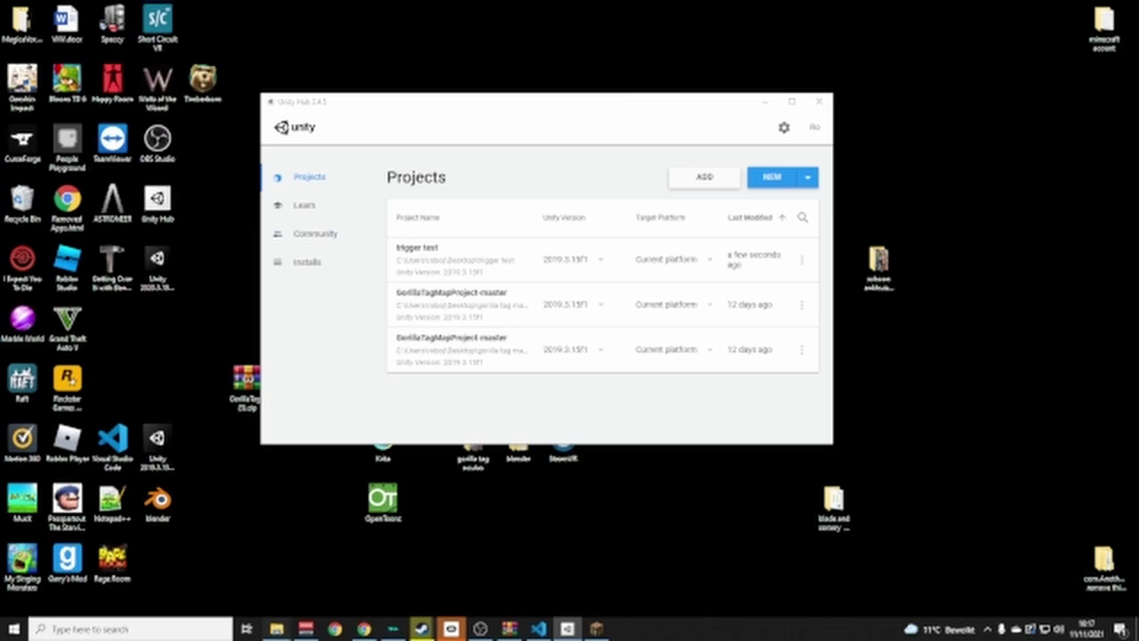
Bring up the mineways folder in File Explorer to view its contents, and minimize it again
mouse_move(276, 629)
click(316, 592)
drag(485, 249, 430, 269)
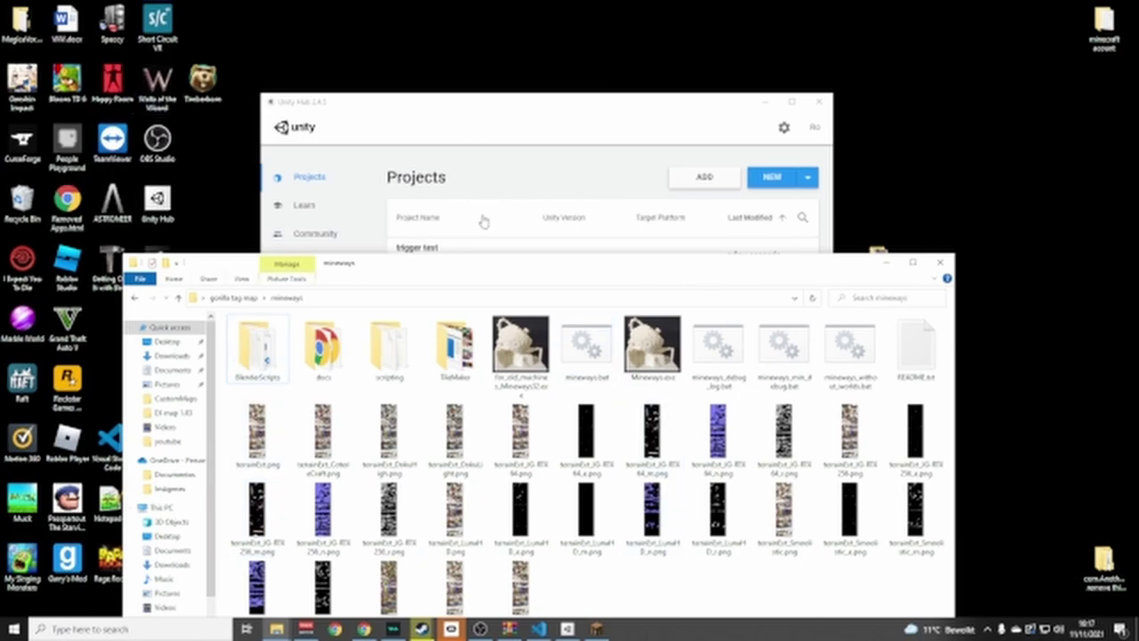
click(886, 263)
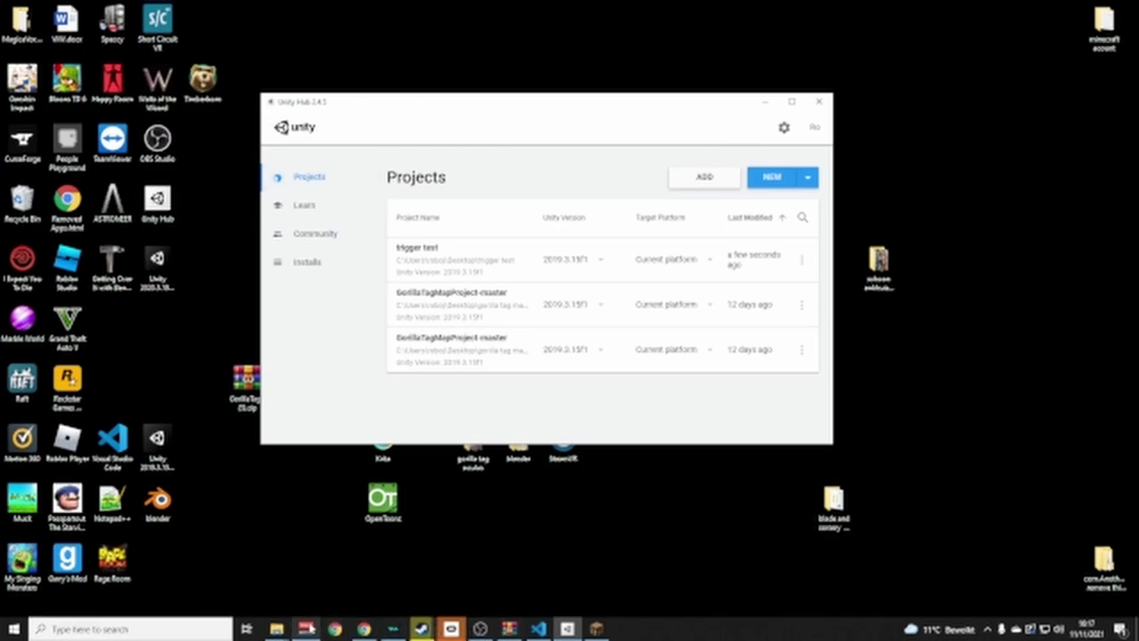
drag(469, 109, 488, 156)
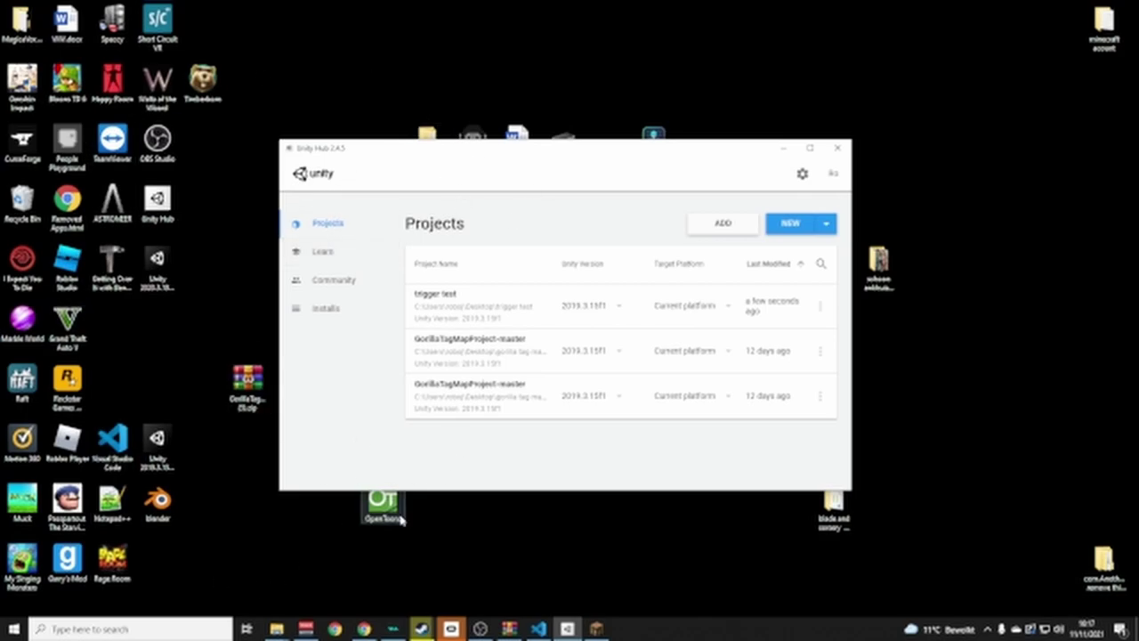
Switch to the Unity download archive in Chrome, find release 2019.3.15 under Unity 2019.x, request its Unity Hub install and cancel the launch
mouse_move(364, 630)
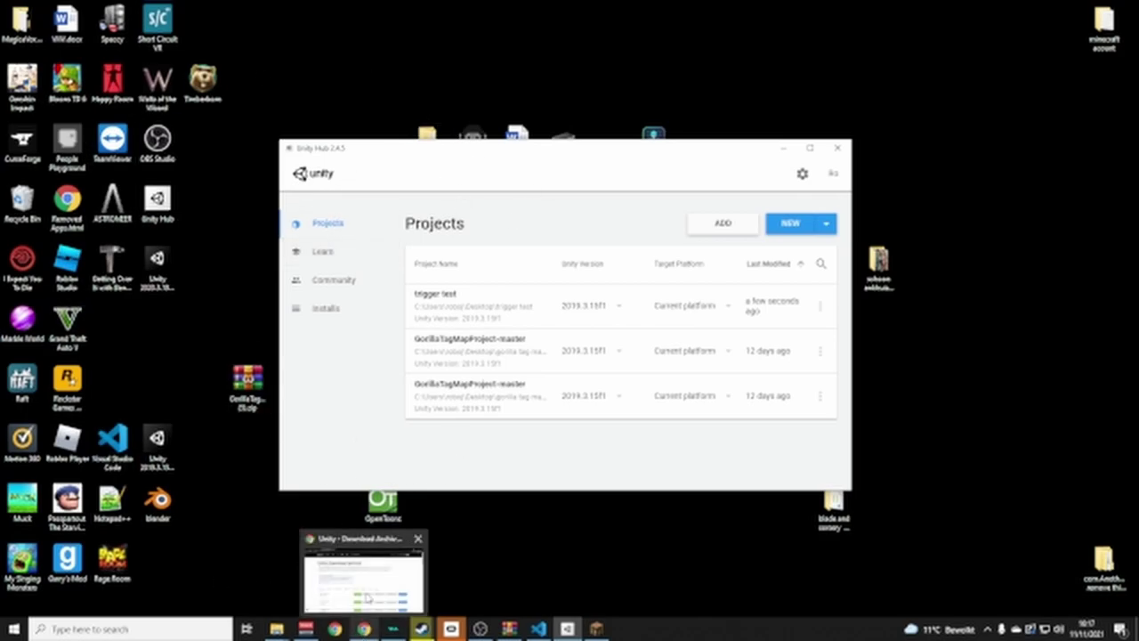
click(365, 589)
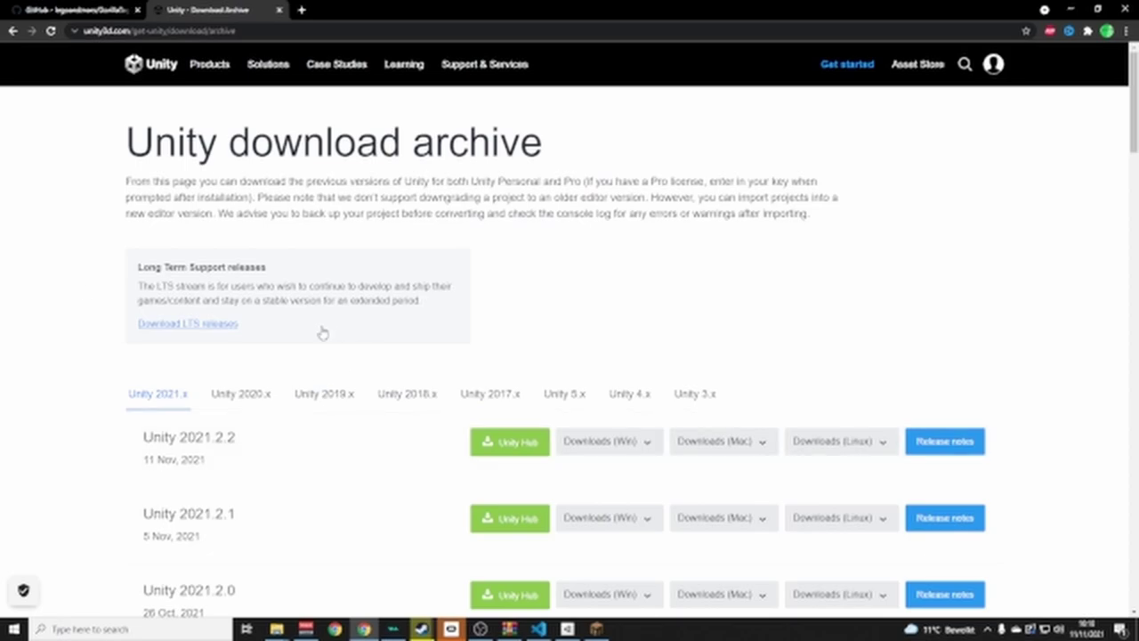
scroll(84, 425, down, 1)
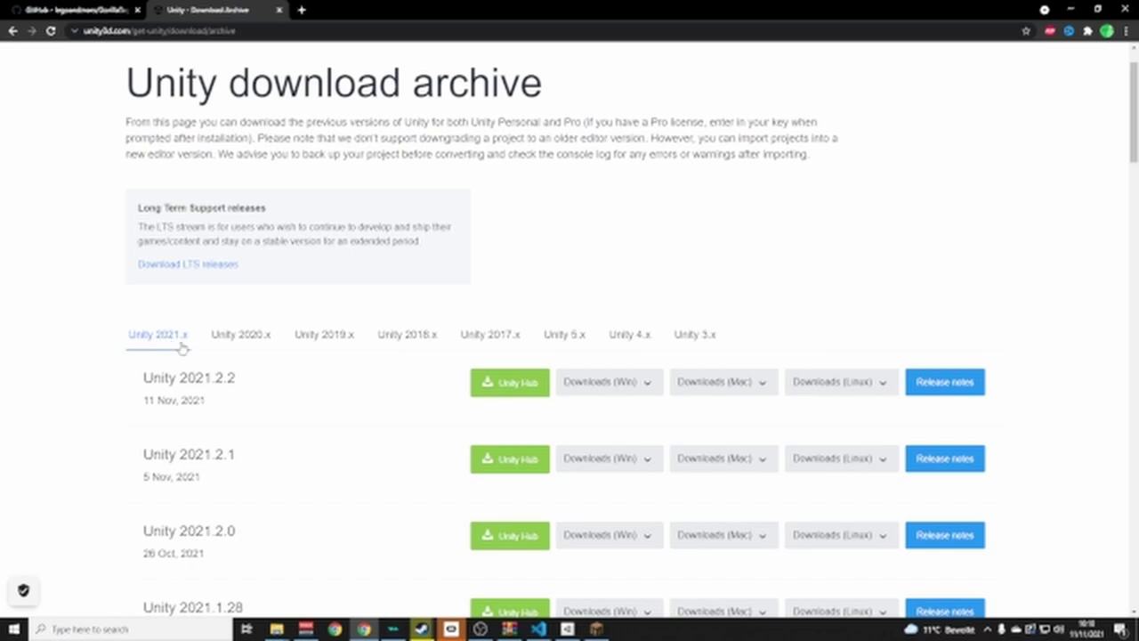
click(341, 338)
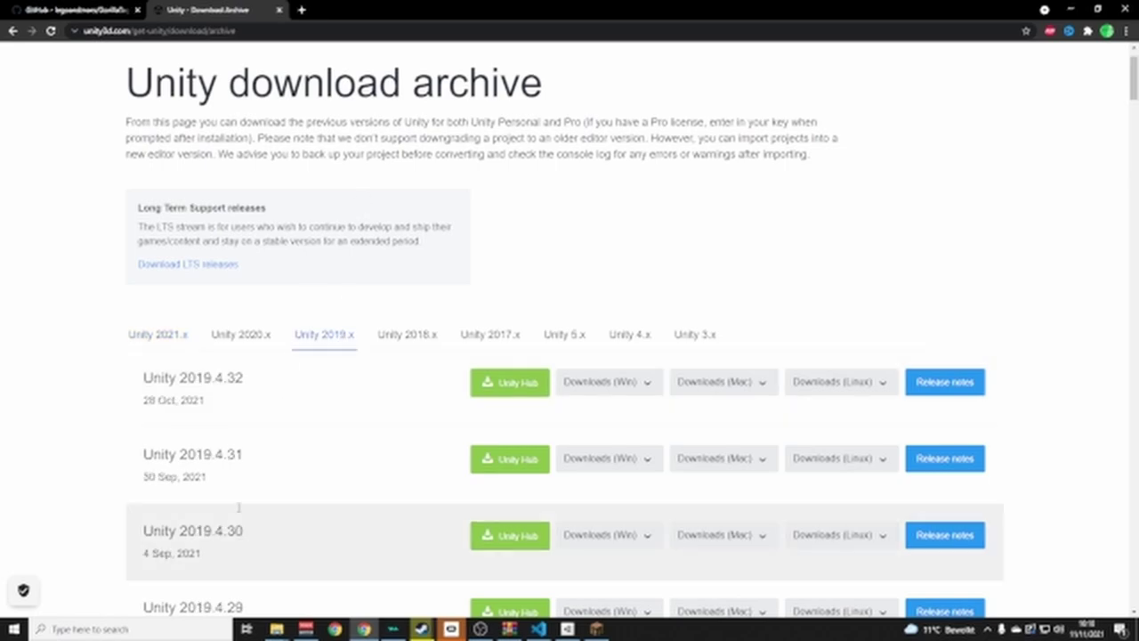
scroll(304, 381, down, 1)
scroll(304, 382, down, 8)
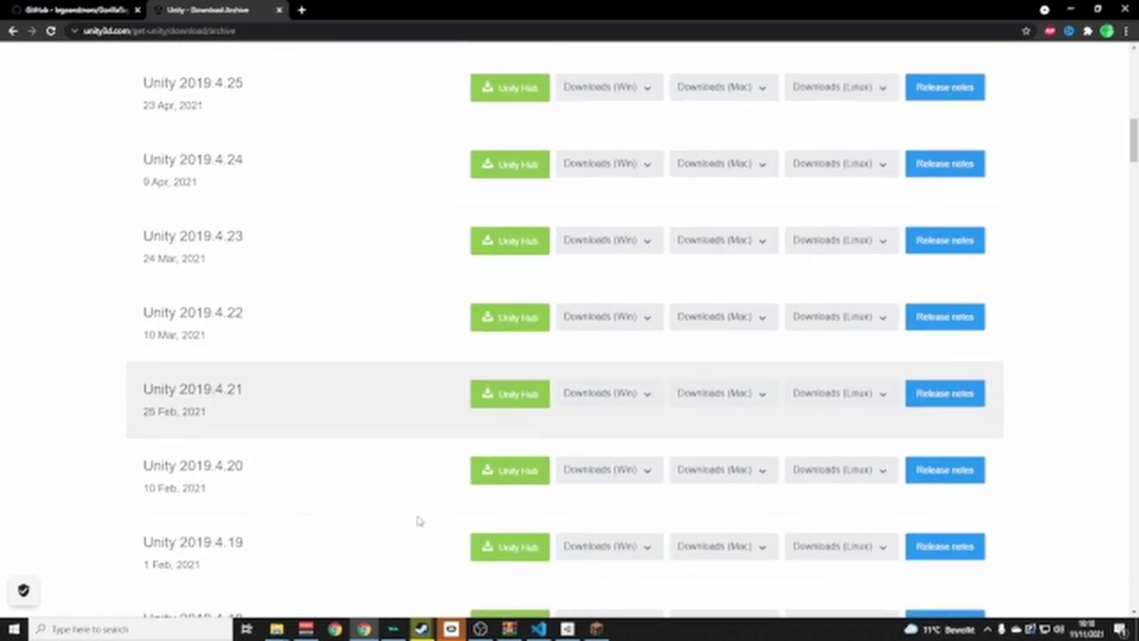
scroll(272, 504, down, 4)
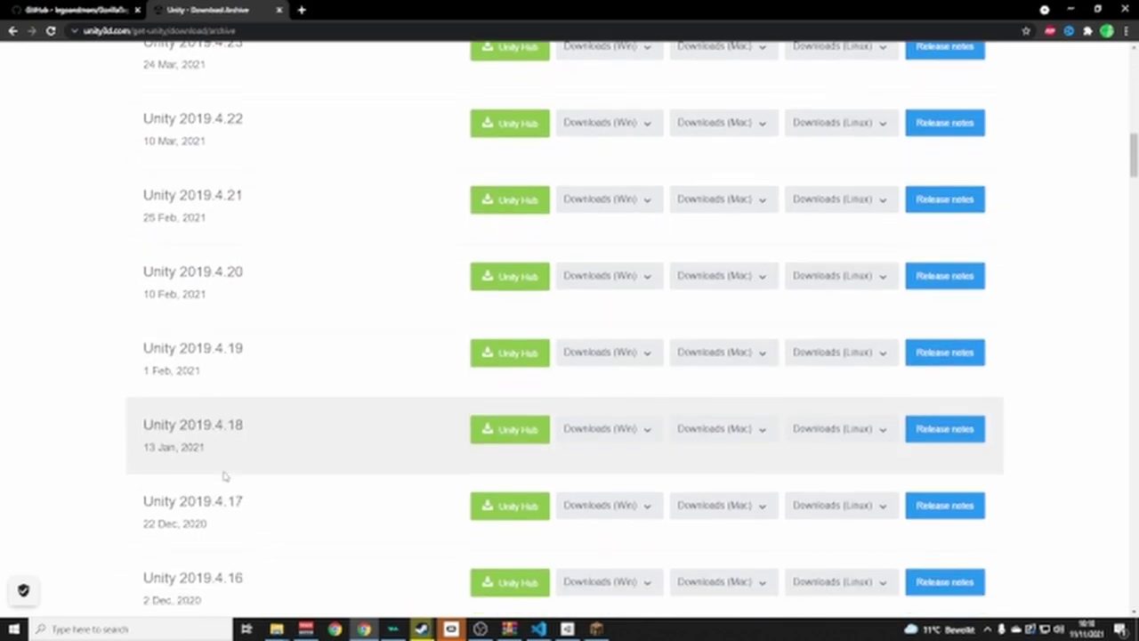
scroll(224, 477, down, 6)
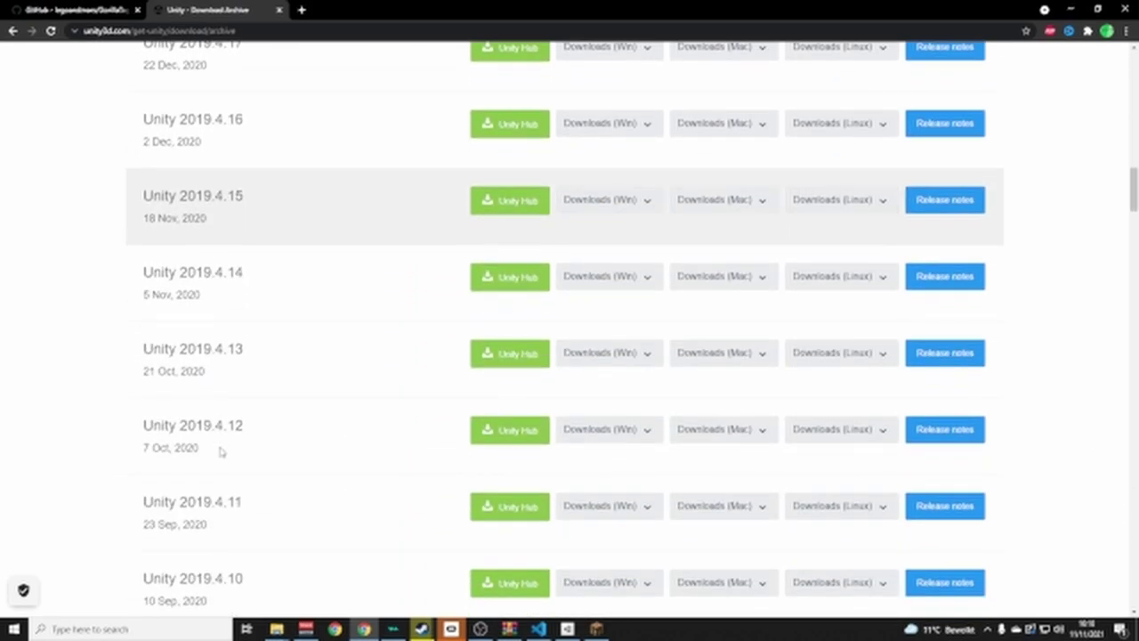
scroll(229, 434, down, 11)
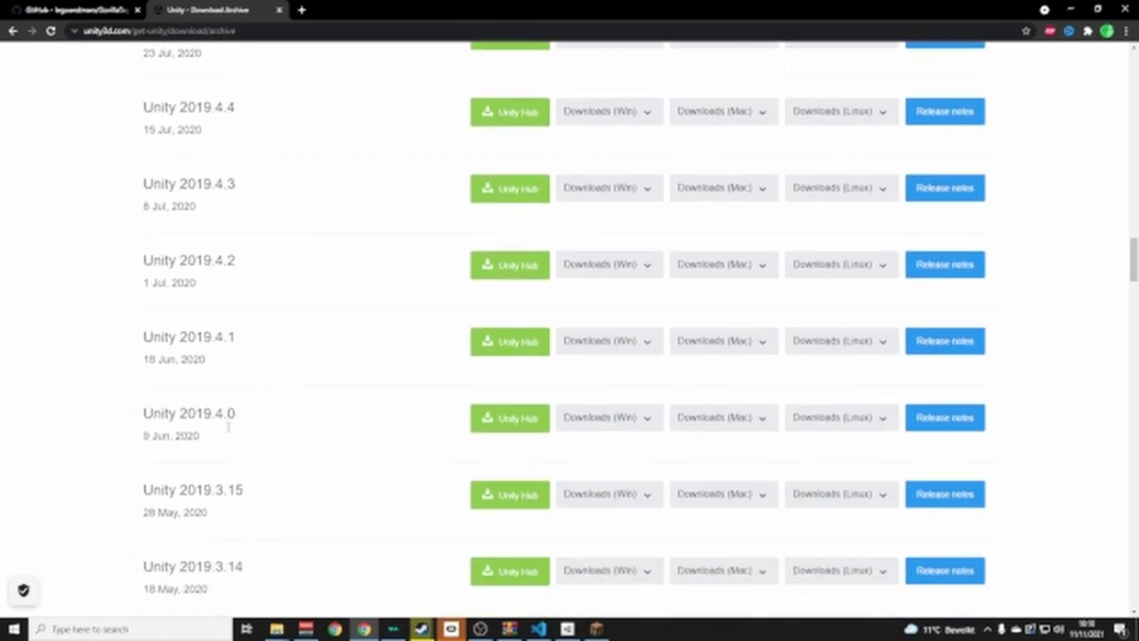
scroll(280, 387, down, 1)
scroll(272, 383, up, 1)
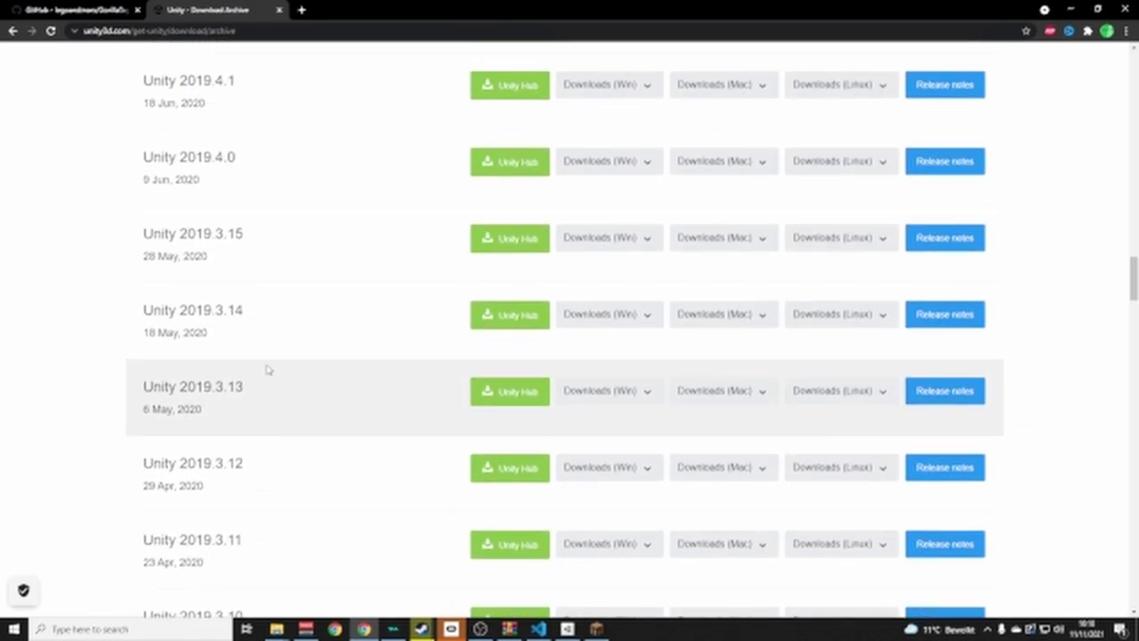
scroll(356, 356, up, 1)
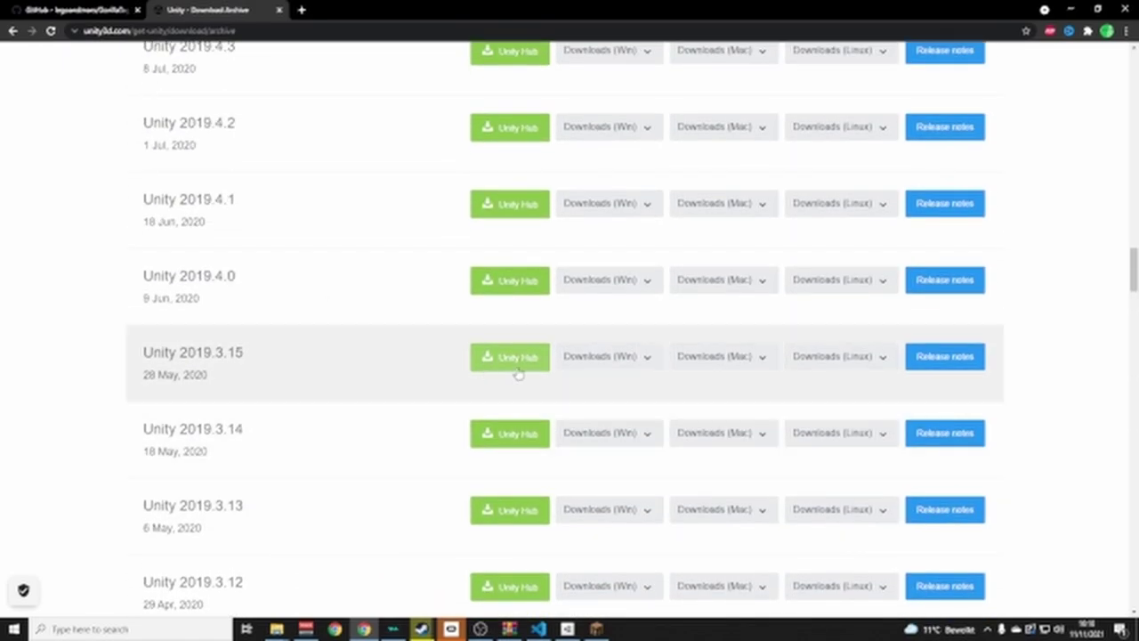
click(509, 361)
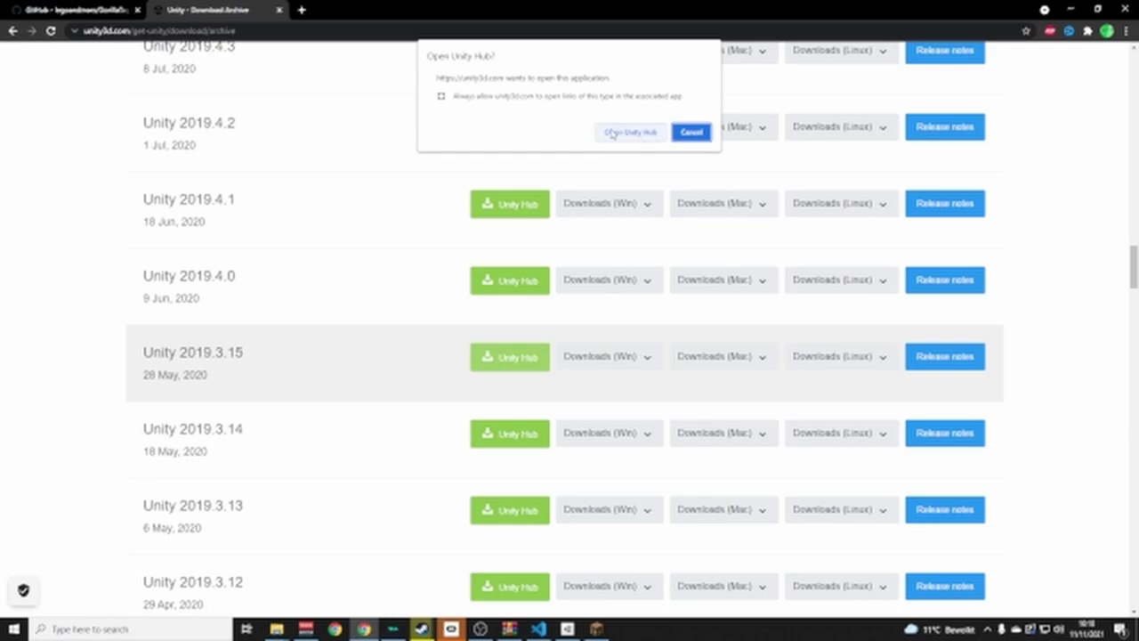
click(692, 132)
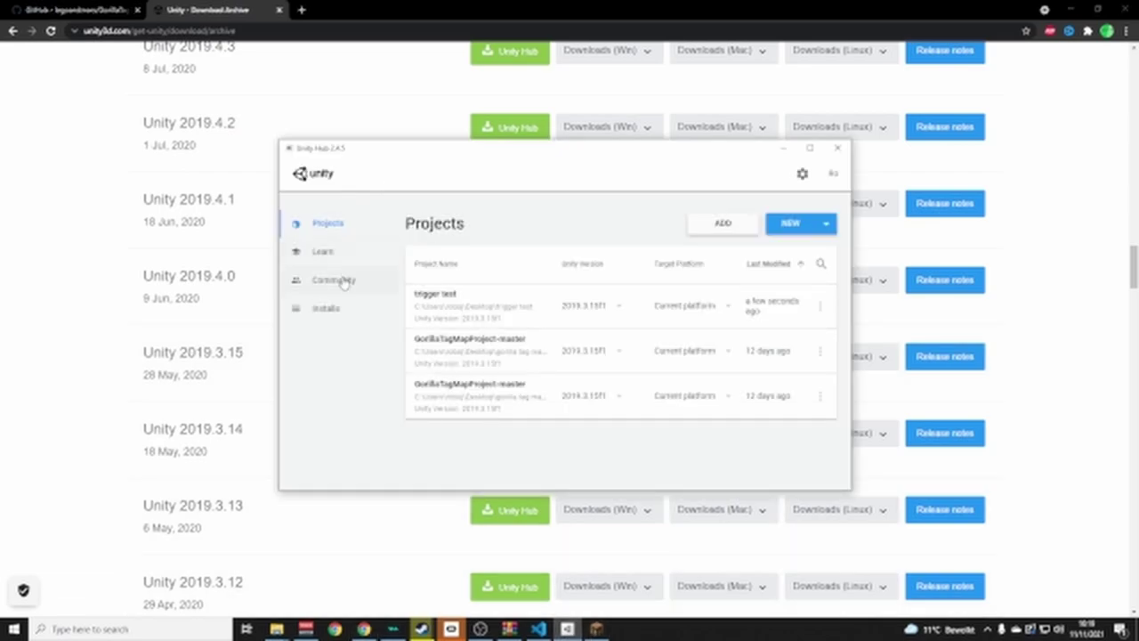
In Unity Hub, review the add-on modules of the 2019.3.15f1 install, deselect Microsoft Visual Studio Community 2019, and cancel without installing
click(336, 310)
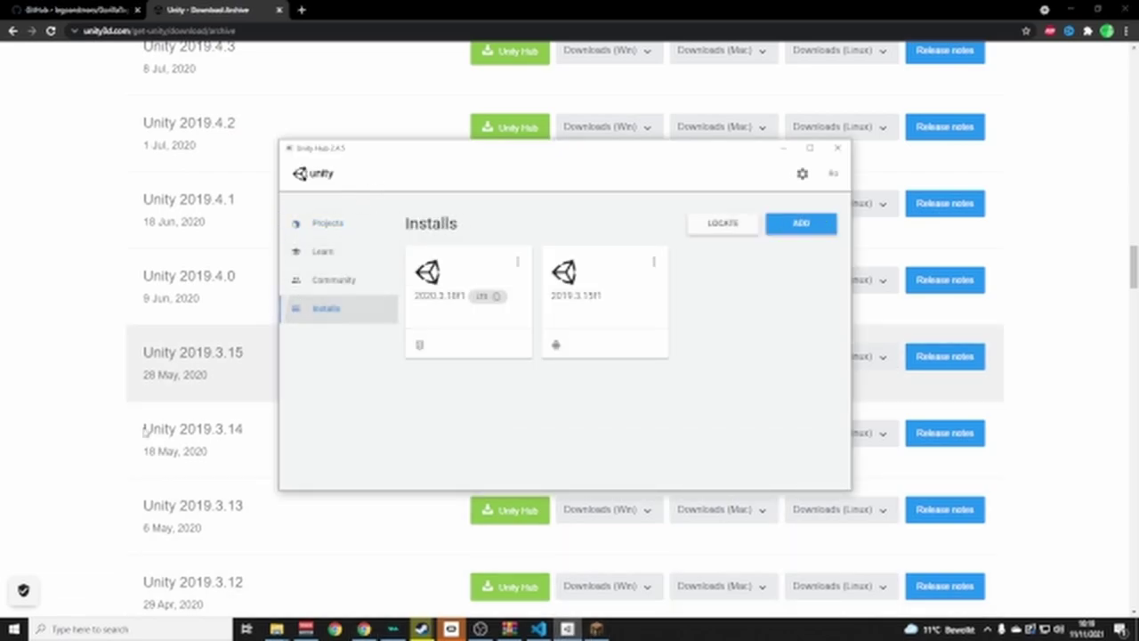
click(654, 263)
click(628, 280)
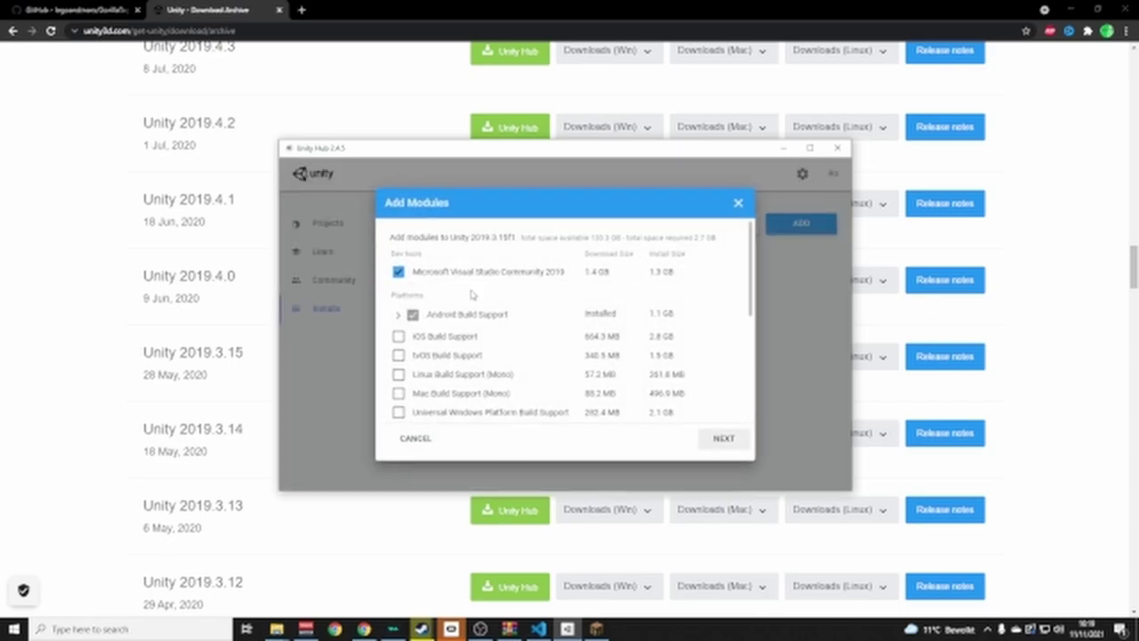
click(397, 272)
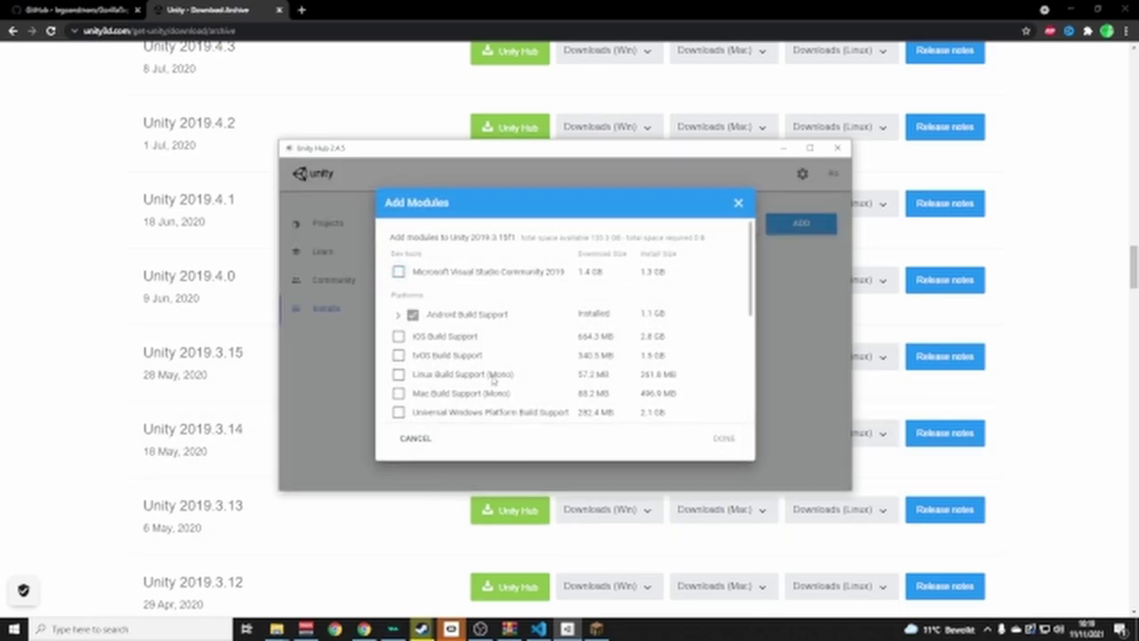
scroll(489, 376, down, 3)
scroll(494, 374, up, 1)
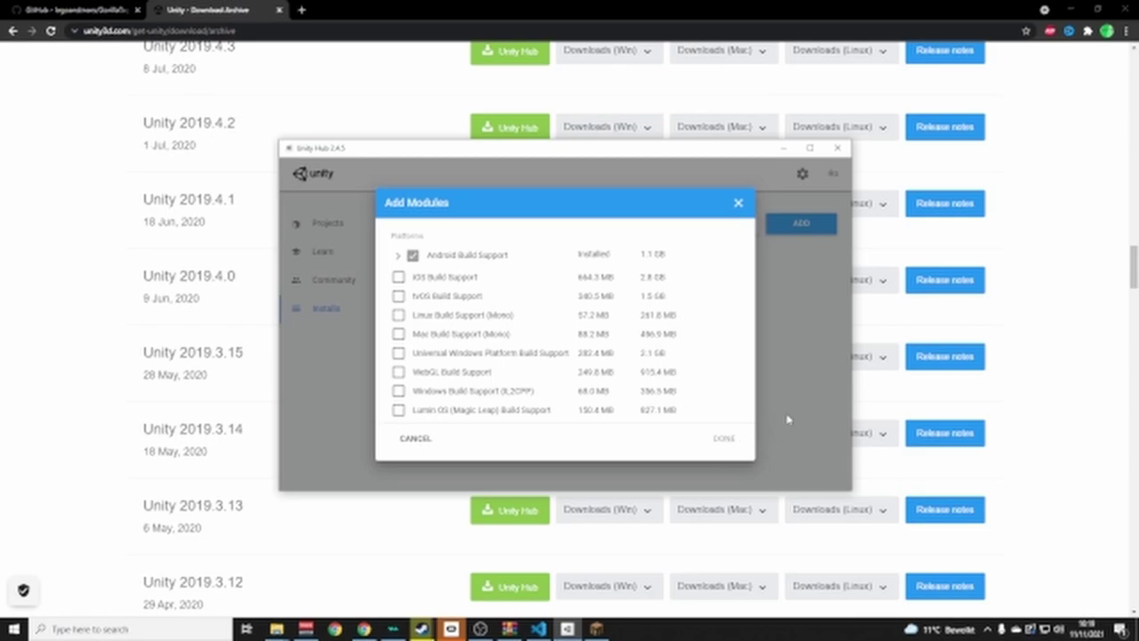
click(415, 438)
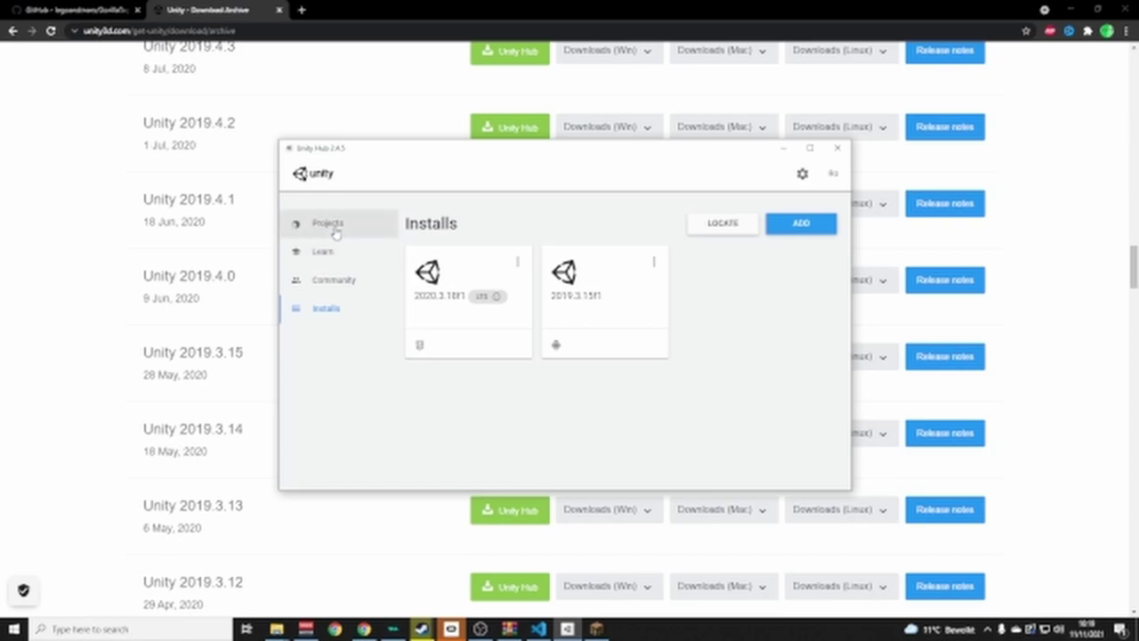
click(783, 151)
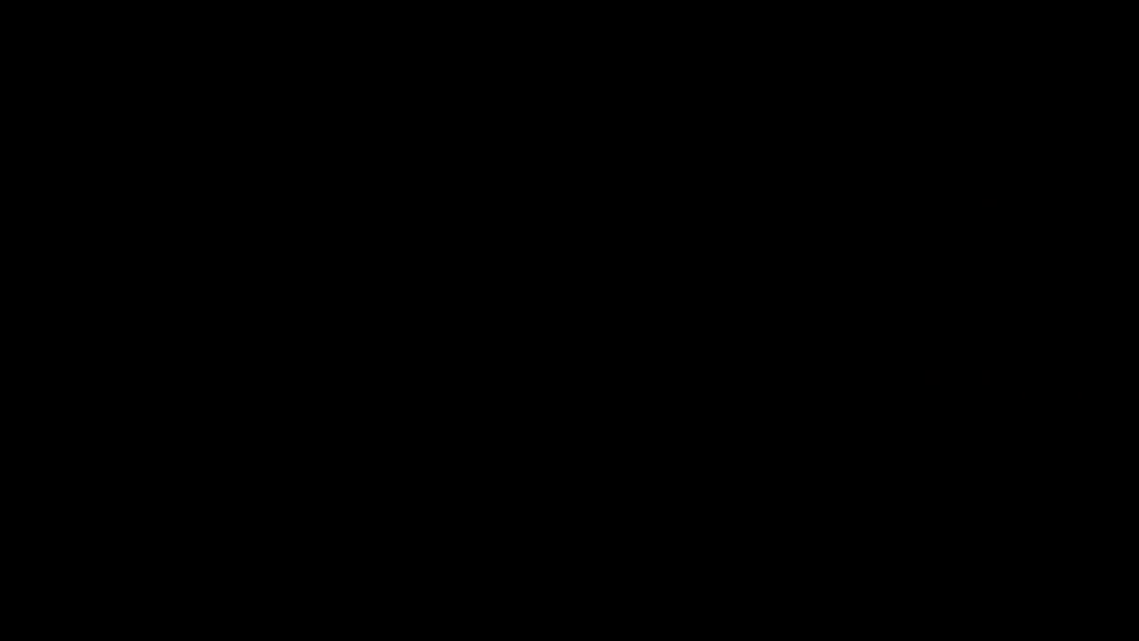
On Minecraft's new world screen, replace the world name with "Tutorial gorilla tag map"
key(ctrl+a)
key(BackSpace)
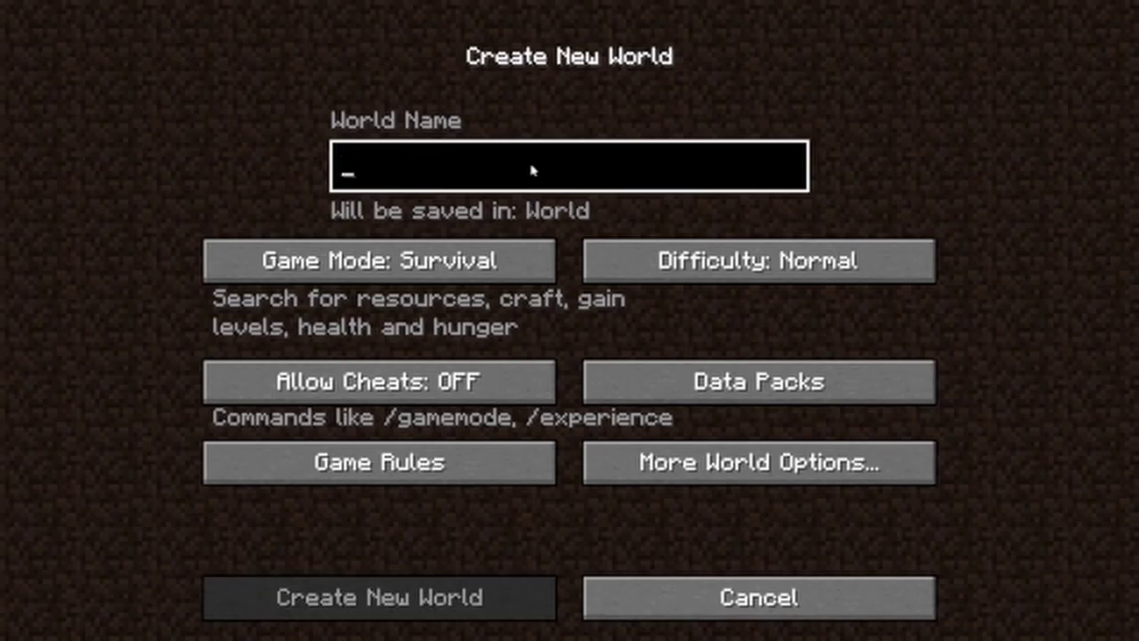
text(Tutorial)
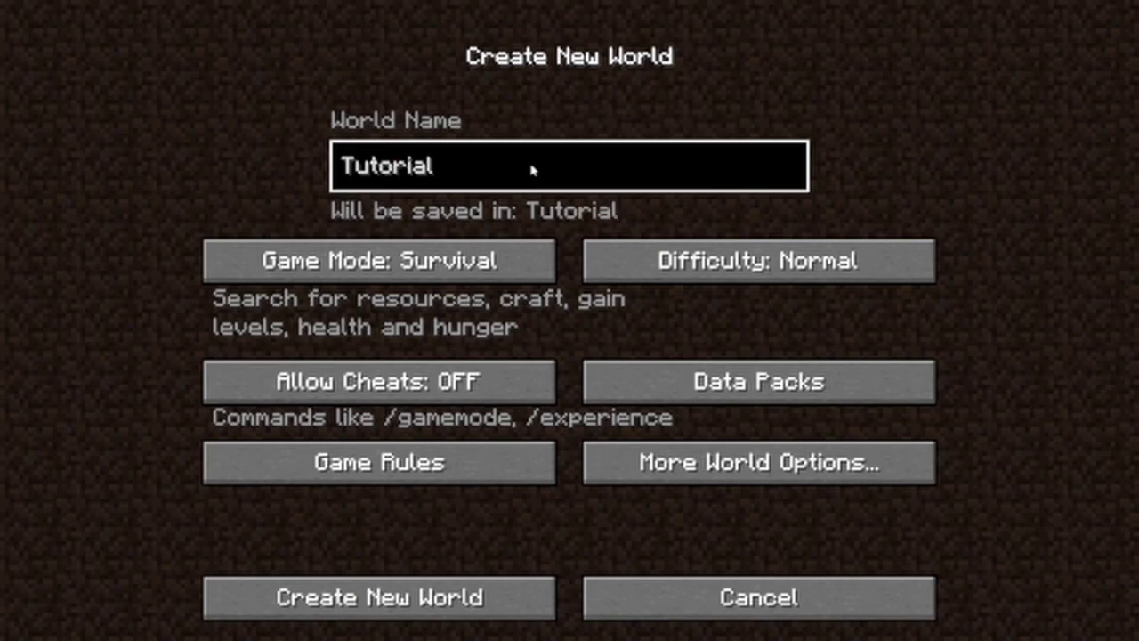
text( gorilla tag map)
Set the new world's game mode to Creative and its difficulty to Peaceful
click(493, 258)
click(493, 258)
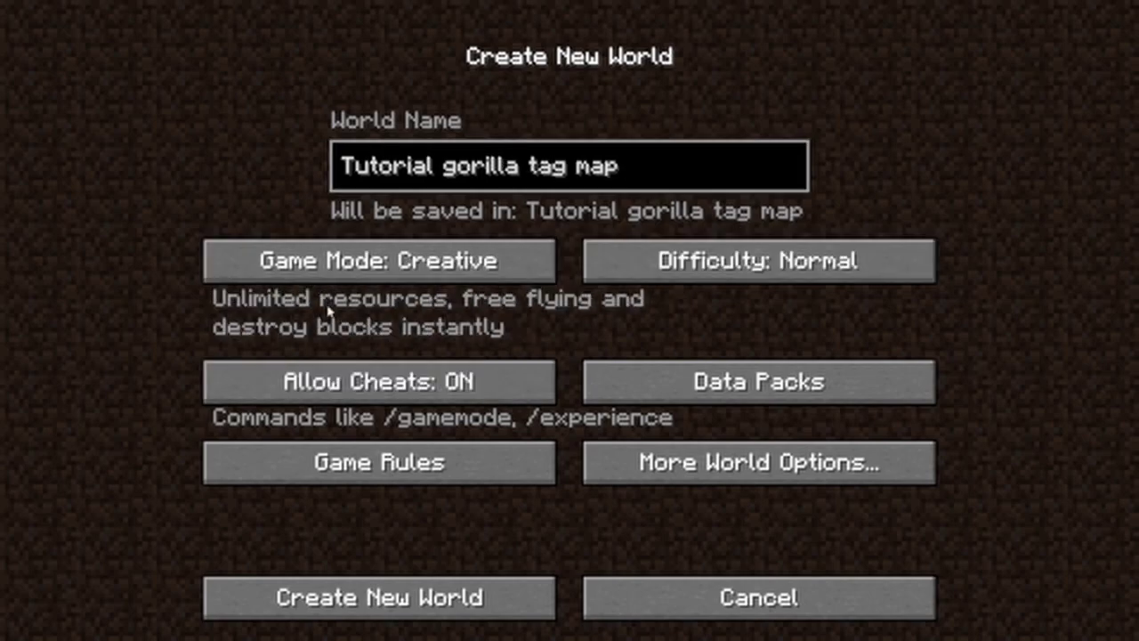
click(688, 265)
click(687, 265)
click(688, 265)
click(687, 266)
click(687, 265)
click(687, 265)
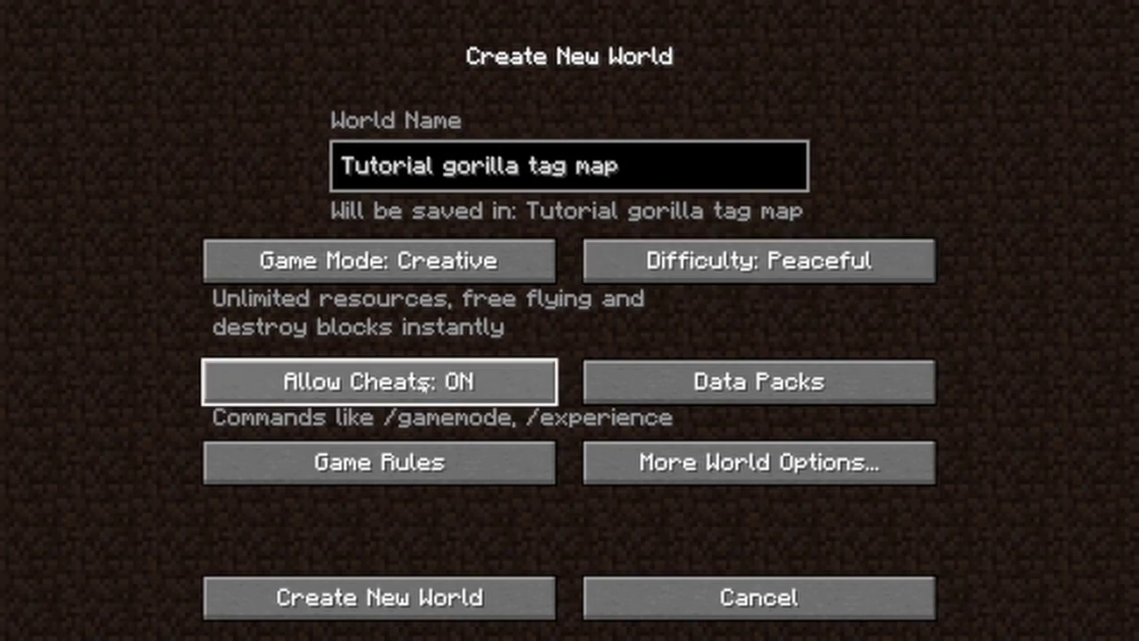
Set the world type to Superflat with structure generation off, and create the world
click(680, 457)
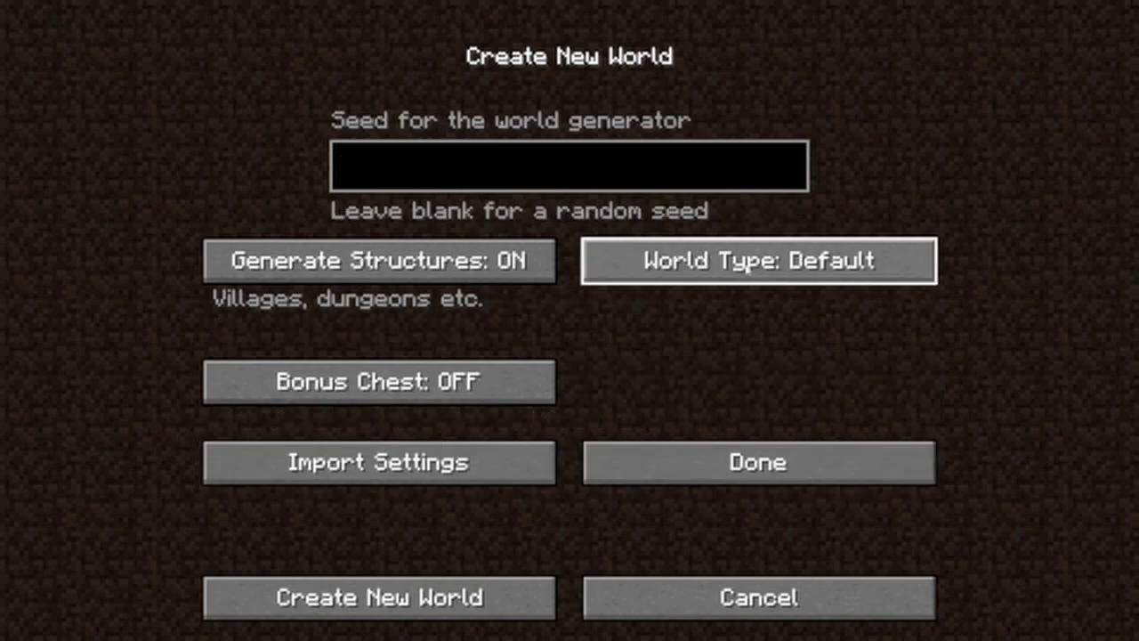
click(746, 263)
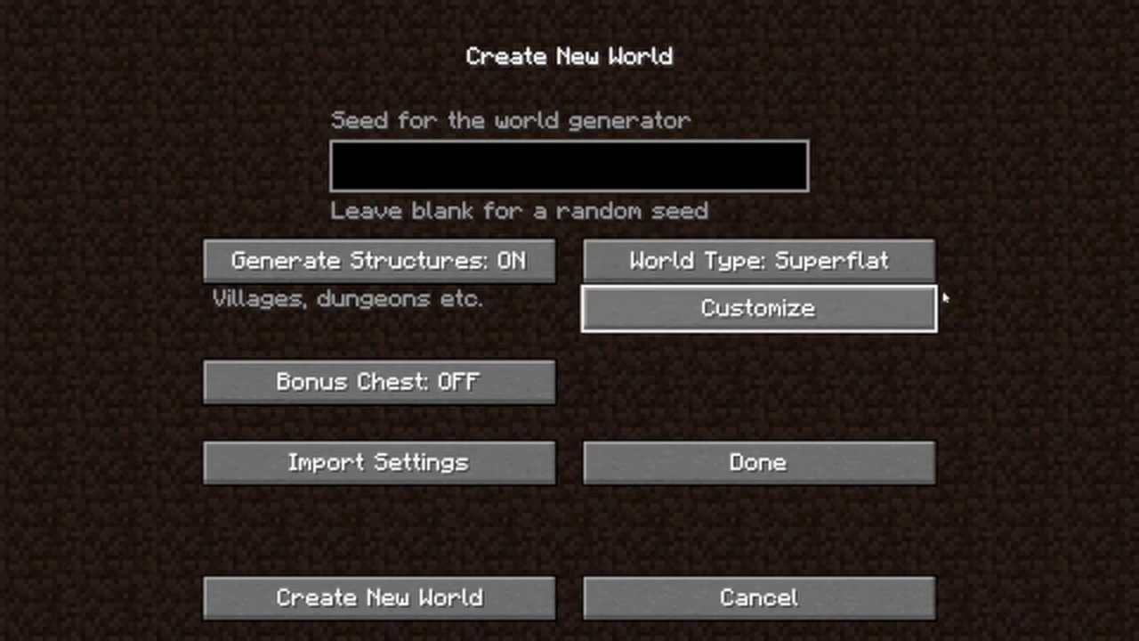
click(294, 267)
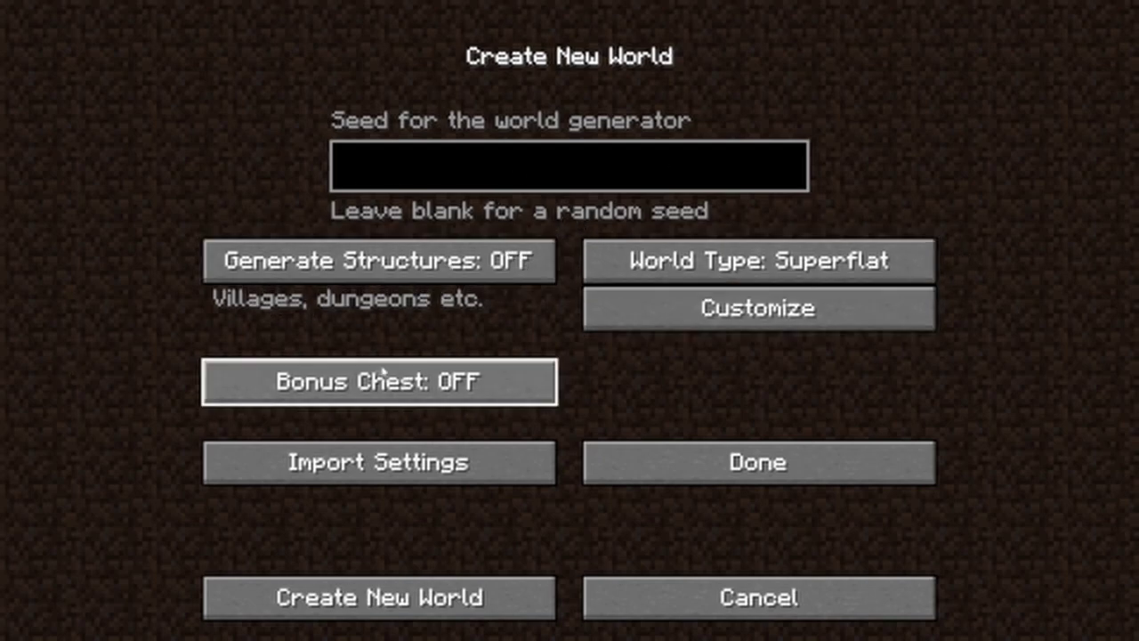
key(Return)
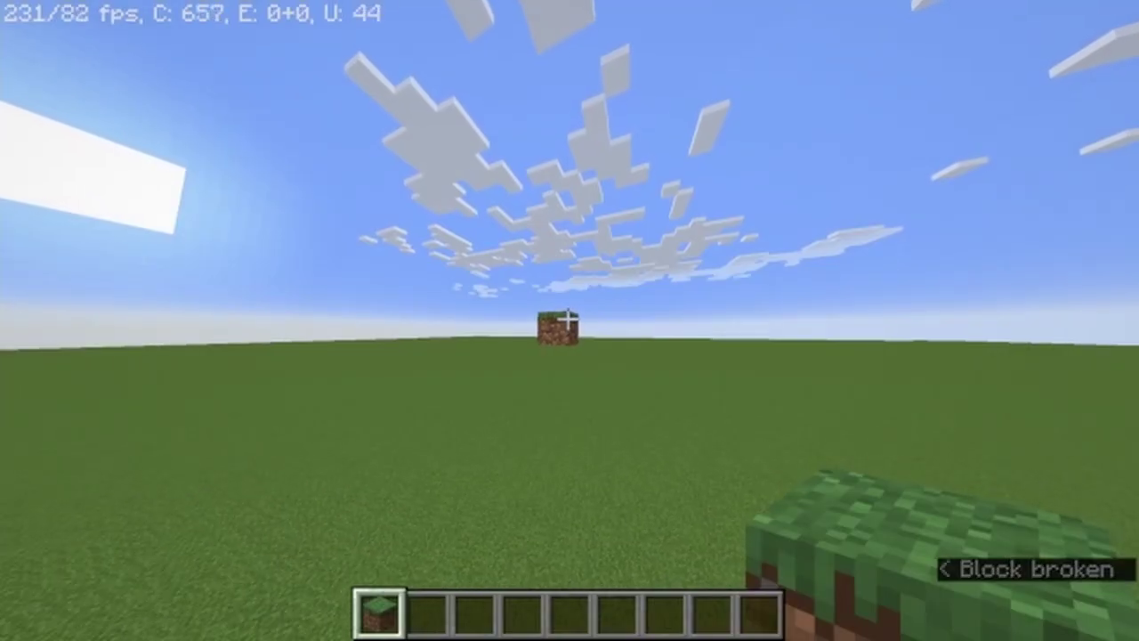
Fly up to the floating grass block, stack more grass blocks against it, and break away the blocks underneath
key(w)
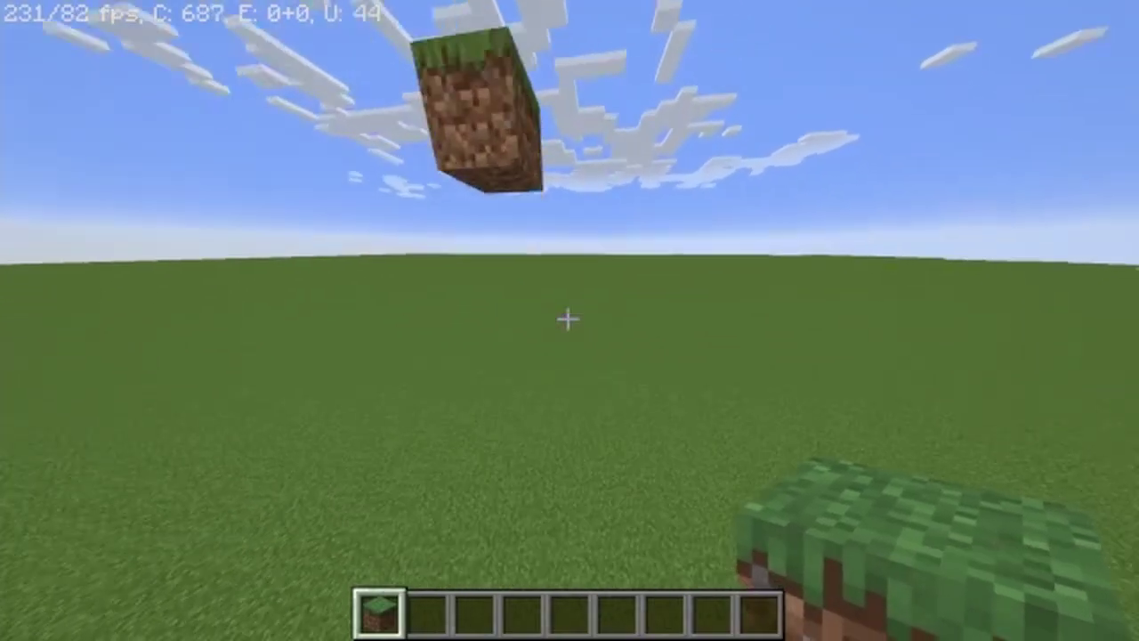
key(s)
key(space)
scroll(568, 319, down, 2)
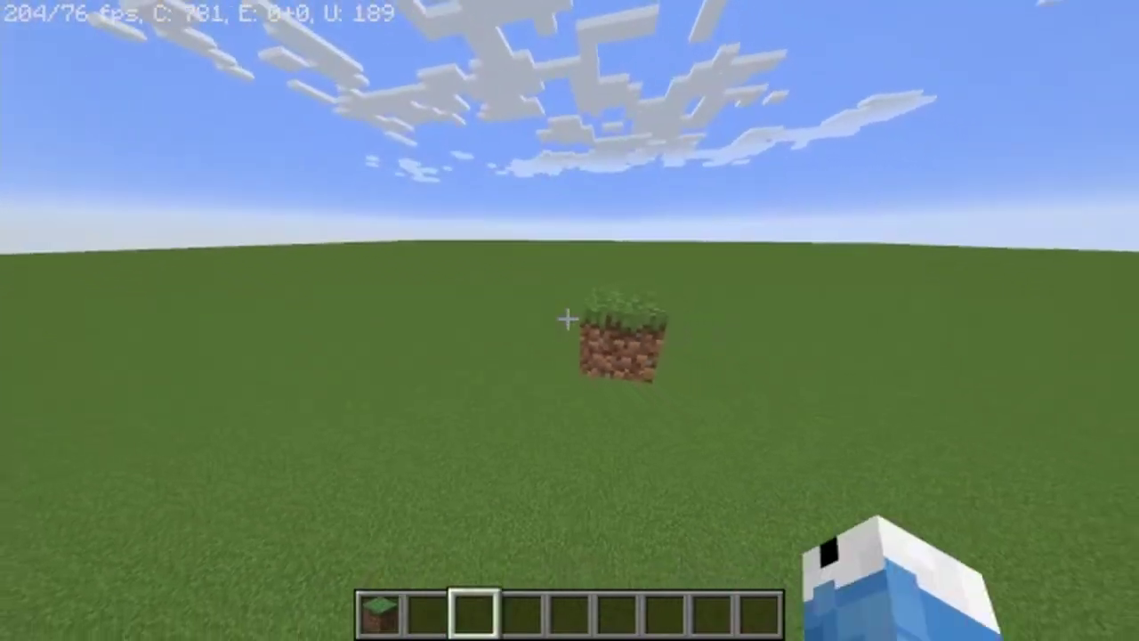
scroll(568, 320, up, 2)
scroll(568, 319, down, 1)
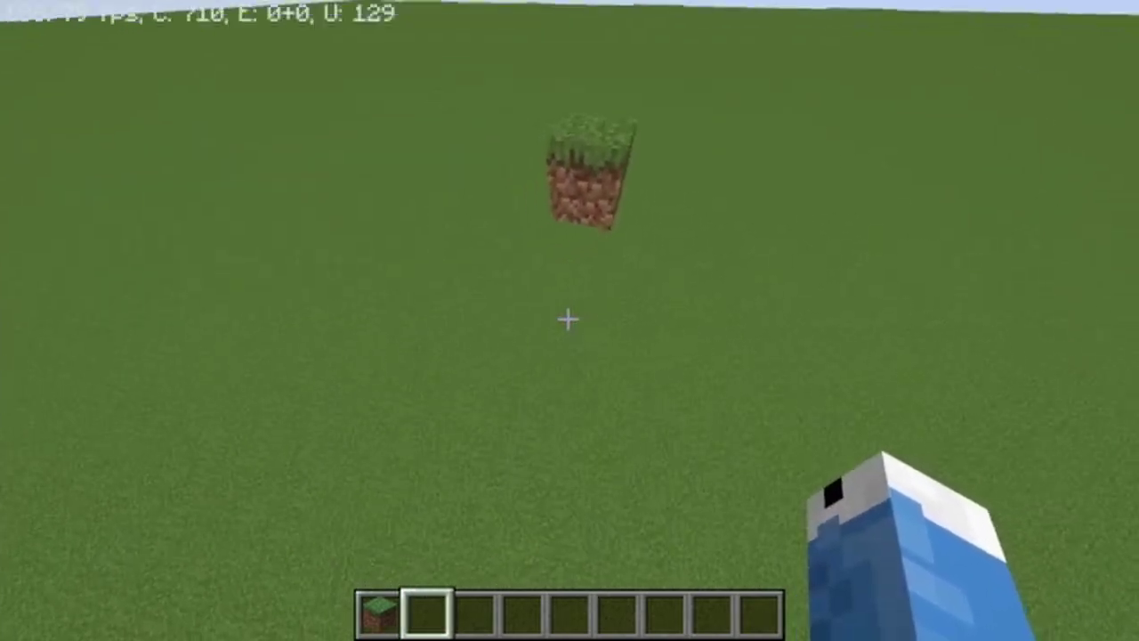
scroll(568, 319, up, 1)
right_click(568, 320)
right_click(568, 319)
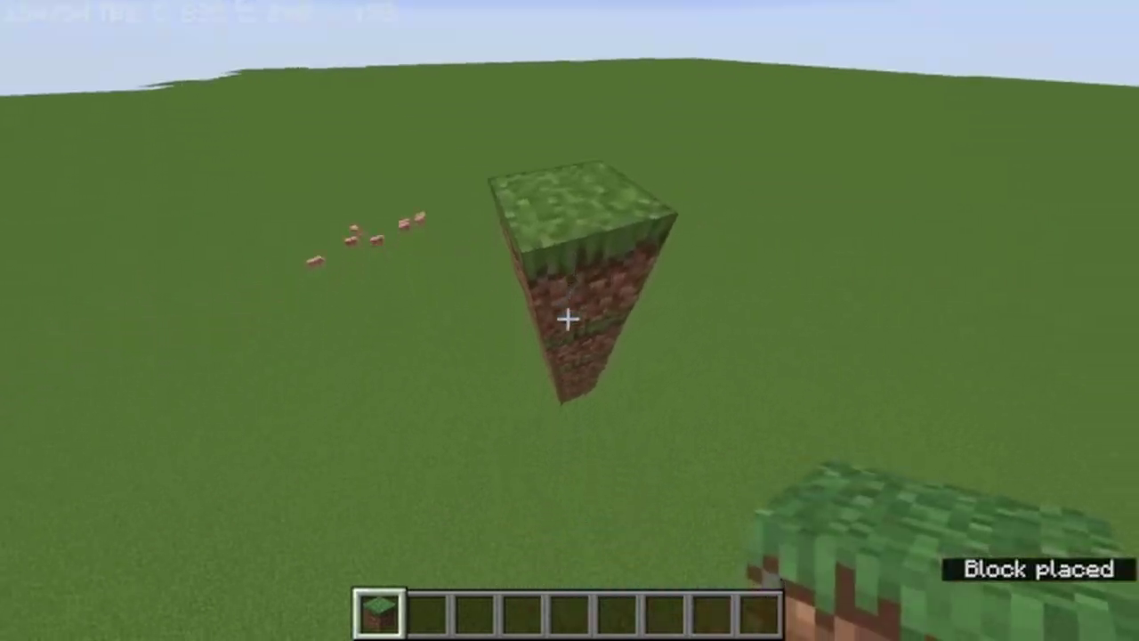
click(568, 319)
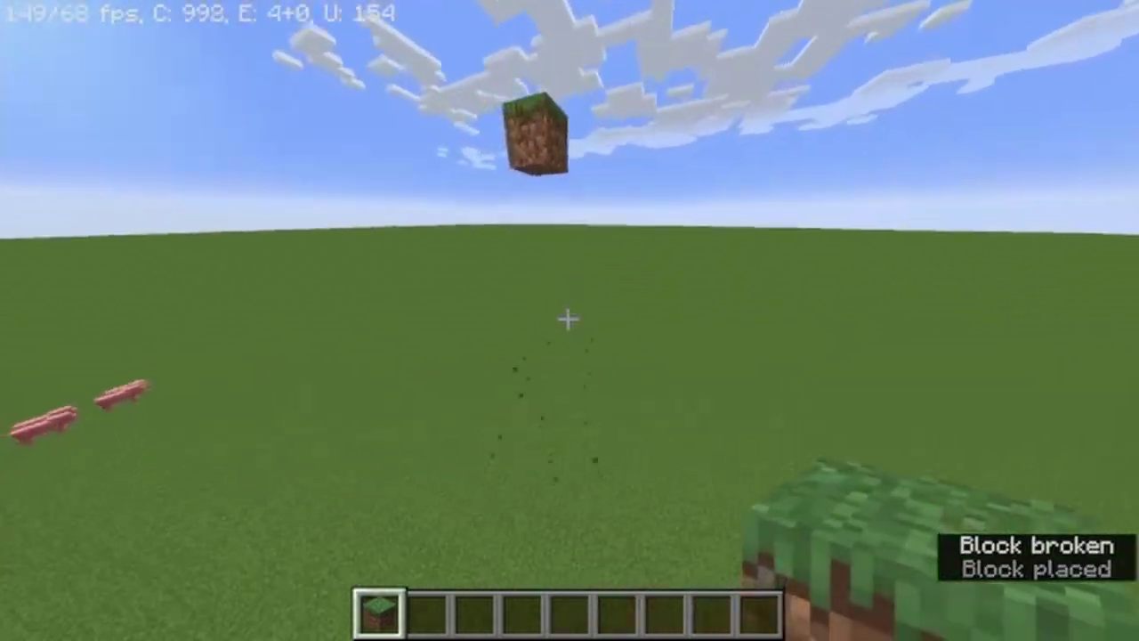
Build outward from the single floating grass block, placing more grass blocks to form the edges of a floating platform
scroll(568, 319, down, 1)
key(e)
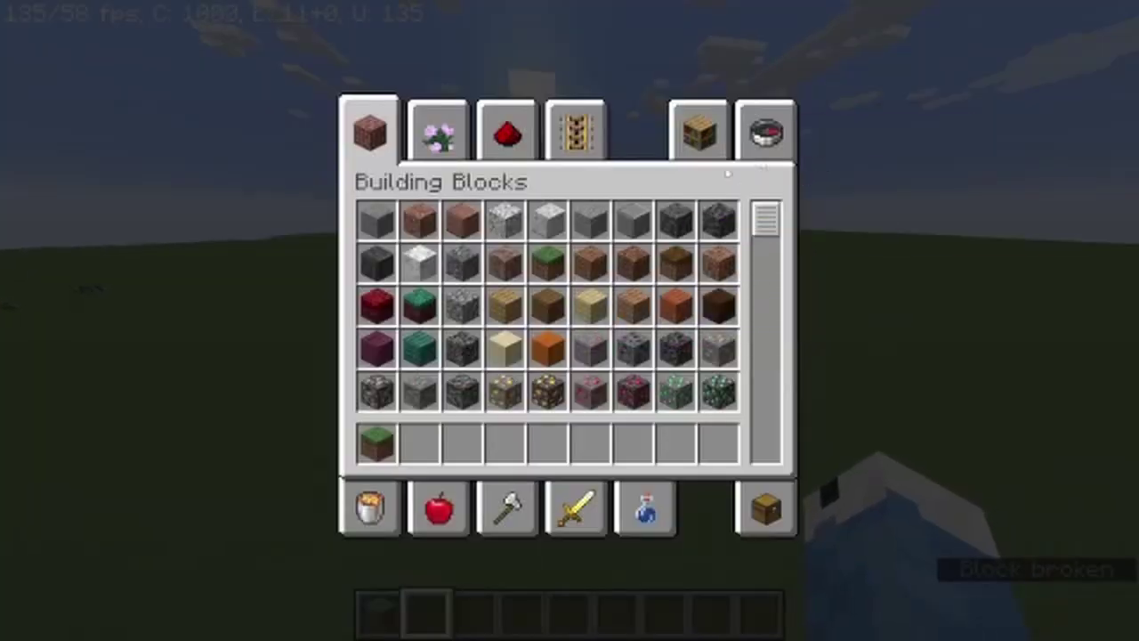
key(e)
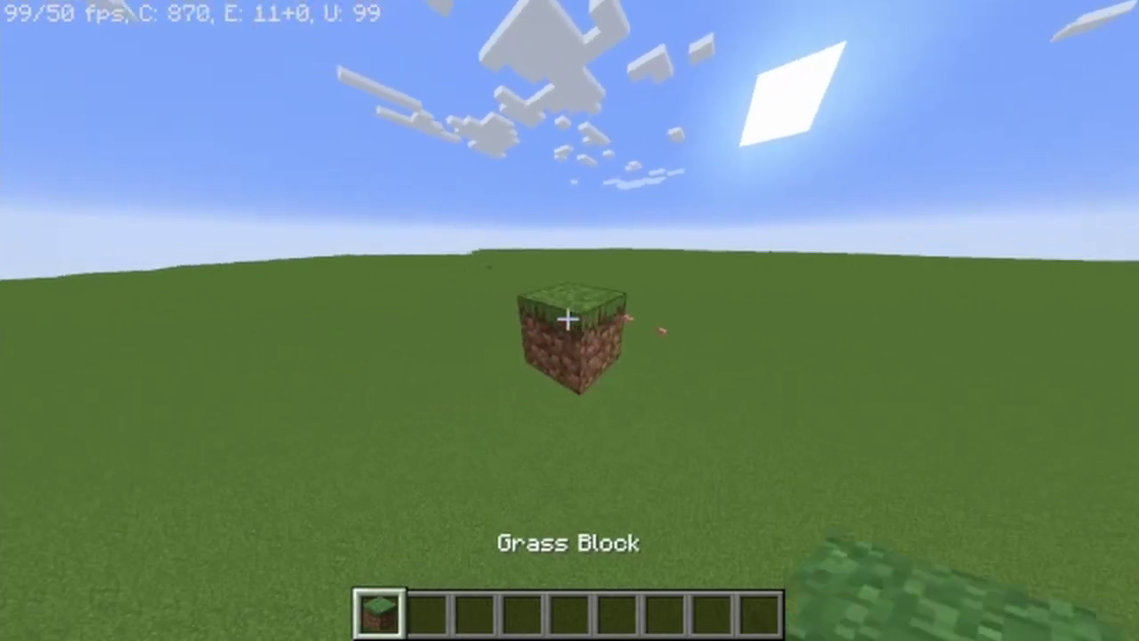
click(568, 320)
right_click(568, 320)
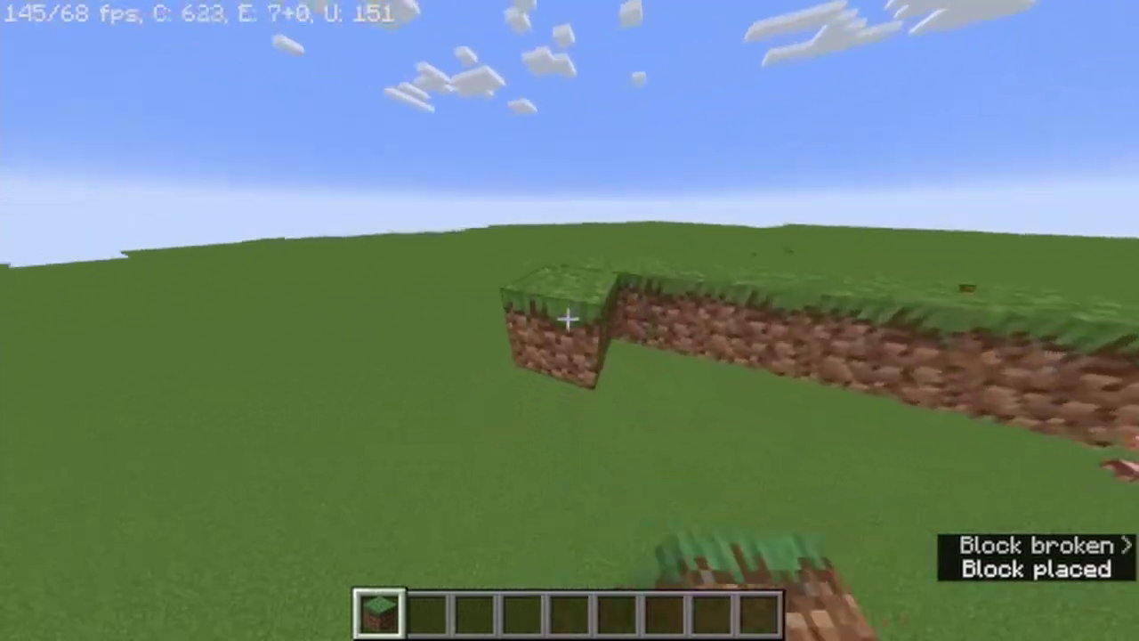
right_click(568, 319)
right_click(568, 320)
right_click(568, 319)
right_click(568, 320)
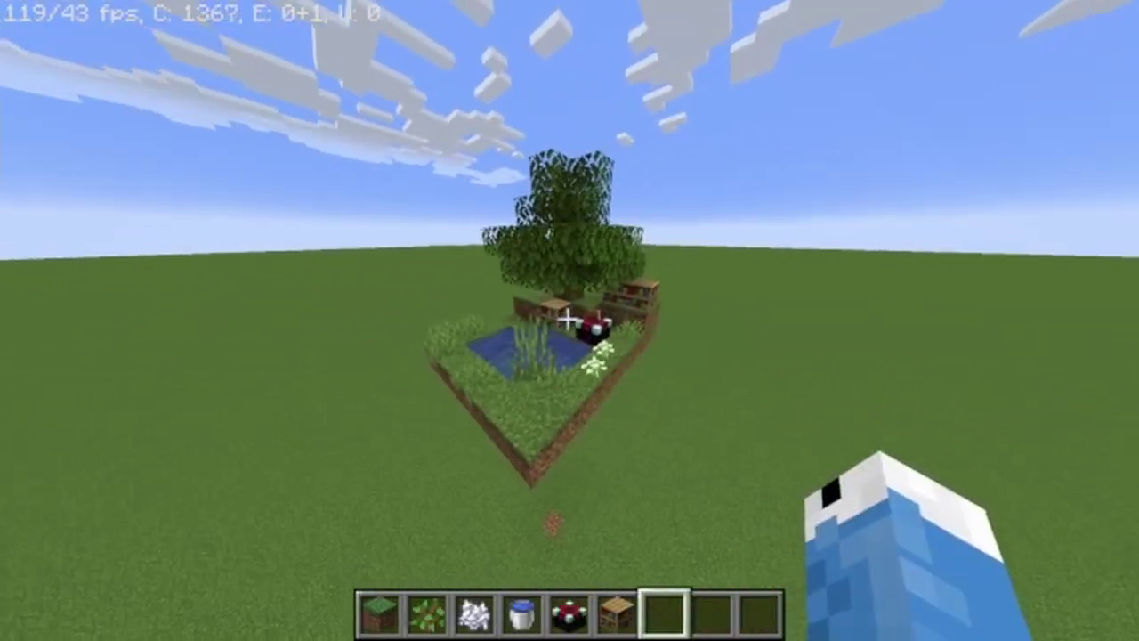
Fly around the finished floating island and examine its tree, pond, enchanting table, bookshelves and plants from several sides
key(a)
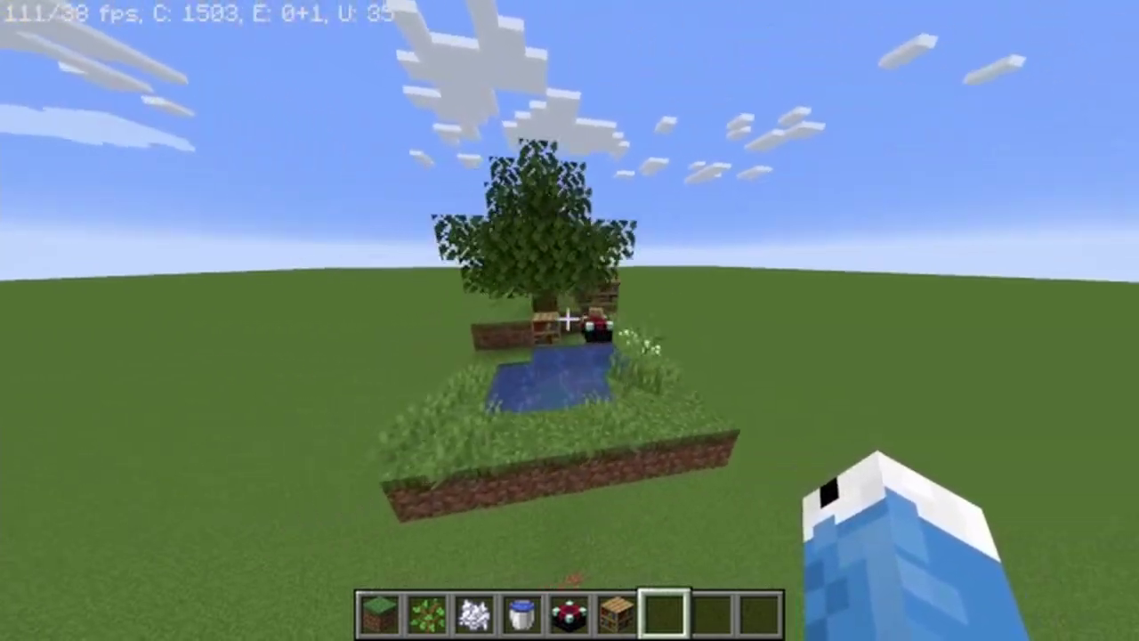
key(w)
key(w)
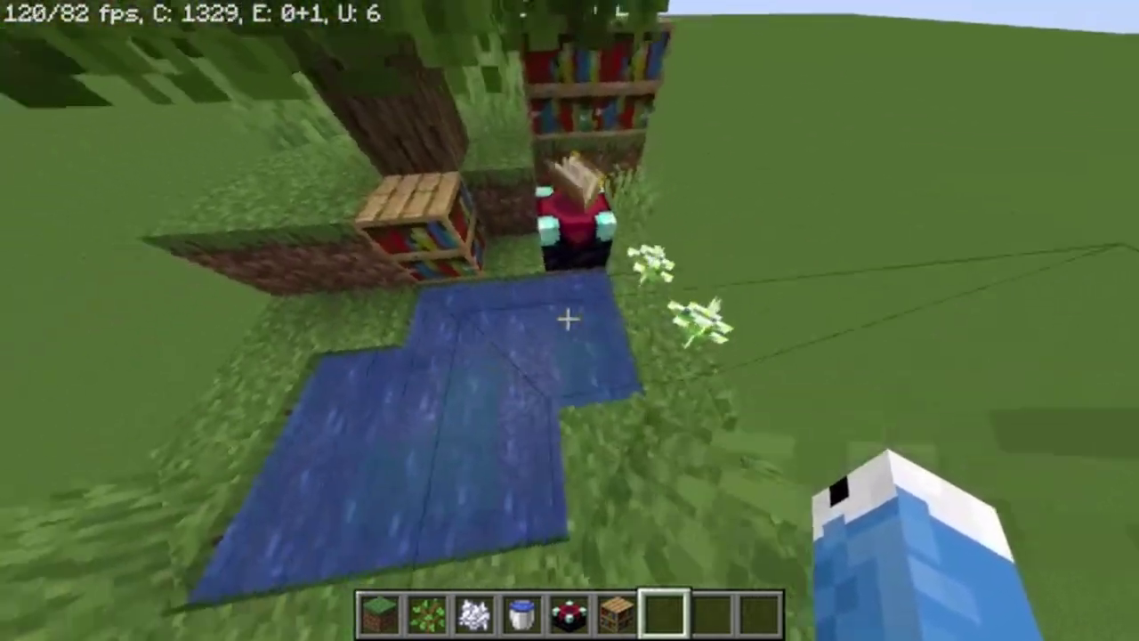
key(s)
key(s)
key(d)
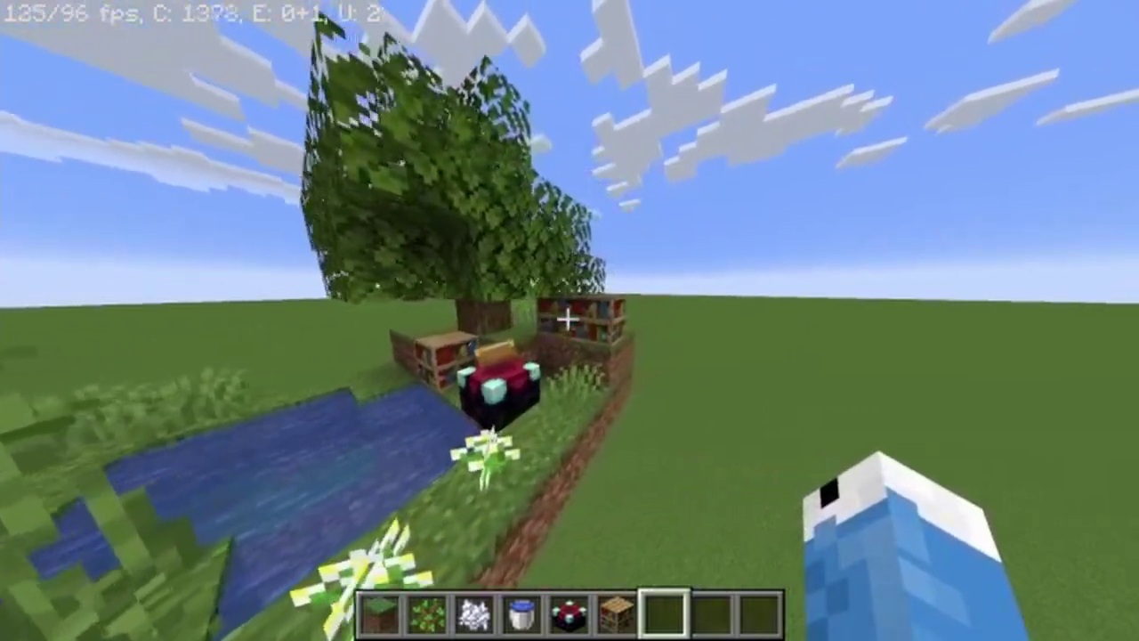
key(w)
key(shift)
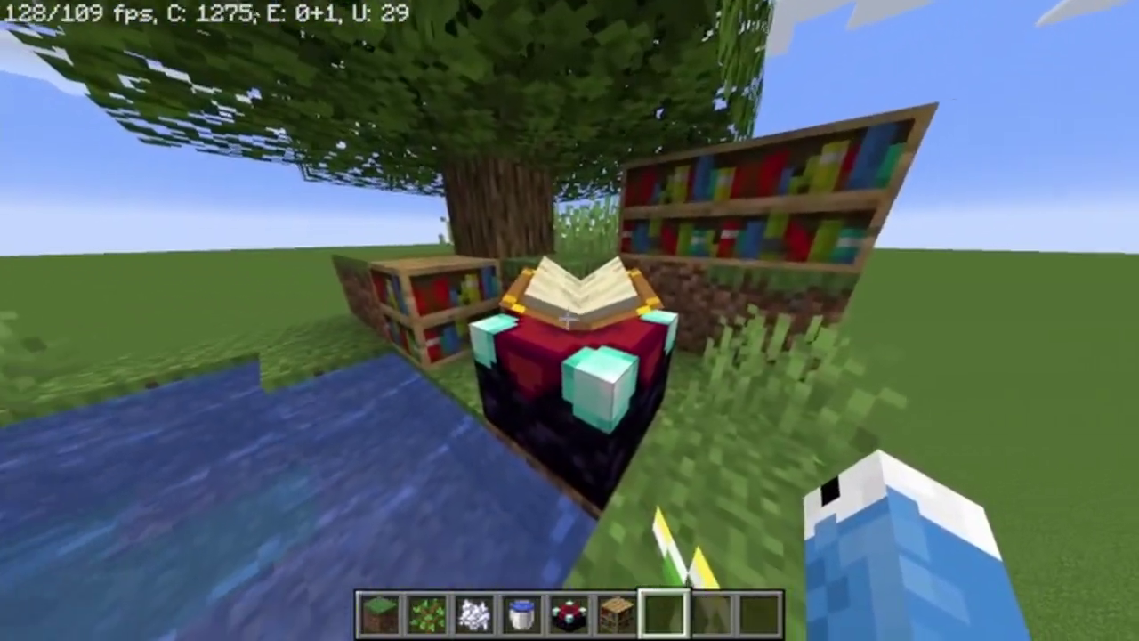
key(w)
key(s)
key(space)
key(a)
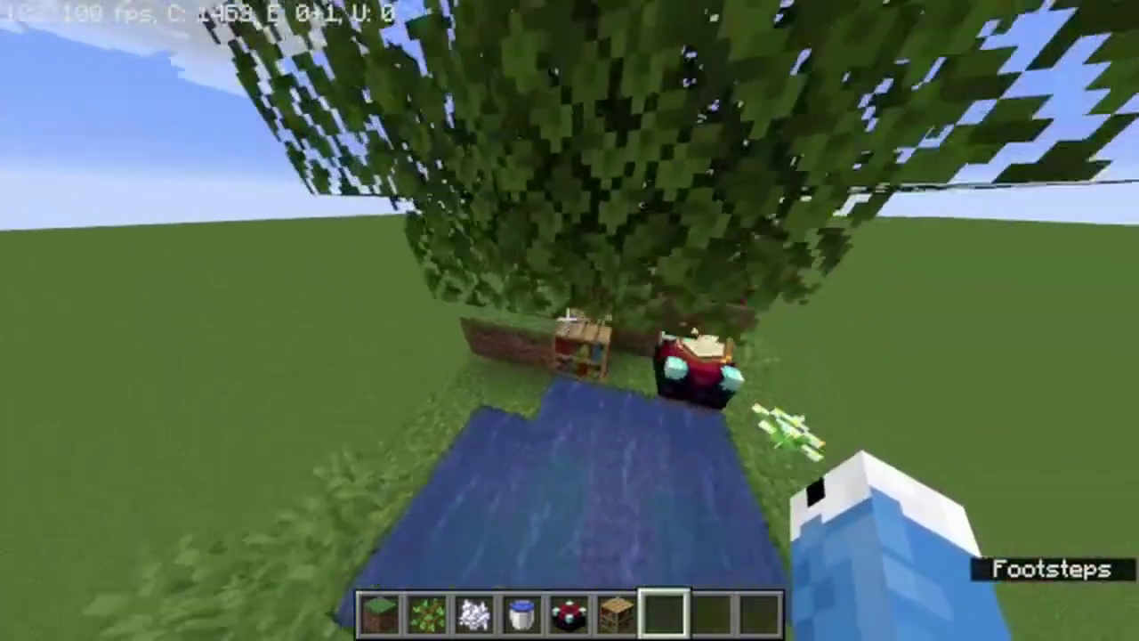
key(s)
key(shift)
key(d)
key(space)
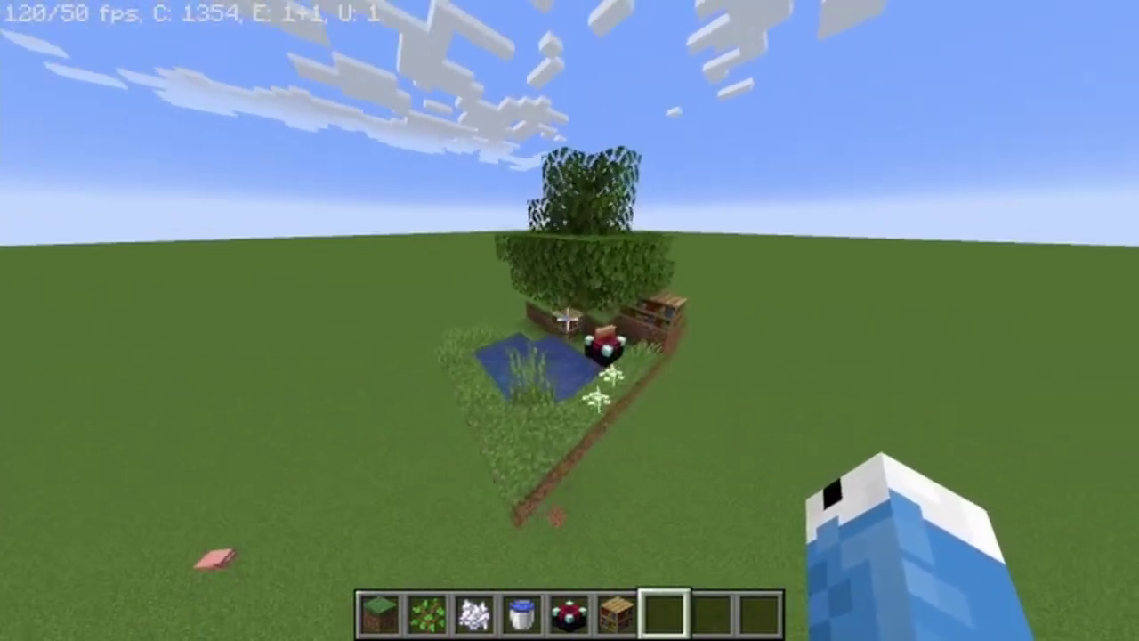
Save the world, quit to the title screen, and dismiss the replay file being saved
key(Escape)
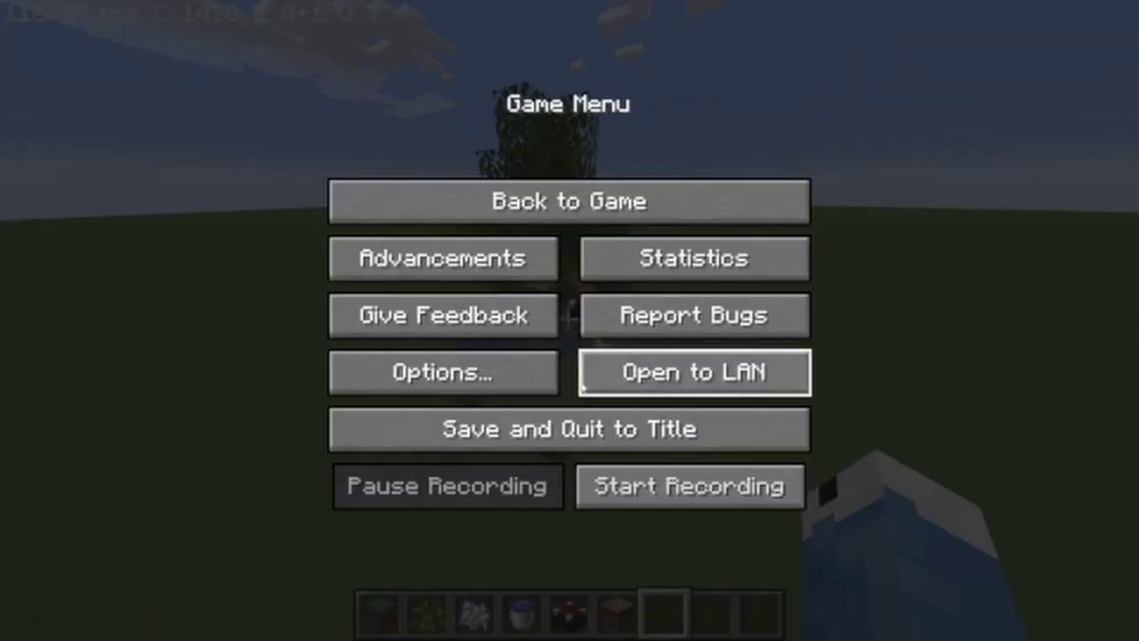
click(590, 438)
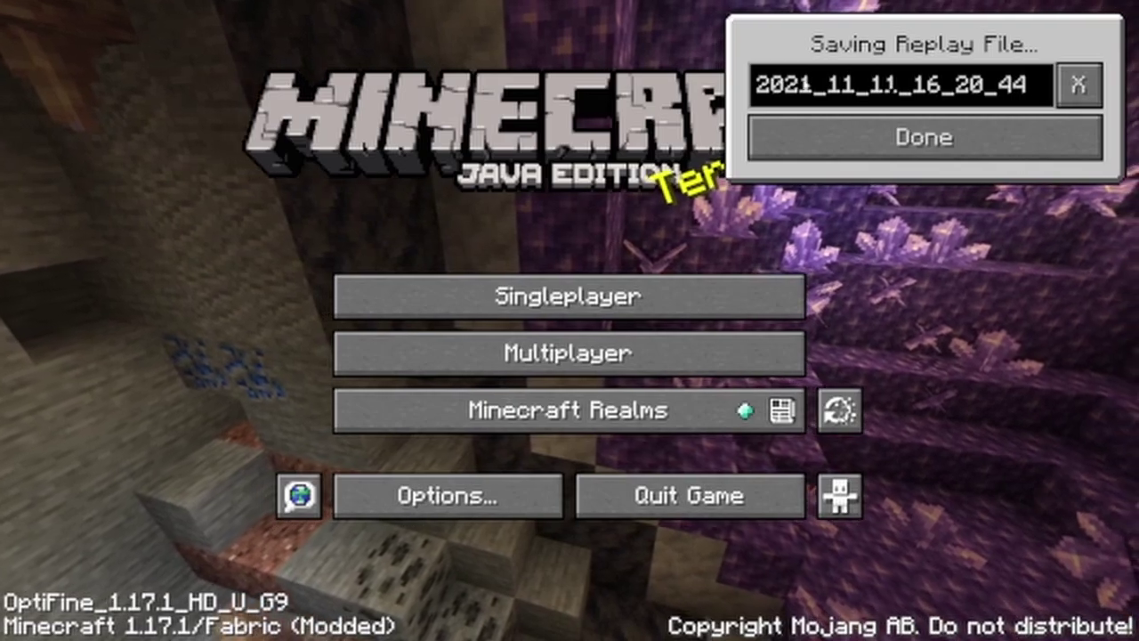
click(1078, 84)
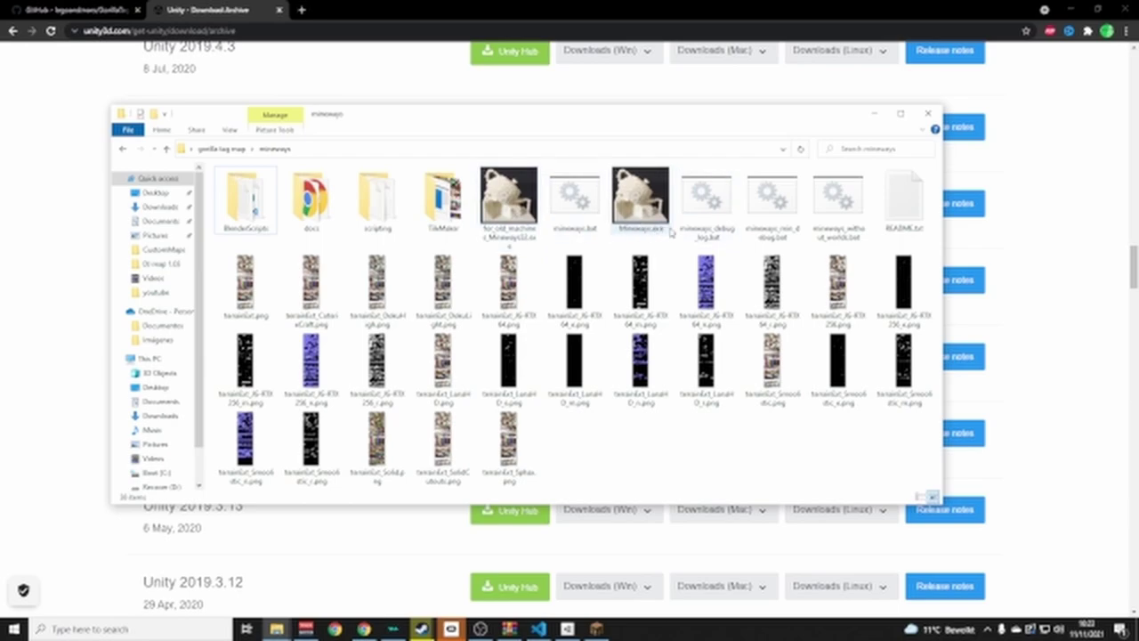
Launch Mineways from the mineways folder and open the world "Tutorial Gorilla tag map" in it
double_click(506, 203)
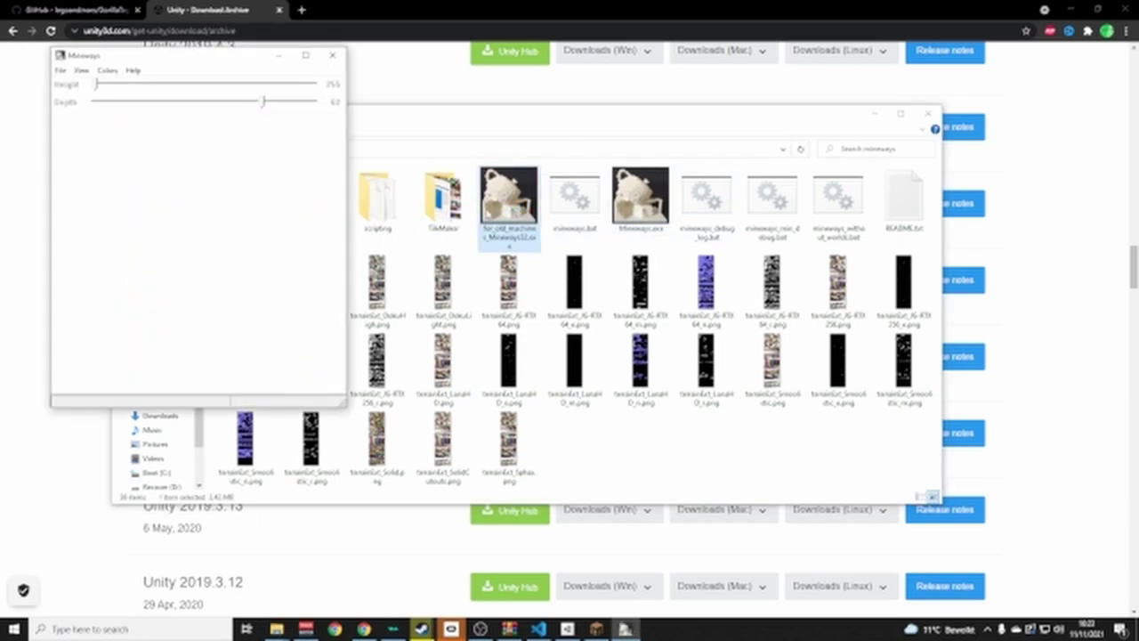
drag(254, 64, 584, 140)
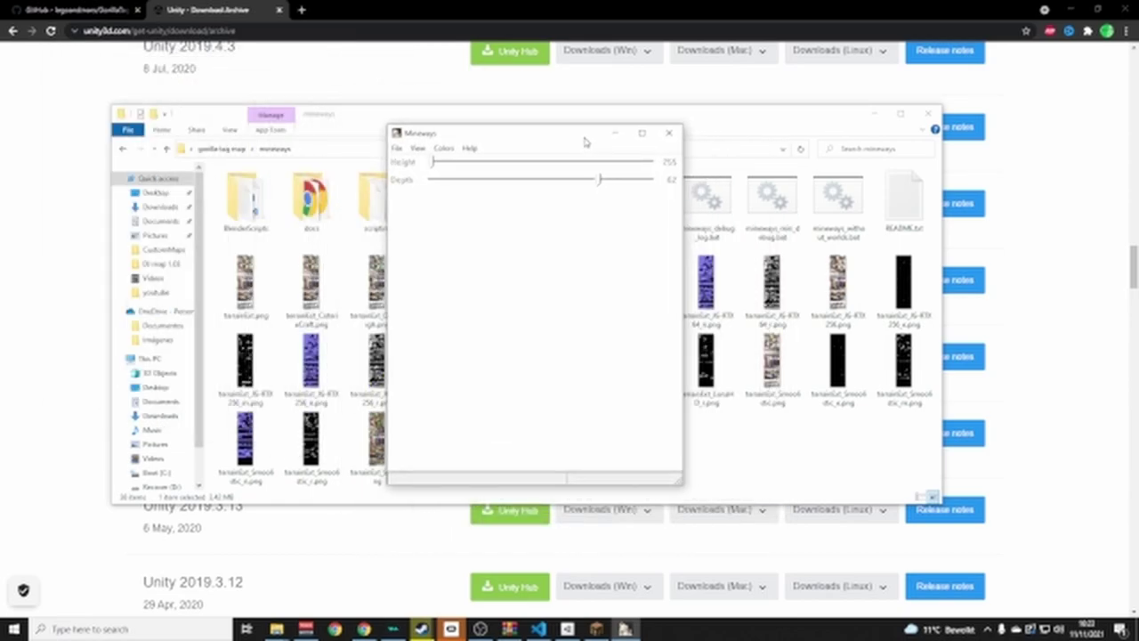
click(397, 149)
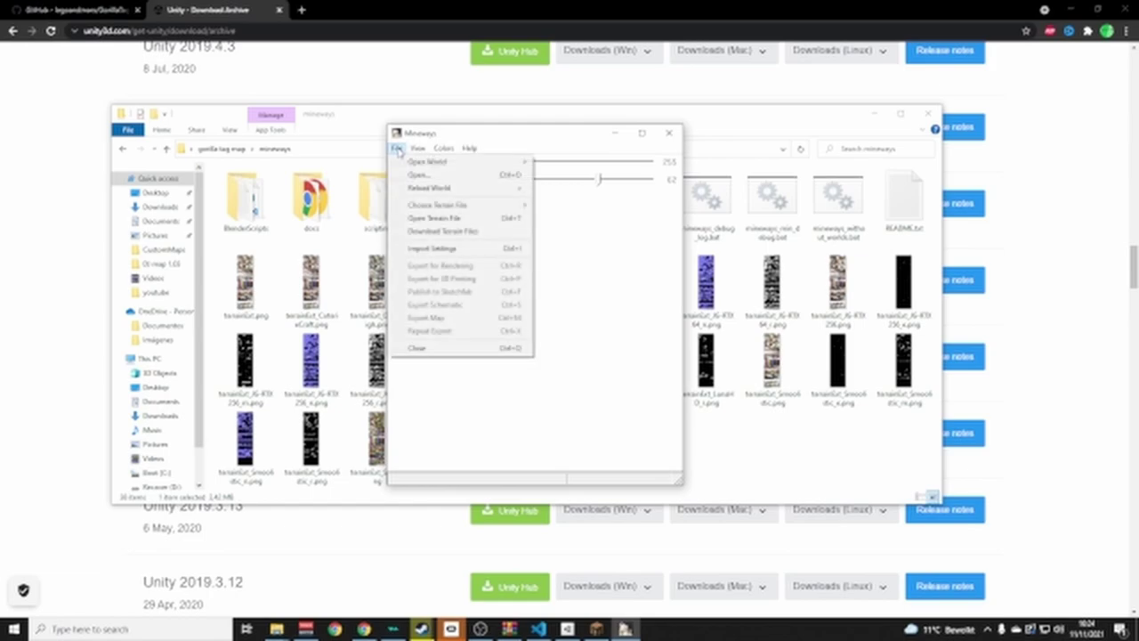
mouse_move(453, 164)
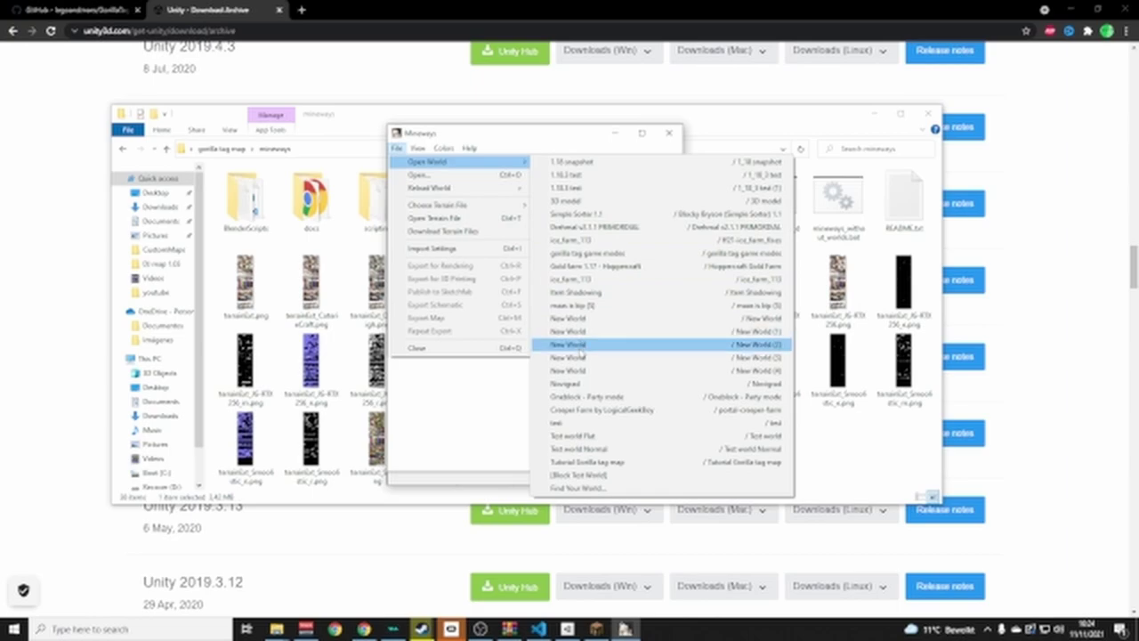
click(621, 464)
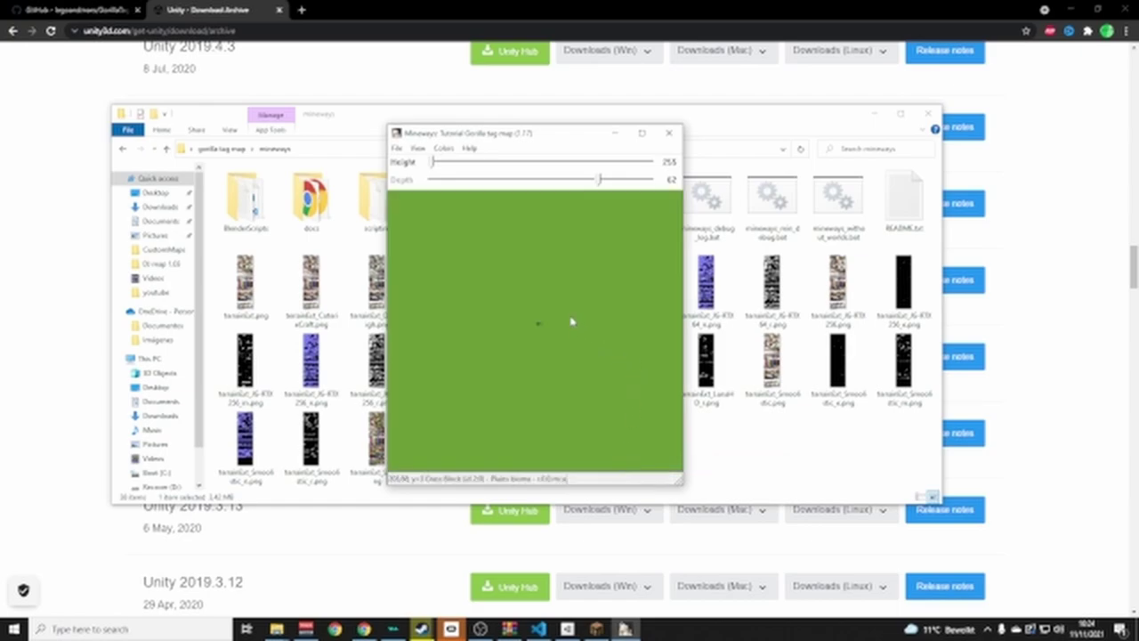
Select a rectangular export area around the island on the Mineways map, leaving a margin of grass on every side
scroll(578, 298, up, 3)
middle_click(532, 384)
mouse_move(574, 277)
right_down()
mouse_move(574, 299)
mouse_move(577, 279)
right_up()
drag(595, 272, 554, 344)
scroll(532, 308, up, 2)
scroll(532, 310, up, 1)
drag(472, 295, 584, 372)
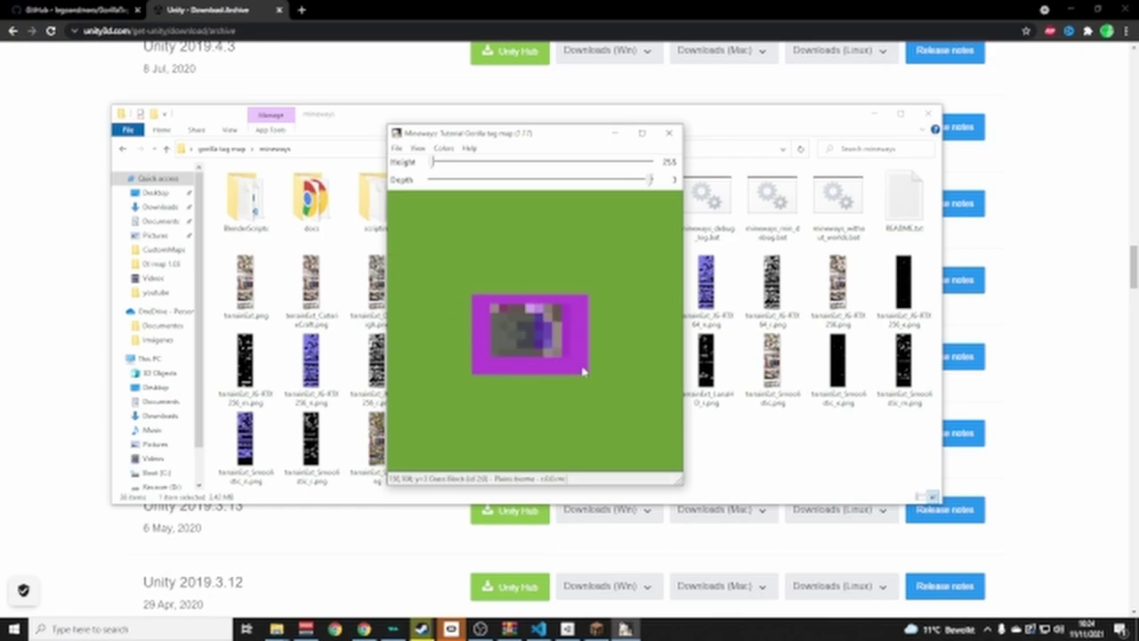
drag(447, 270, 589, 385)
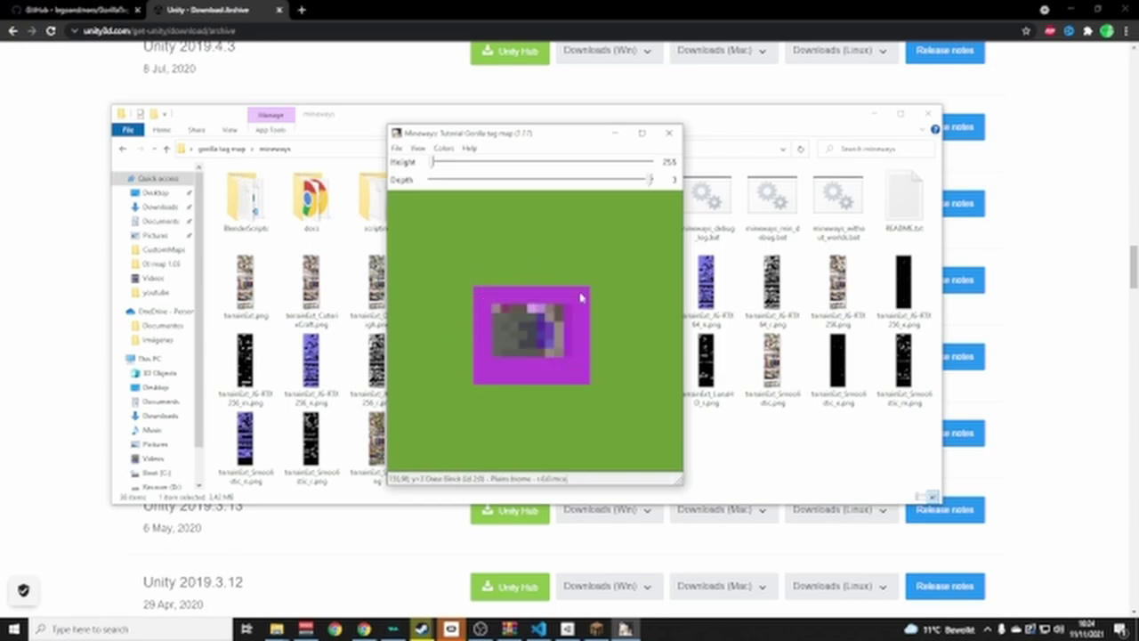
Set the export selection's depth to 5 and its height to 25
drag(652, 182, 649, 185)
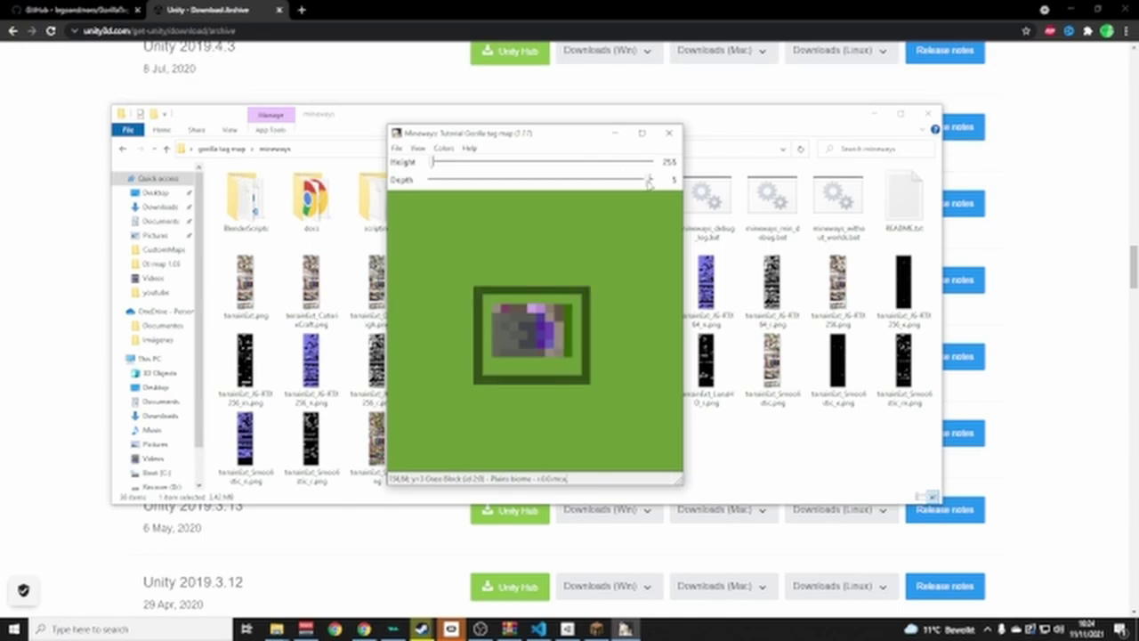
drag(440, 166, 633, 167)
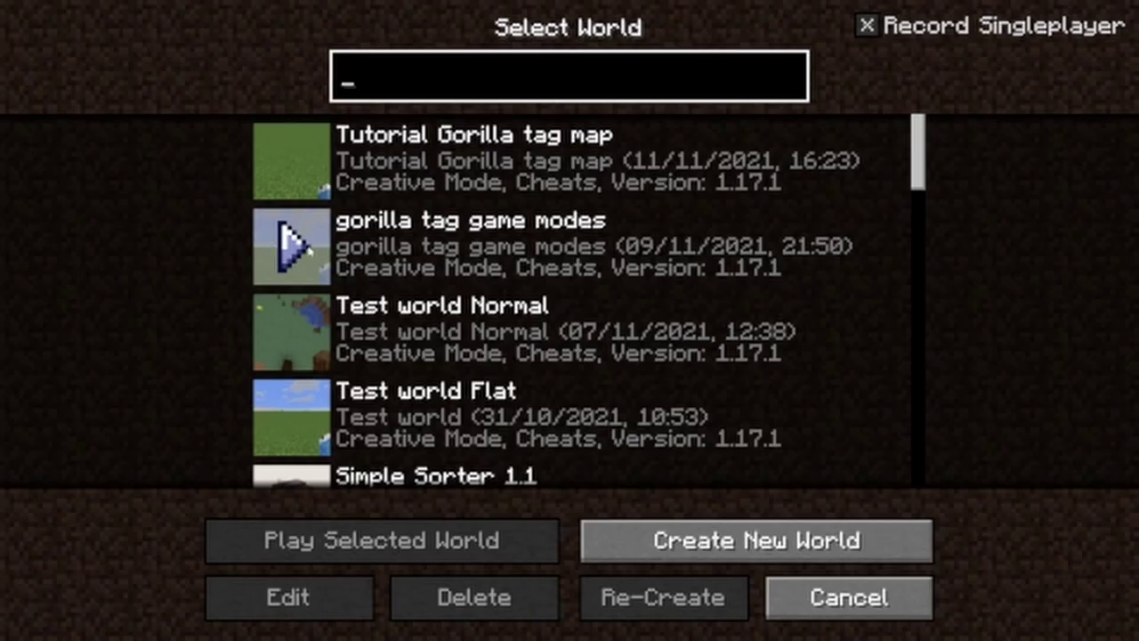
In Minecraft, open the "gorilla tag game modes" world and check the Y coordinate below and above the build with the debug overlay
click(306, 253)
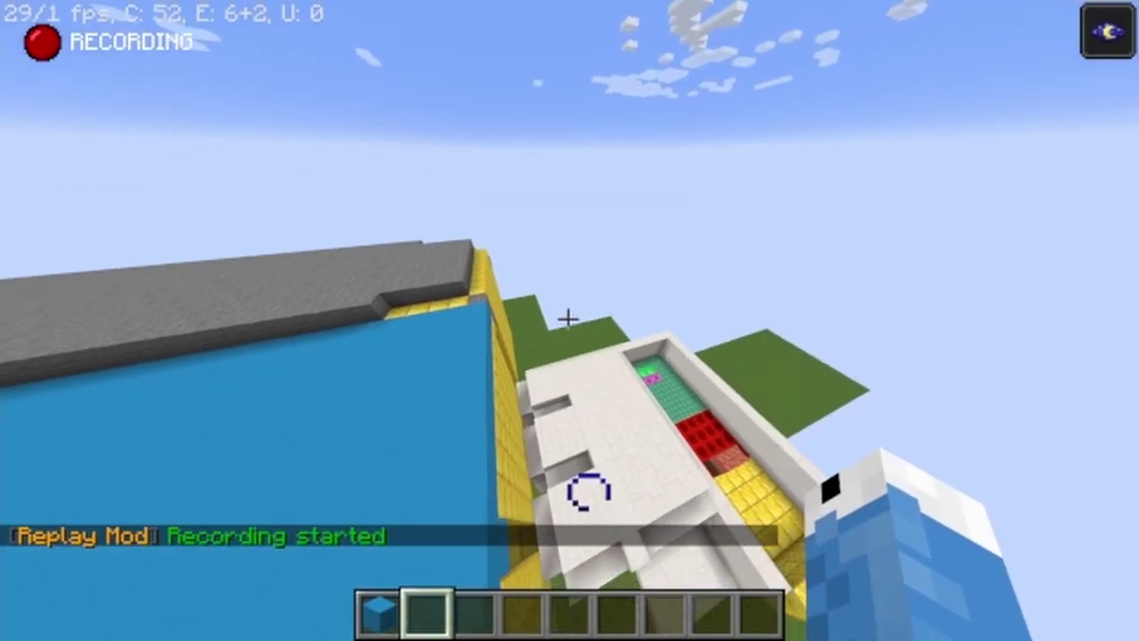
key(w)
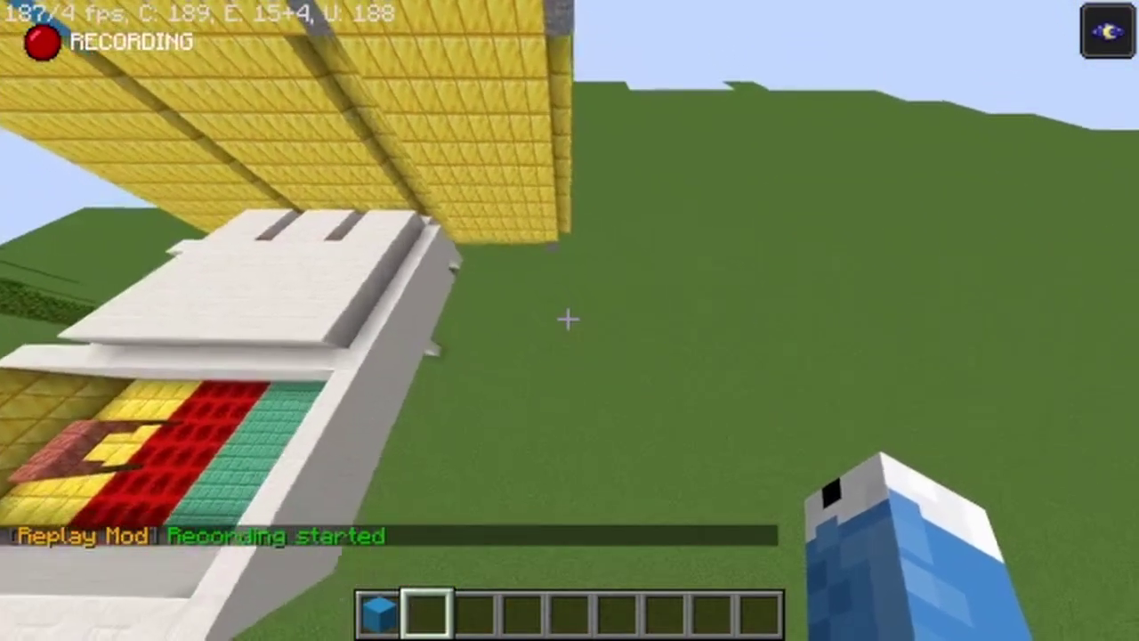
key(shift)
key(w)
key(F3)
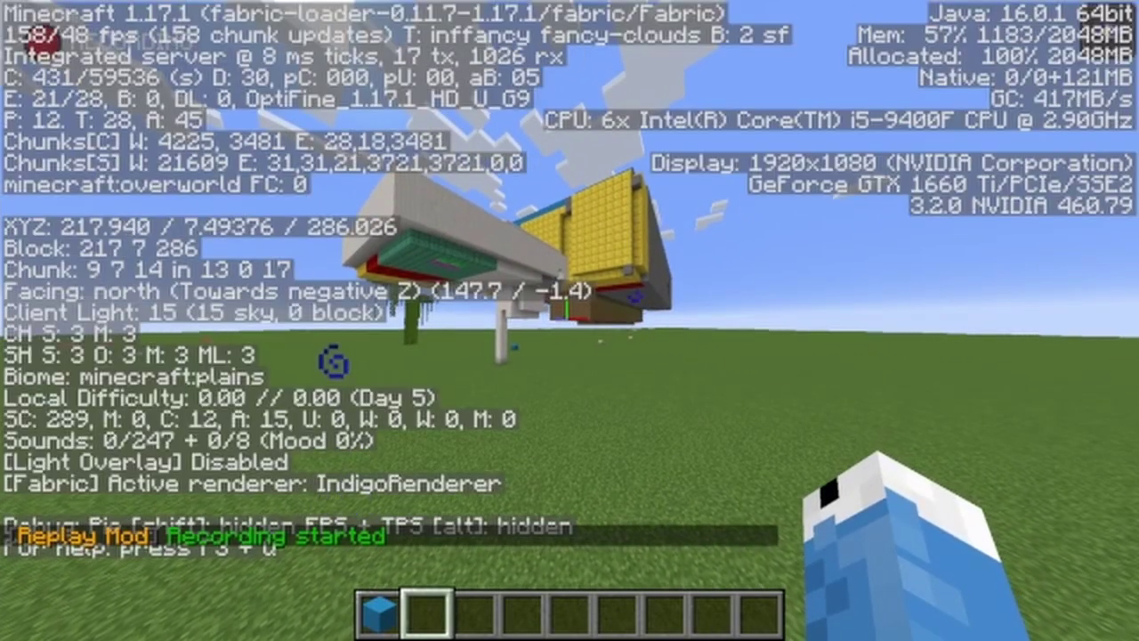
key(t)
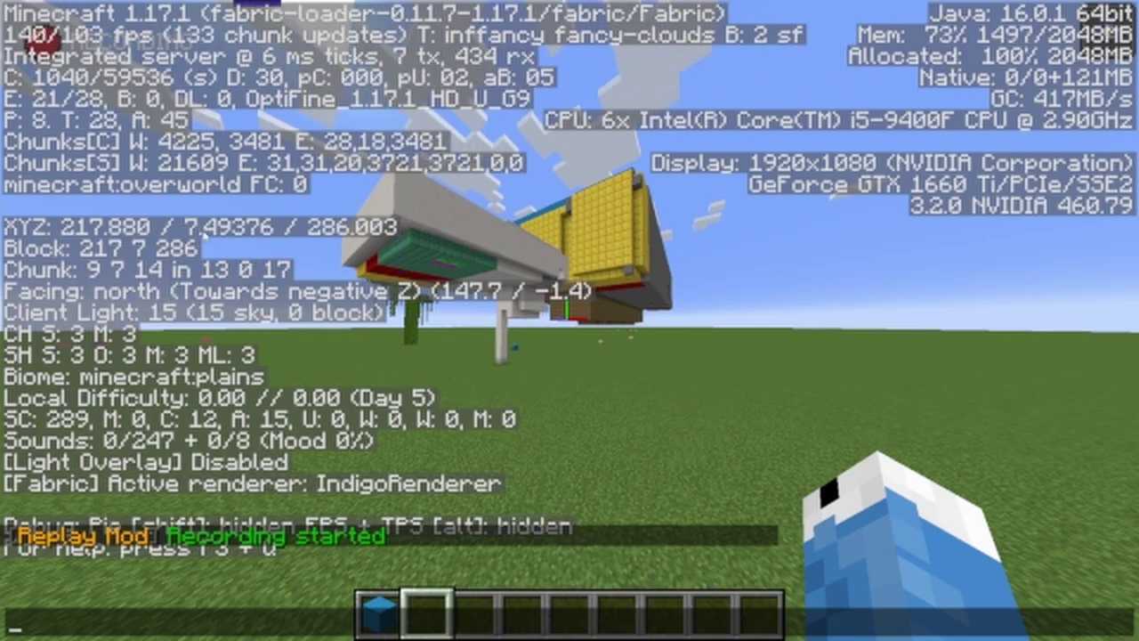
key(Escape)
key(space)
key(space)
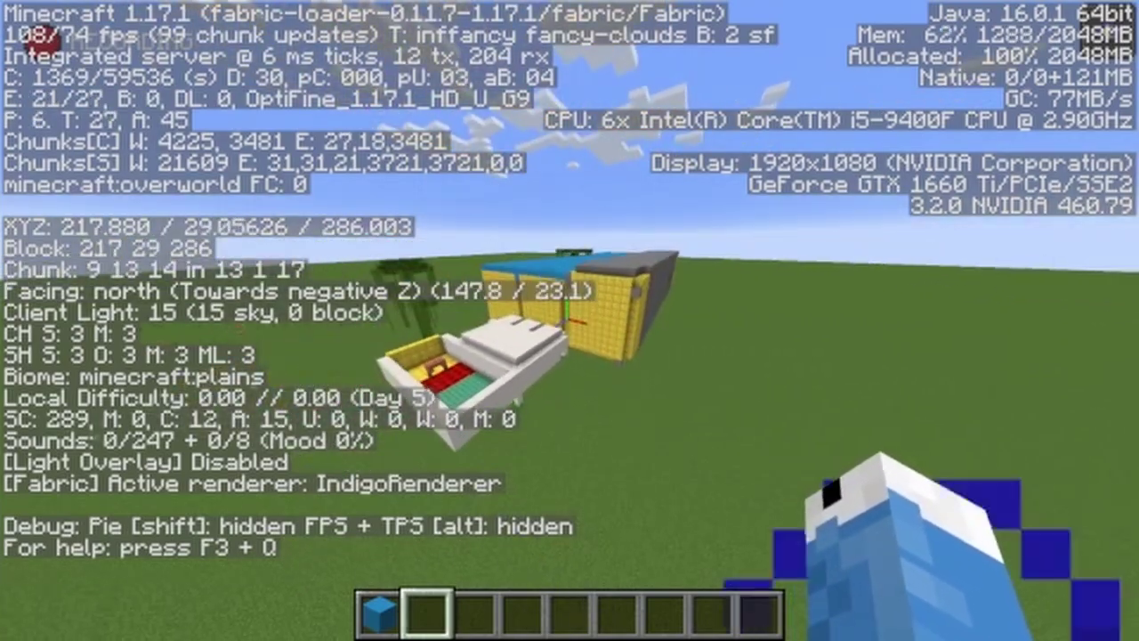
key(t)
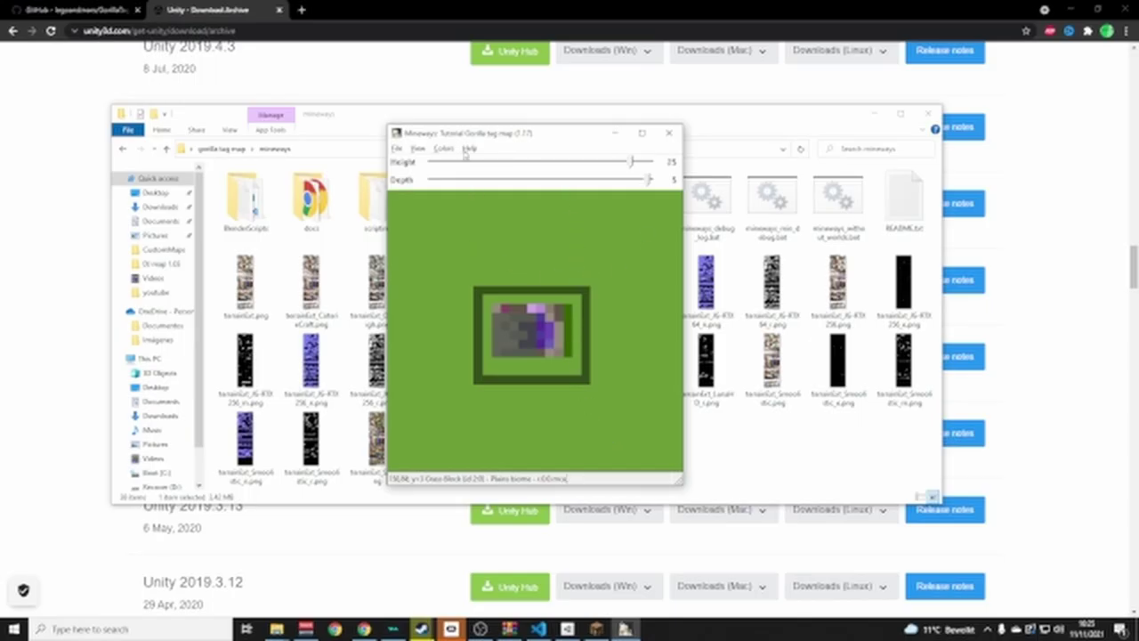
Start an export for rendering of the selected area in Mineways
click(397, 148)
mouse_move(417, 147)
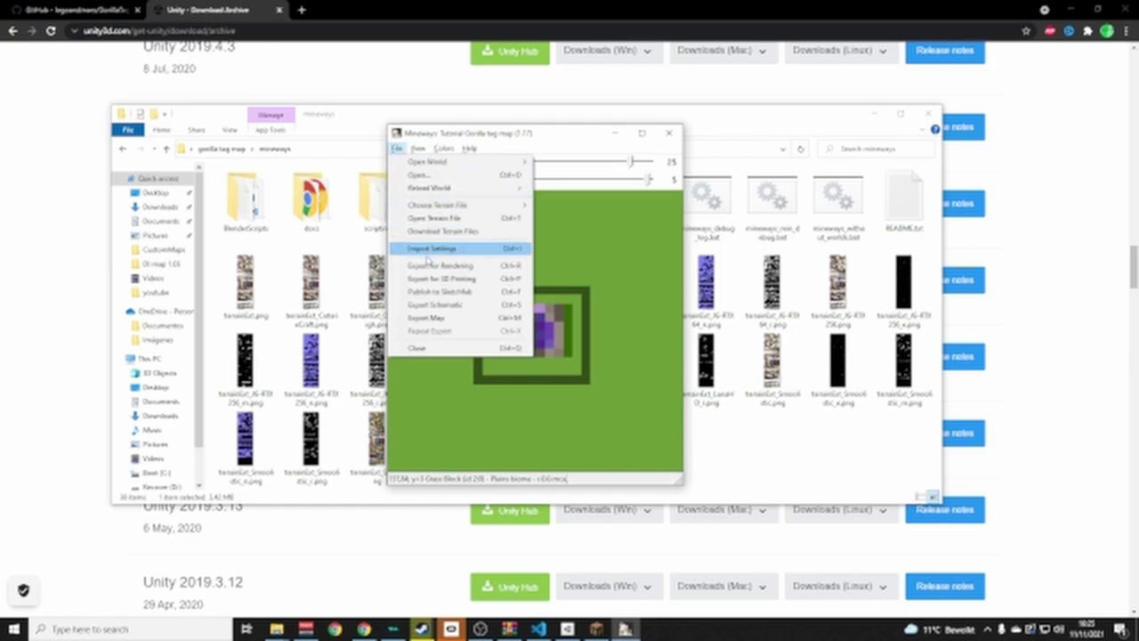
click(430, 267)
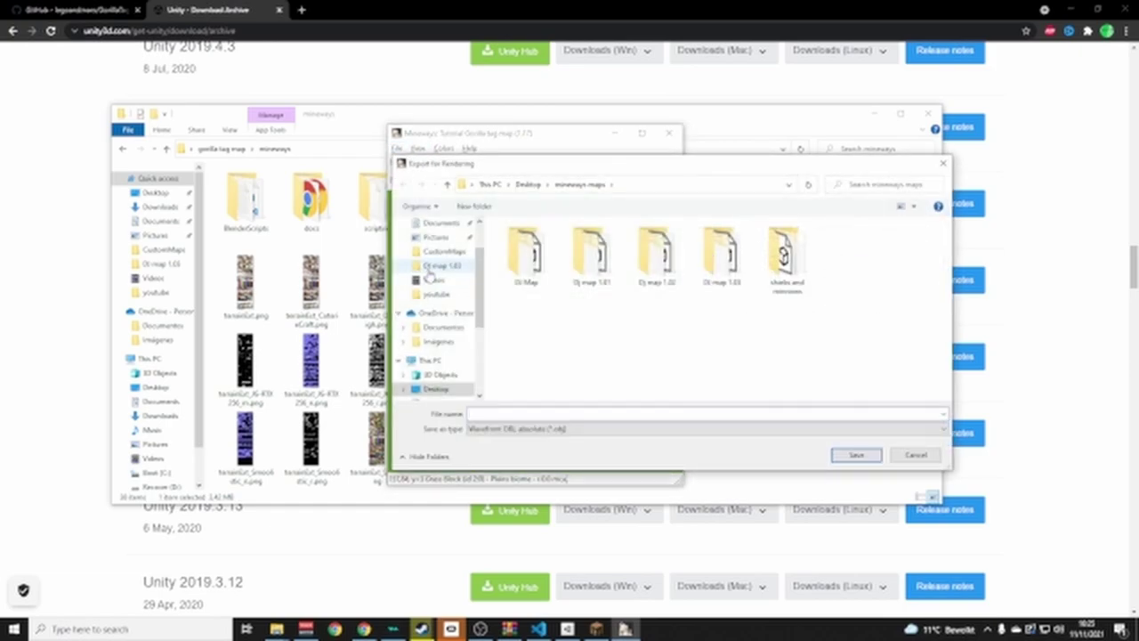
click(436, 389)
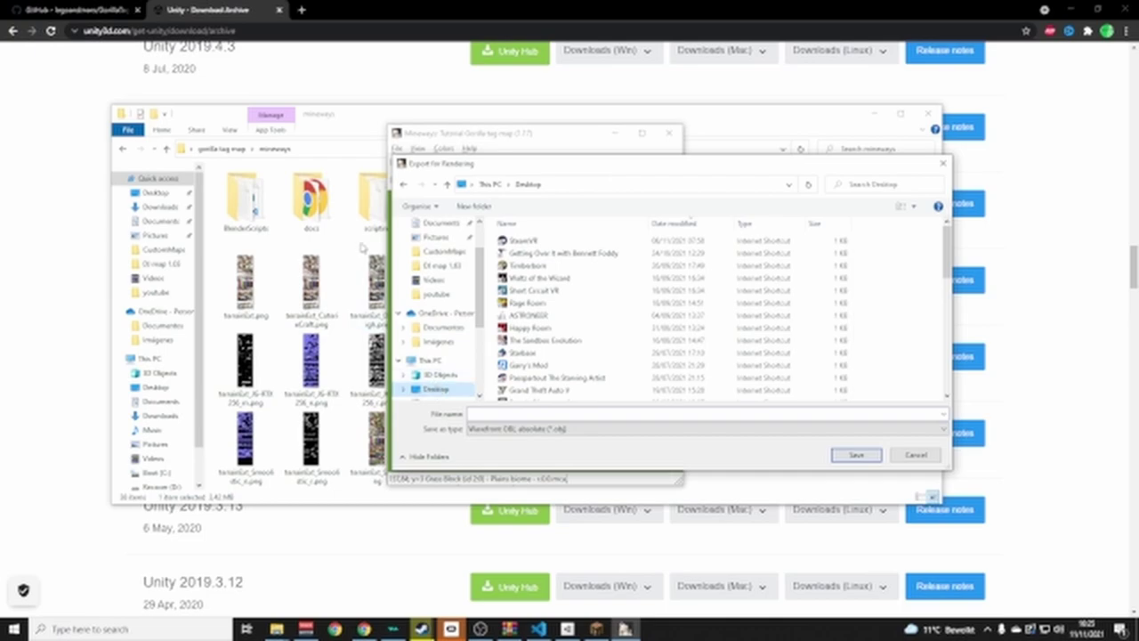
scroll(552, 276, down, 3)
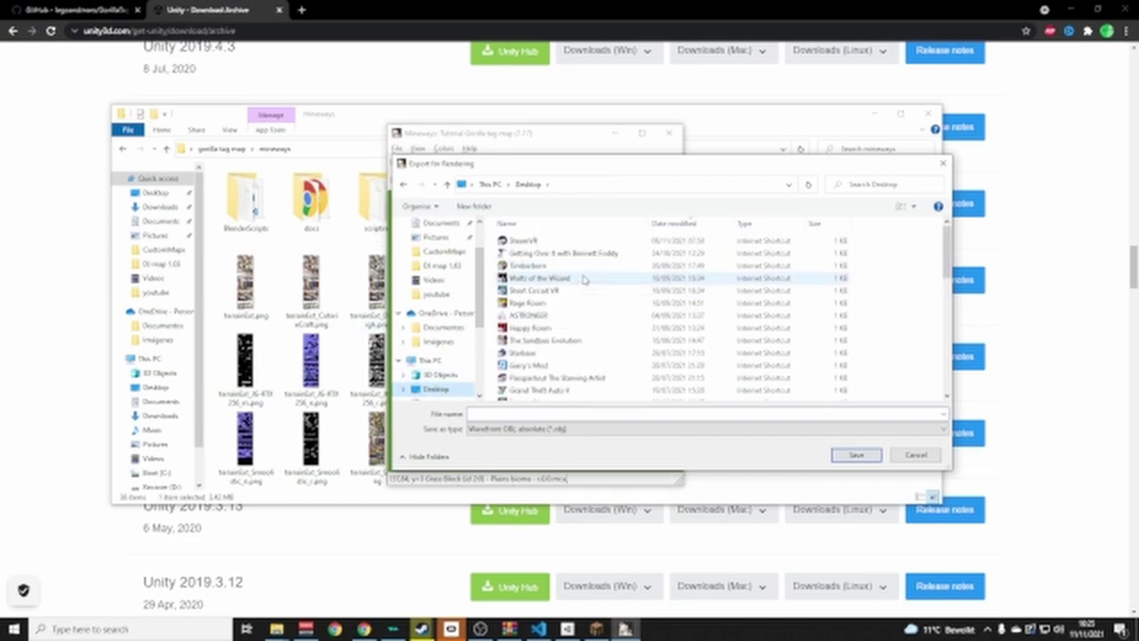
scroll(584, 284, down, 5)
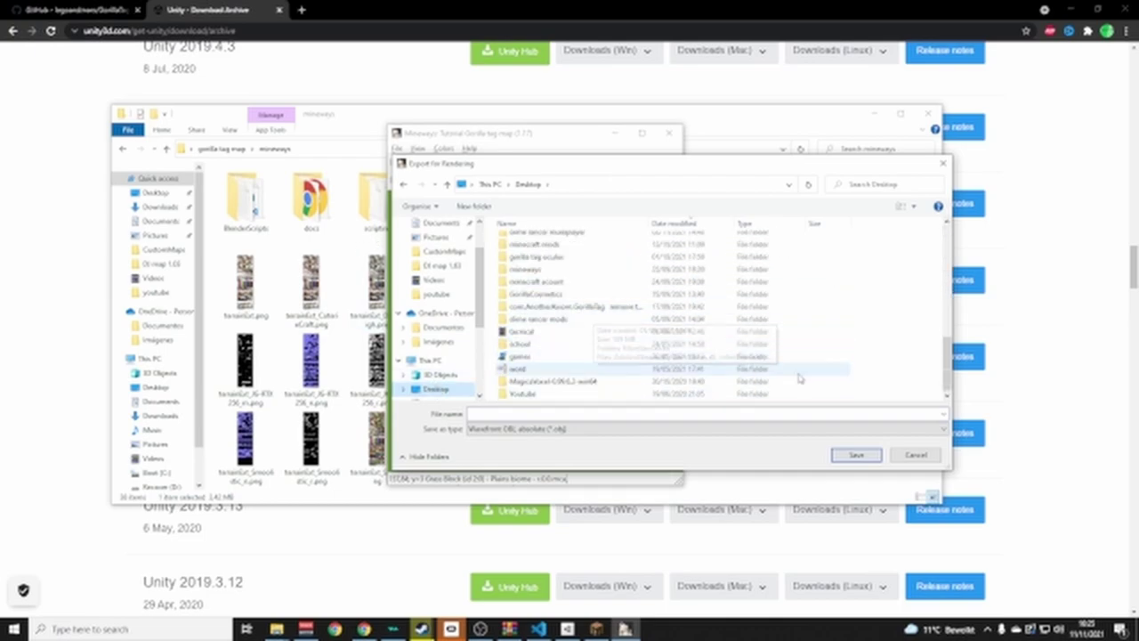
right_click(883, 383)
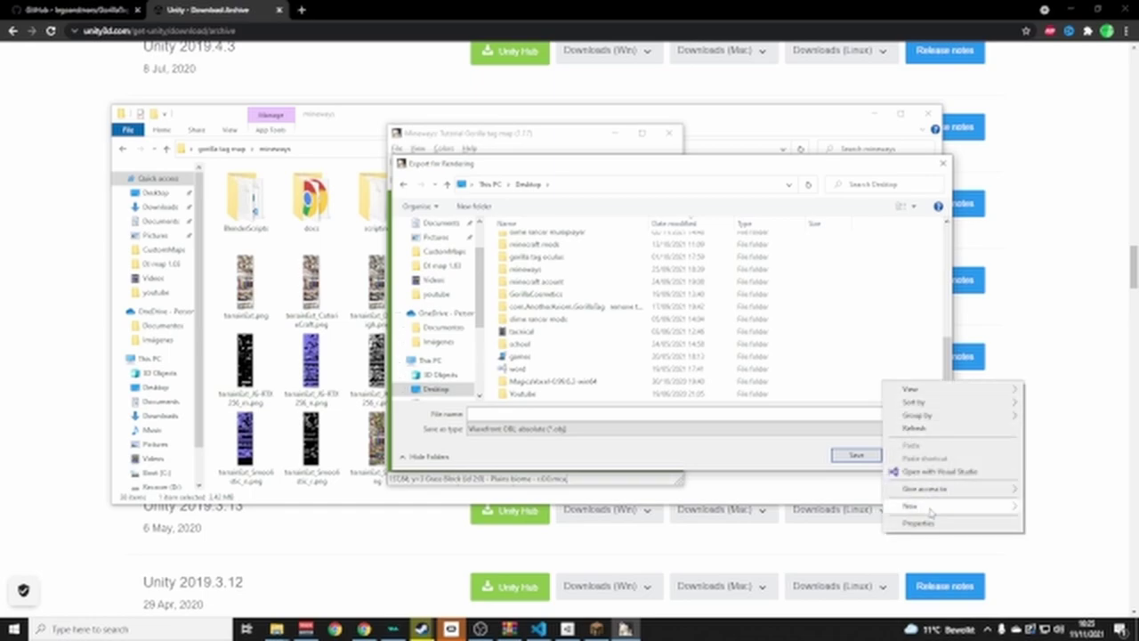
mouse_move(931, 513)
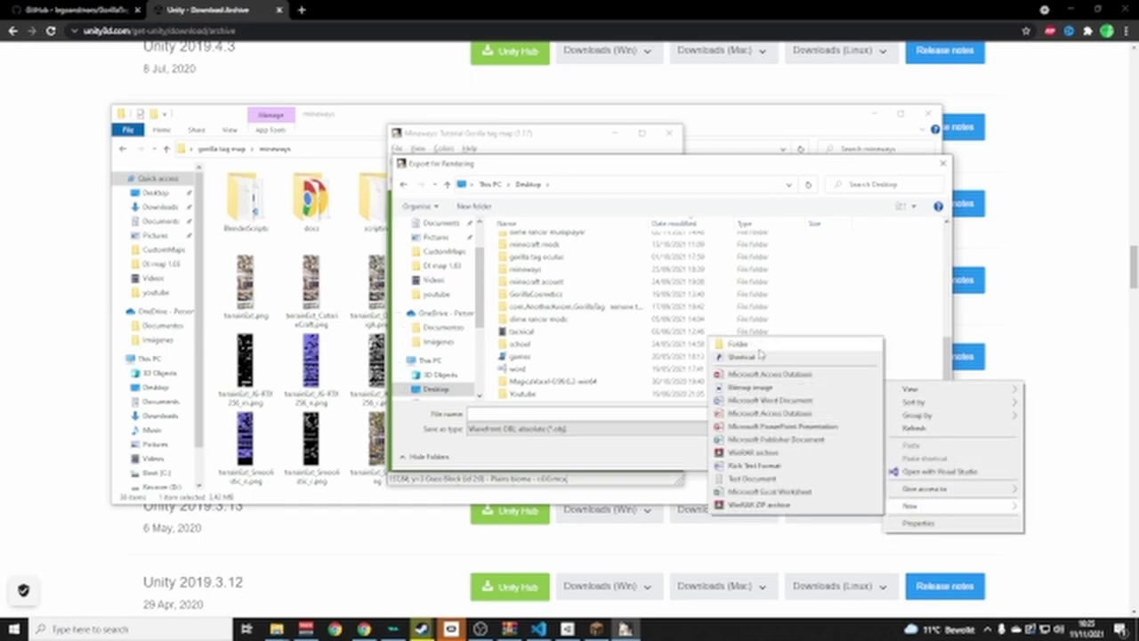
click(899, 299)
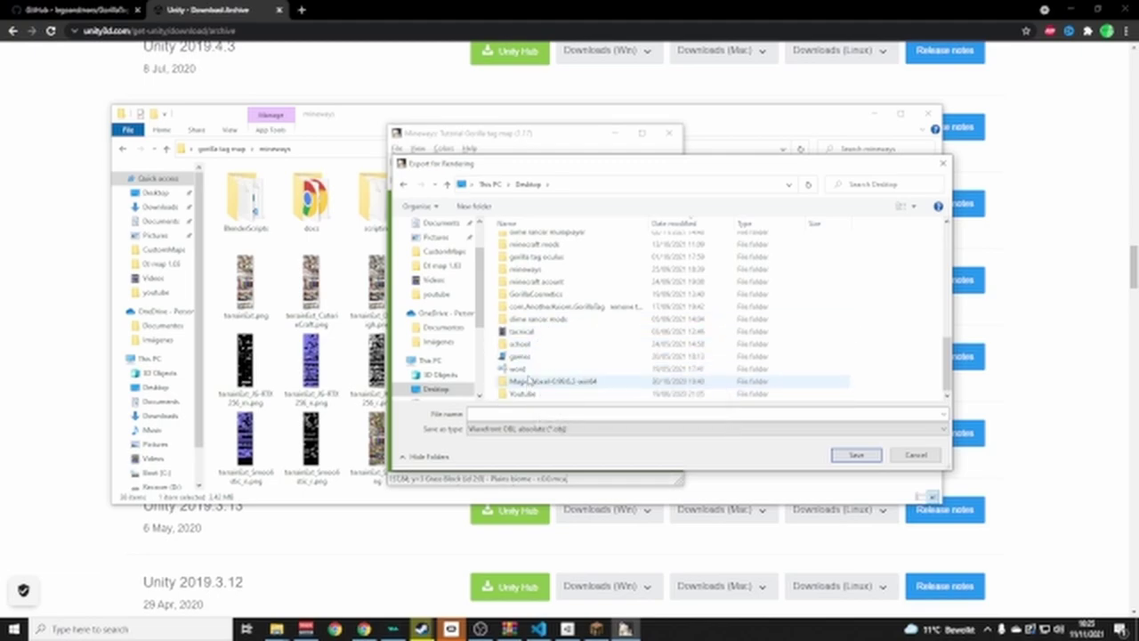
scroll(538, 333, up, 1)
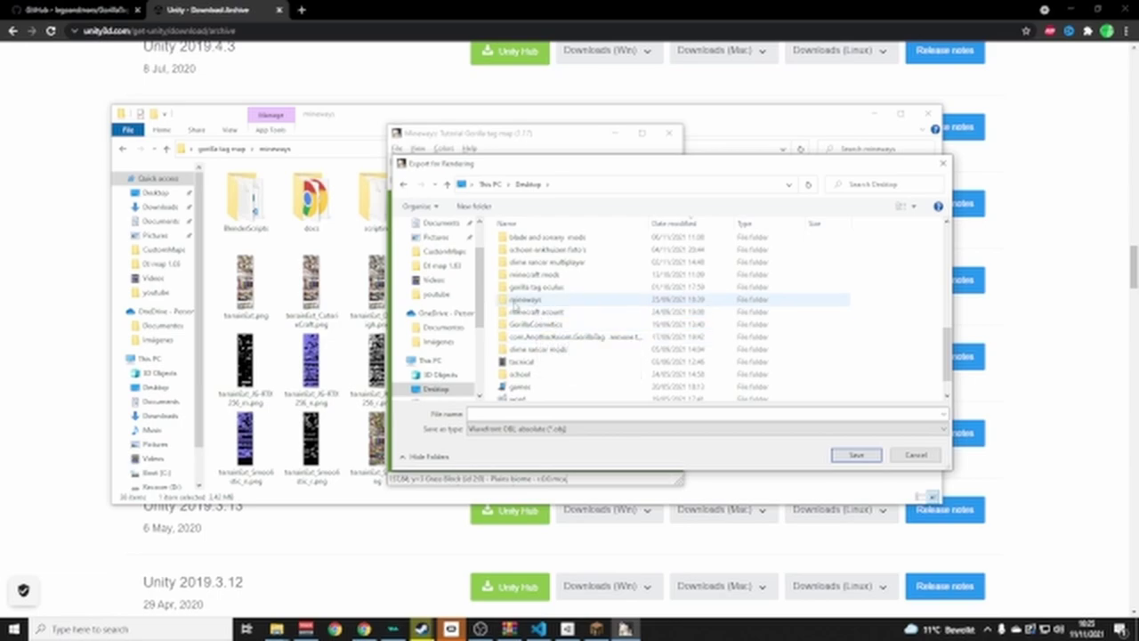
scroll(538, 334, up, 2)
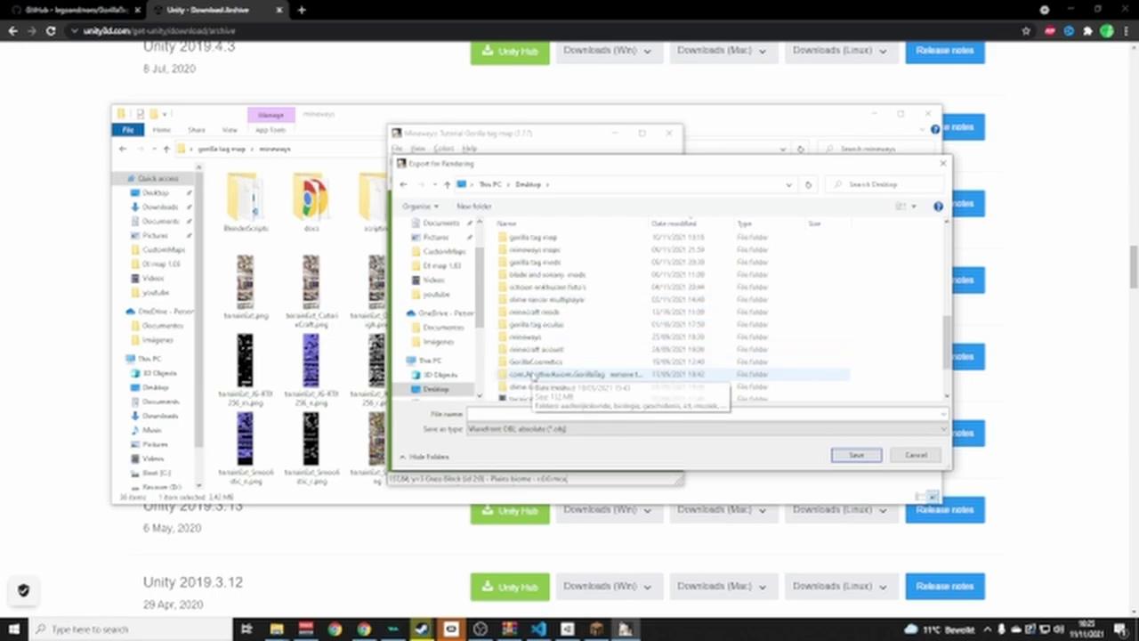
click(539, 290)
double_click(539, 297)
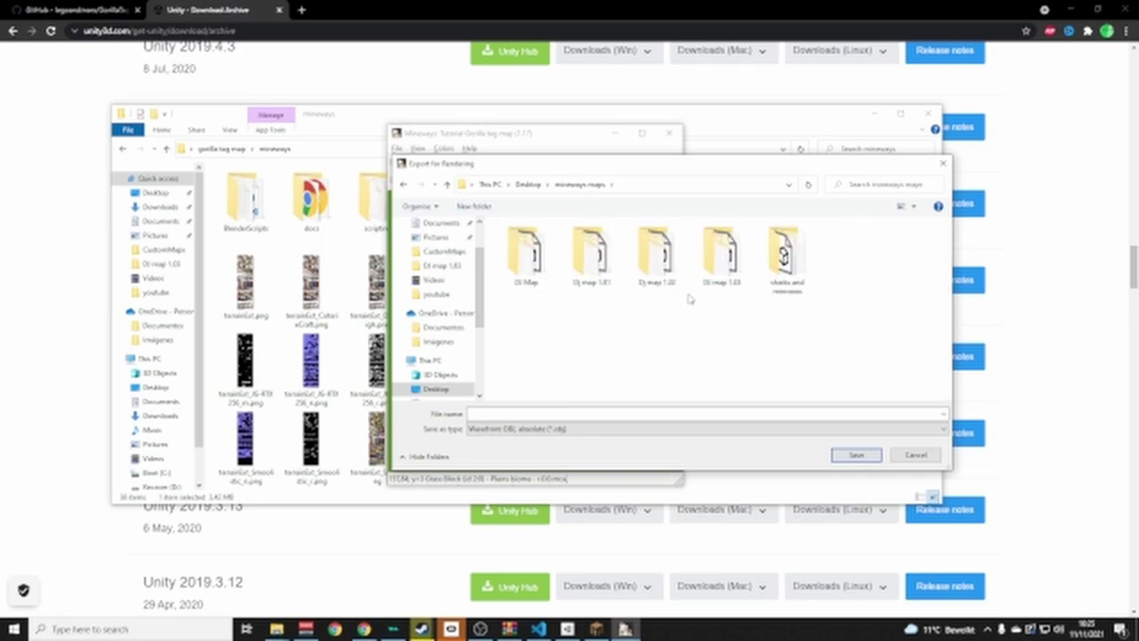
Create a folder named "tutorial map" inside mineways maps, open it, and name the export file "tutorial map"
right_click(613, 333)
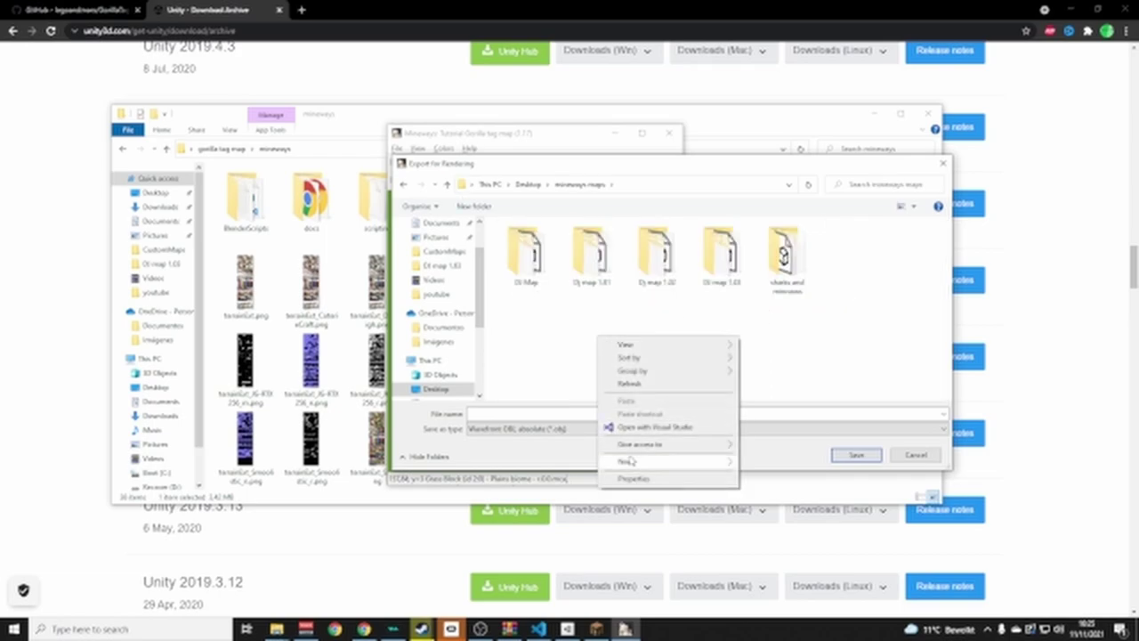
mouse_move(650, 462)
click(763, 462)
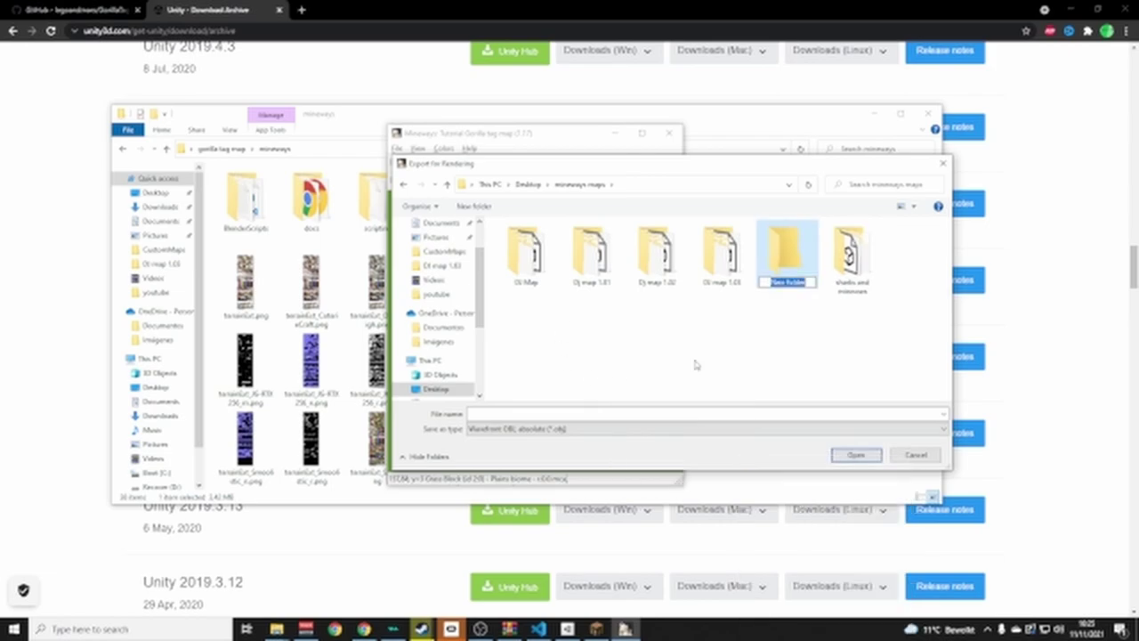
key(BackSpace)
text(D)
text(utorial)
text( map)
click(811, 336)
double_click(797, 269)
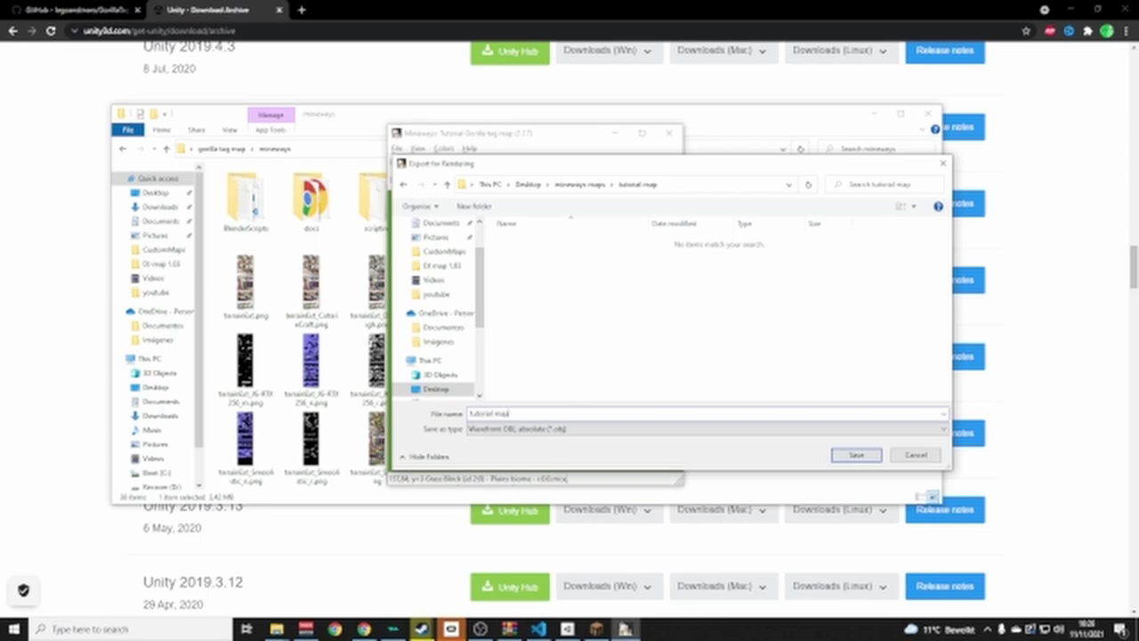
Save the export as an absolute Wavefront OBJ with the preset model options, and keep export statistics displayed for the session
click(856, 455)
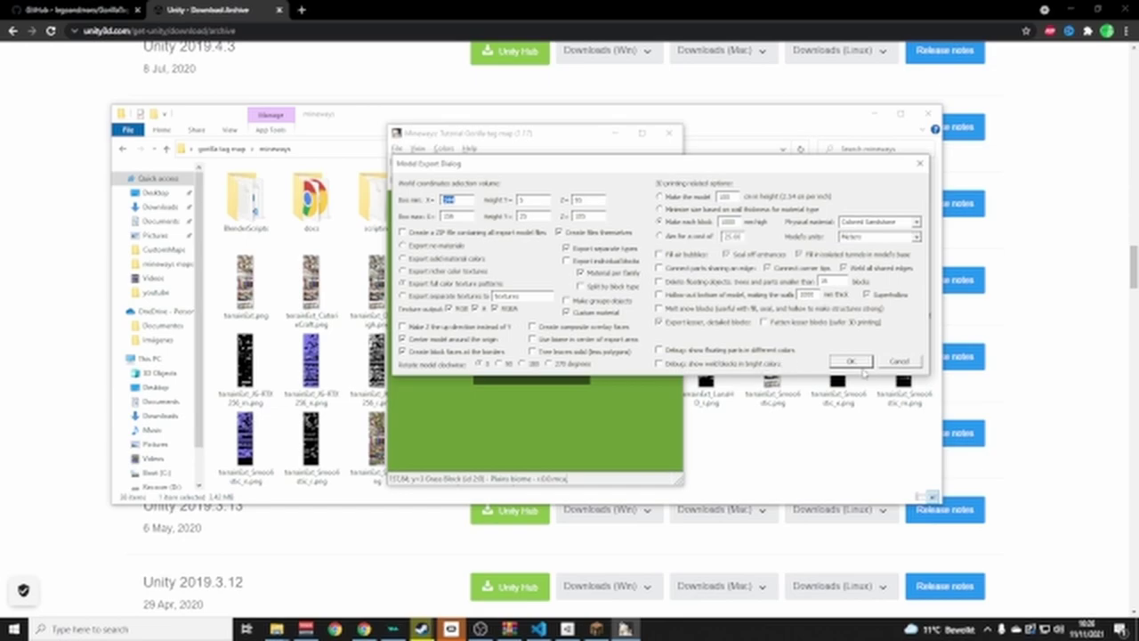
click(850, 361)
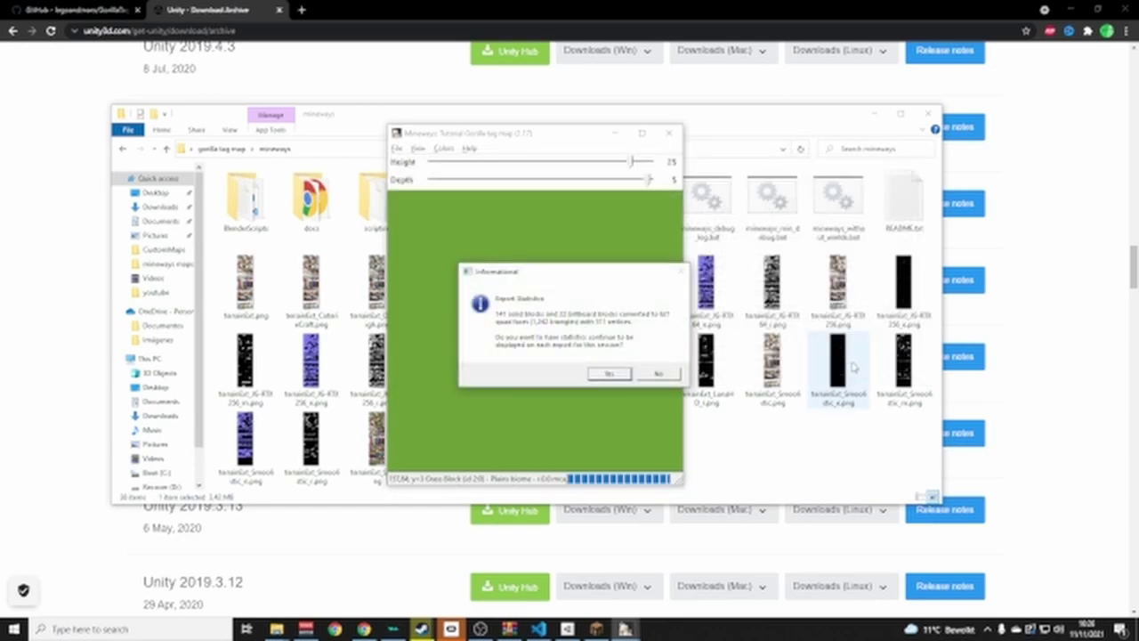
click(620, 374)
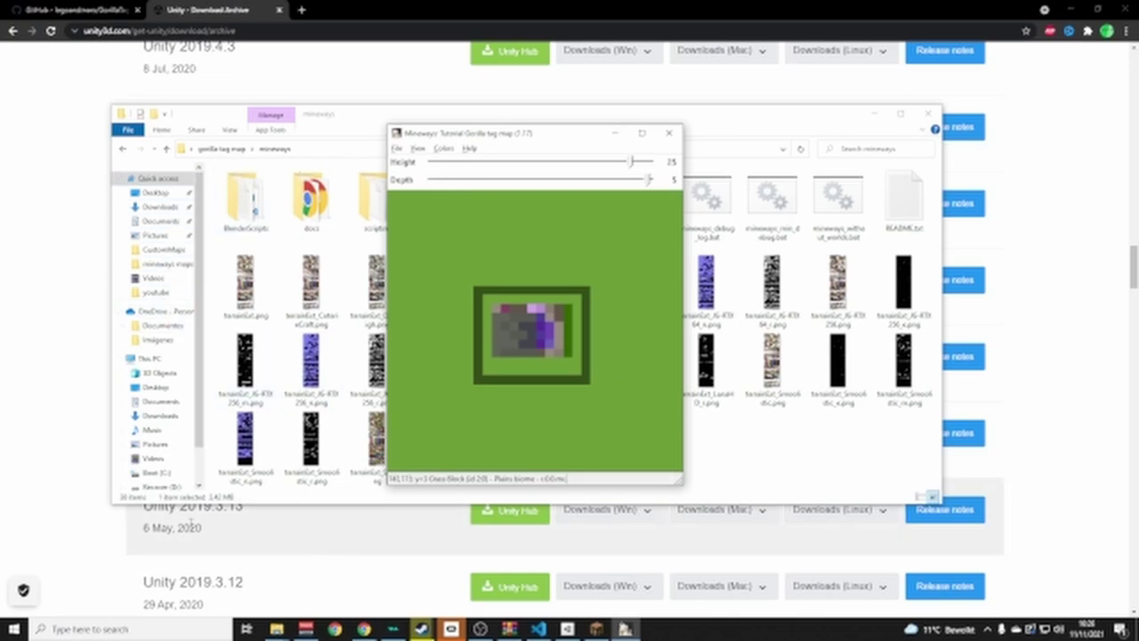
Open the tutorial map folder inside mineways maps on the desktop to check the exported files, then minimize its window
click(276, 630)
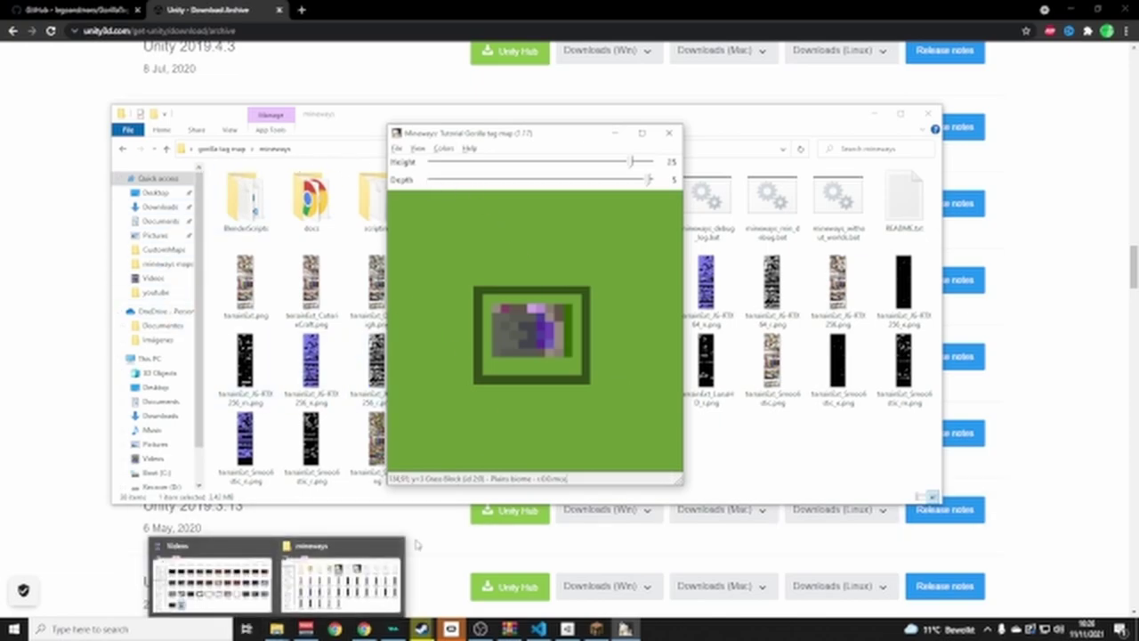
click(1137, 630)
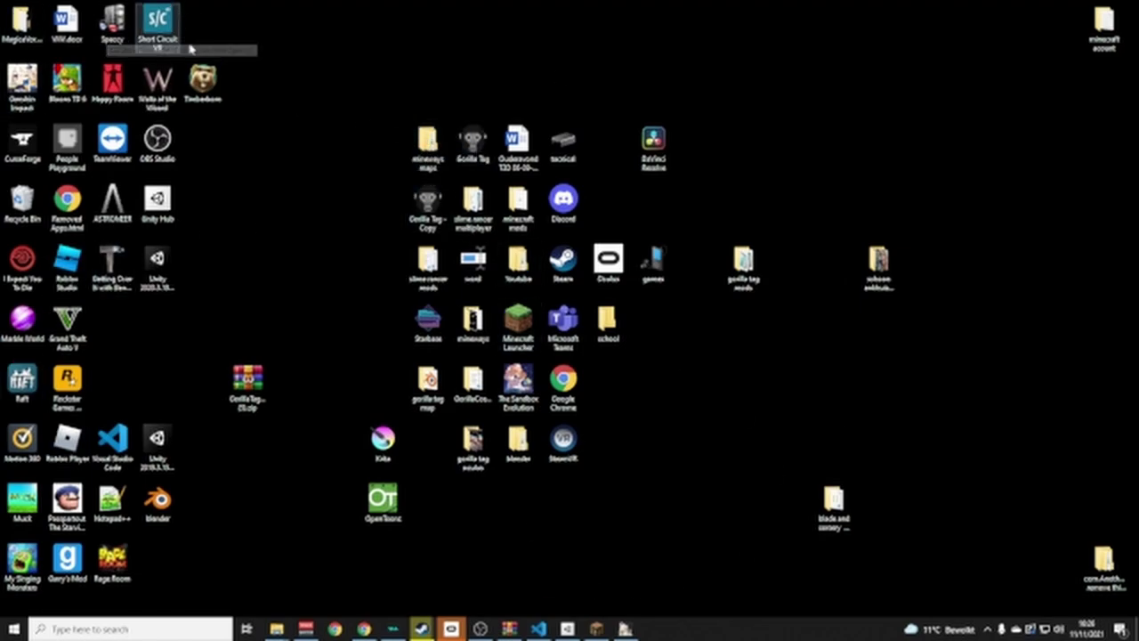
double_click(427, 144)
double_click(590, 218)
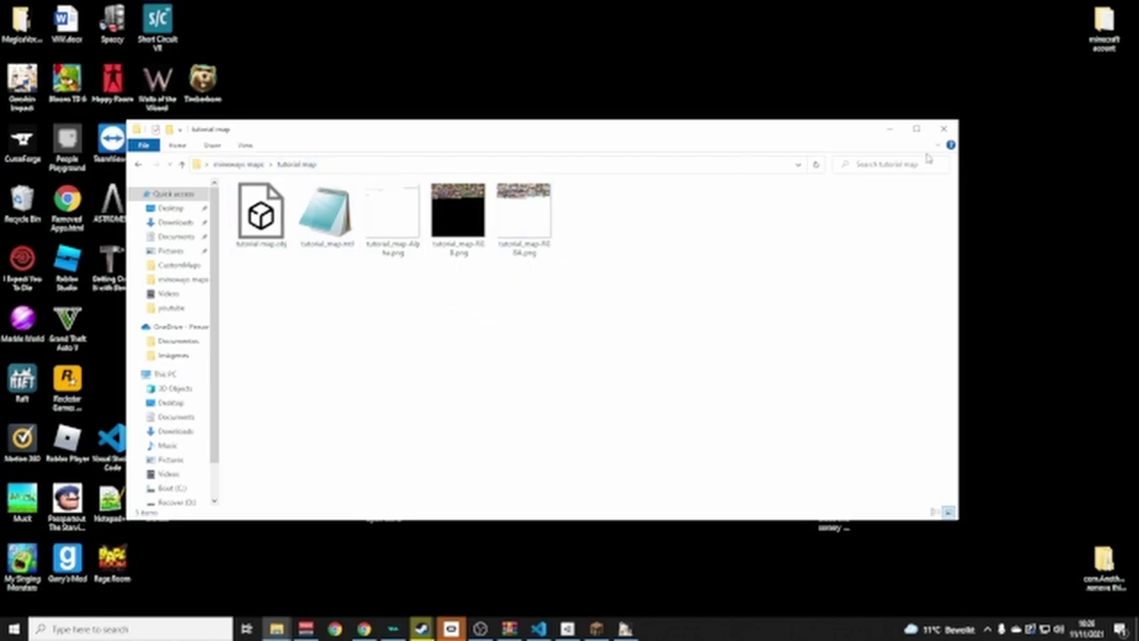
click(889, 131)
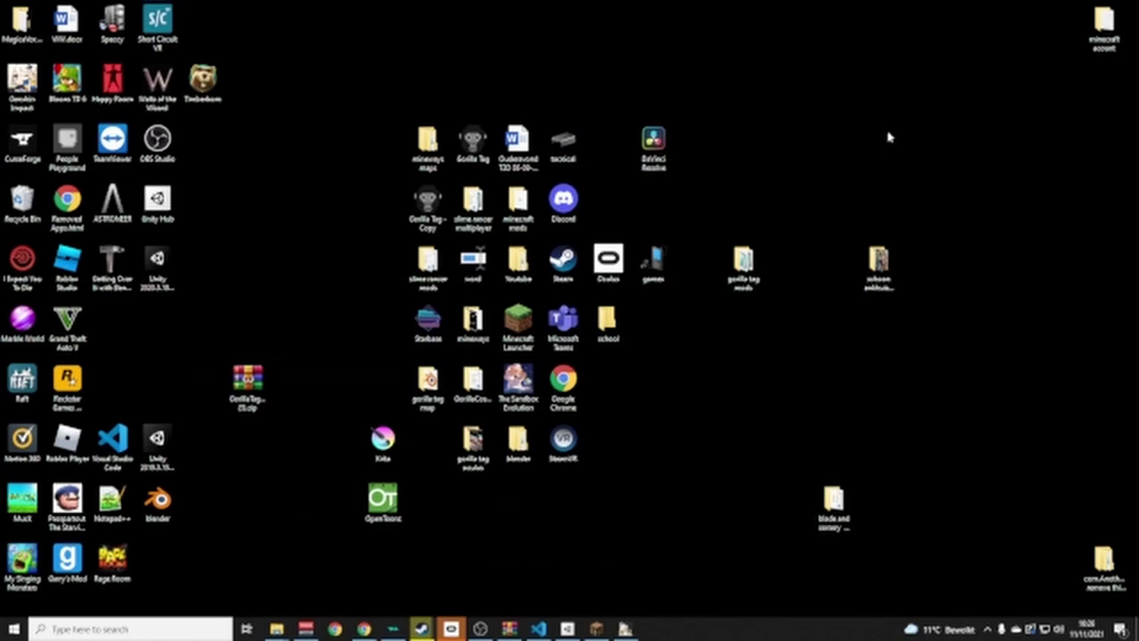
Check the installed Unity versions in Unity Hub and view the ZIP download option of the GorillaTagMapProject repository on GitHub
click(567, 628)
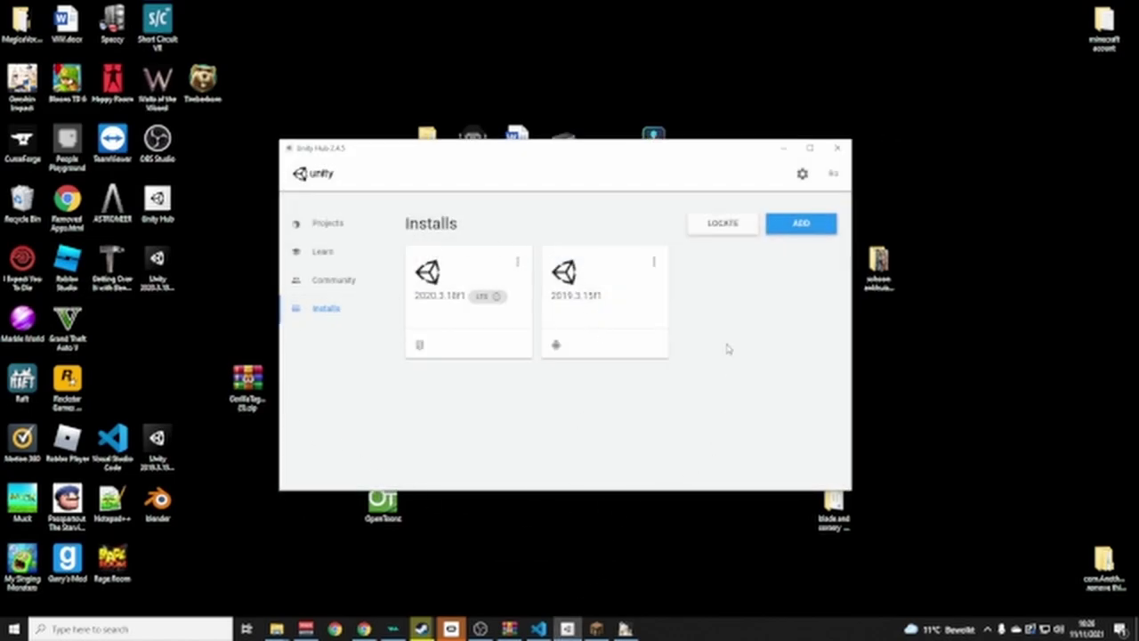
click(783, 147)
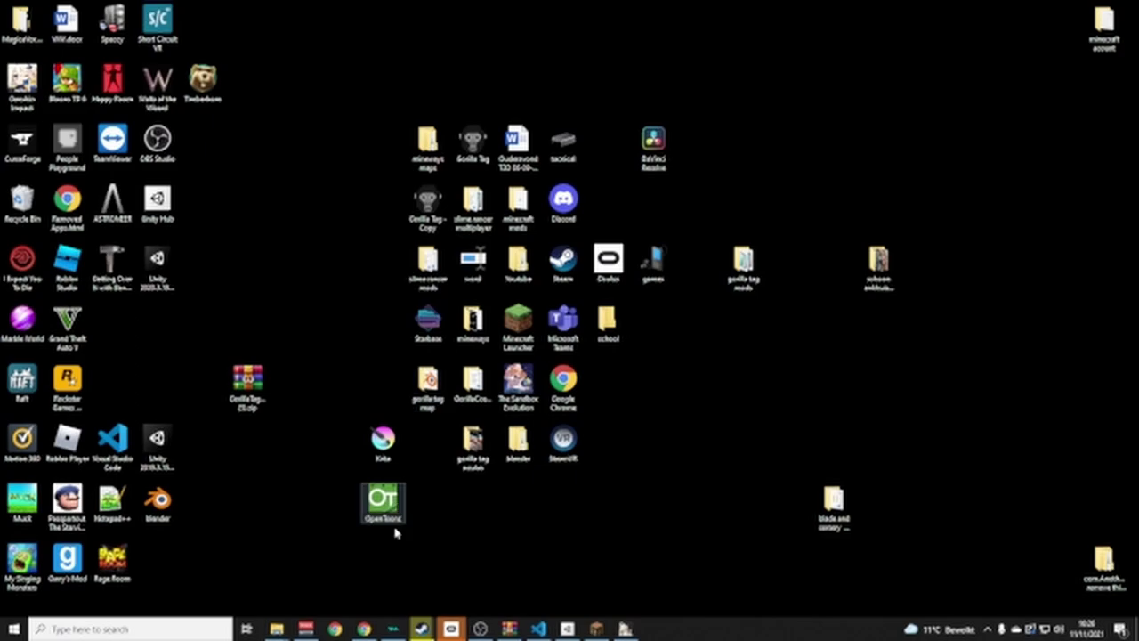
click(364, 629)
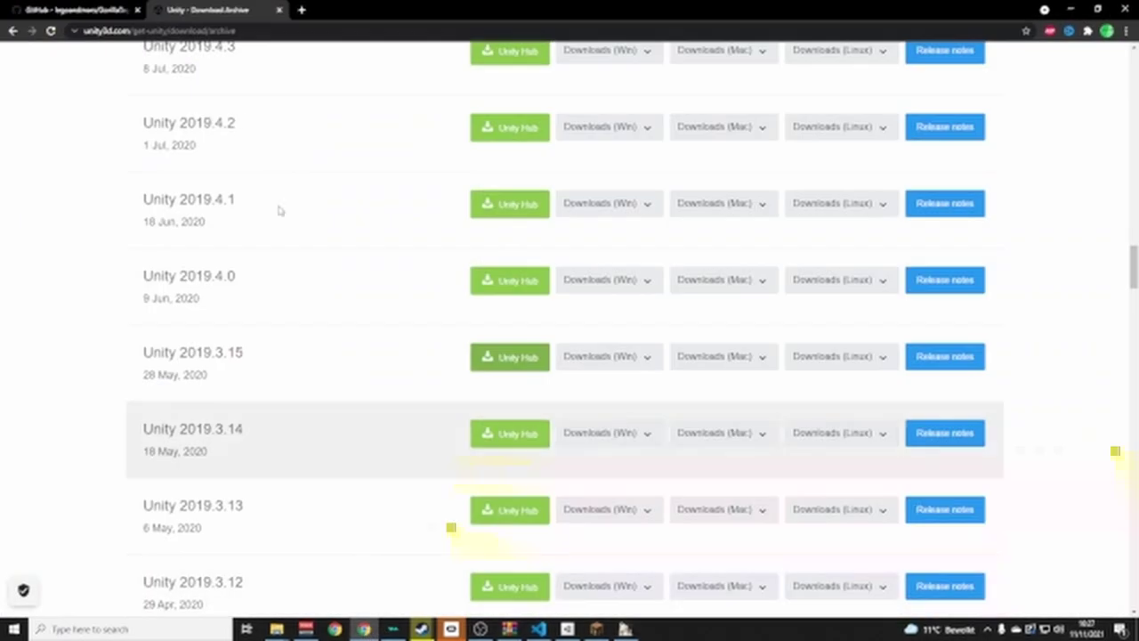
click(76, 10)
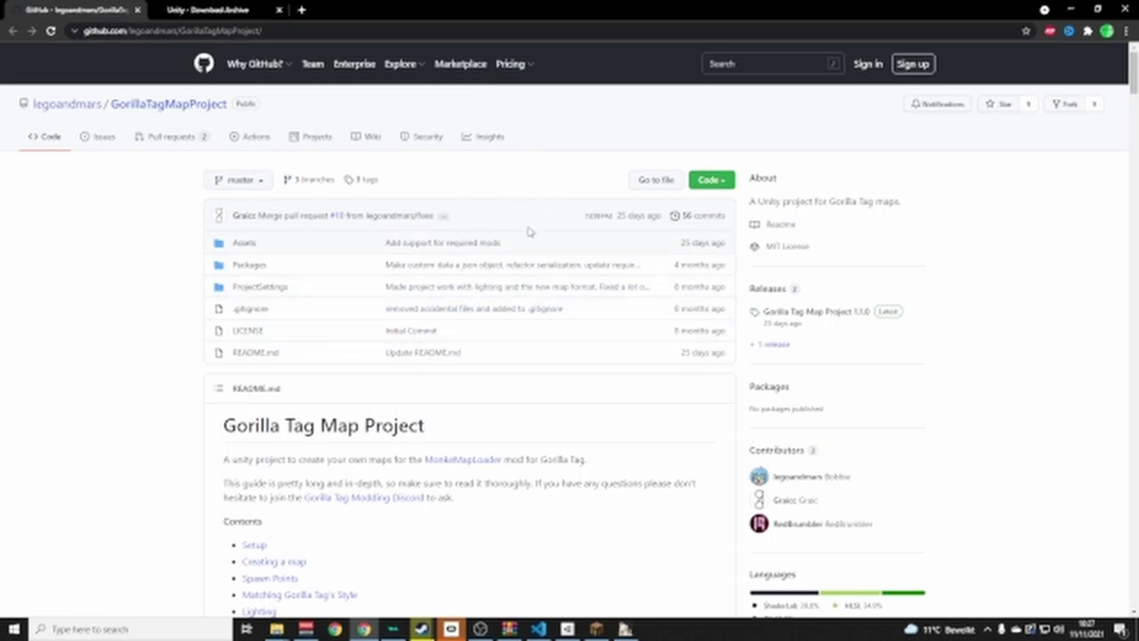
click(711, 180)
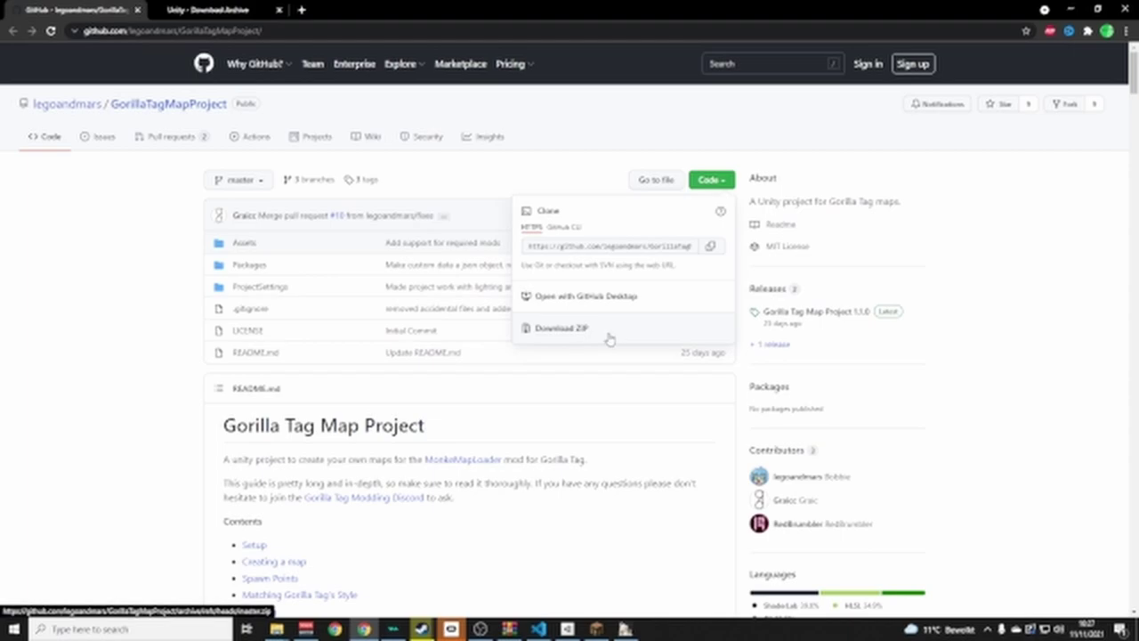
click(1108, 238)
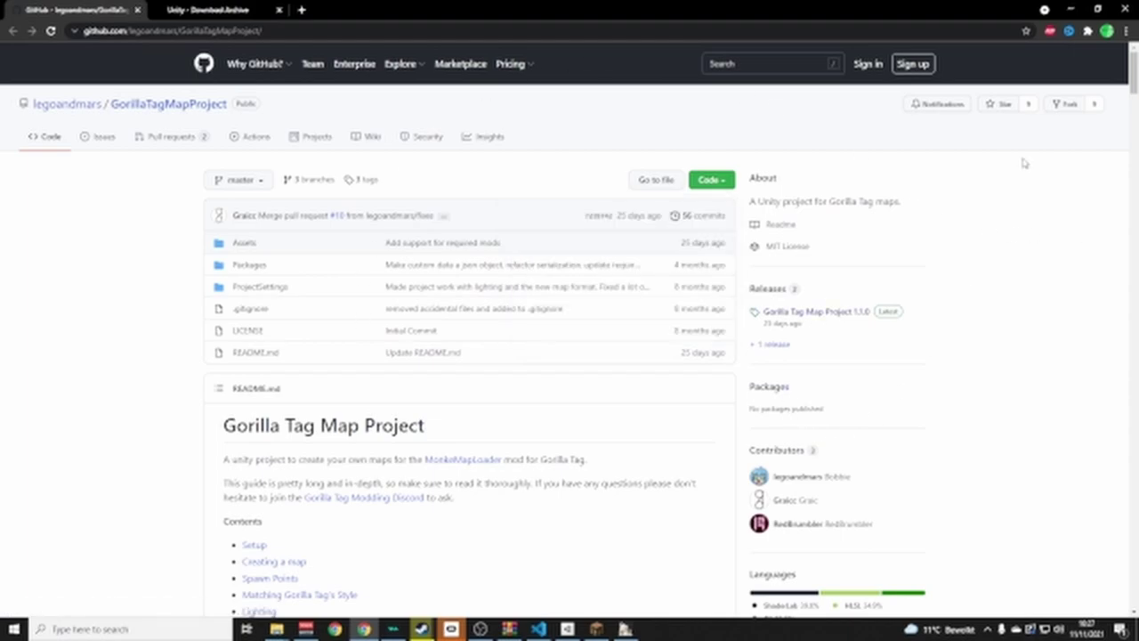
click(1072, 7)
Open the GorillaTagMapProject-master zip from the desktop in WinRAR and extract its project folder to the desktop
mouse_move(252, 394)
mouse_down()
mouse_move(323, 399)
mouse_move(254, 392)
mouse_up()
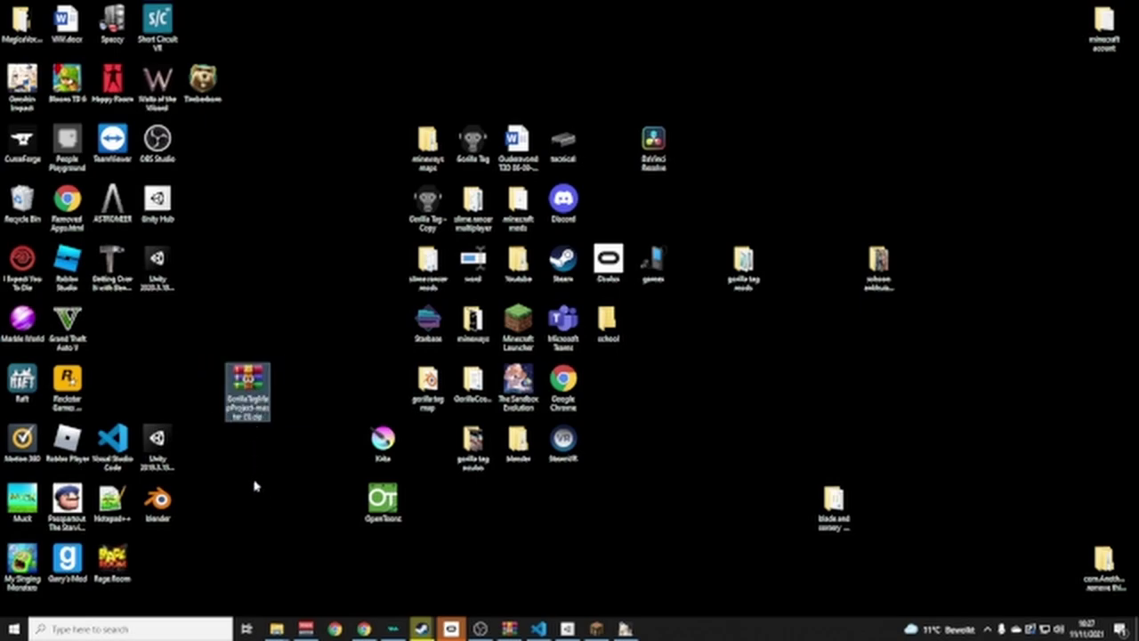
double_click(248, 384)
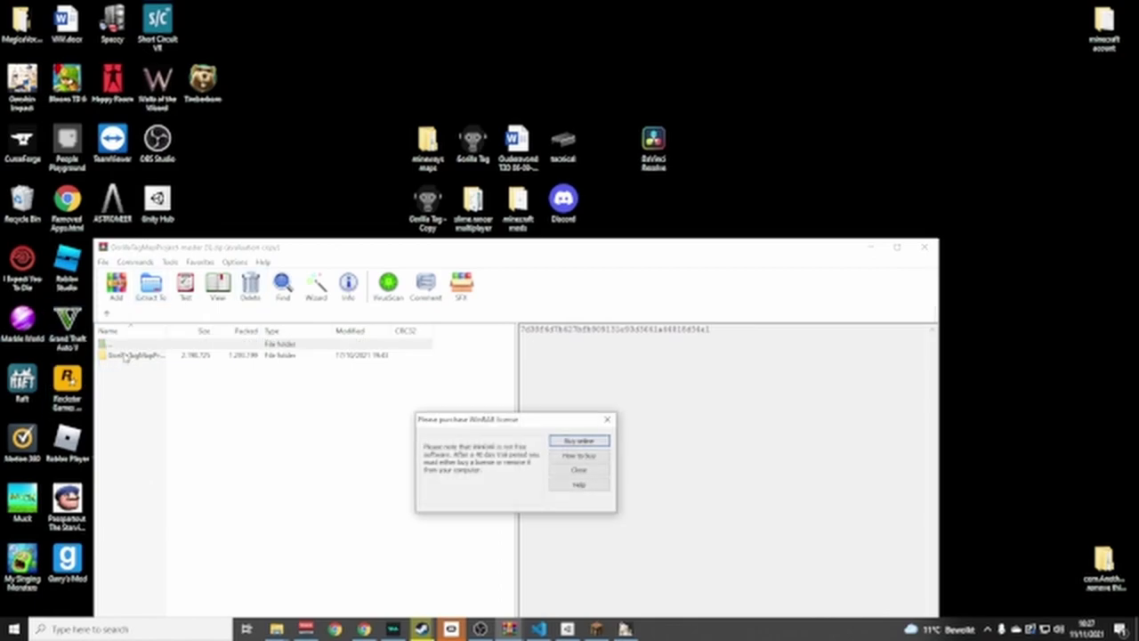
click(578, 469)
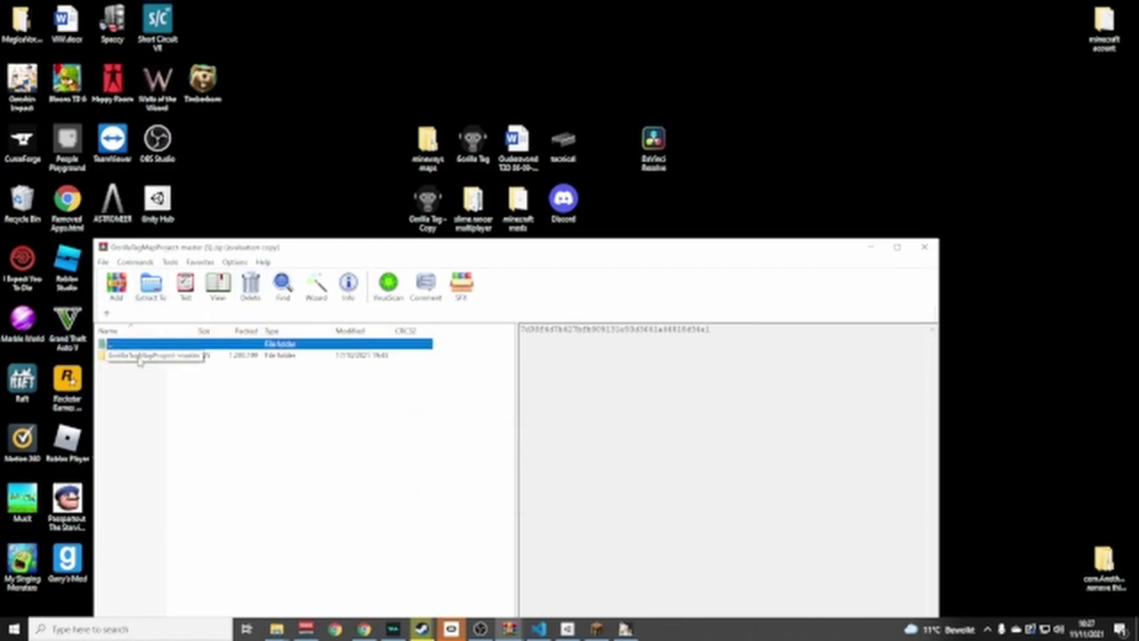
drag(147, 356, 311, 205)
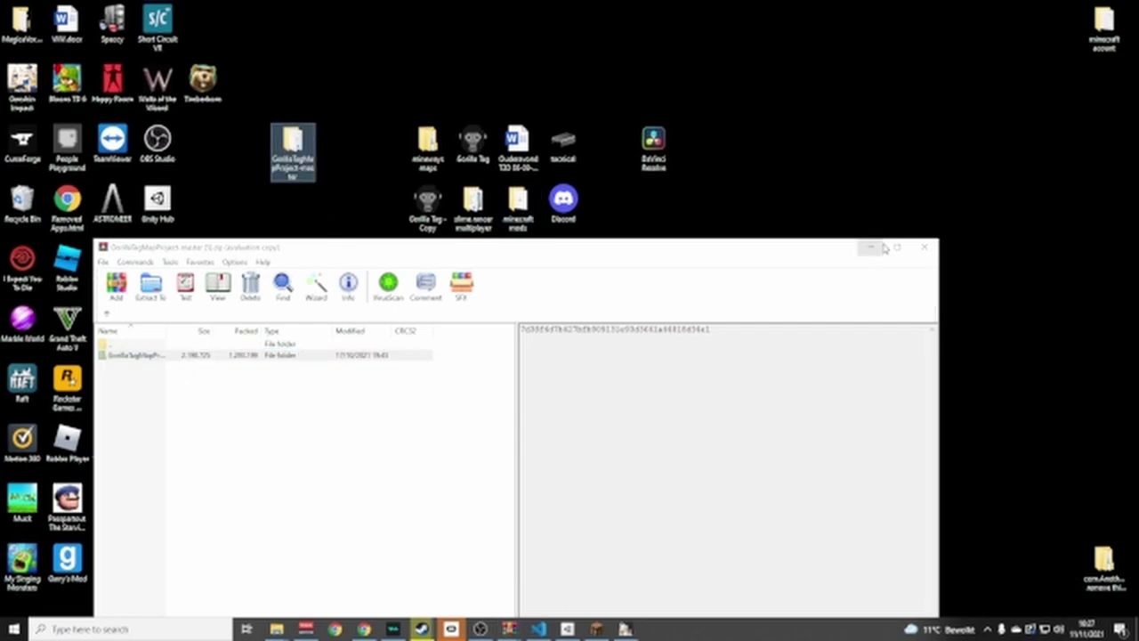
View the contents of the GorillaTagMapProject-master folder inside the archive and close WinRAR
click(929, 248)
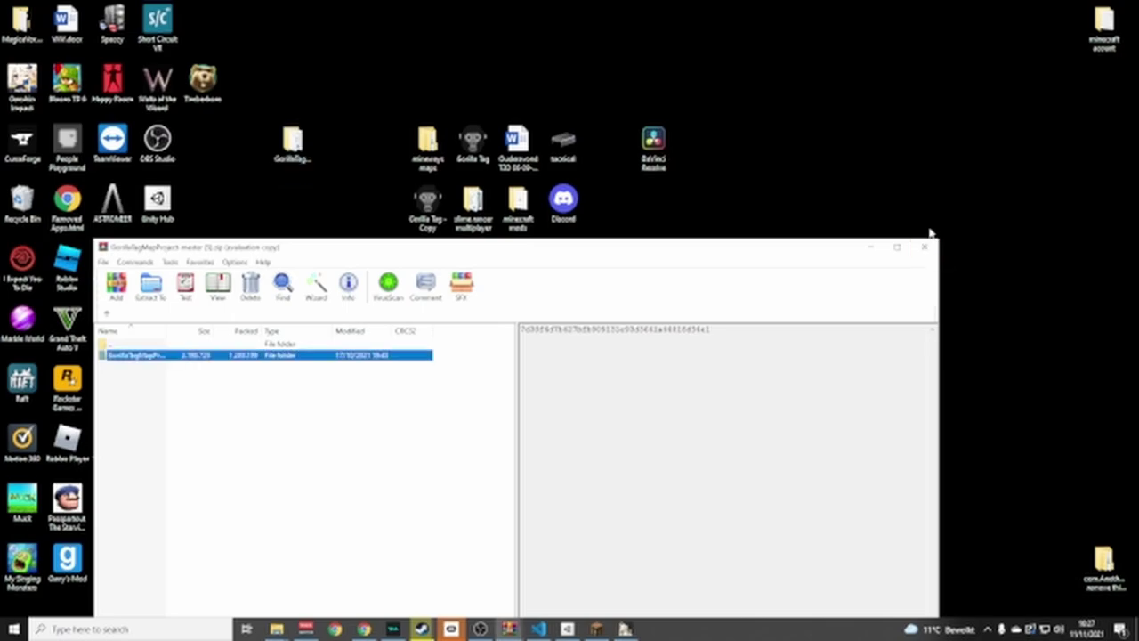
double_click(285, 359)
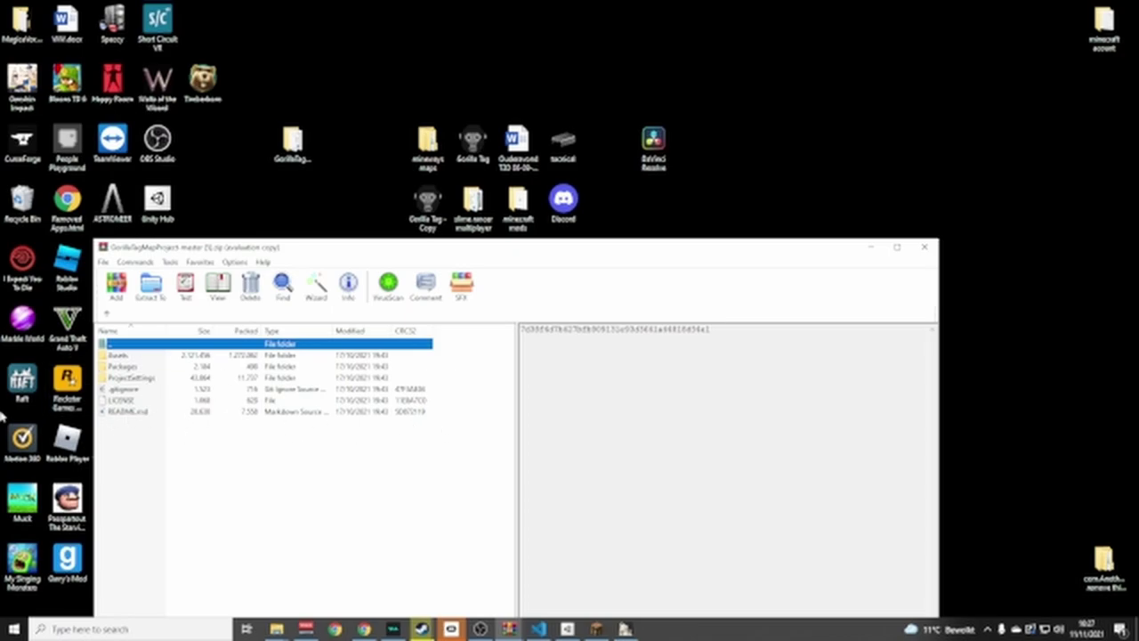
click(925, 246)
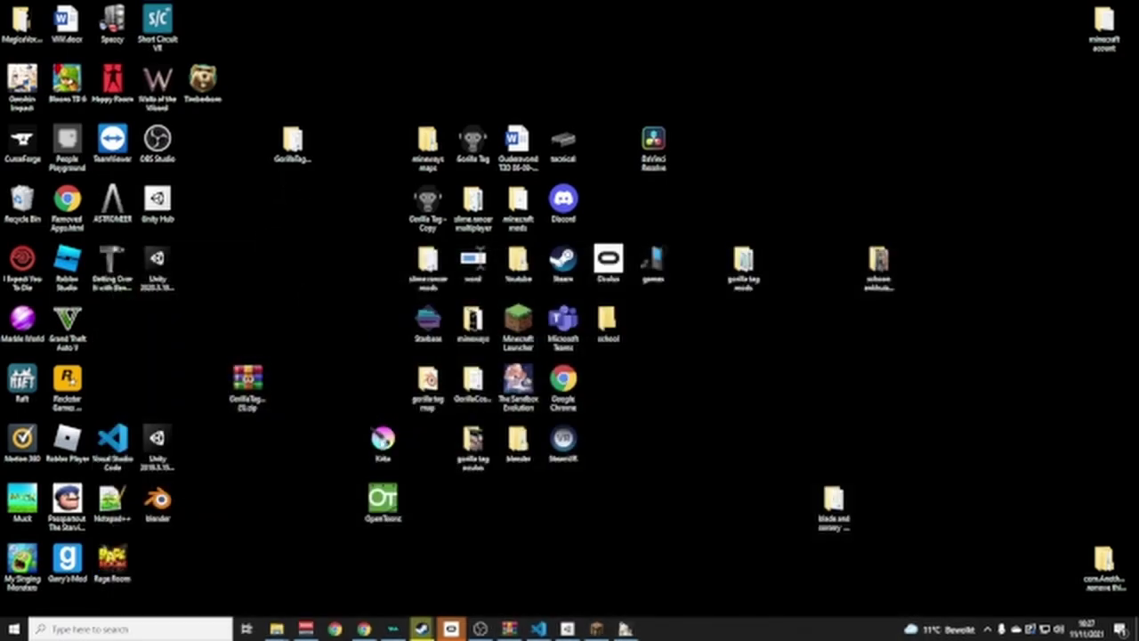
Switch to Visual Studio Code and read the map setup and Map Descriptor instructions in README.md
click(538, 629)
scroll(765, 258, down, 6)
scroll(766, 267, down, 15)
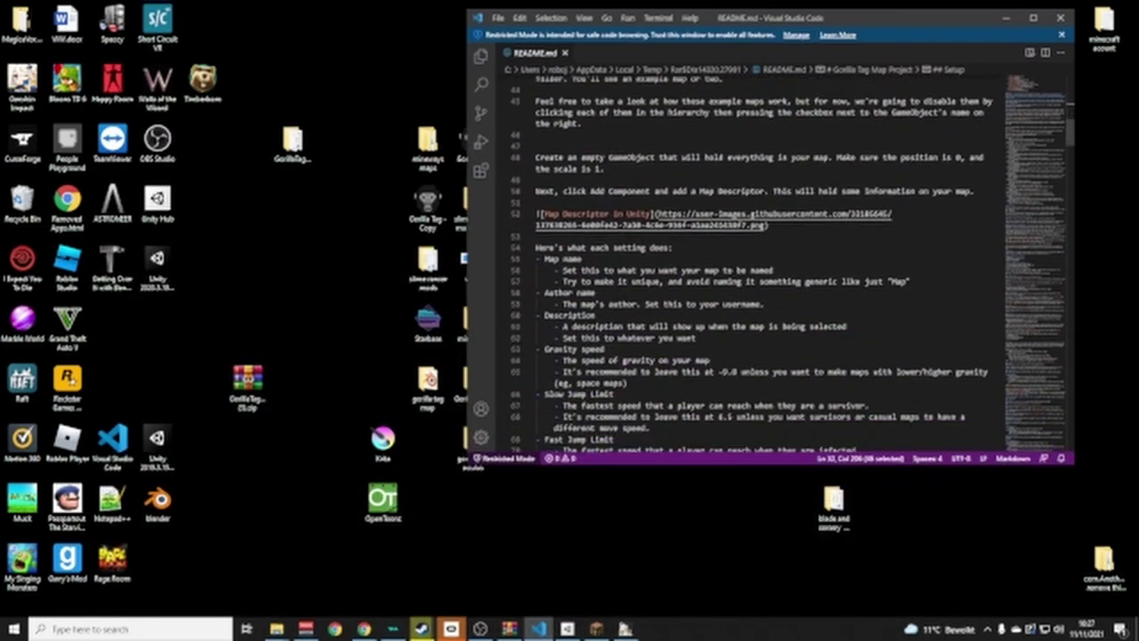
Minimize the README window and move the extracted GorillaTagMapProject-master folder slightly lower on the desktop
drag(1073, 200, 1064, 80)
click(1005, 18)
drag(302, 151, 315, 218)
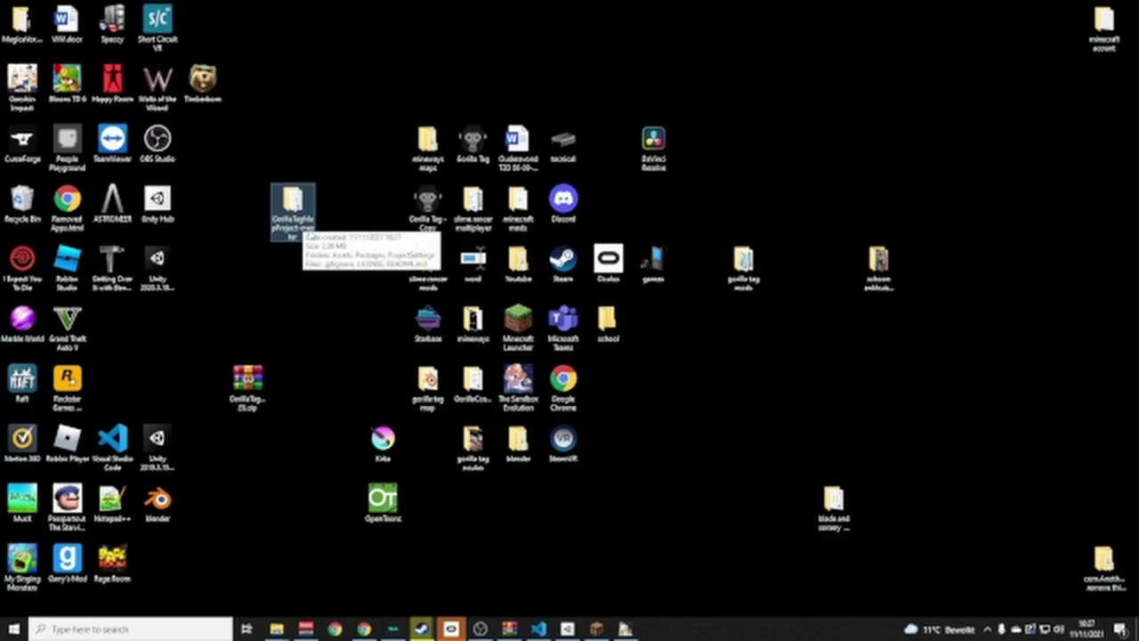
click(308, 320)
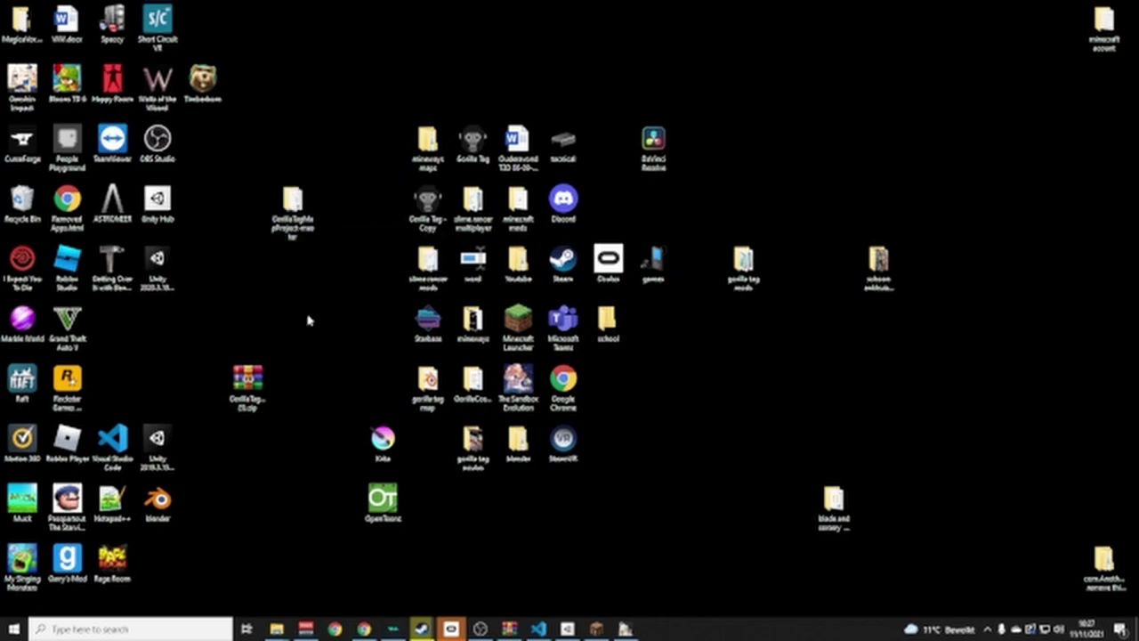
Rename the GorillaTagMapProject-master folder on the desktop as "tutorial map"
right_click(284, 211)
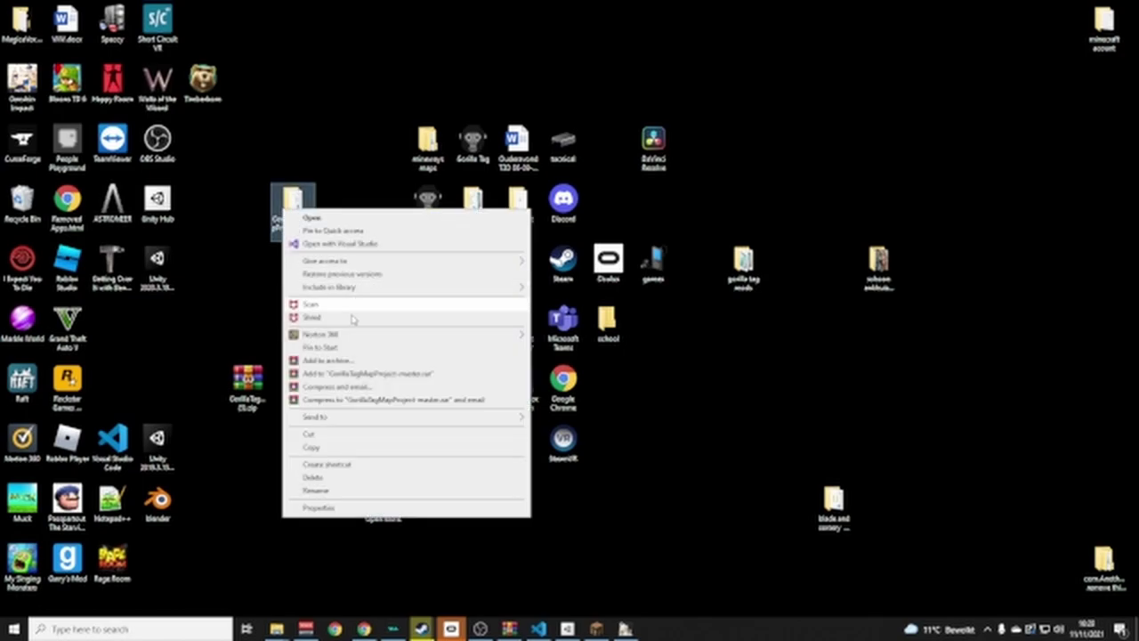
click(317, 490)
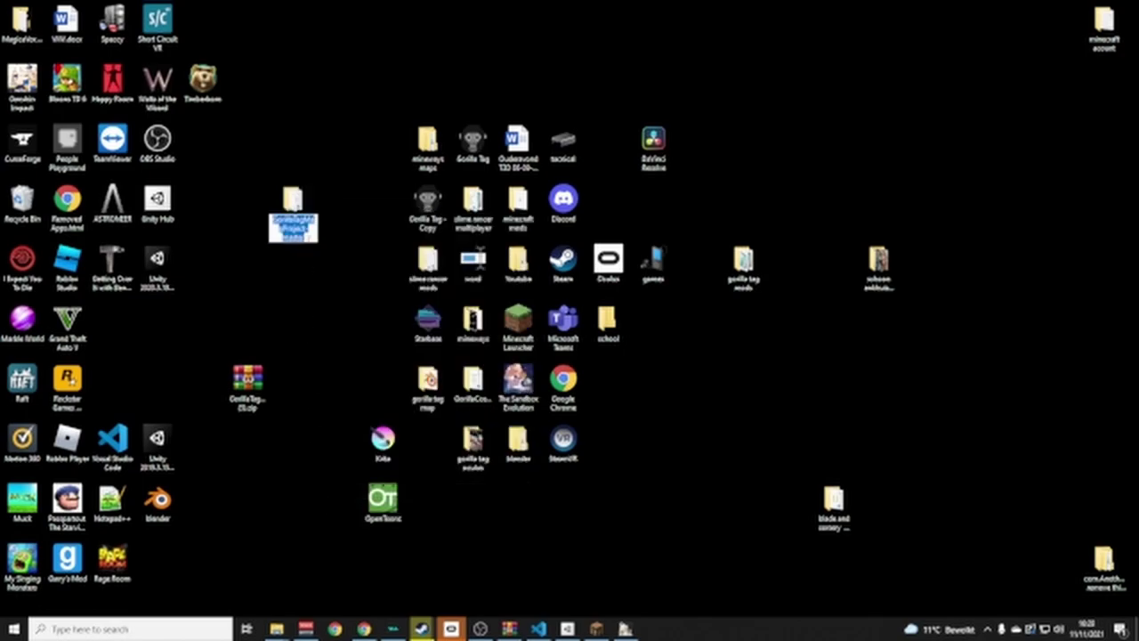
key(BackSpace)
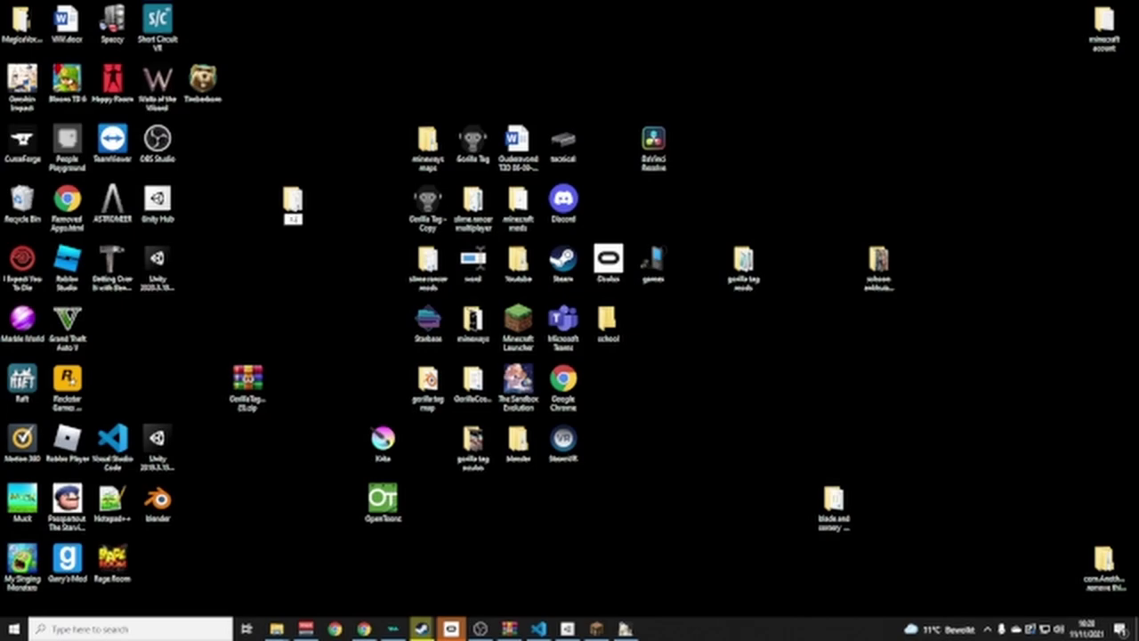
text(torial map)
key(Return)
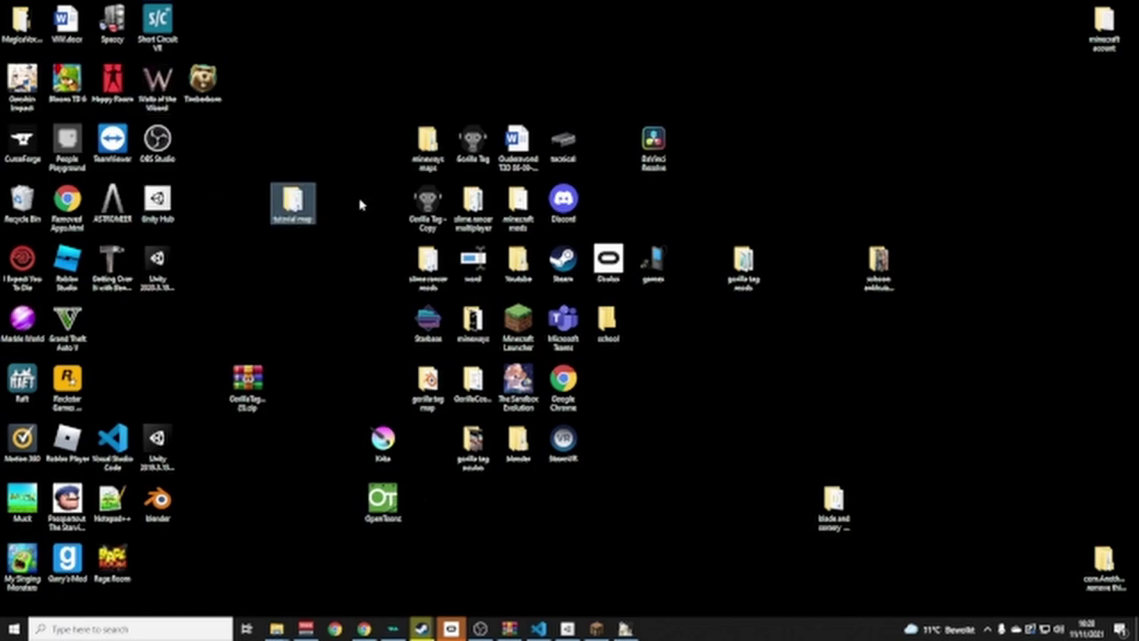
Switch to Unity Hub and add the "tutorial map" folder from the desktop to the projects list
click(567, 629)
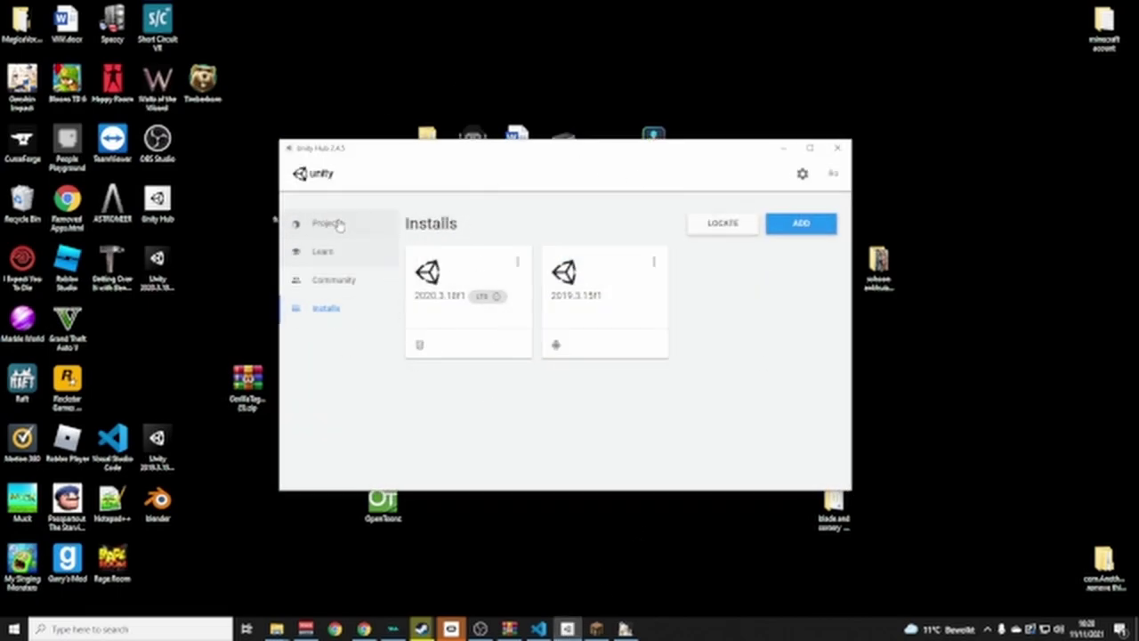
click(308, 224)
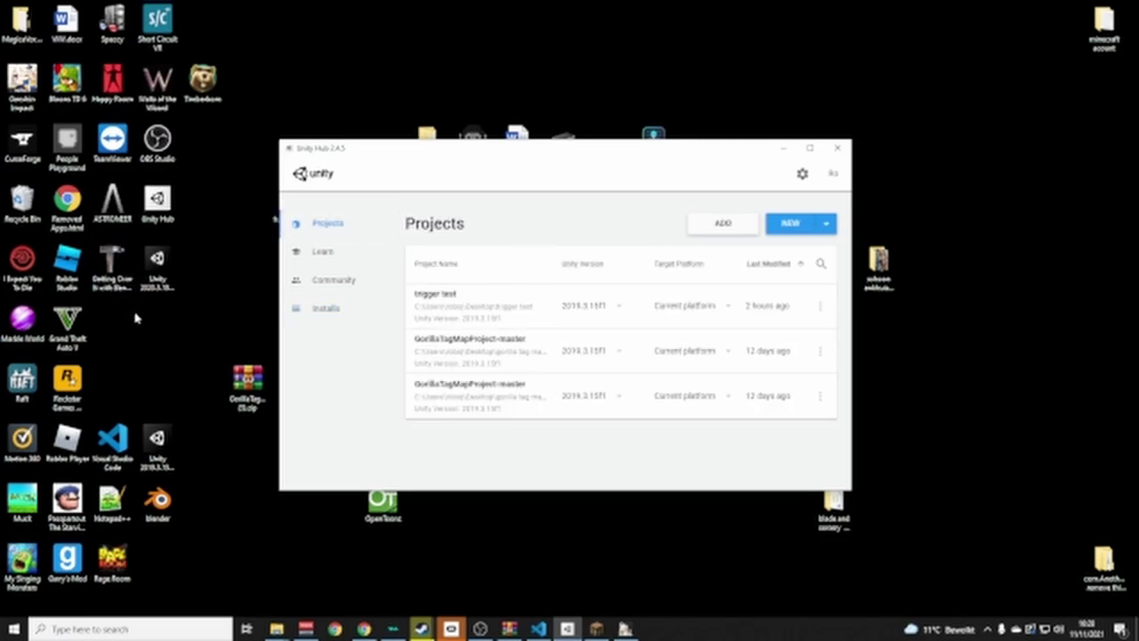
click(737, 223)
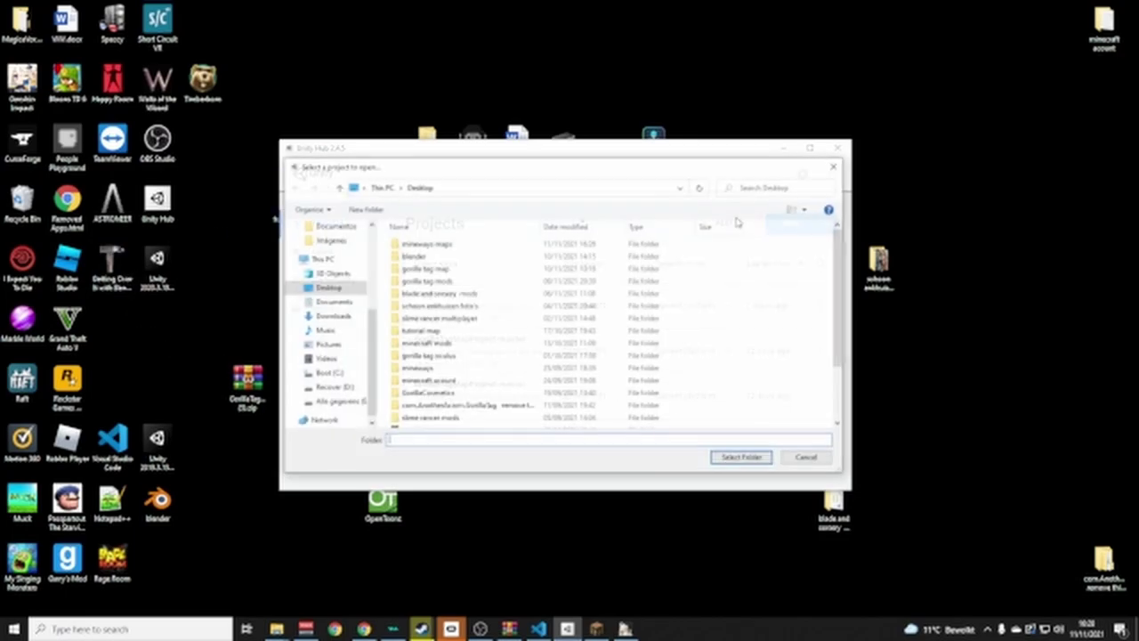
click(326, 289)
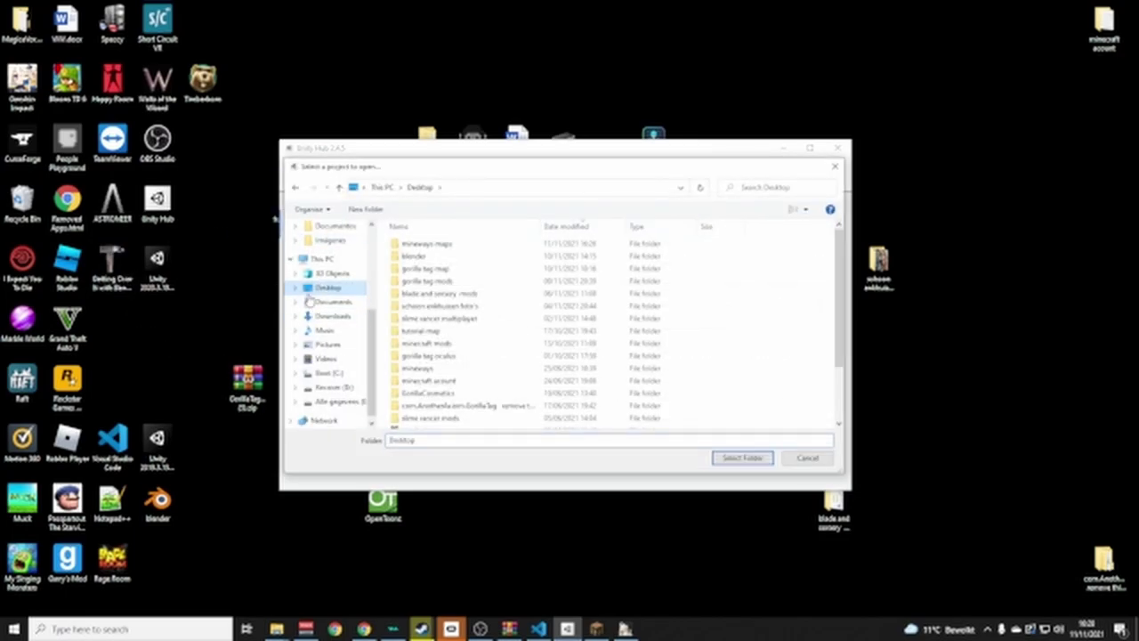
click(331, 301)
click(326, 289)
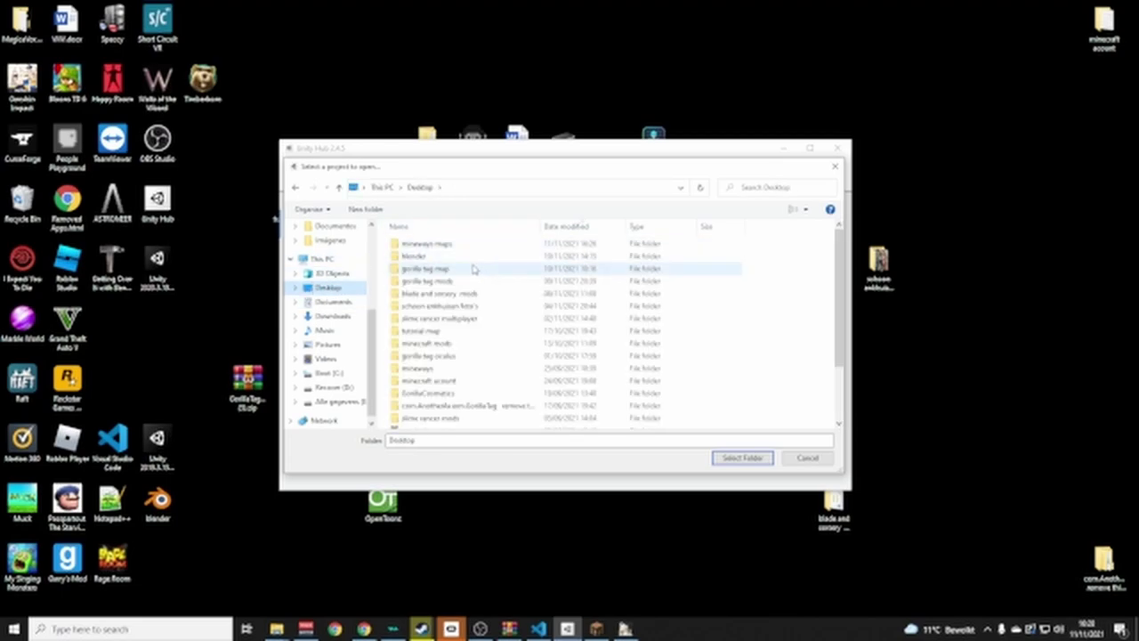
drag(456, 171, 580, 144)
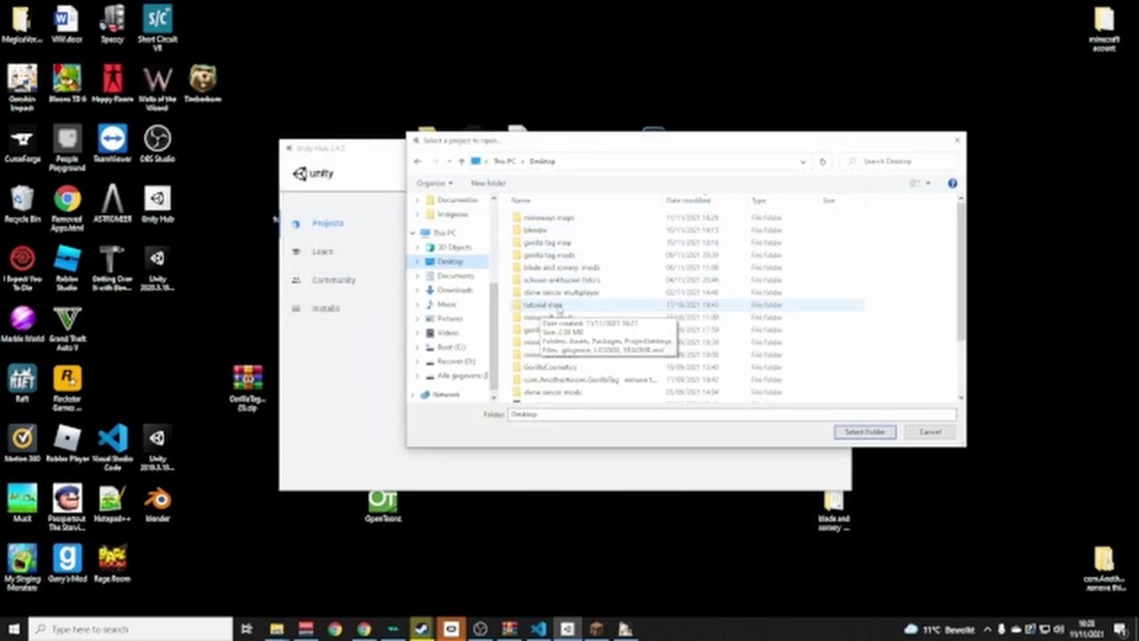
drag(274, 216, 248, 260)
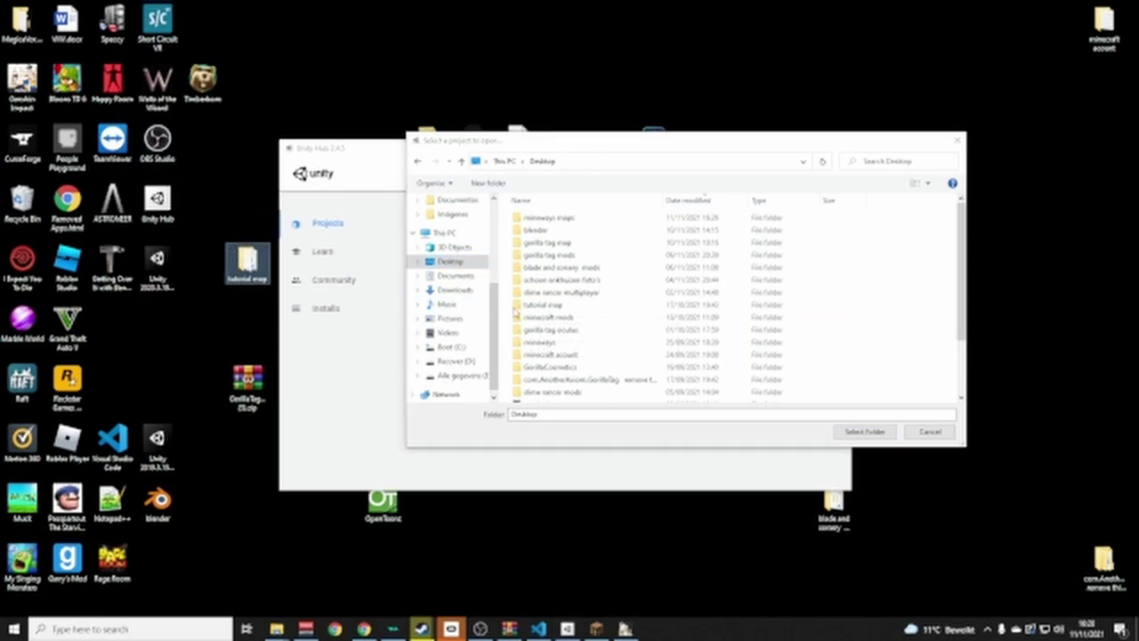
click(543, 306)
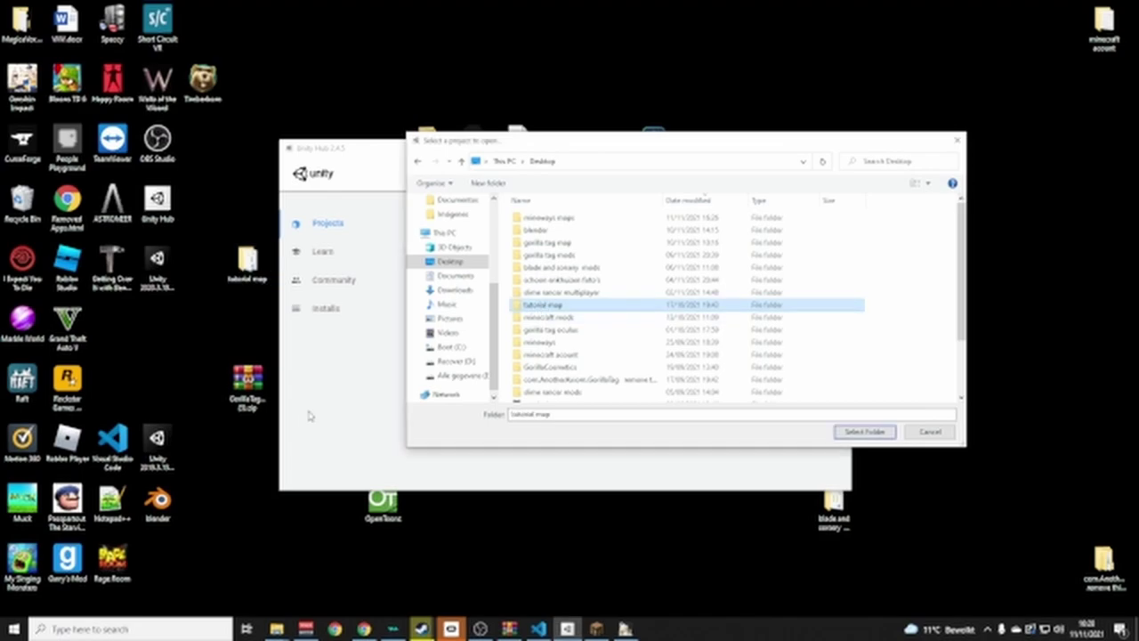
click(862, 432)
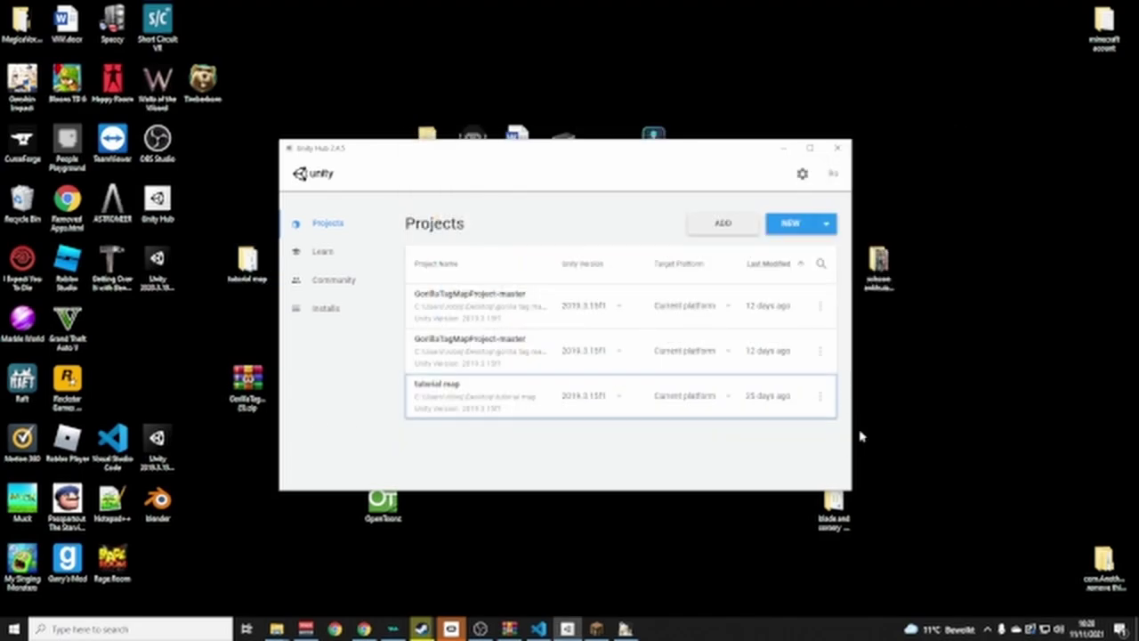
Open the tutorial map project in the Unity editor and skip the offered new version
click(463, 400)
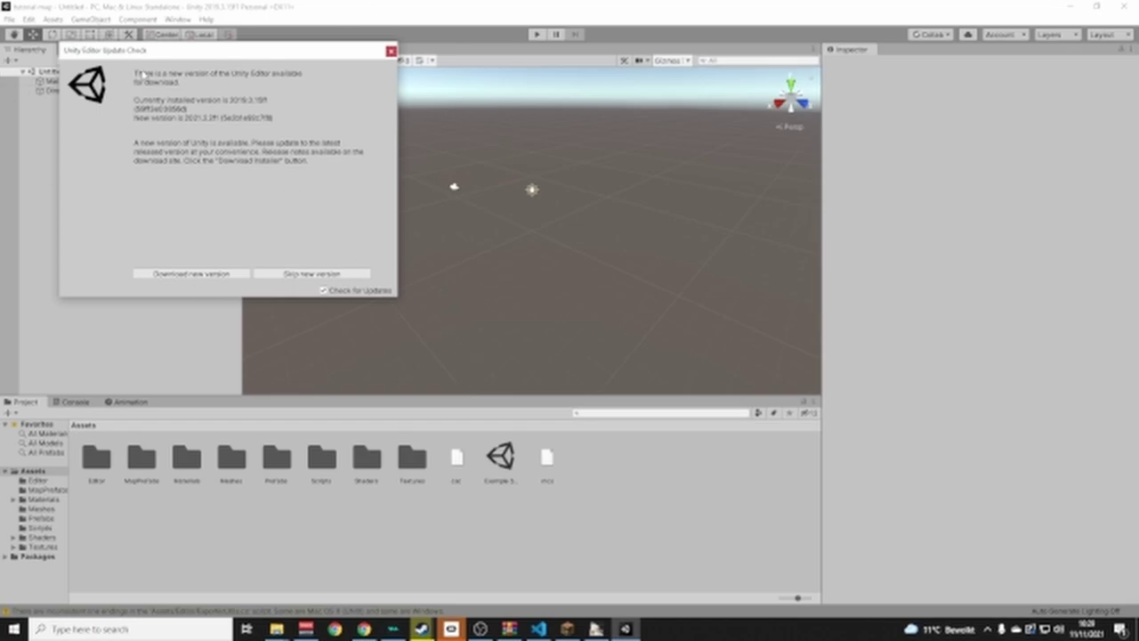
drag(144, 53, 168, 57)
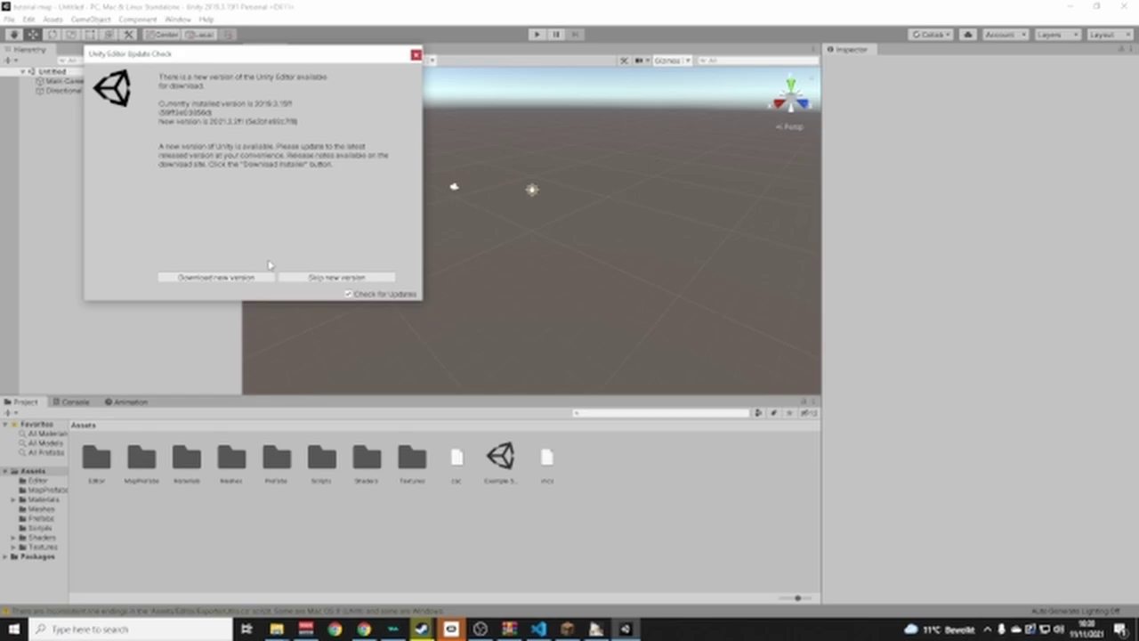
click(332, 278)
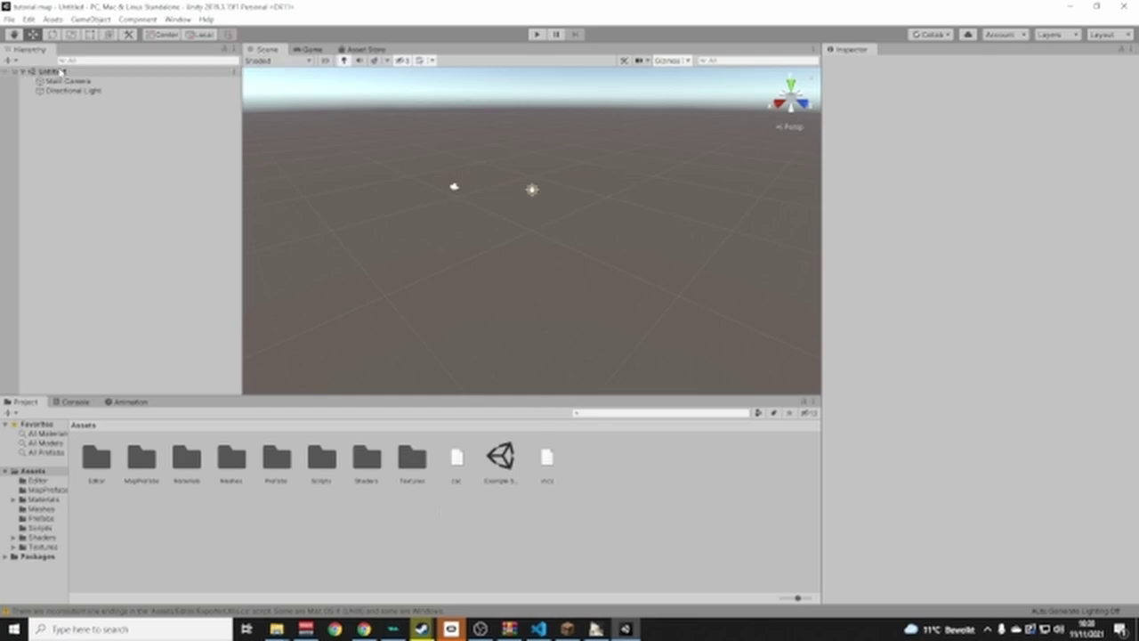
Create an empty GameObject in the untitled scene and rename it Map
click(24, 72)
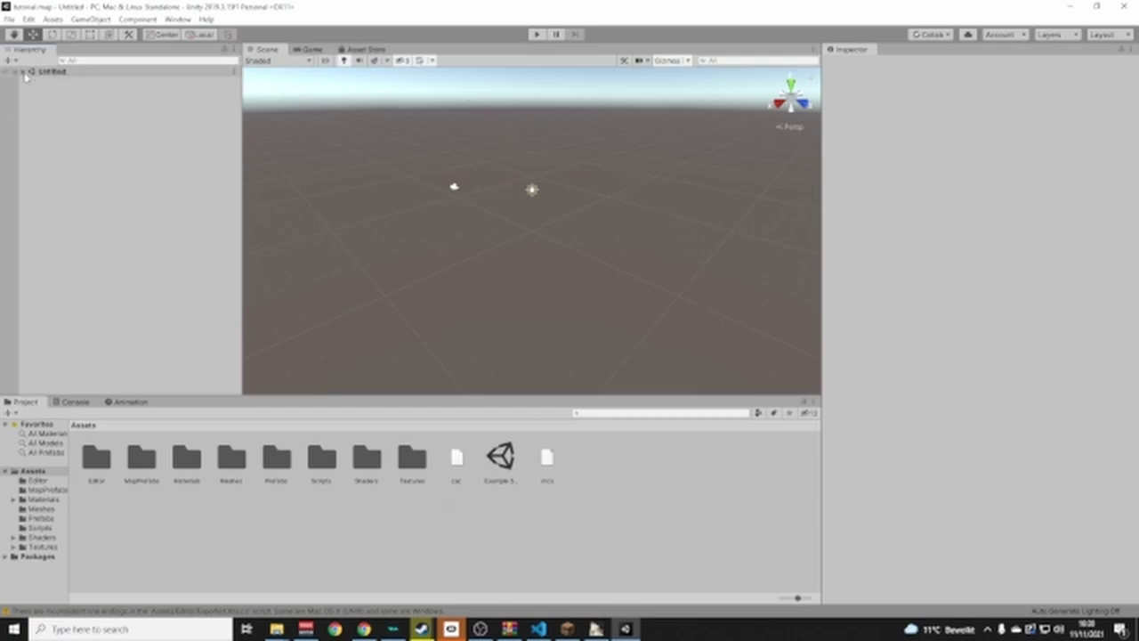
click(24, 72)
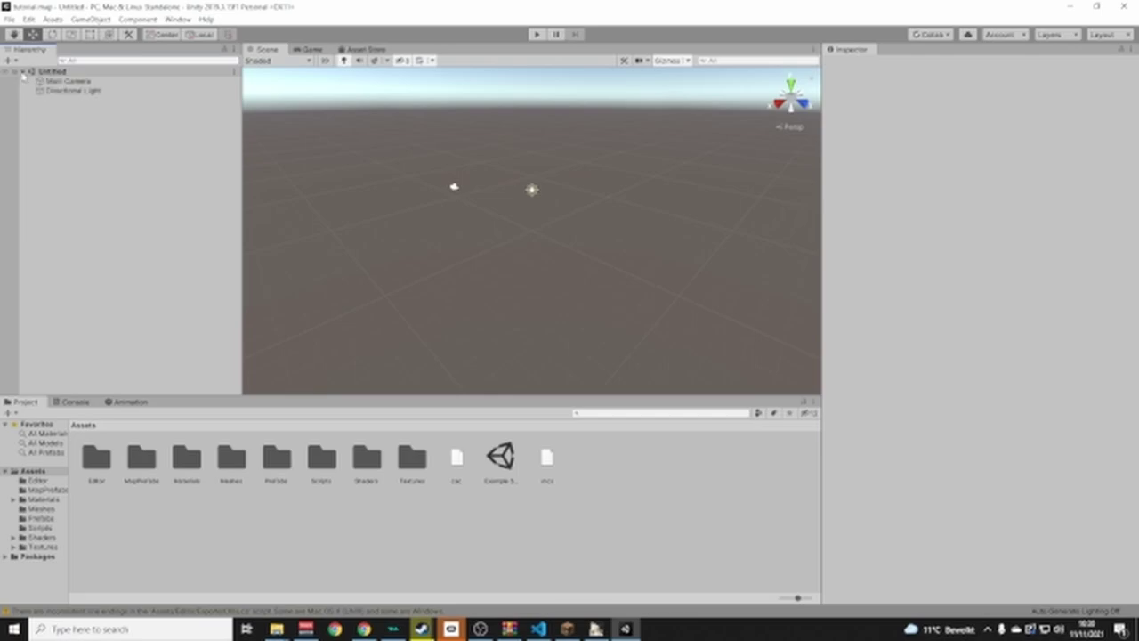
right_click(86, 126)
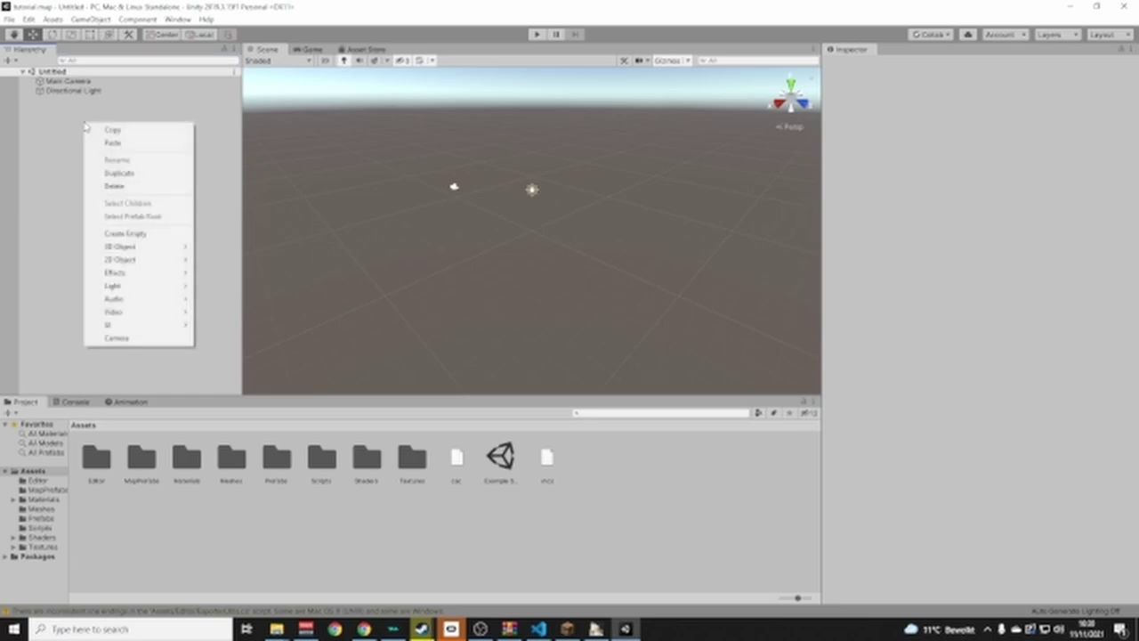
click(155, 234)
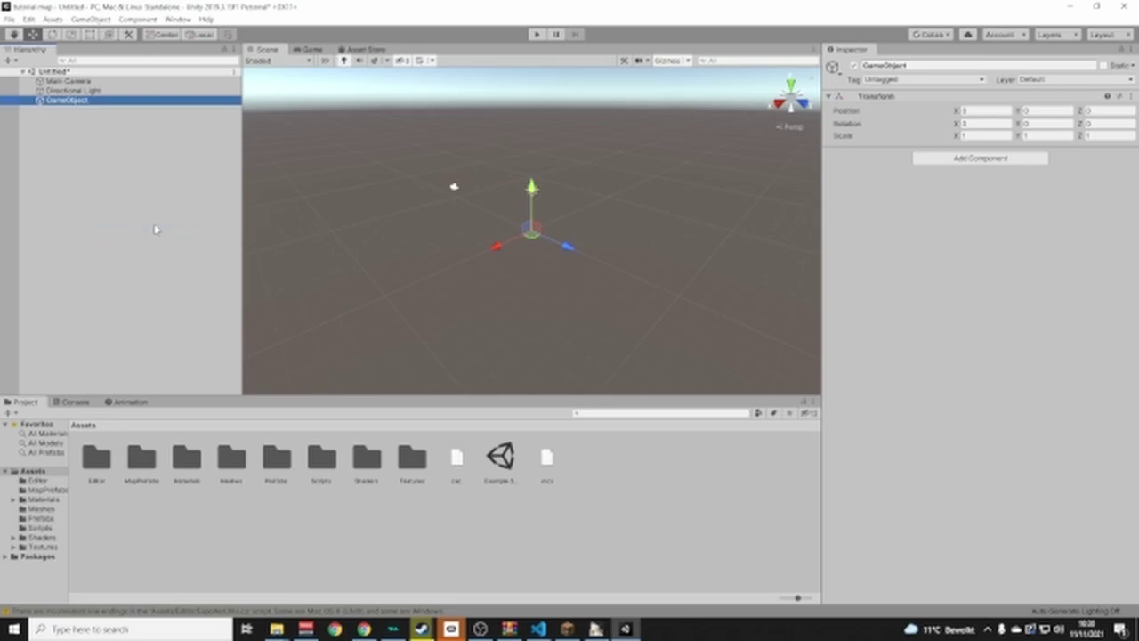
right_click(57, 106)
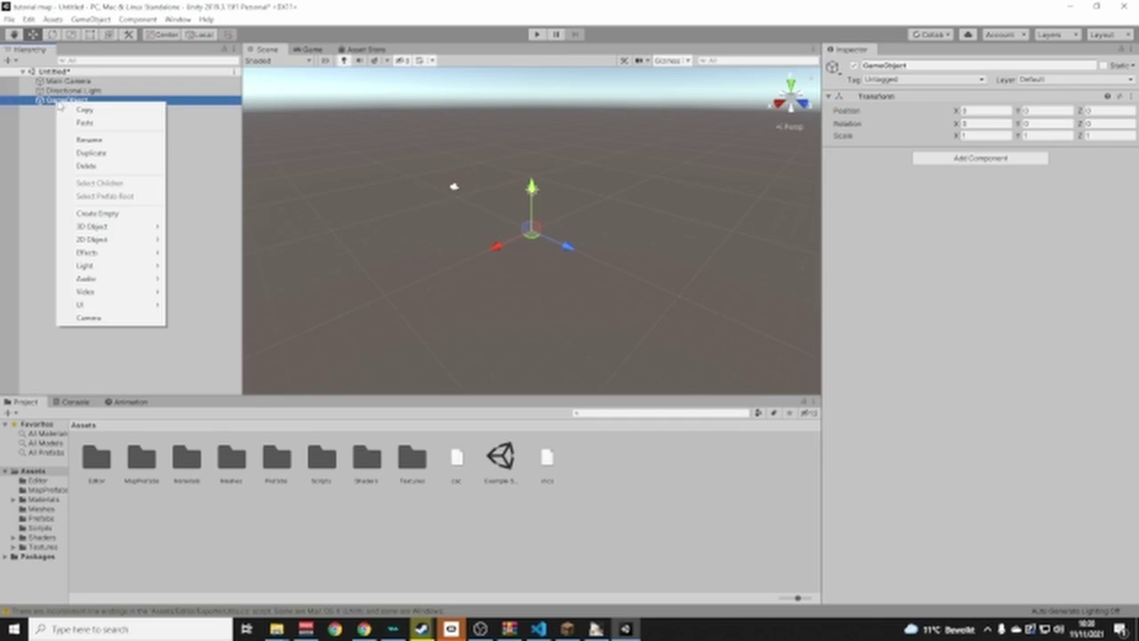
click(92, 139)
key(BackSpace)
text(Map)
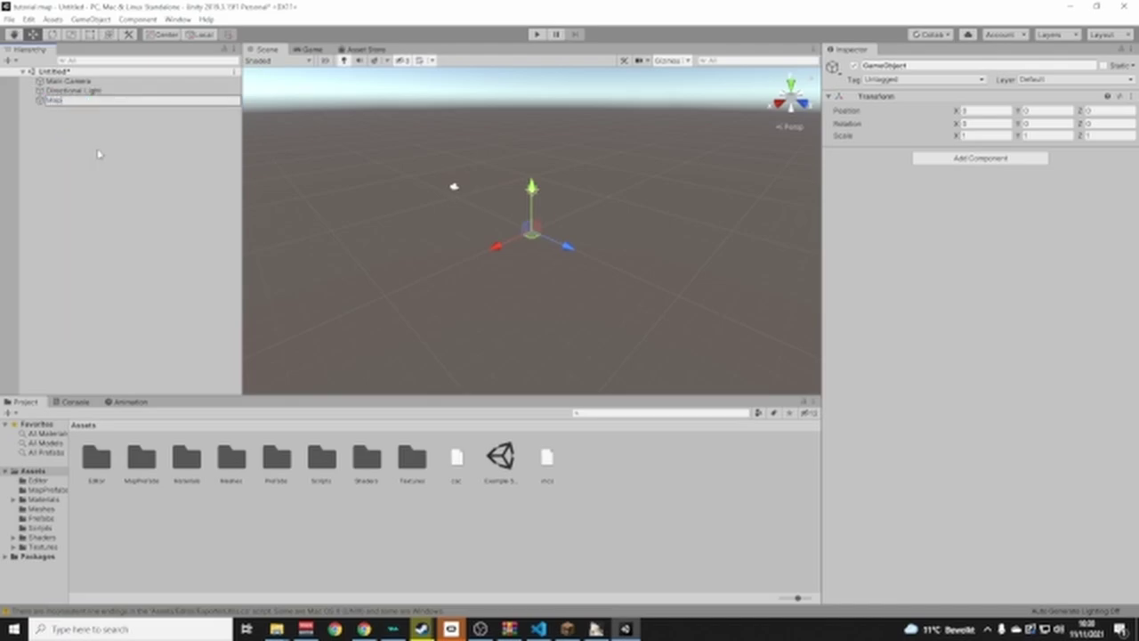
key(Return)
Re-enter Map as the empty object's name in its object properties
click(122, 91)
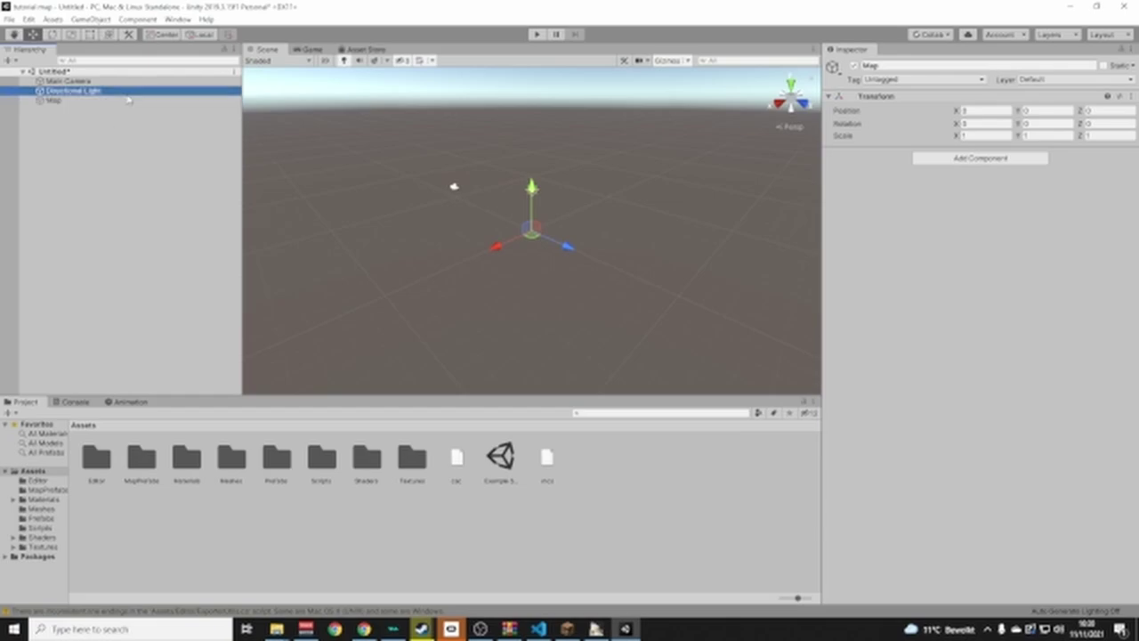
click(110, 104)
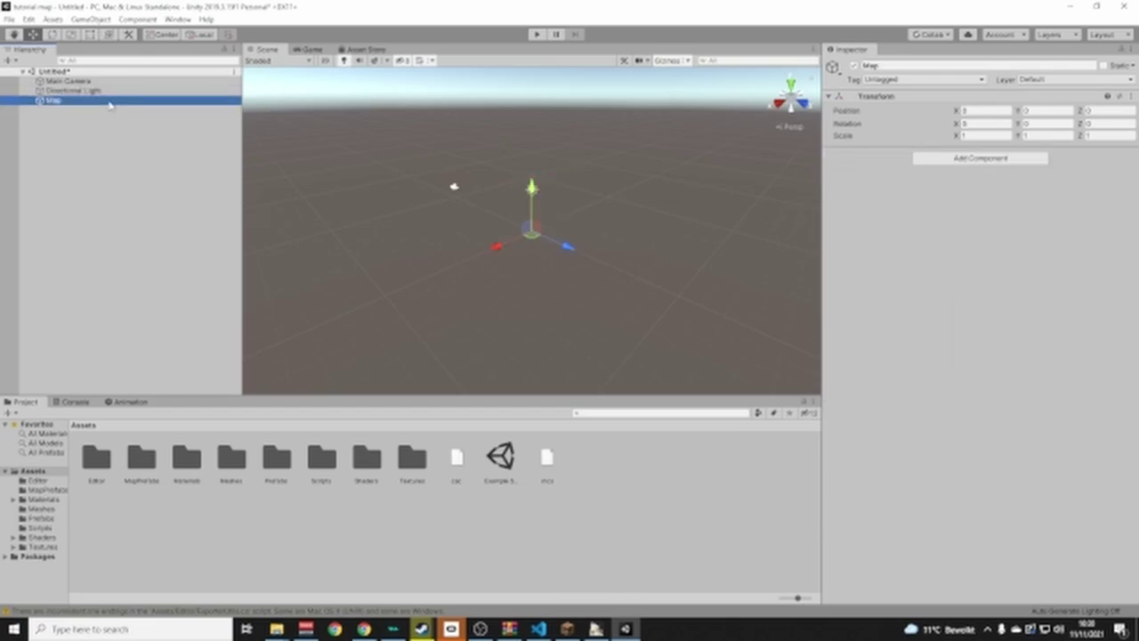
click(886, 68)
click(886, 69)
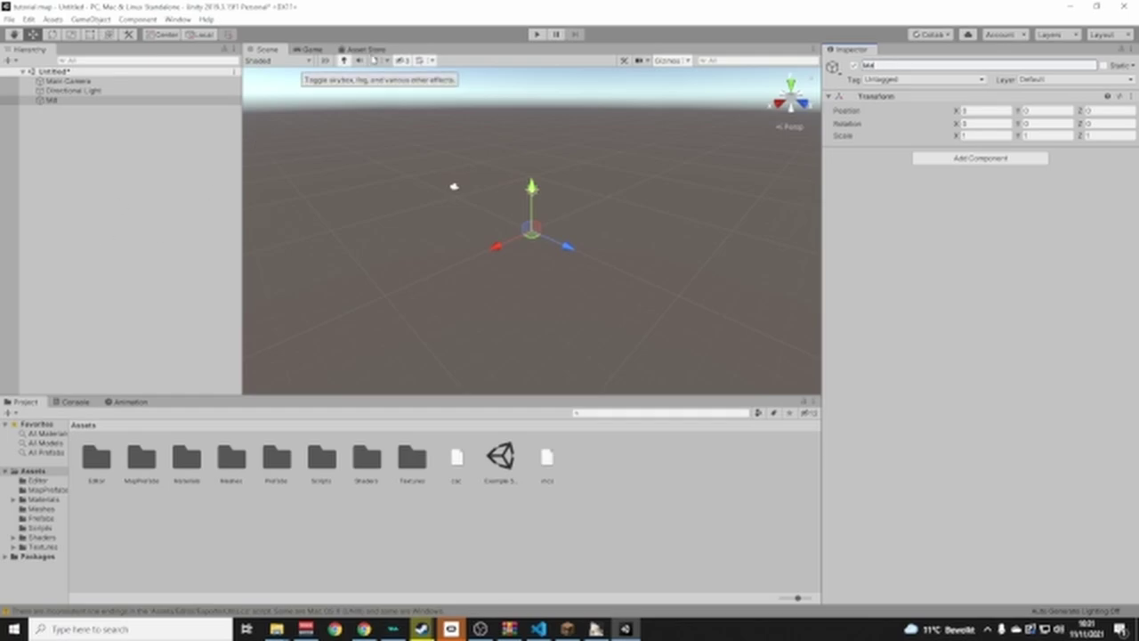
double_click(879, 67)
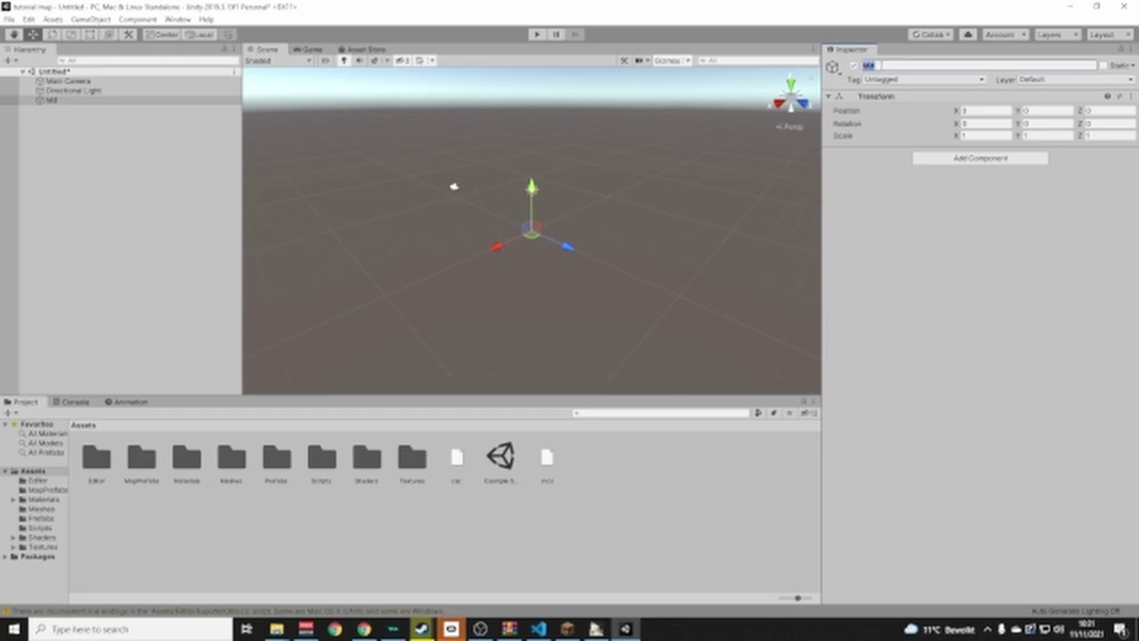
text(Map)
click(141, 161)
Make the Directional Light and Main Camera children of the Map object
click(87, 90)
drag(89, 89, 55, 101)
drag(82, 82, 99, 96)
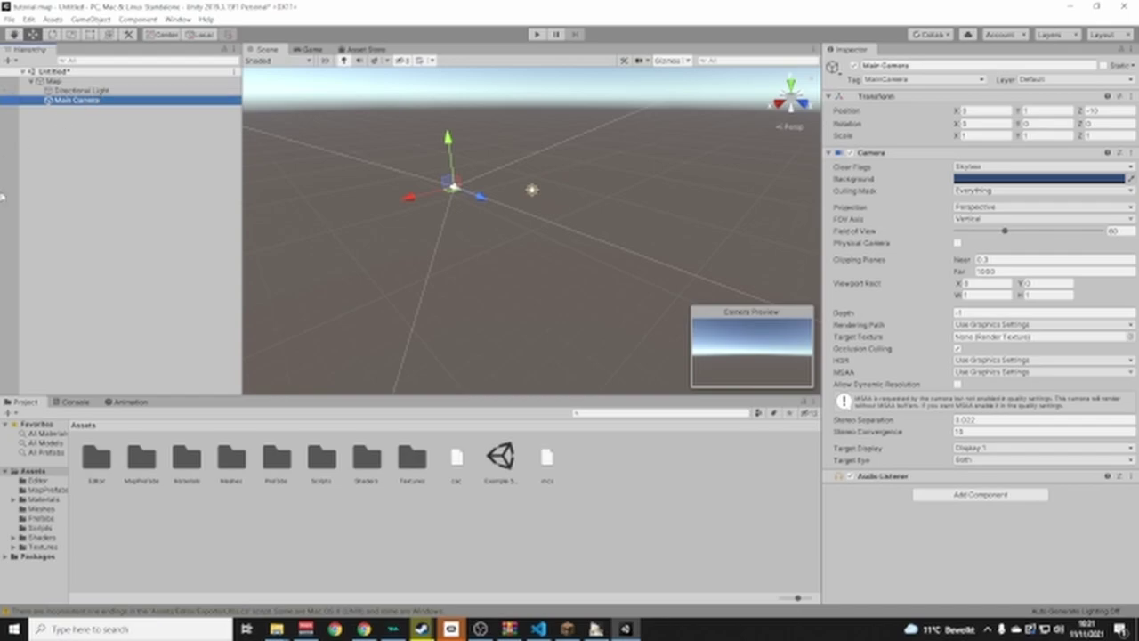
click(63, 81)
click(79, 123)
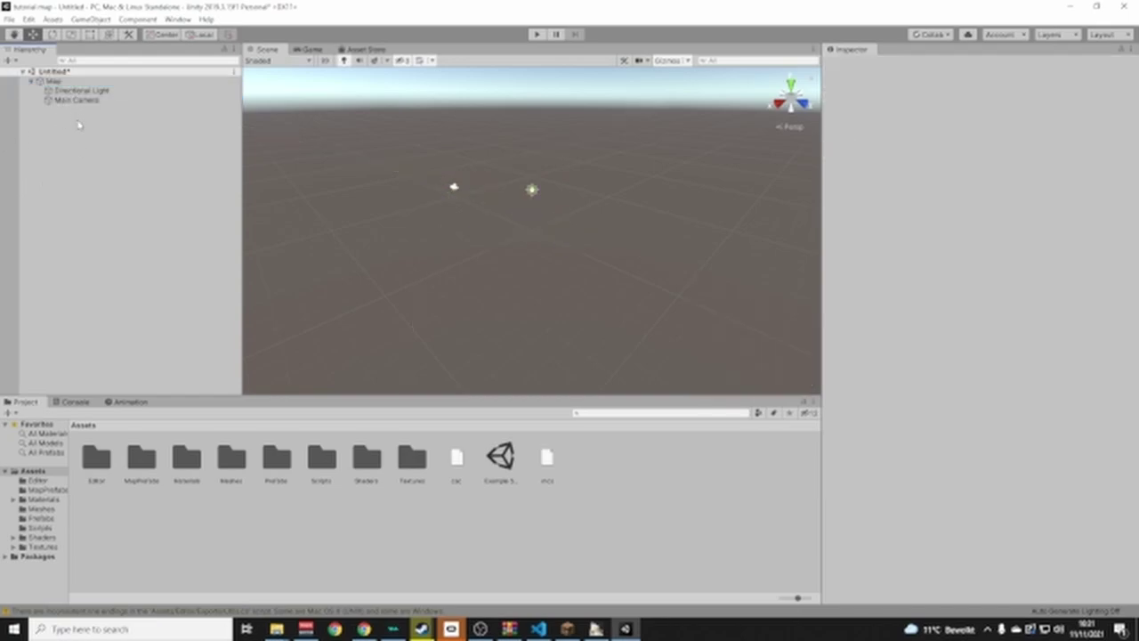
Set the Map object's position to X 9, Y 5, Z -6
click(62, 82)
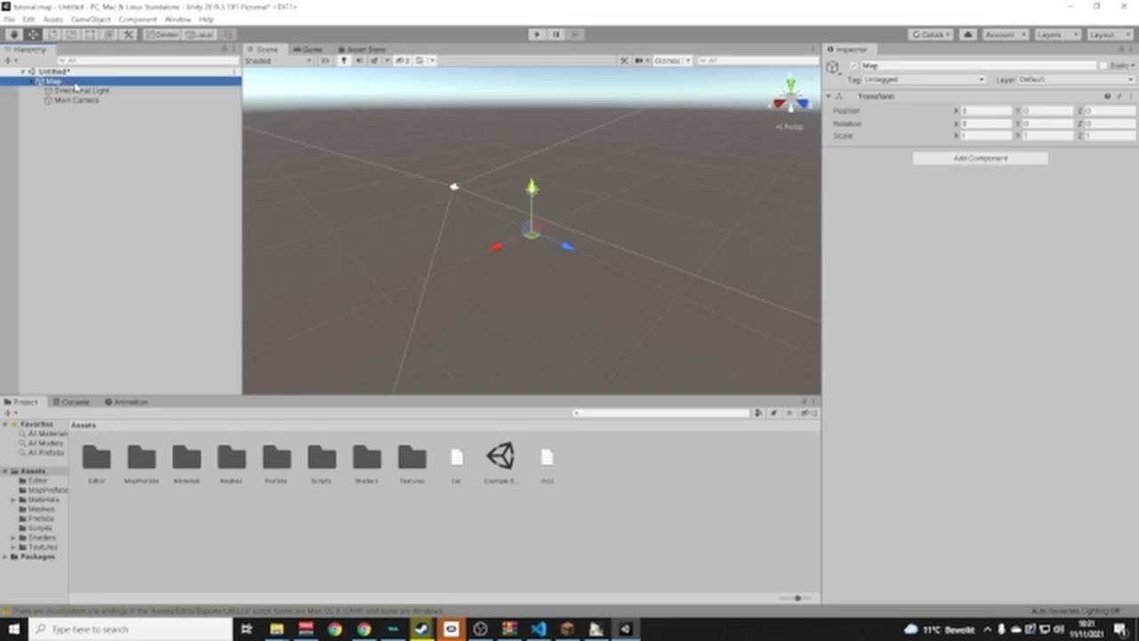
click(967, 111)
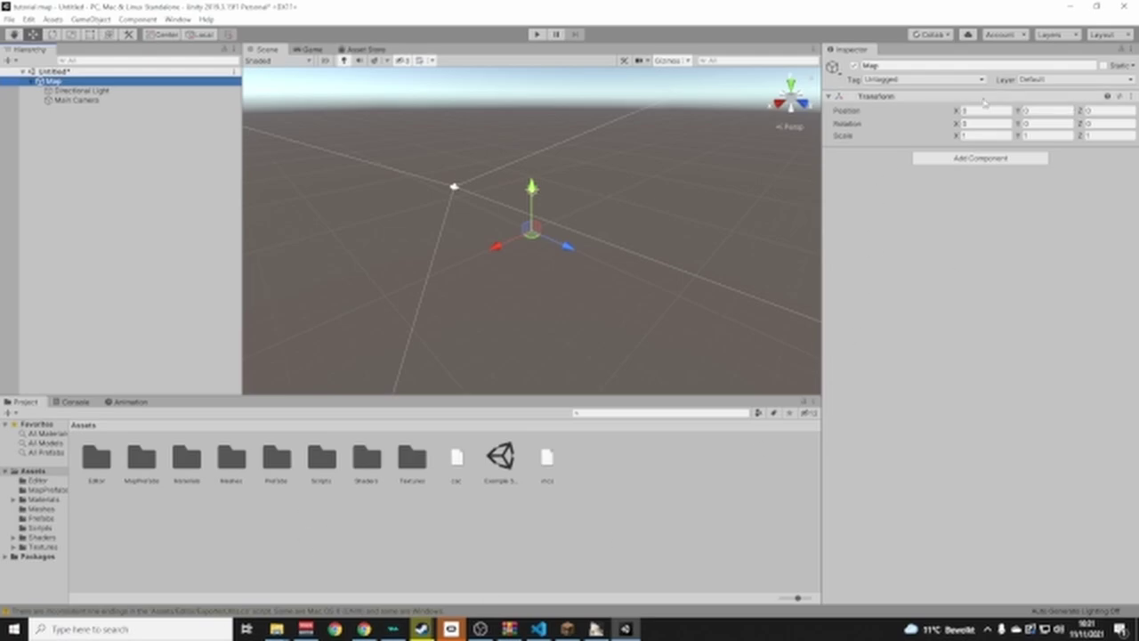
click(958, 113)
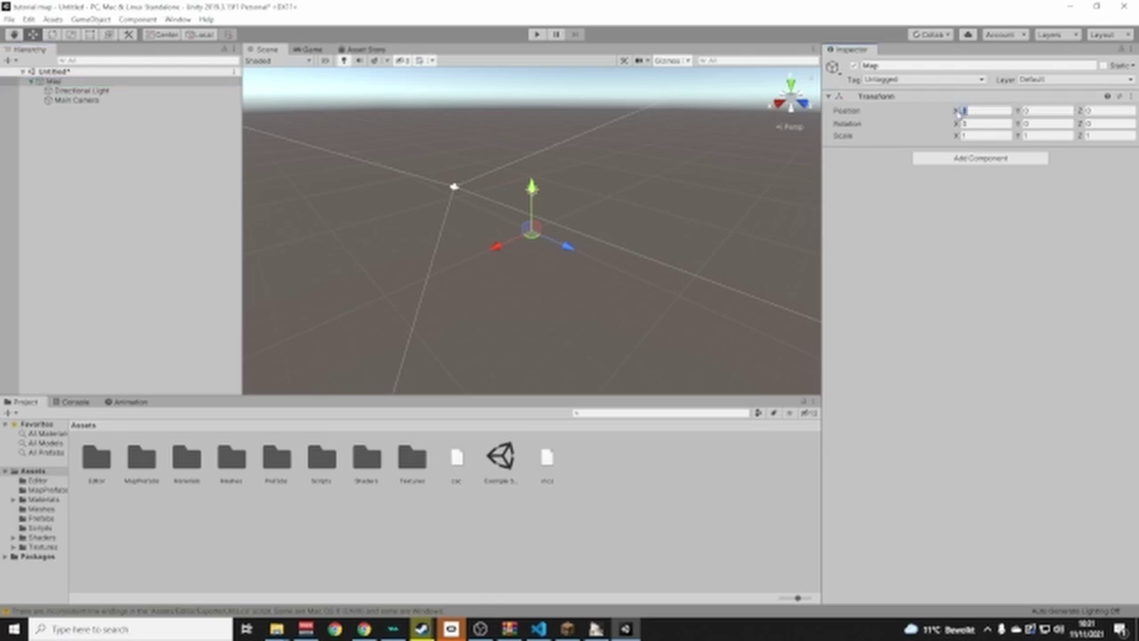
text(9)
click(1045, 111)
text(5)
key(Tab)
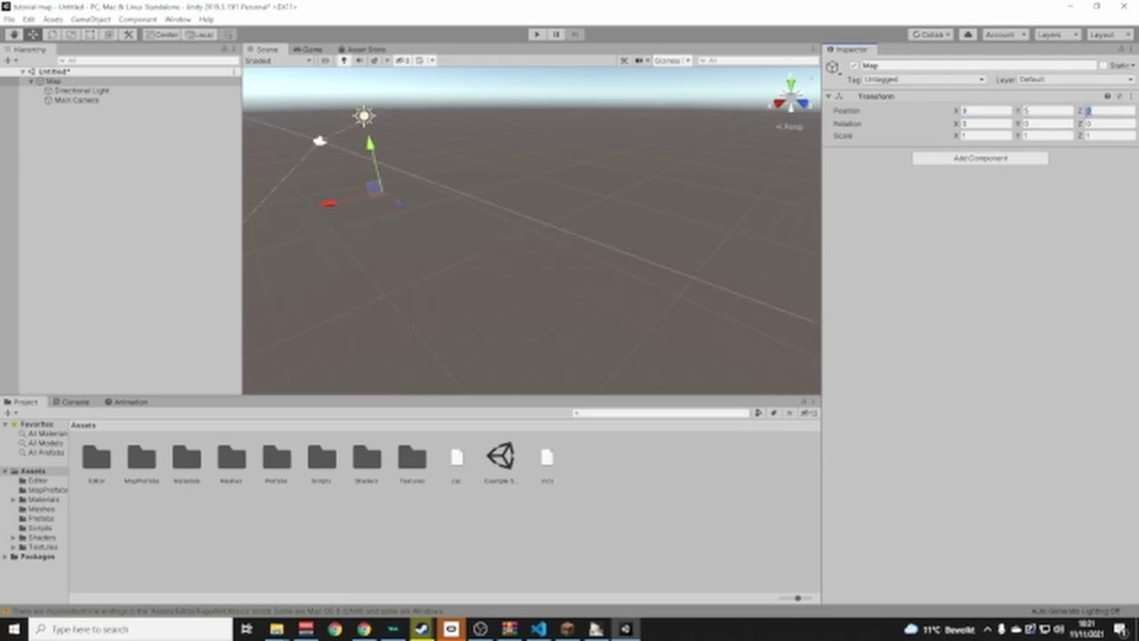
text(-6)
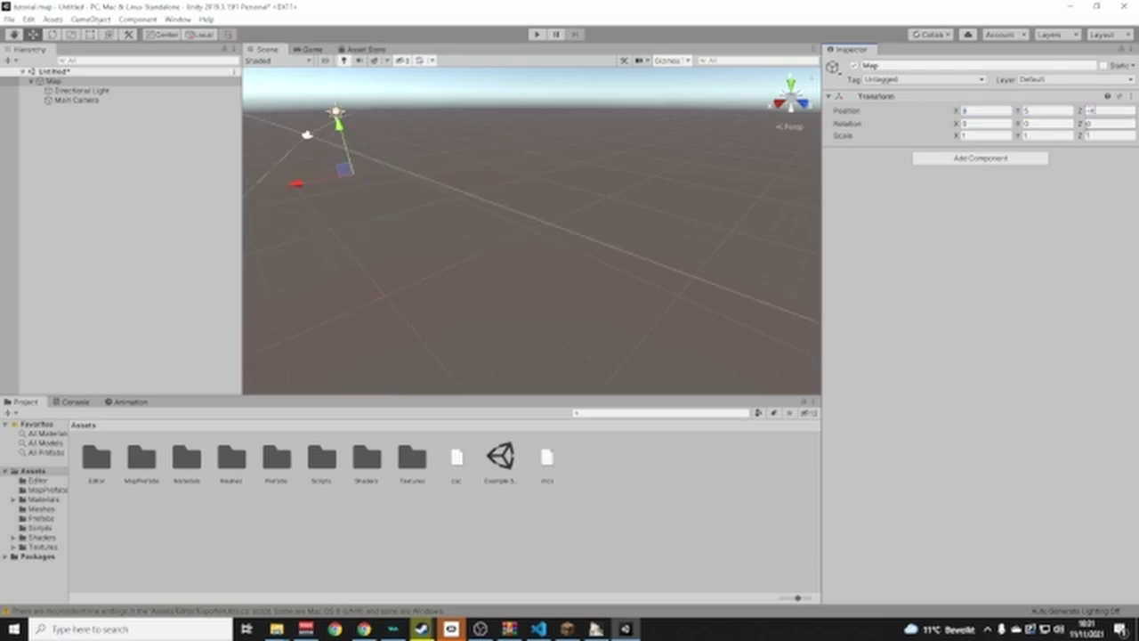
Set the Map object's position to X 0, Y 0, Z 0
click(979, 111)
text(0)
click(1025, 111)
text(0)
click(1110, 110)
text(0)
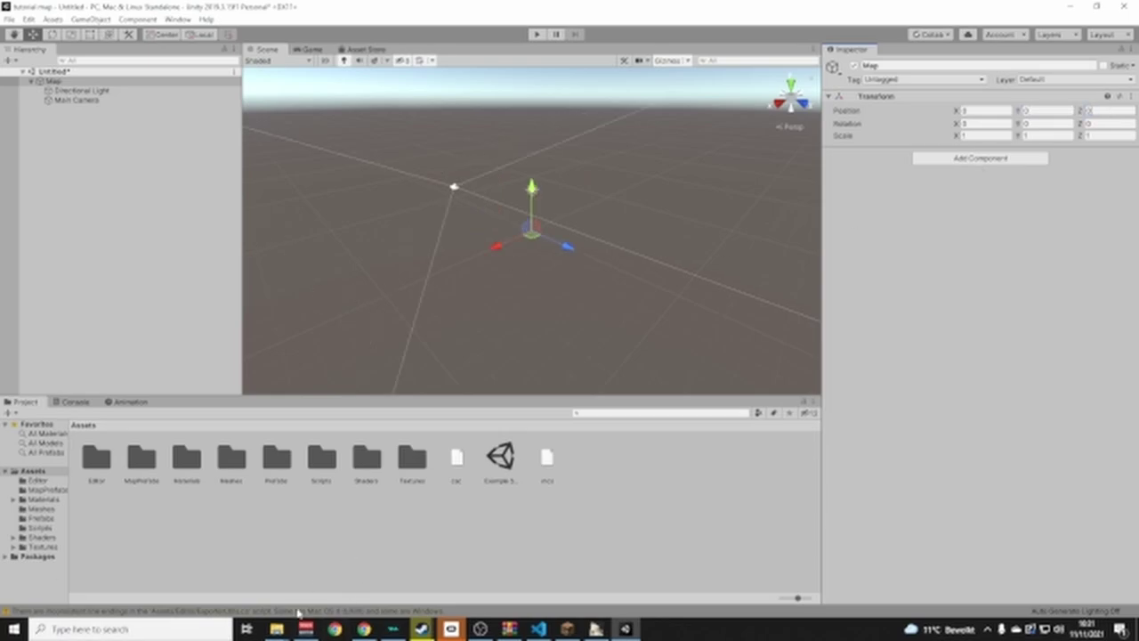
Import tutorial map.obj from the mineways maps' tutorial map folder into the project's Assets folder
mouse_move(283, 633)
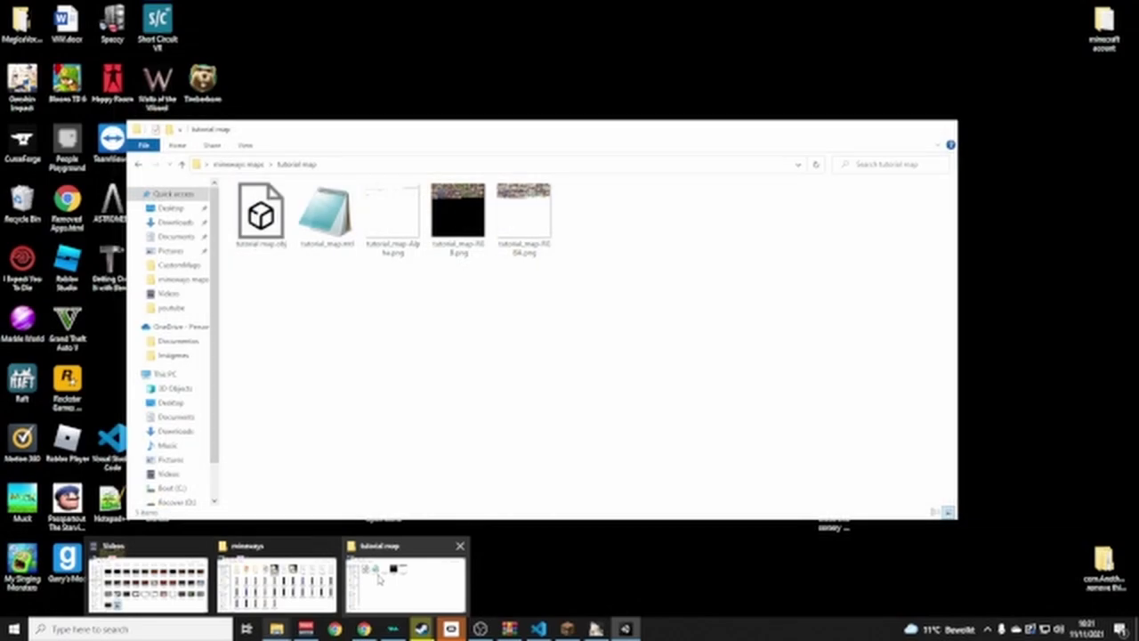
click(380, 580)
drag(478, 140, 930, 346)
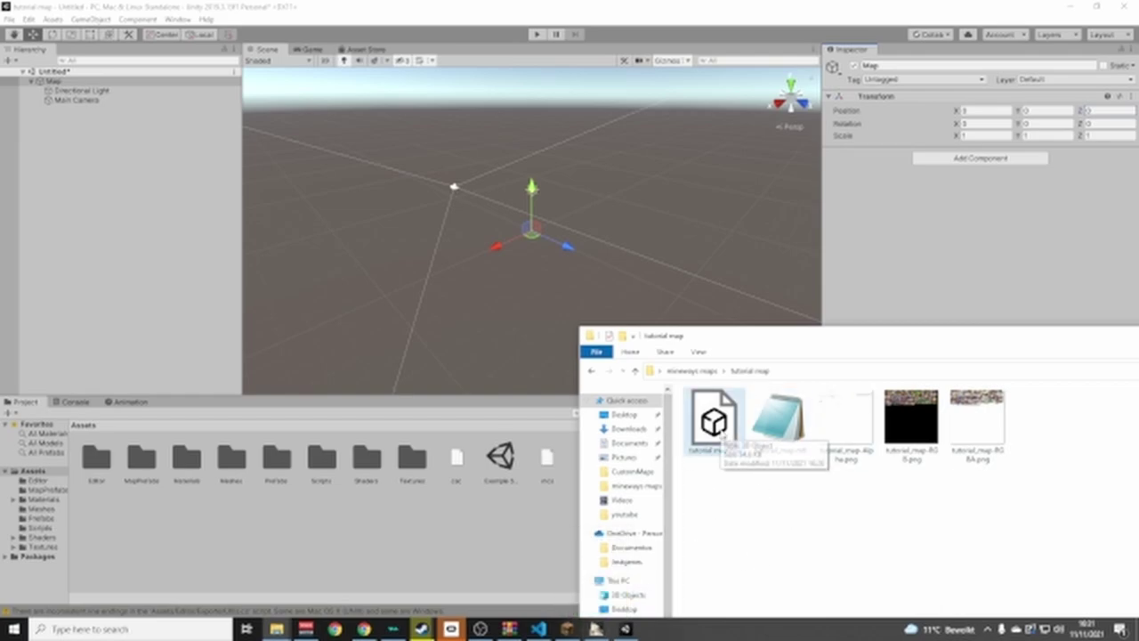
drag(707, 414, 463, 458)
drag(443, 525, 396, 534)
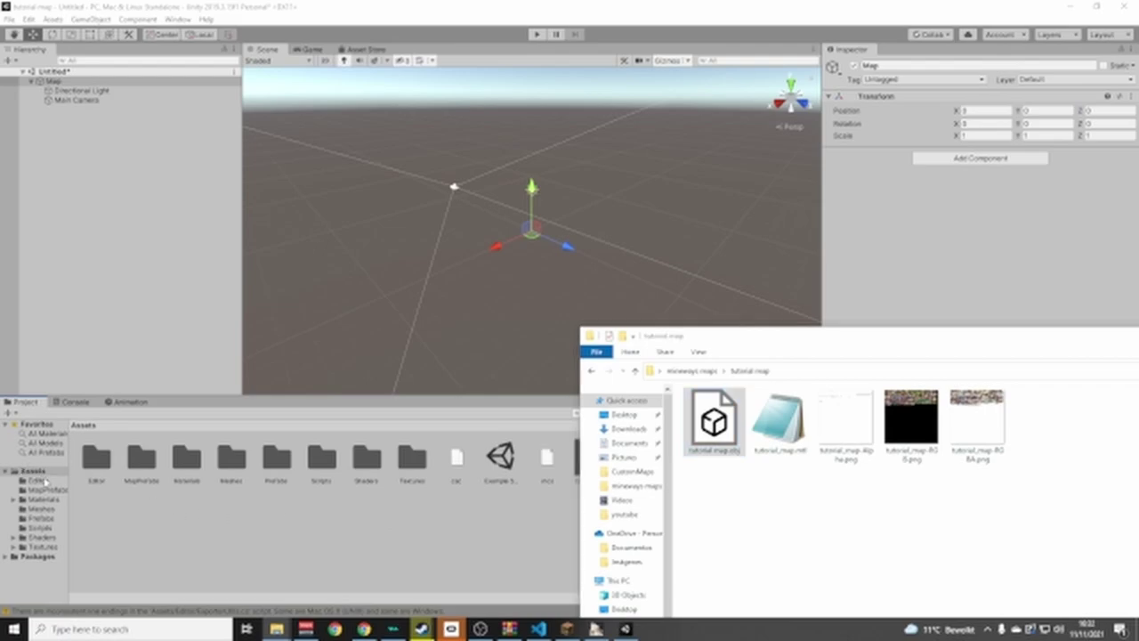
click(39, 480)
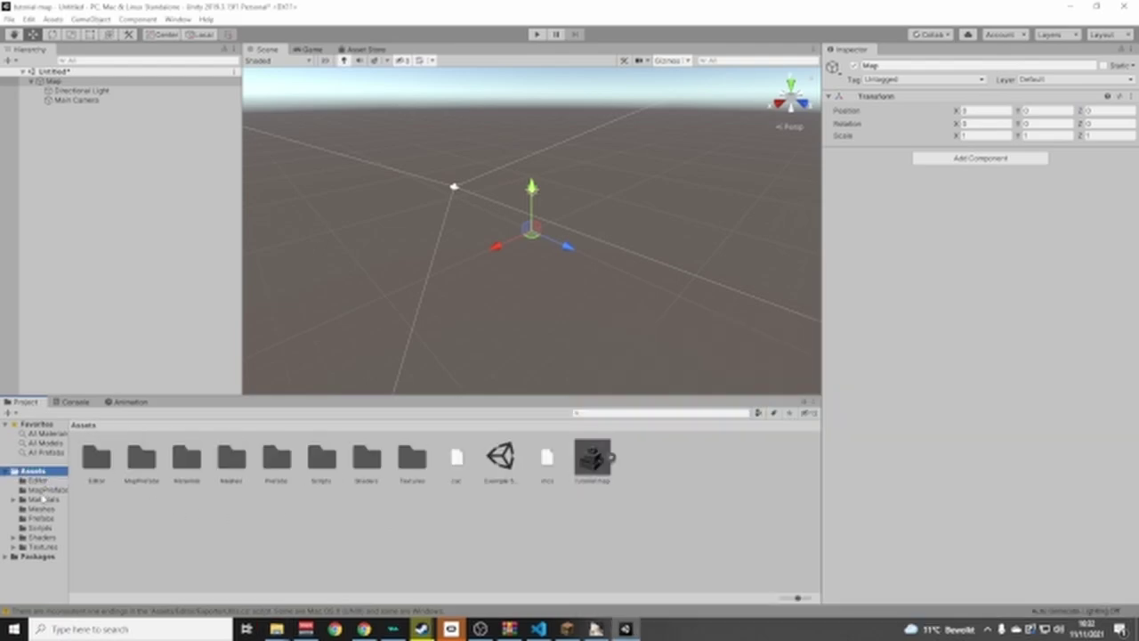
click(41, 489)
click(36, 471)
Place the imported tutorial map model in the scene as a child of the Map object and bring it into view
drag(593, 459, 62, 84)
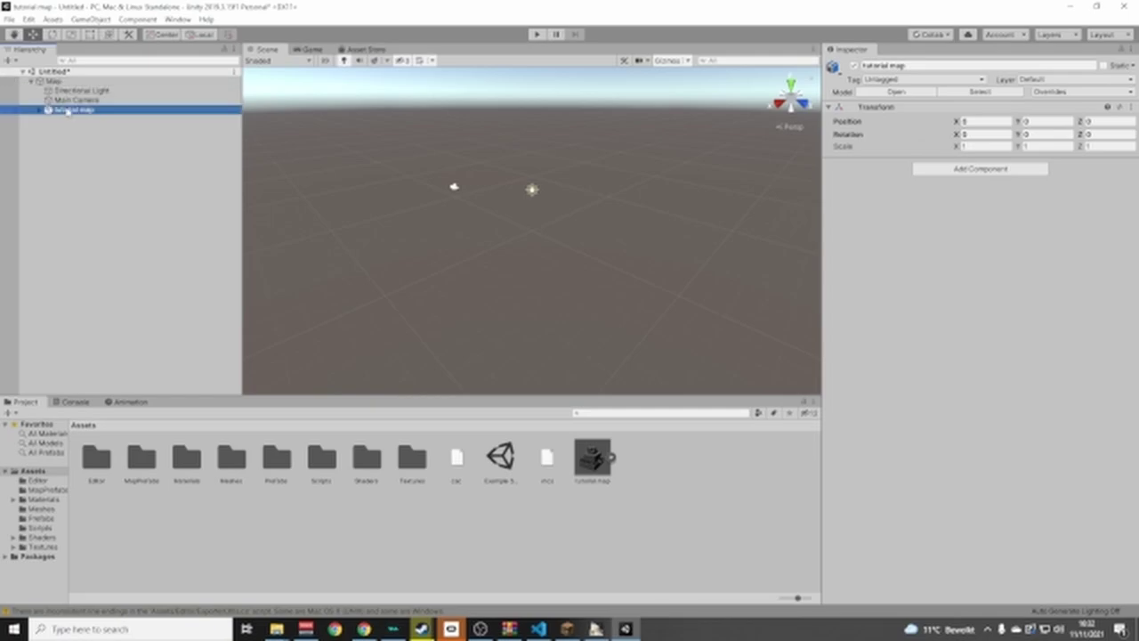
click(68, 111)
mouse_move(540, 229)
right_down()
mouse_move(633, 172)
mouse_move(595, 116)
mouse_move(537, 209)
right_up()
right_drag(641, 274, 640, 280)
right_drag(684, 378, 400, 239)
click(680, 270)
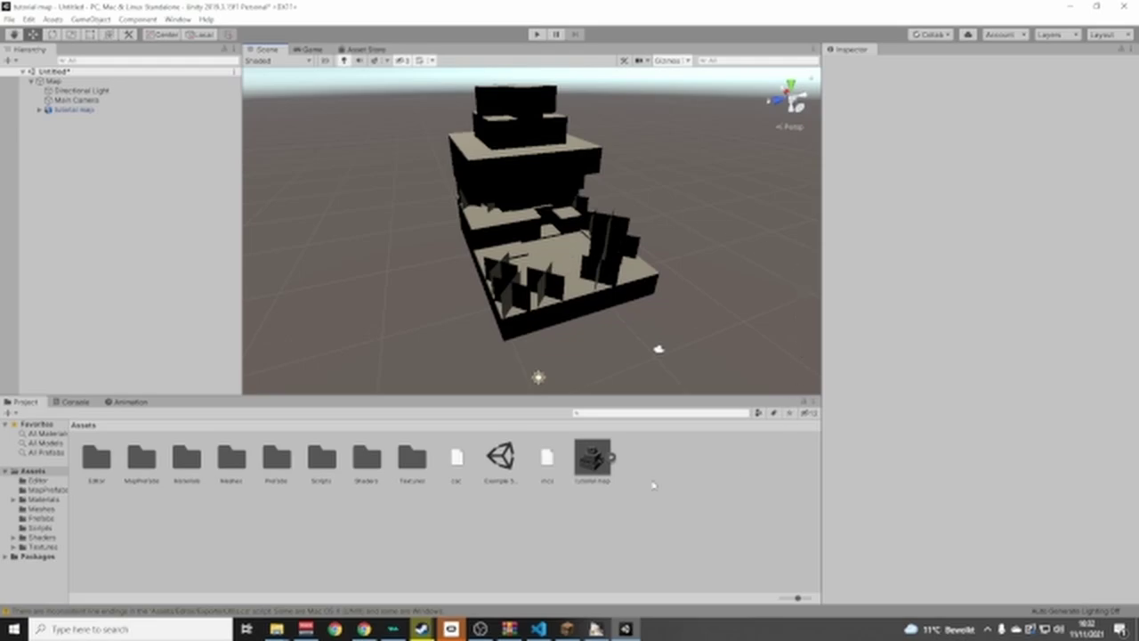
Create a new material named Map mat in the Assets folder
click(39, 470)
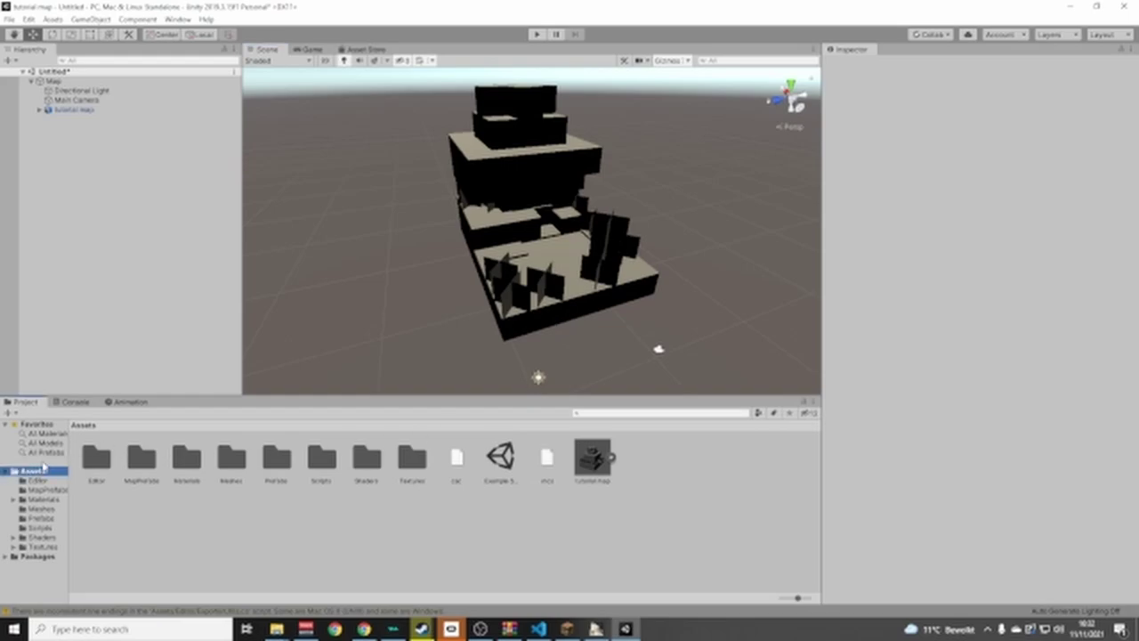
right_click(463, 527)
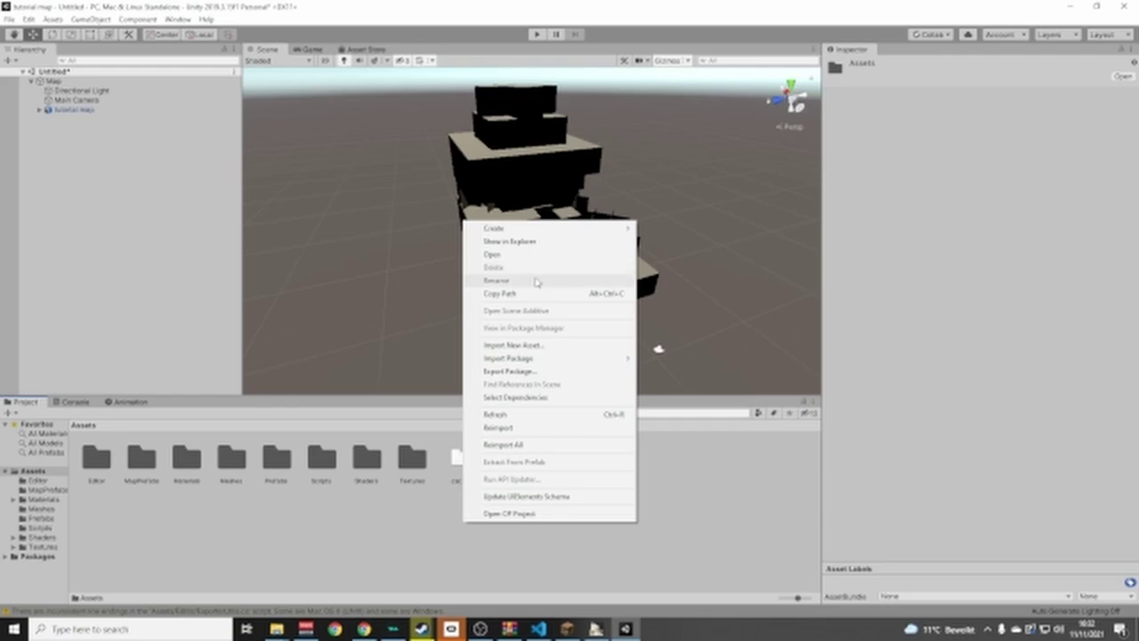
mouse_move(572, 231)
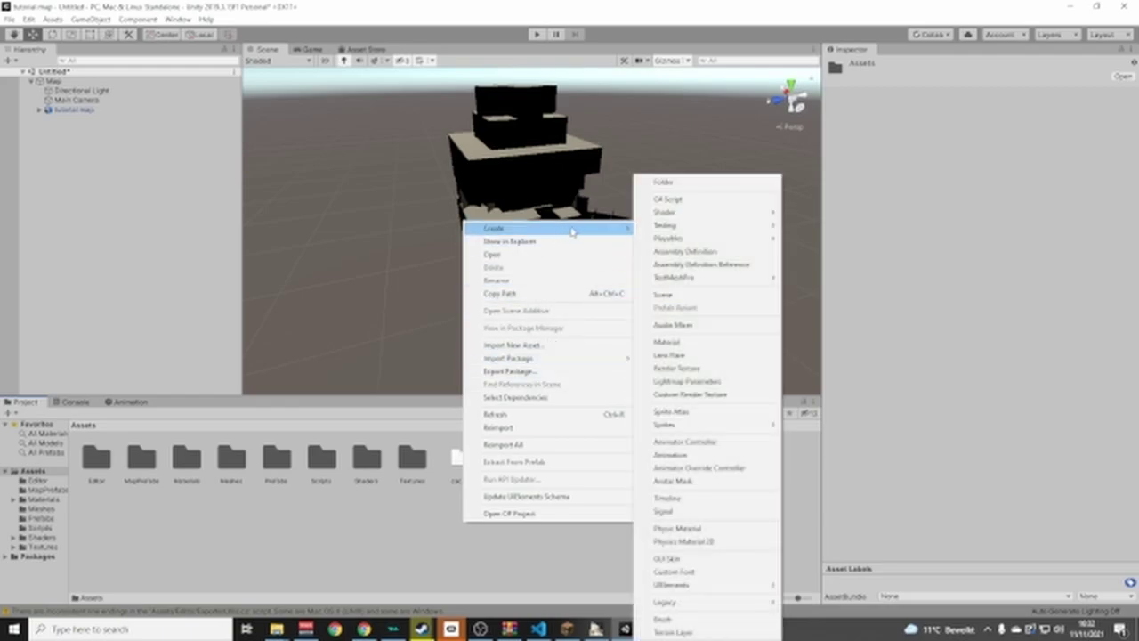
click(689, 343)
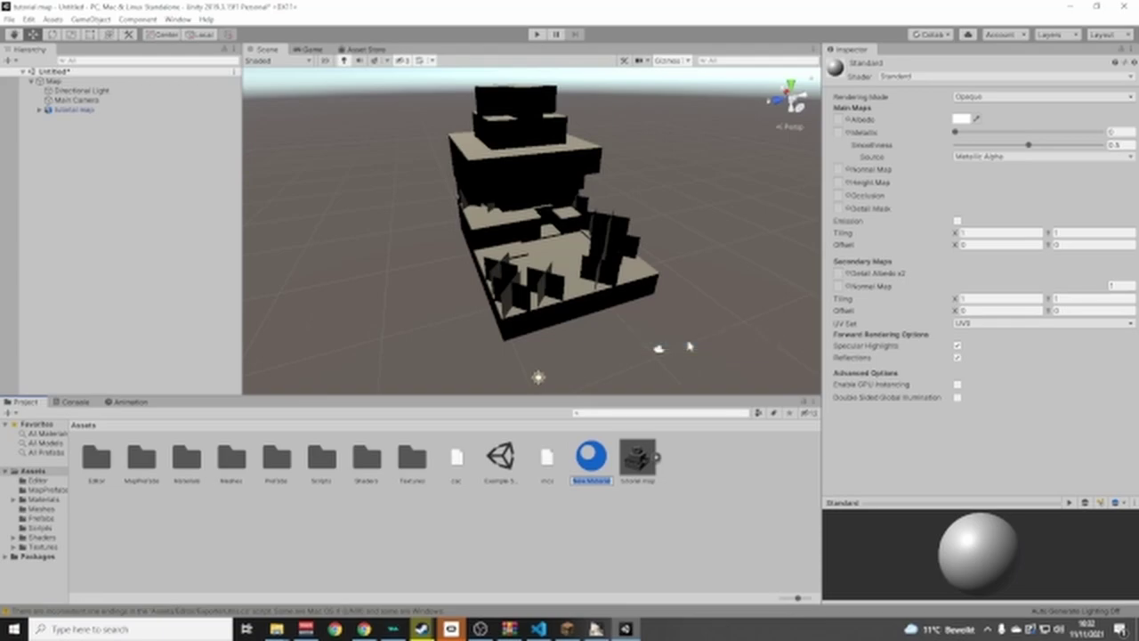
key(BackSpace)
key(Return)
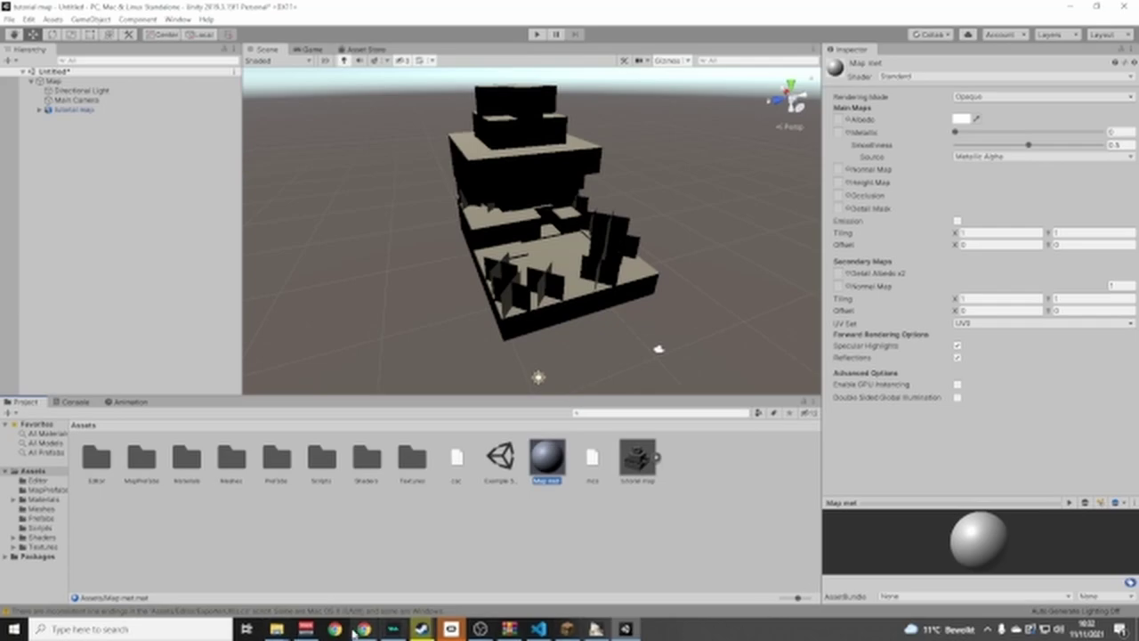
Import tutorial_map-RGBA.png from the mineways tutorial map folder into the Assets folder
mouse_move(276, 628)
click(407, 560)
drag(782, 343, 803, 282)
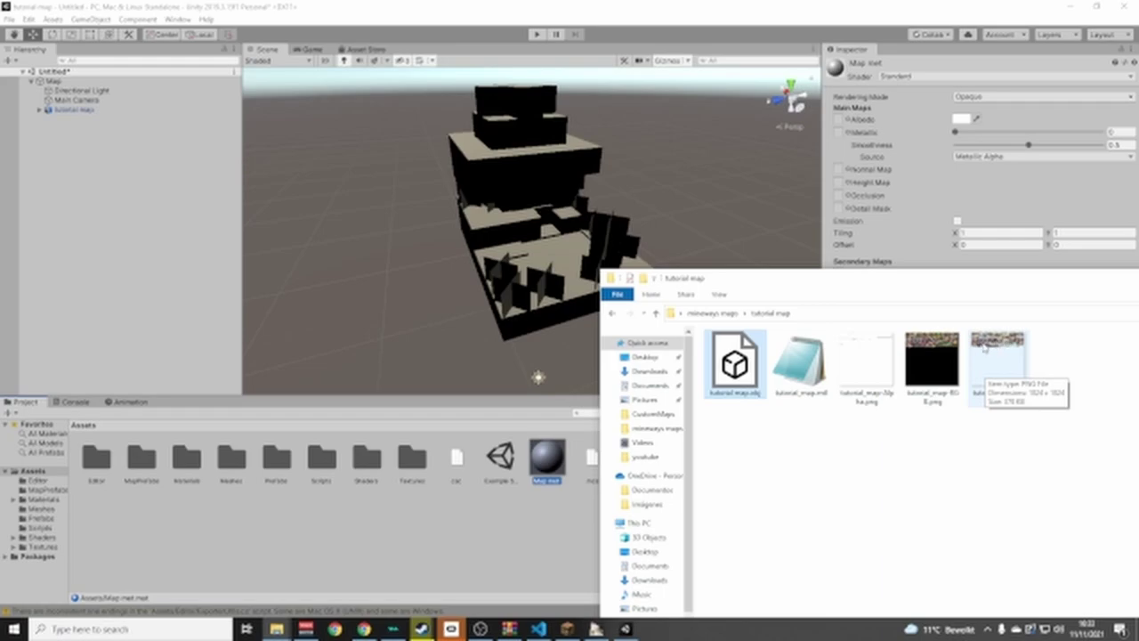
drag(984, 352, 432, 520)
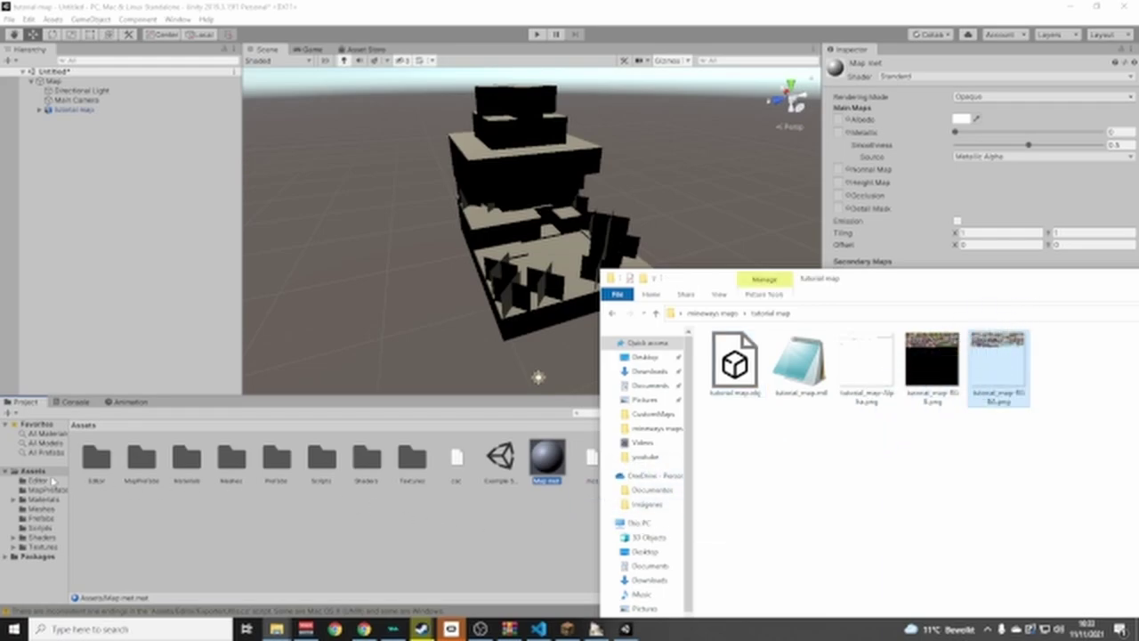
drag(1111, 287, 750, 318)
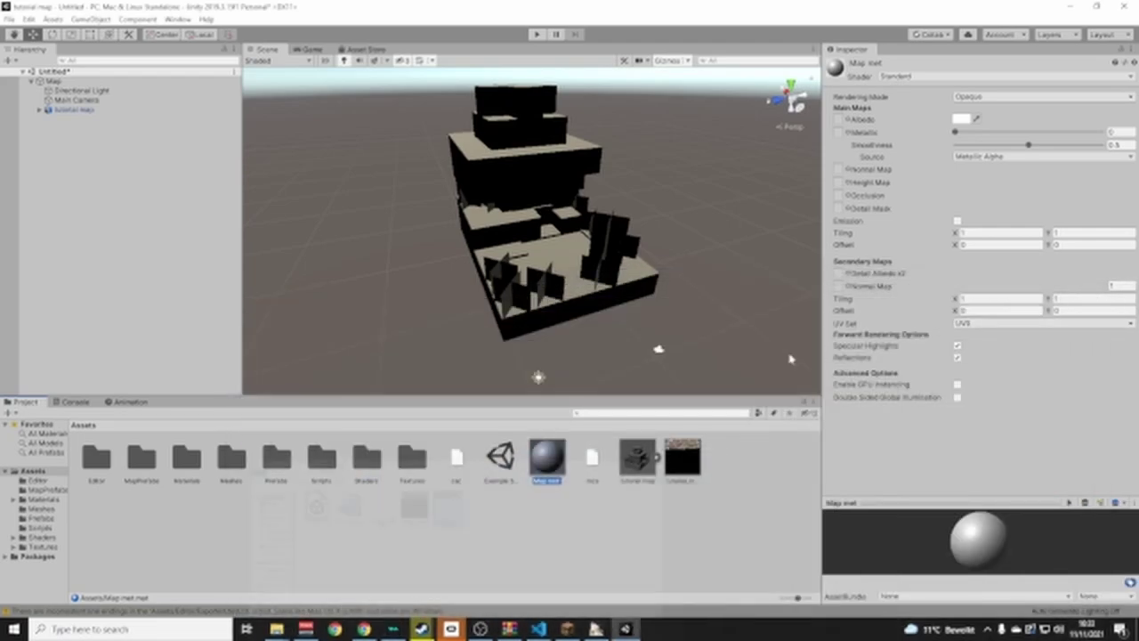
click(984, 304)
Open the tutorial_map-RGBA texture in the image viewer, examine its block textures up close, and close it
click(690, 463)
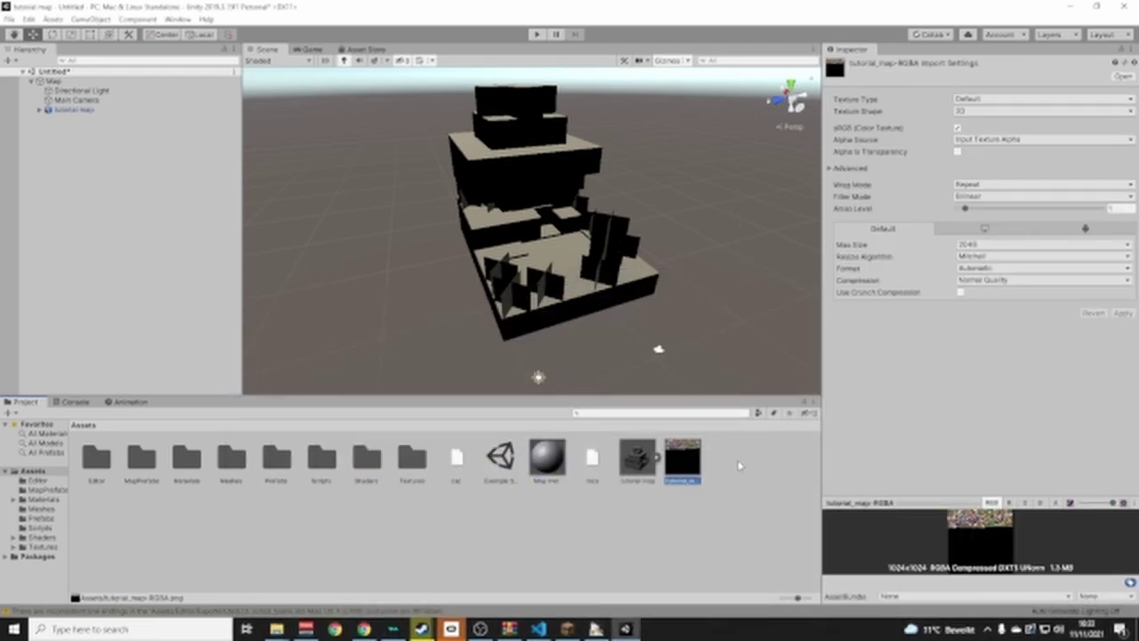
double_click(683, 462)
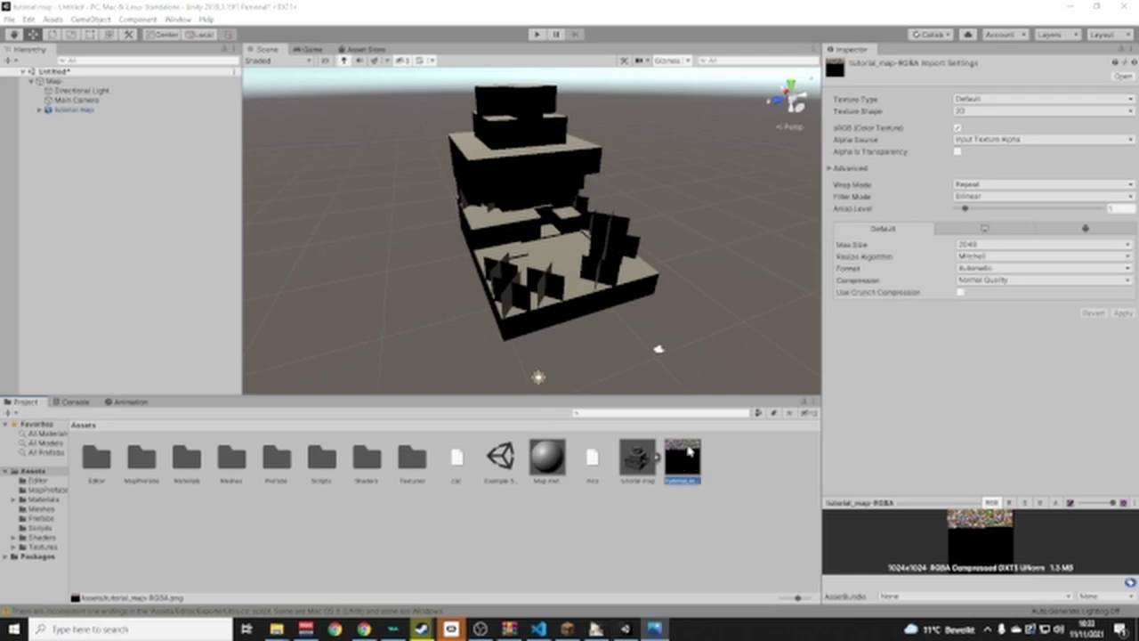
scroll(459, 220, up, 1)
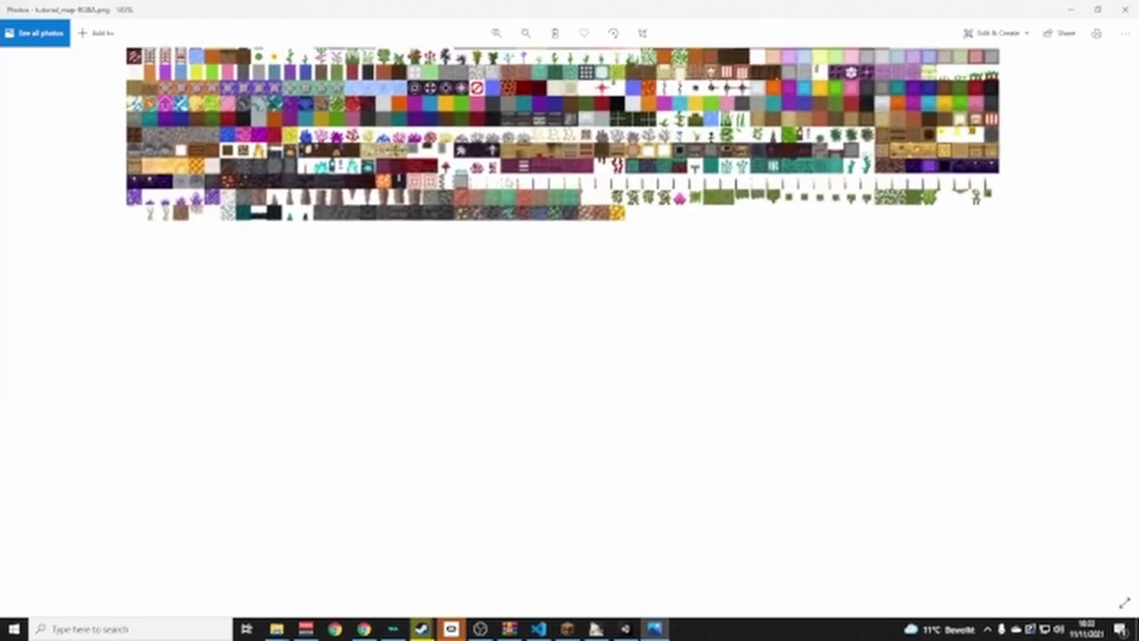
scroll(431, 198, up, 2)
scroll(432, 197, up, 1)
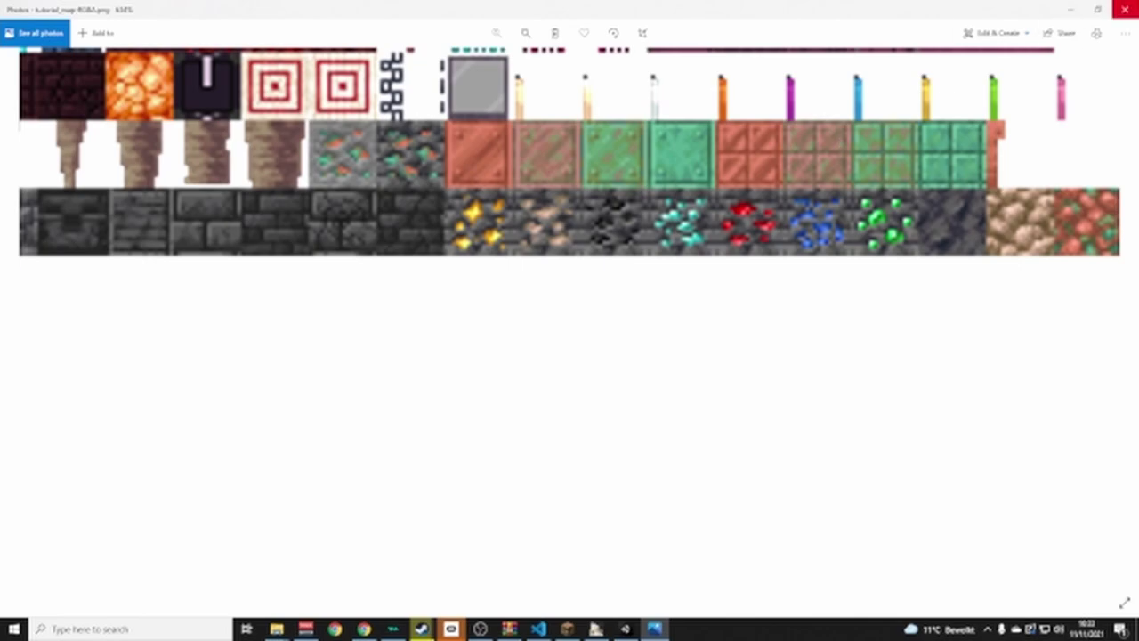
click(1123, 8)
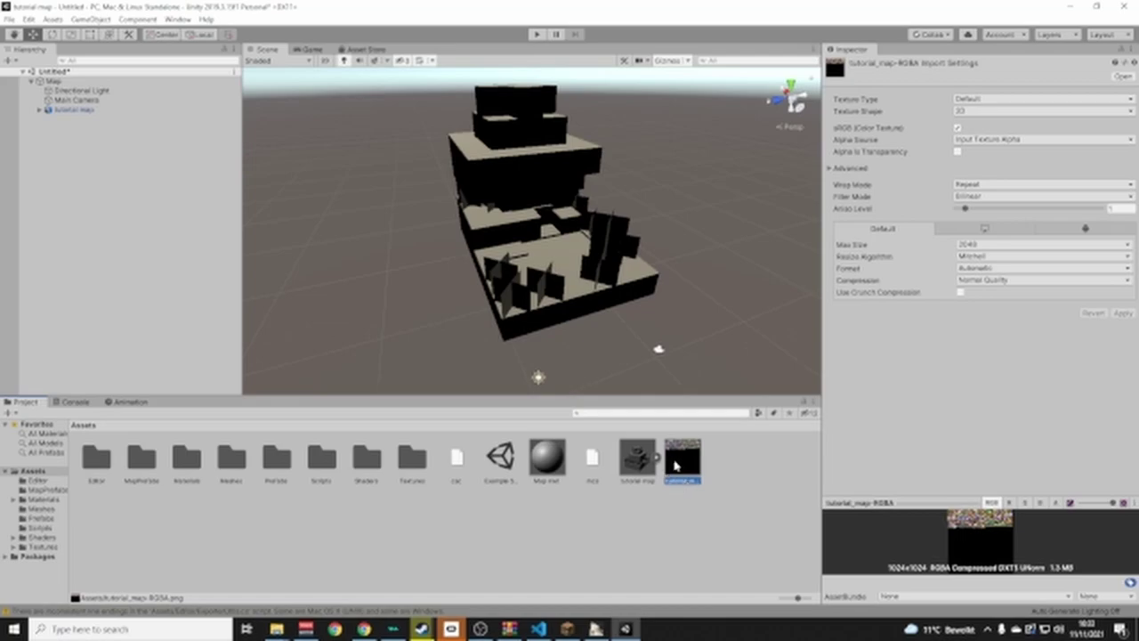
Set the tutorial_map-RGBA texture's type to Cursor, filter mode to Point (no filter) and compression to None, and apply the import settings
click(1000, 100)
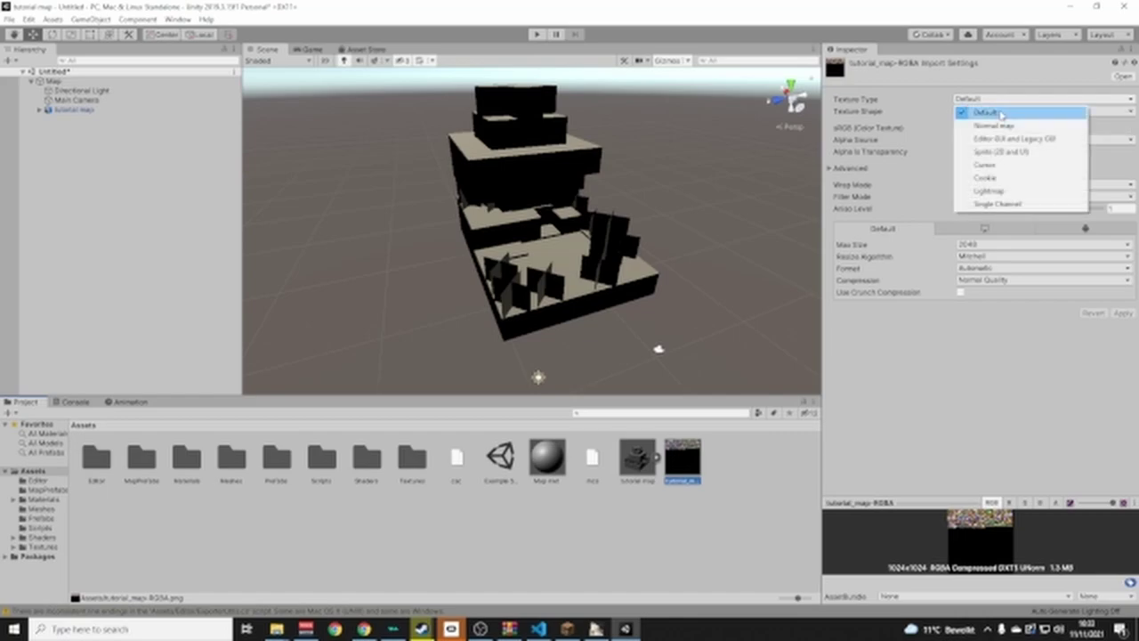
click(1017, 165)
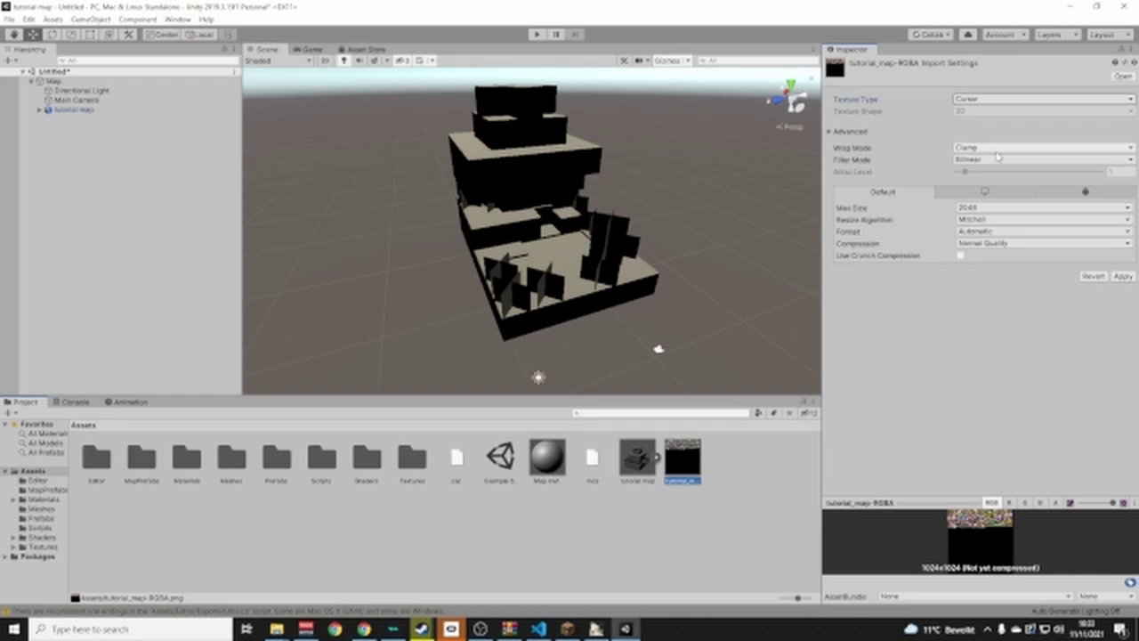
click(975, 159)
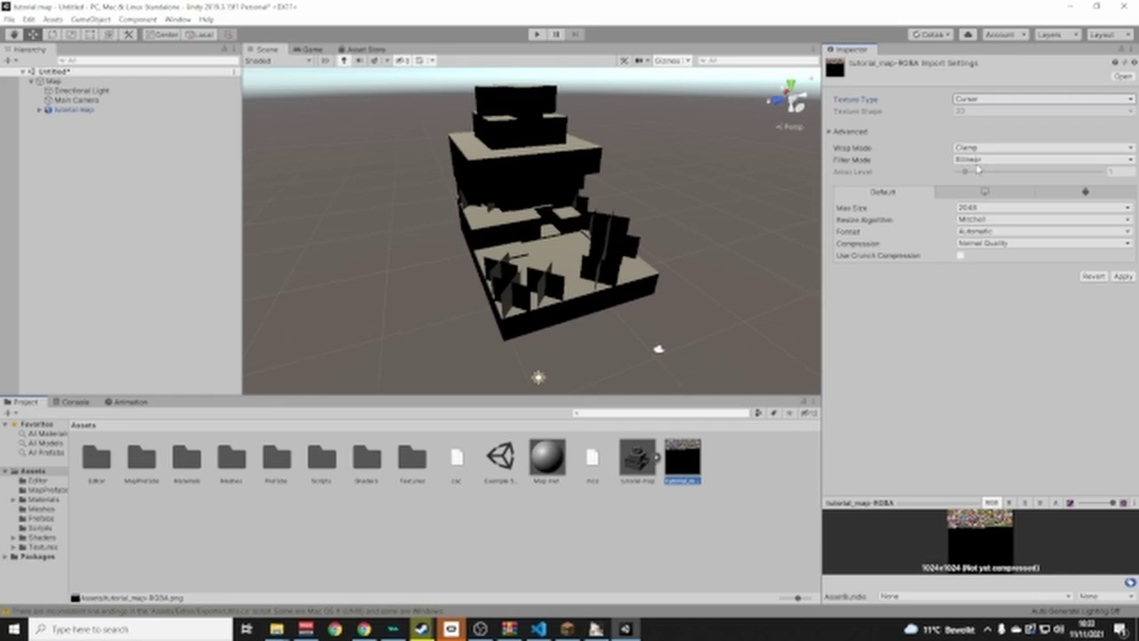
click(987, 175)
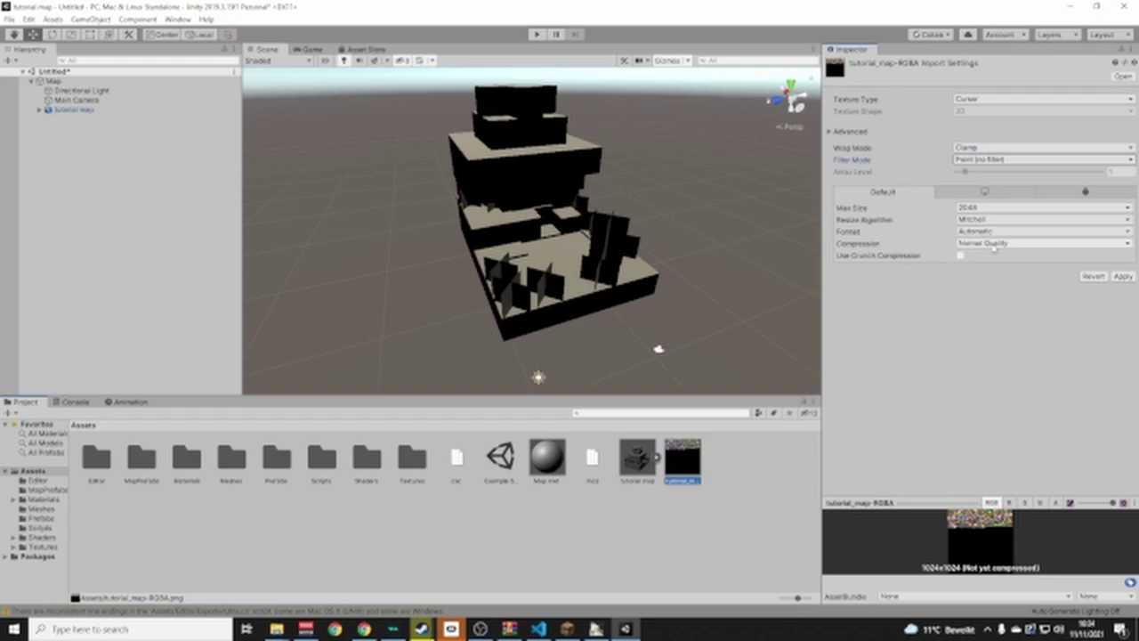
click(993, 244)
click(988, 257)
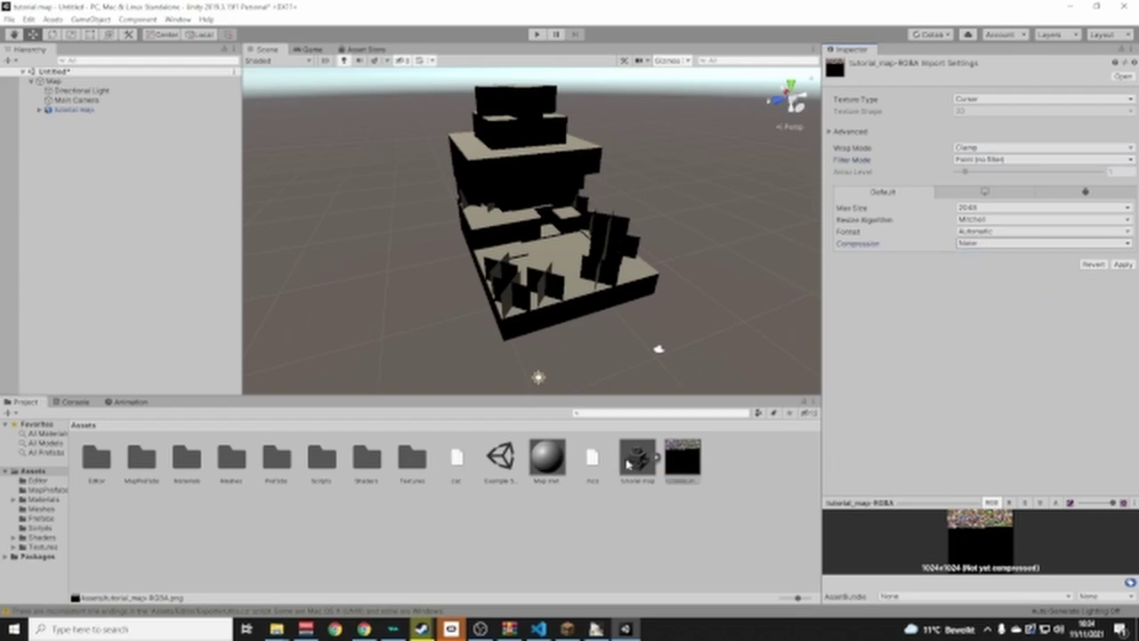
click(545, 473)
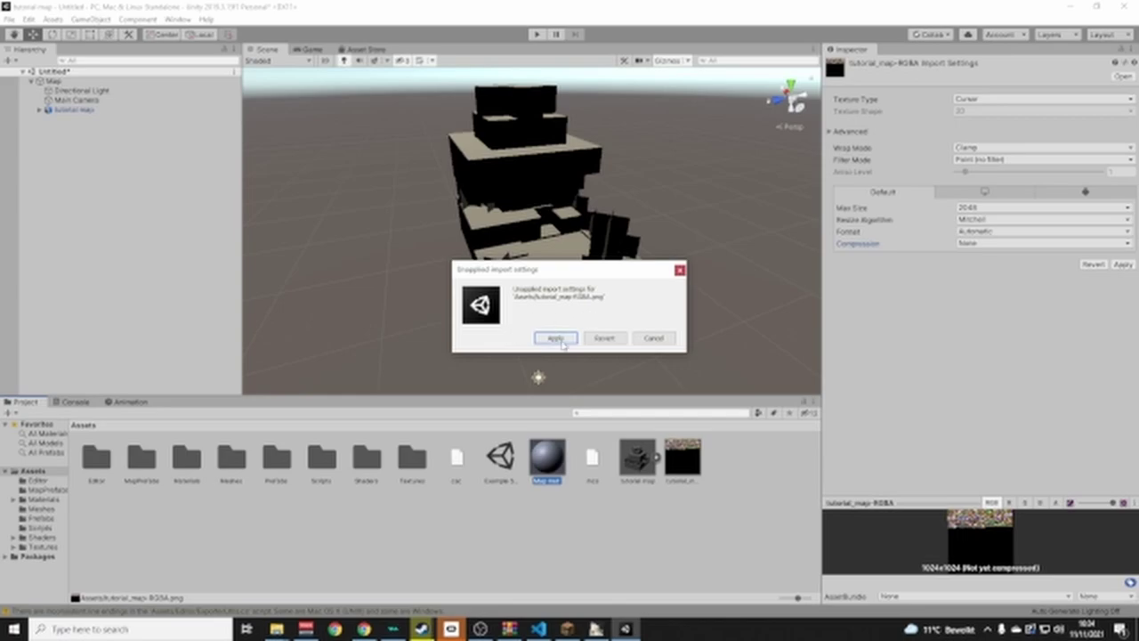
click(554, 339)
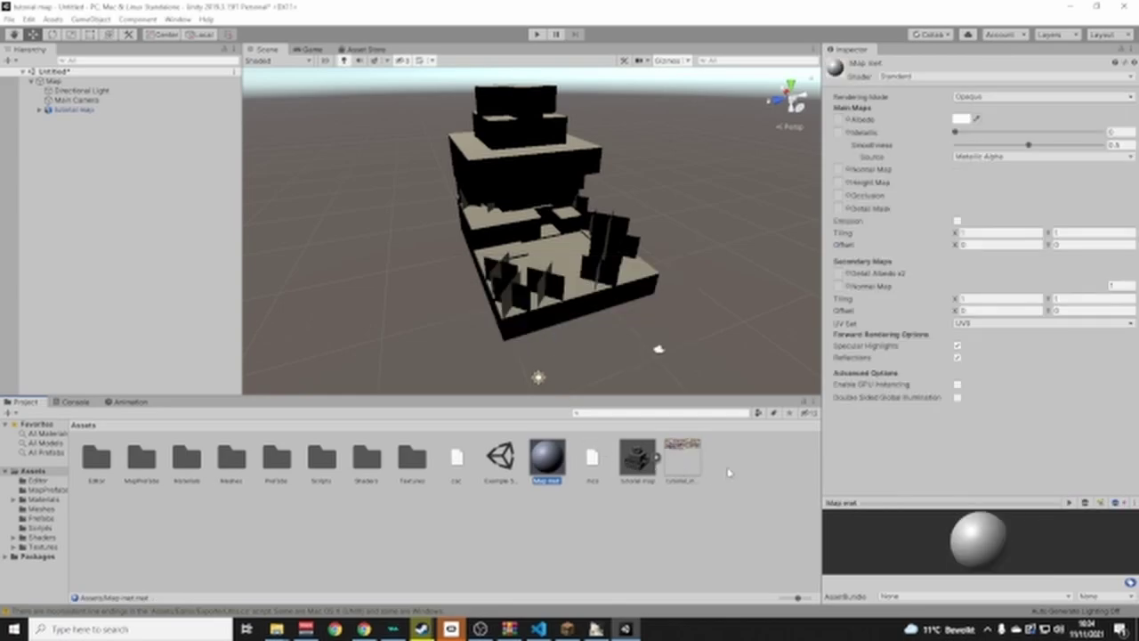
Assign the tutorial_map-RGBA texture as Map mat's albedo and set the material's rendering mode to Cutout
click(691, 462)
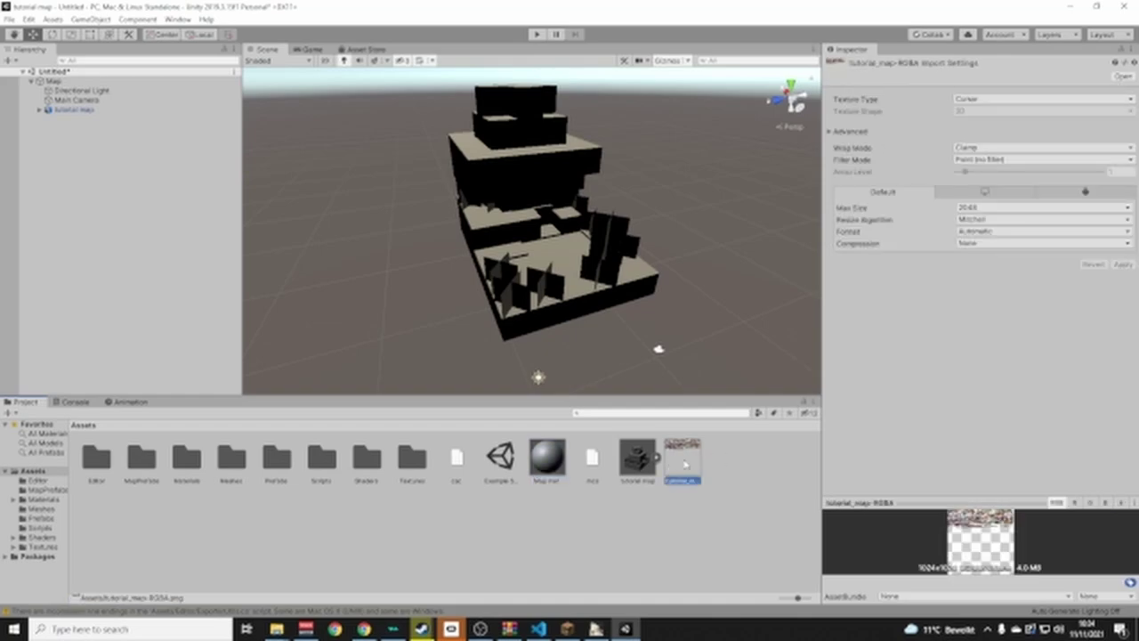
click(546, 473)
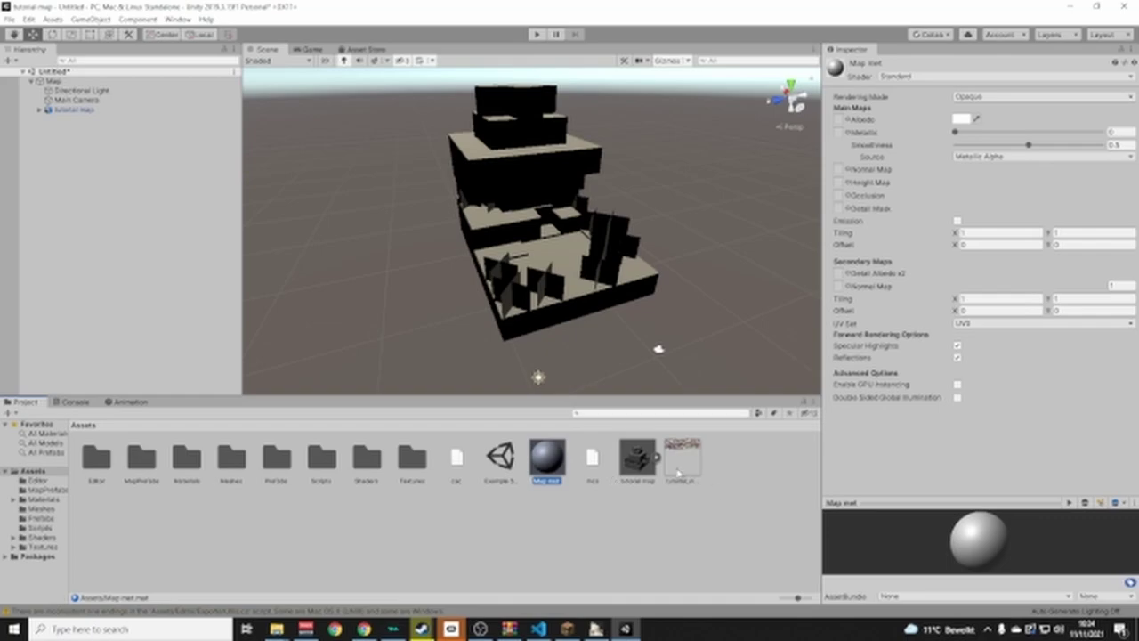
drag(670, 476, 839, 119)
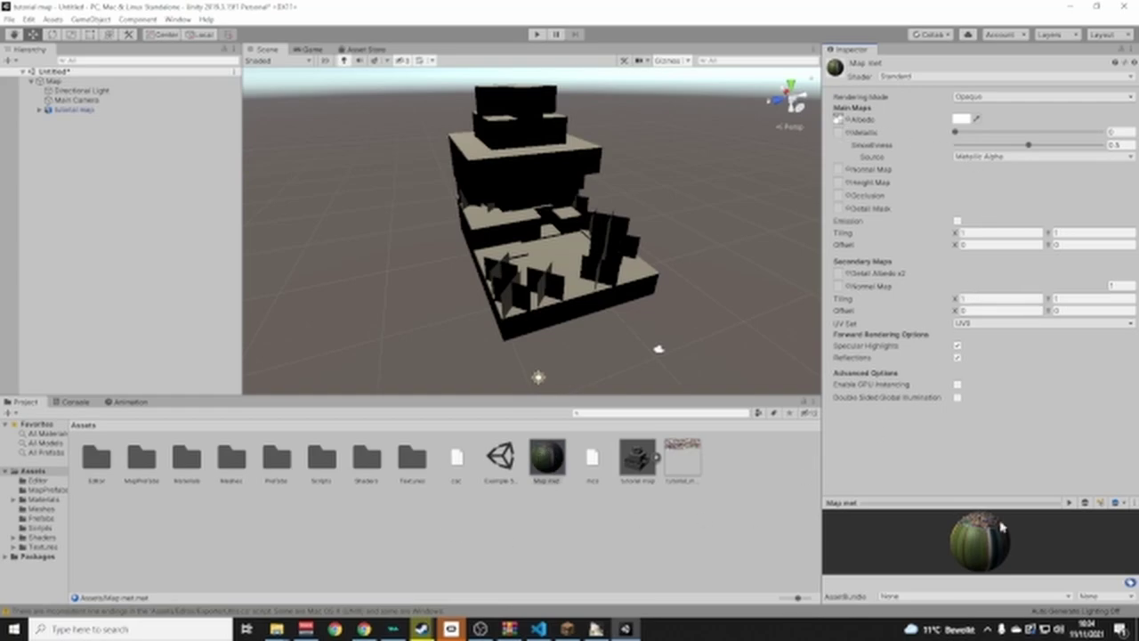
drag(953, 534, 981, 550)
click(1034, 96)
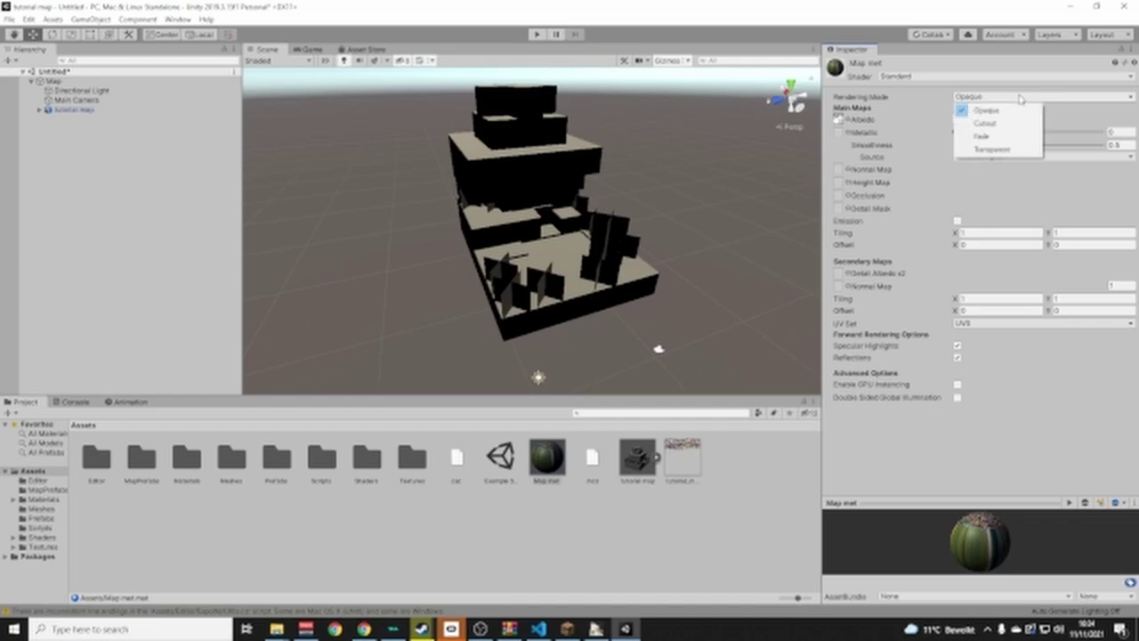
click(986, 123)
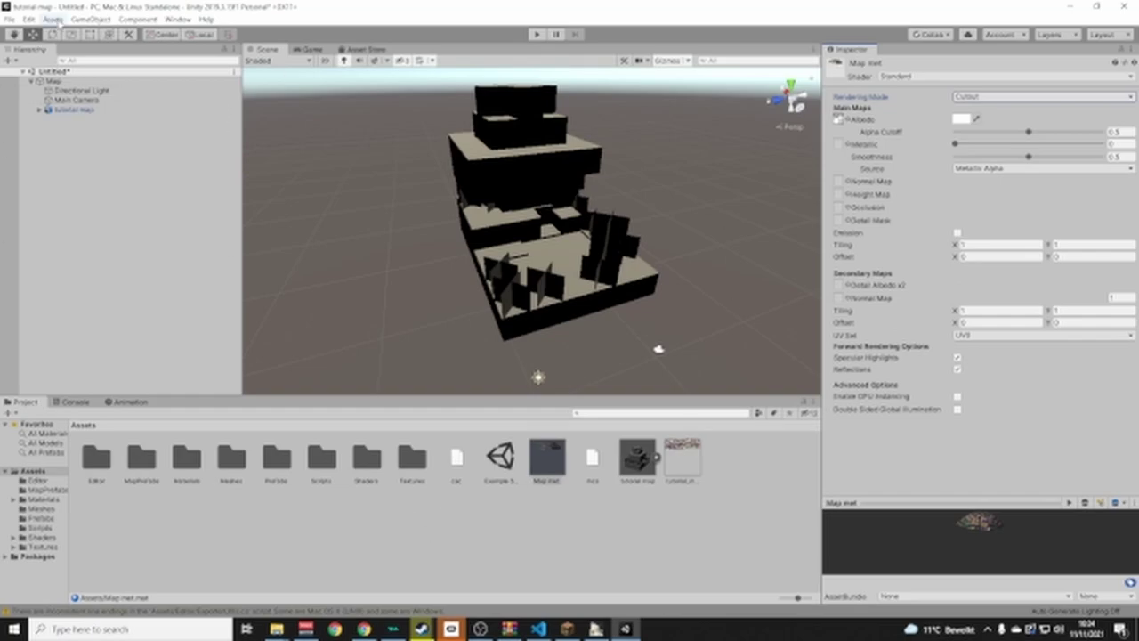
Apply the Map mat material to all child meshes of the tutorial map object, from Bookshelf through Sunflower
click(32, 82)
click(32, 82)
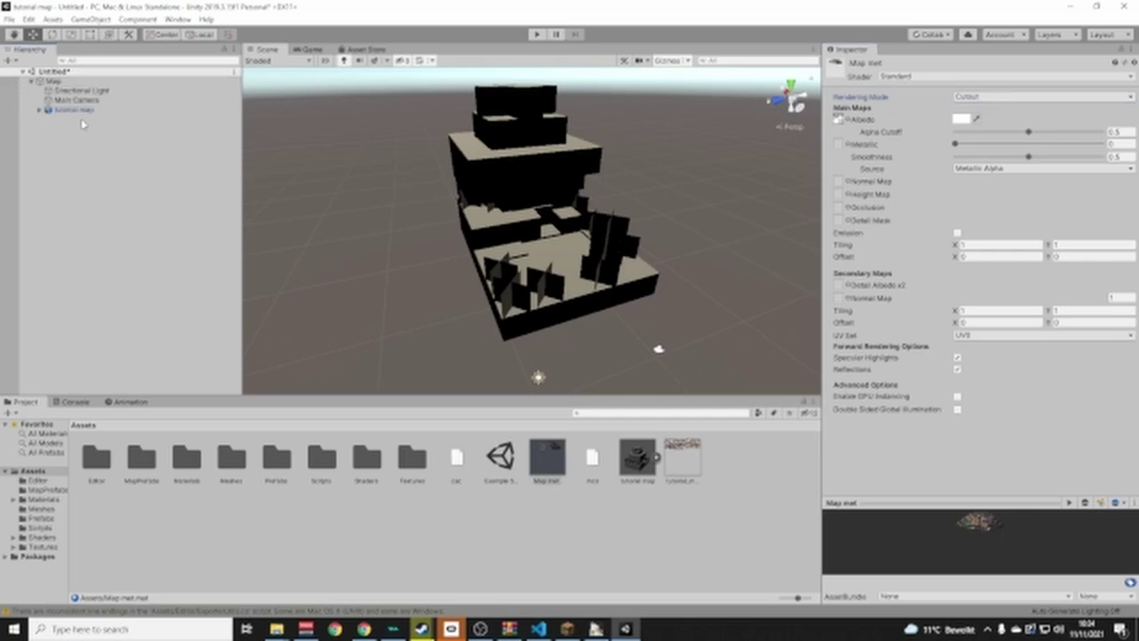
click(35, 82)
click(32, 82)
click(32, 82)
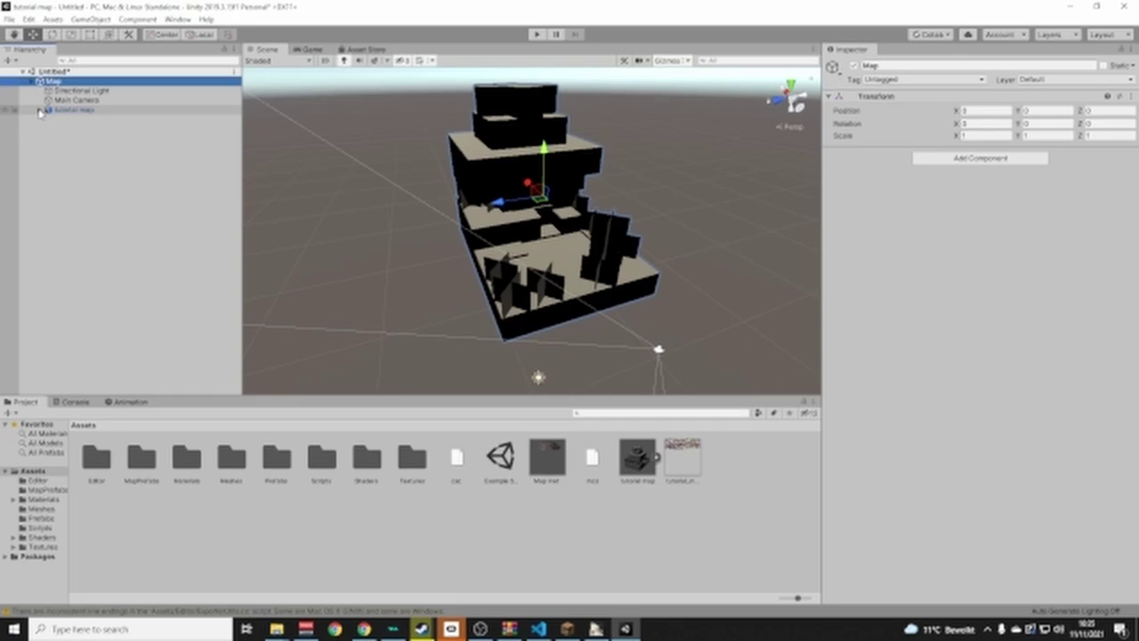
click(40, 110)
click(78, 118)
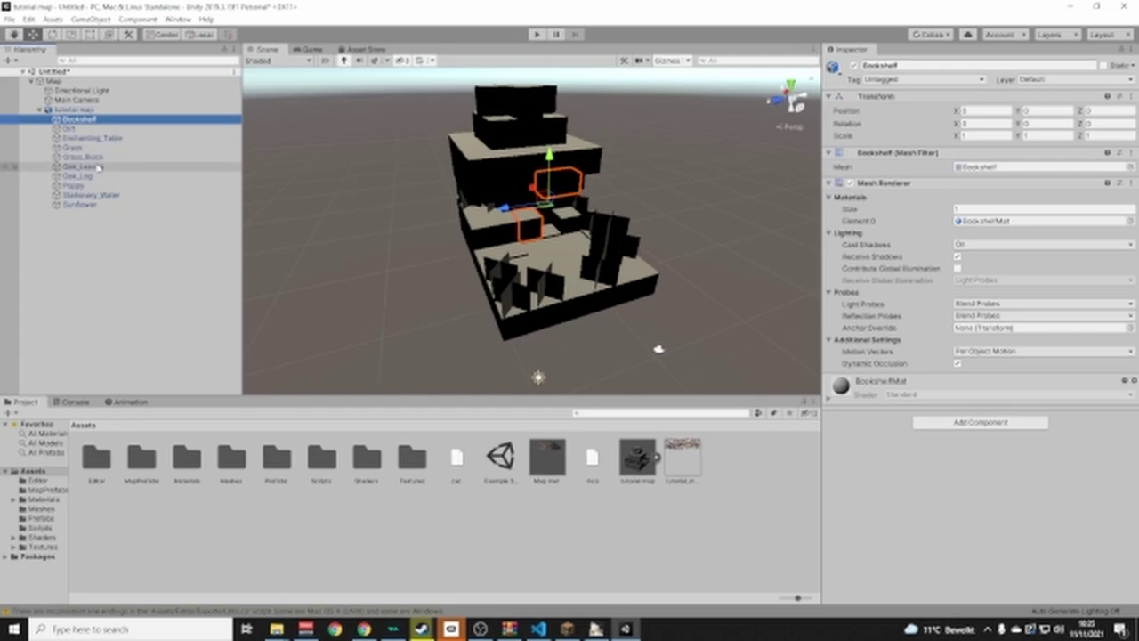
click(81, 218)
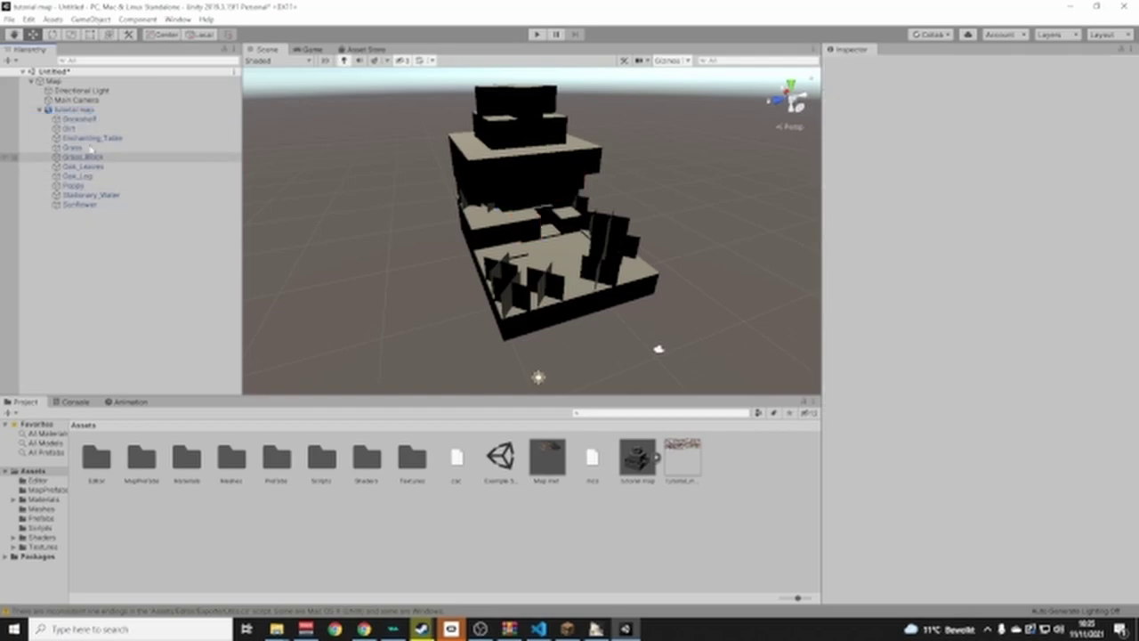
click(94, 120)
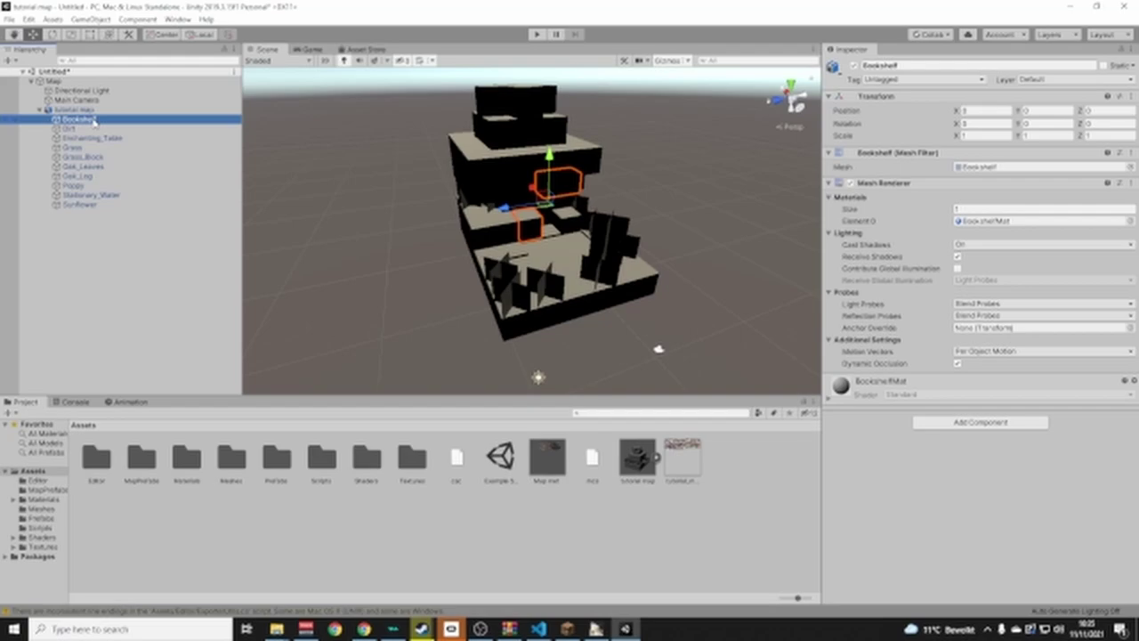
shift+click(107, 206)
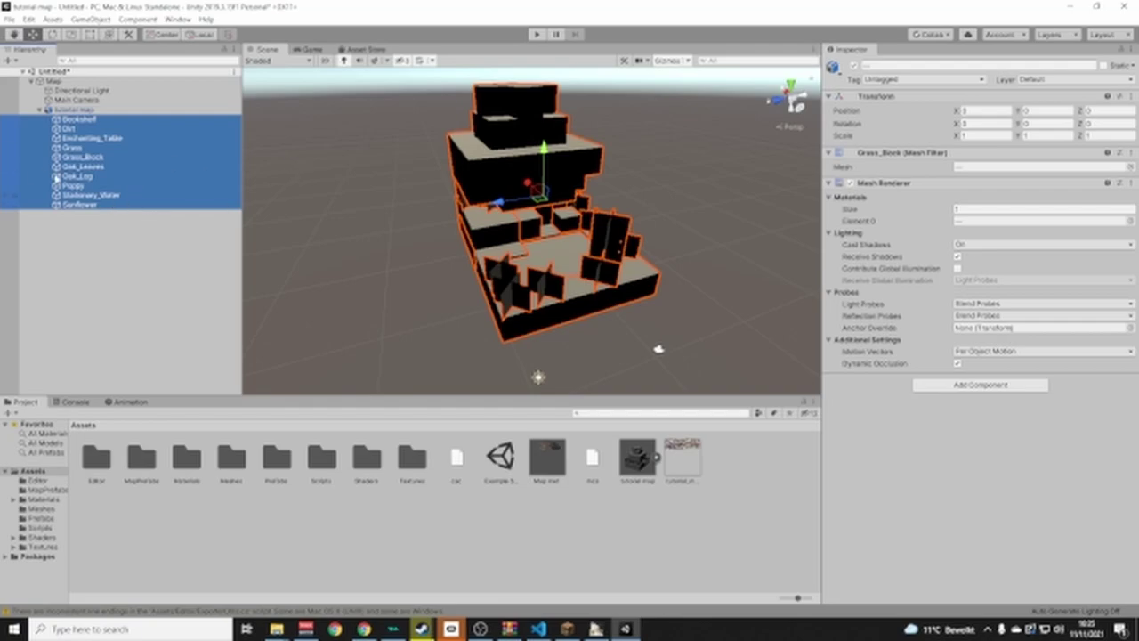
drag(539, 458, 924, 478)
drag(975, 532, 997, 503)
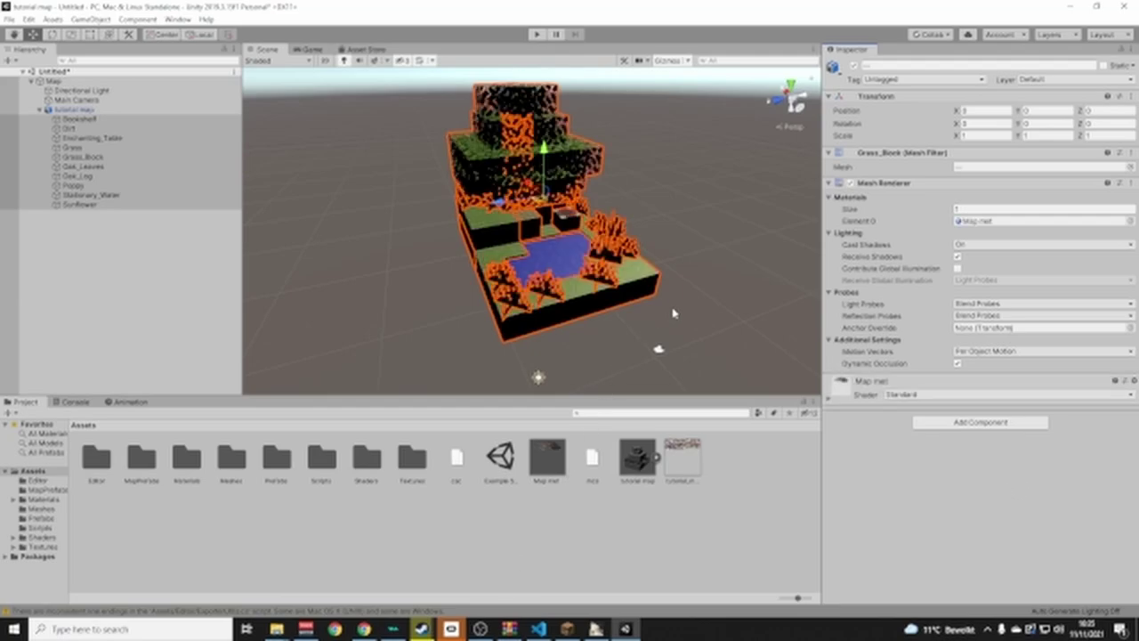
Examine the textured island from several angles, including the enchanting table, bookshelf, plants and the Stationary_Water mesh
click(712, 294)
alt+drag(685, 293, 263, 295)
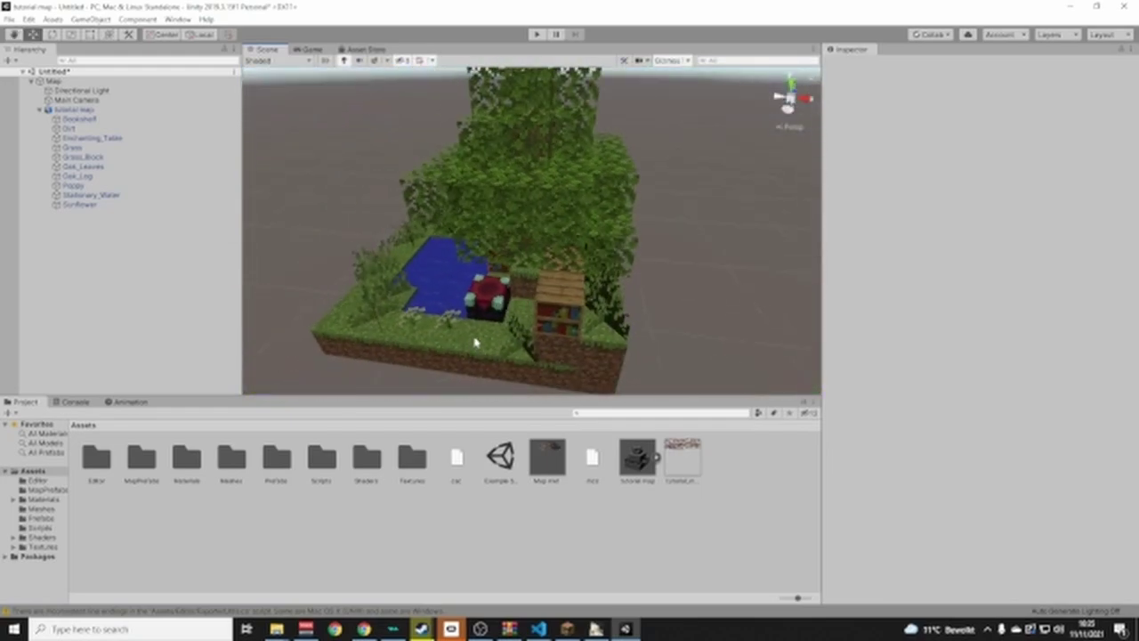
right_drag(476, 344, 428, 370)
key(w)
alt+drag(427, 369, 539, 283)
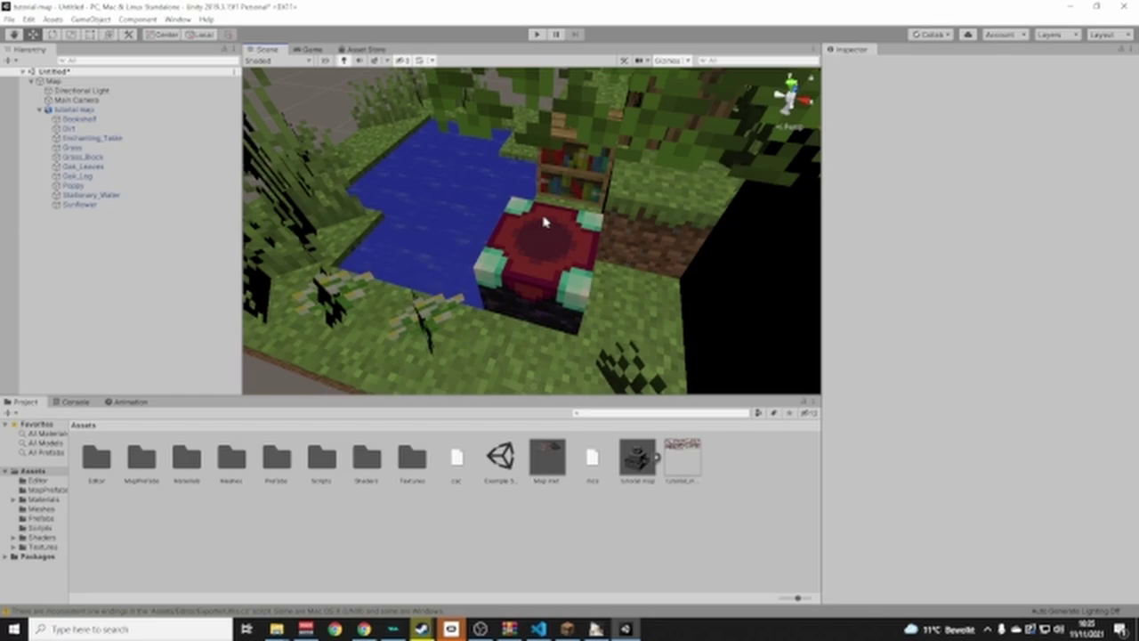
alt+drag(575, 247, 931, 220)
scroll(531, 250, down, 10)
click(564, 283)
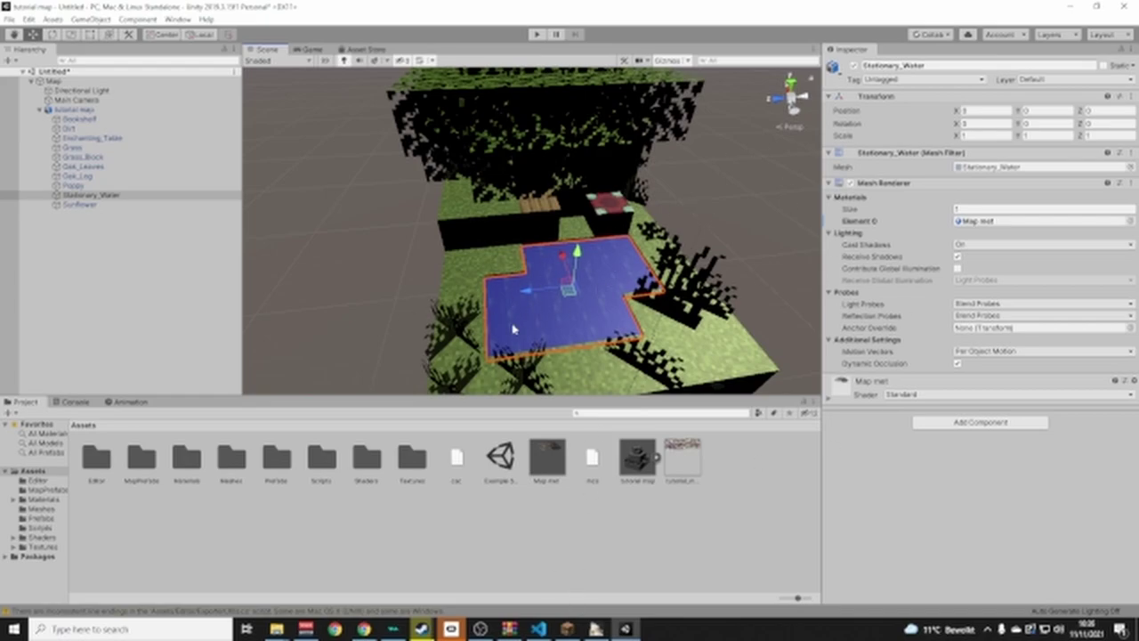
Create a new material in the Assets folder and name it Map mat trans
click(40, 471)
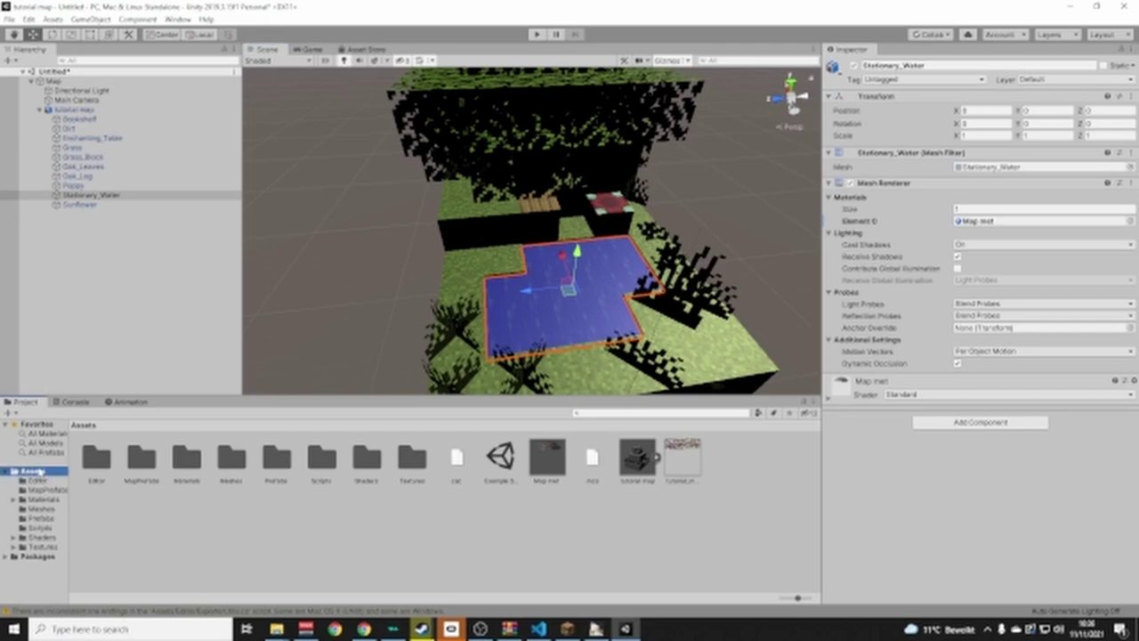
right_click(405, 524)
mouse_move(522, 233)
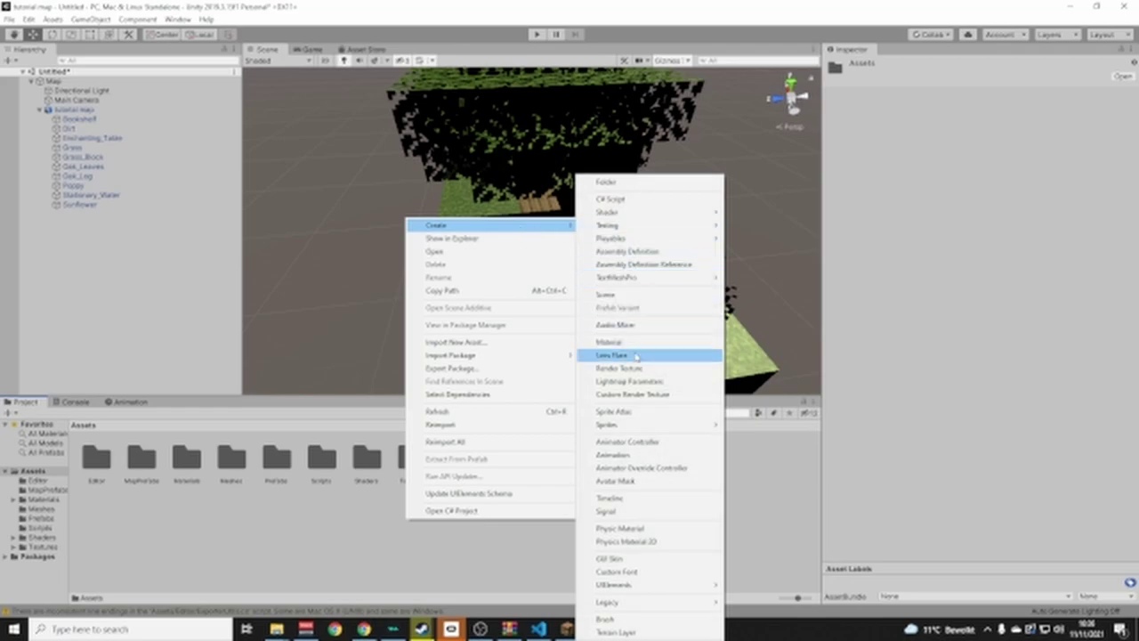
click(609, 343)
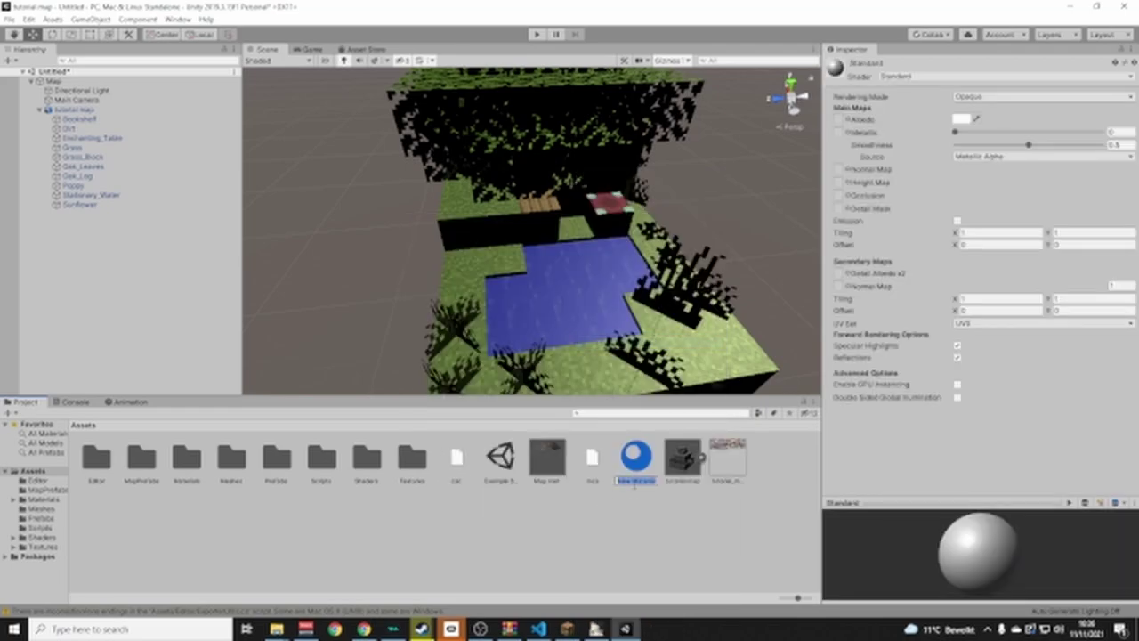
key(BackSpace)
text(Map mat)
text( tu)
key(Return)
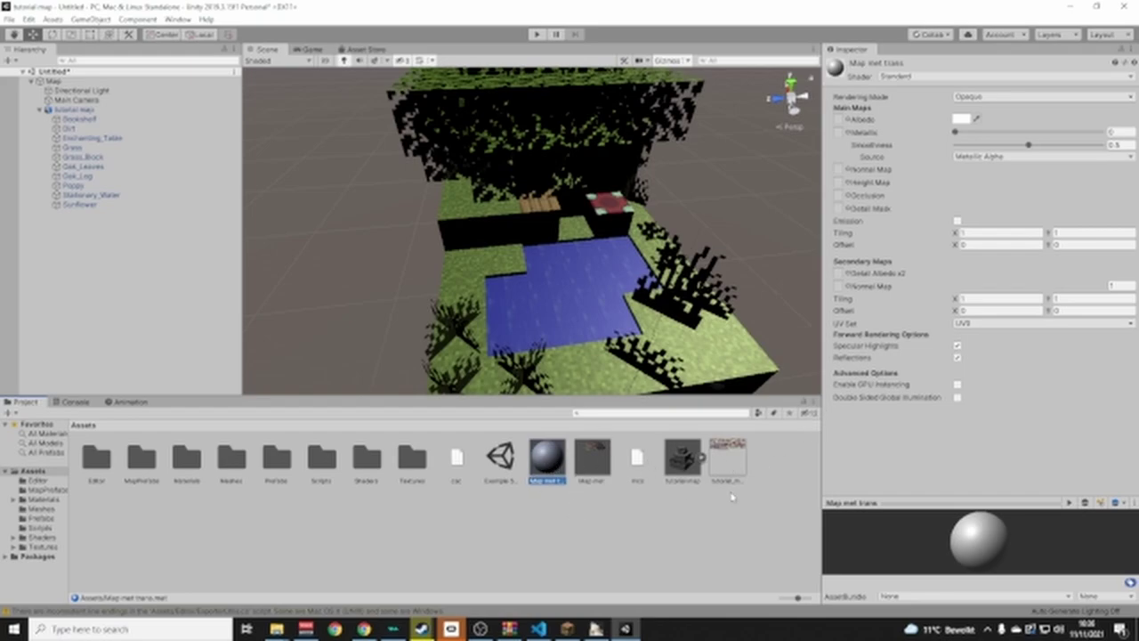
Assign the tutorial_map-RGBA texture as Map mat trans's albedo and set the material's rendering mode to Transparent
drag(718, 472, 840, 120)
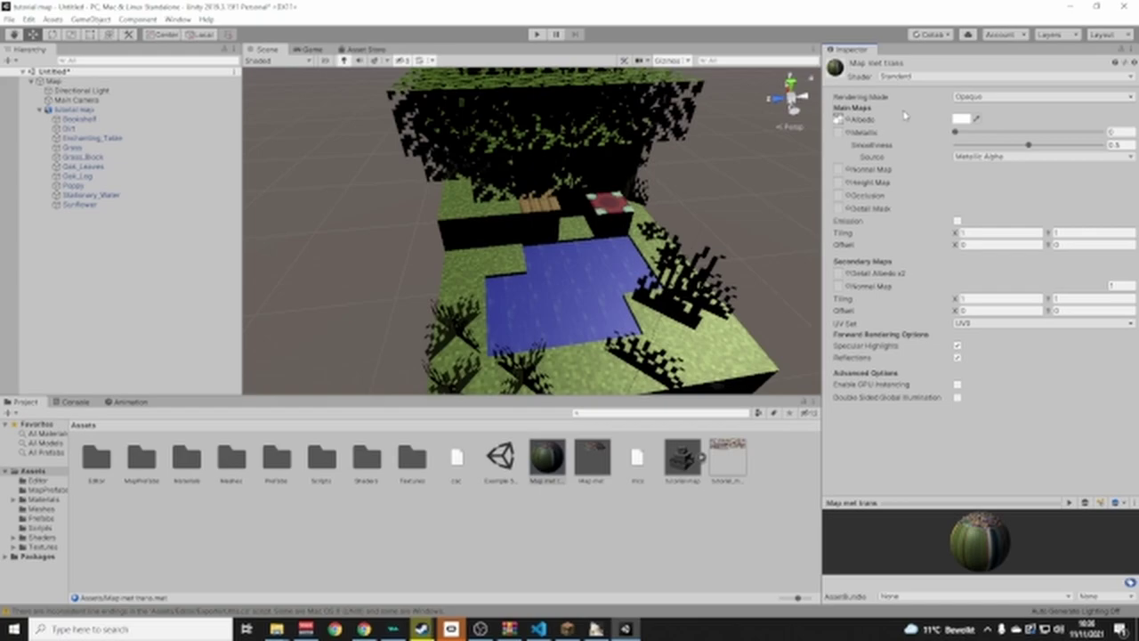
click(980, 98)
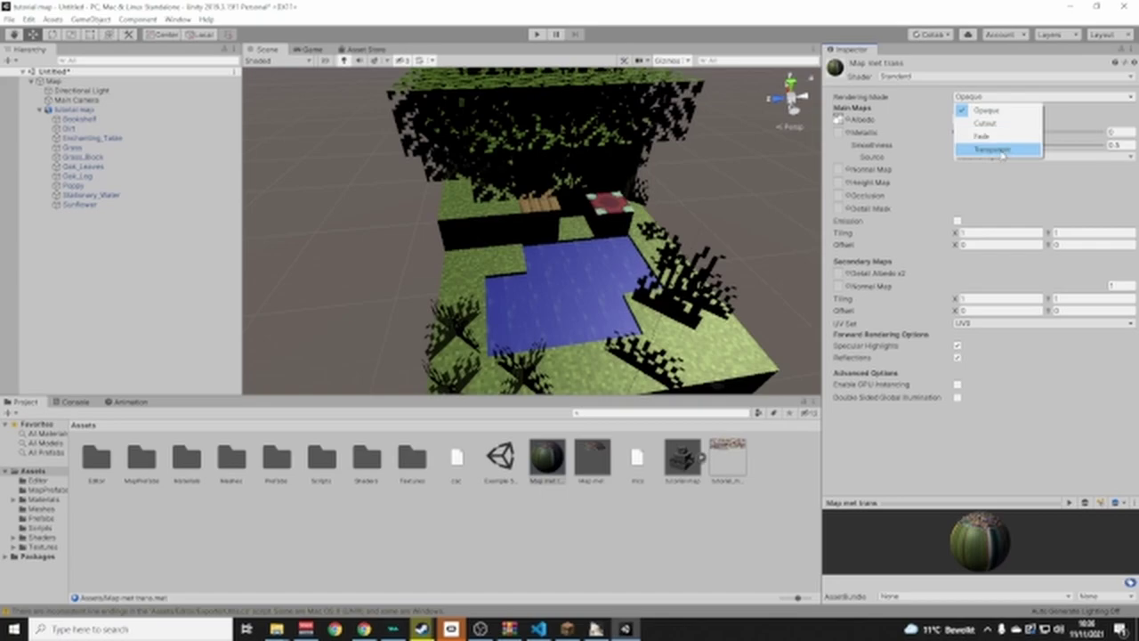
click(1003, 151)
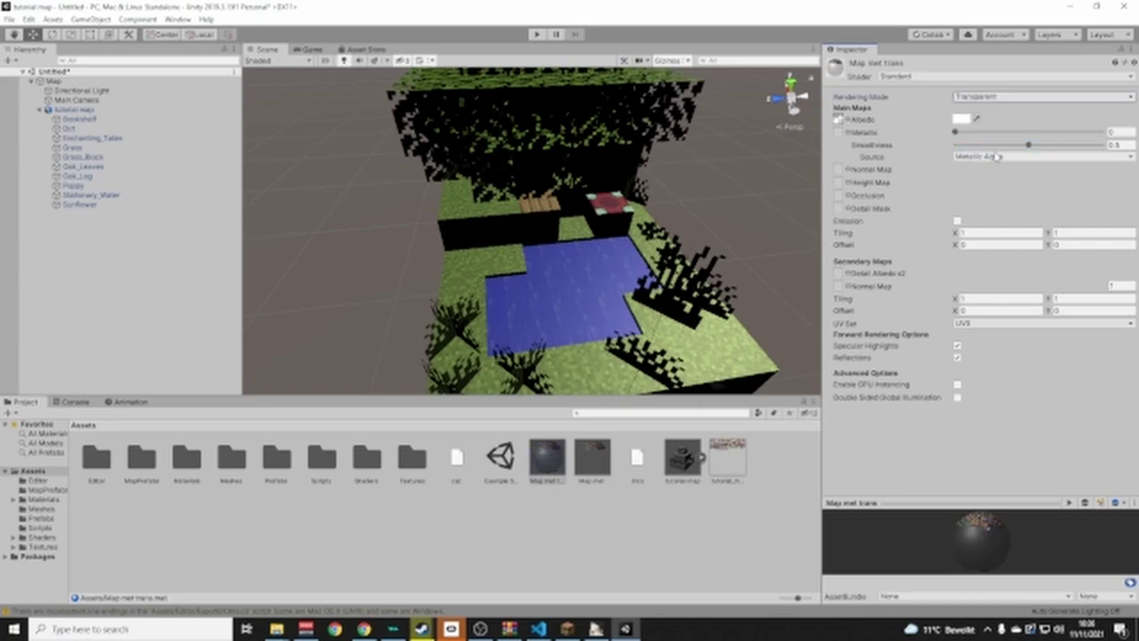
click(546, 472)
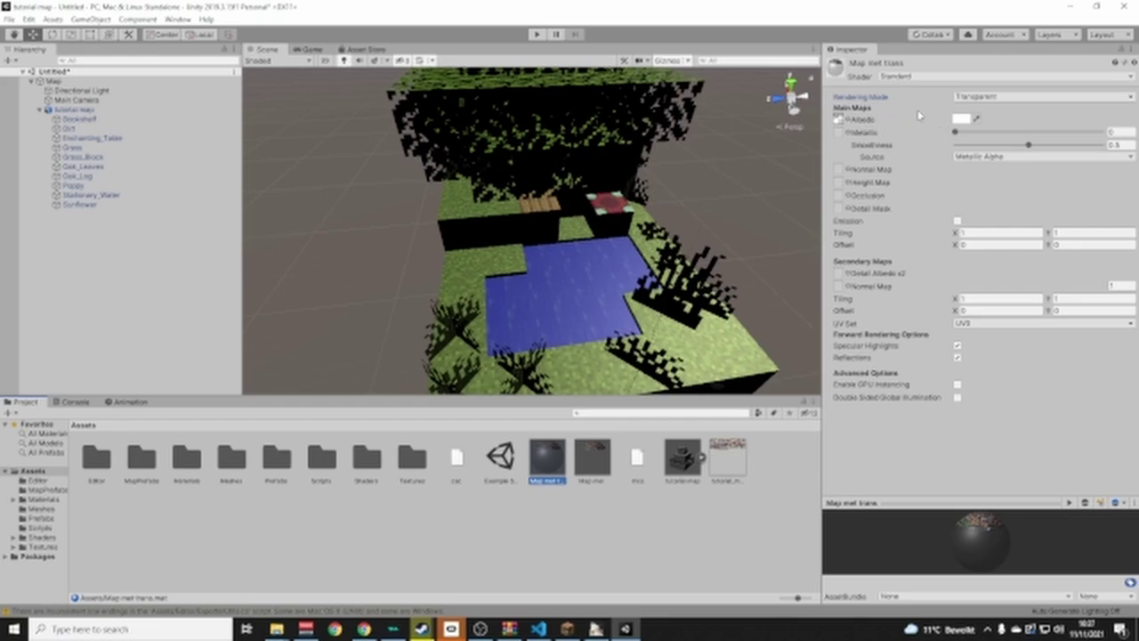
Set the alpha of Map mat trans's albedo color to 190, keeping the RGB 0-255 color mode
click(963, 119)
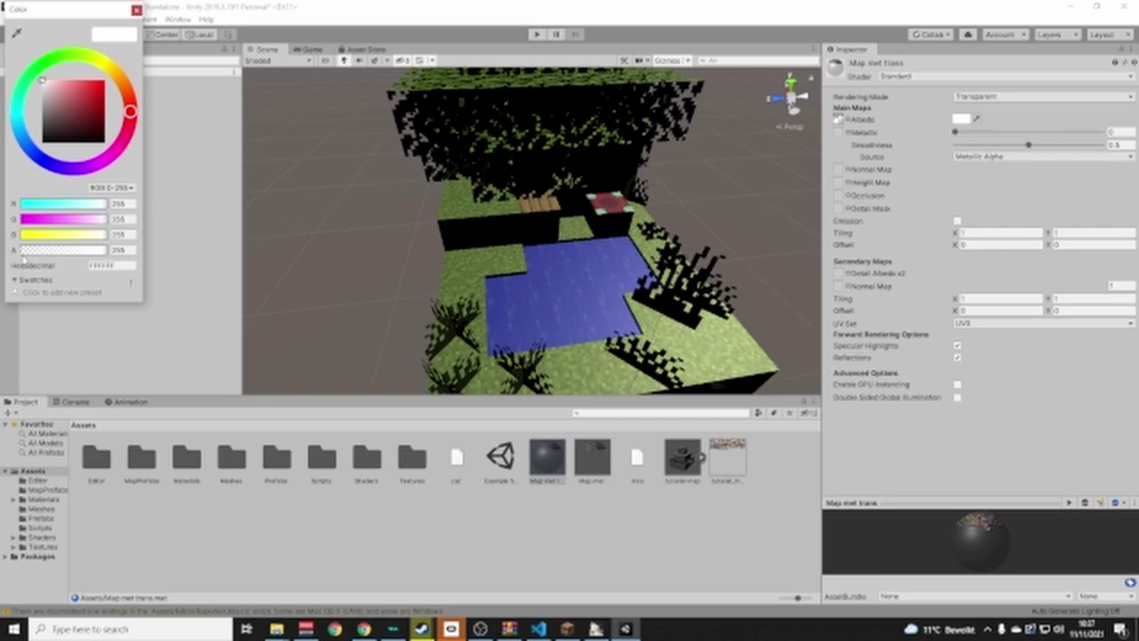
click(115, 252)
text(180)
click(124, 189)
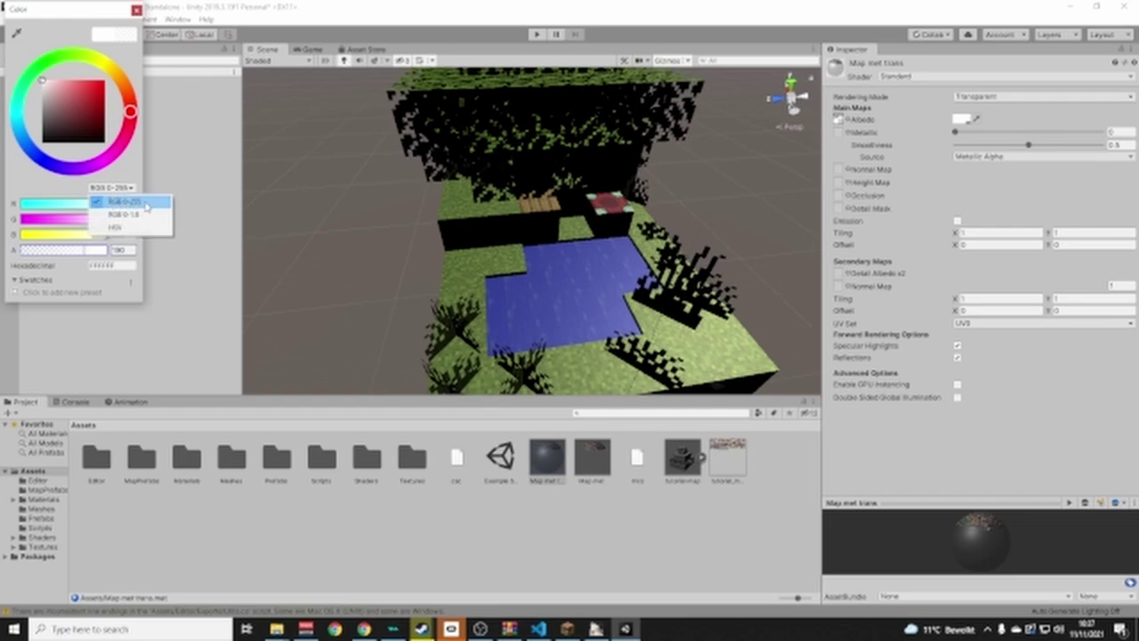
click(51, 182)
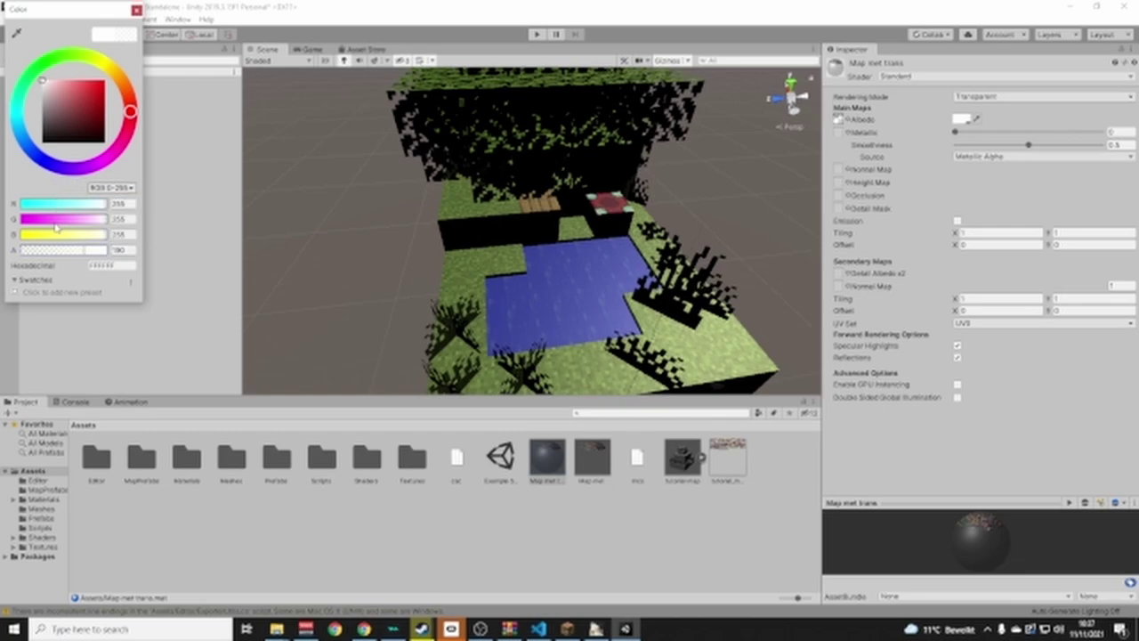
click(105, 189)
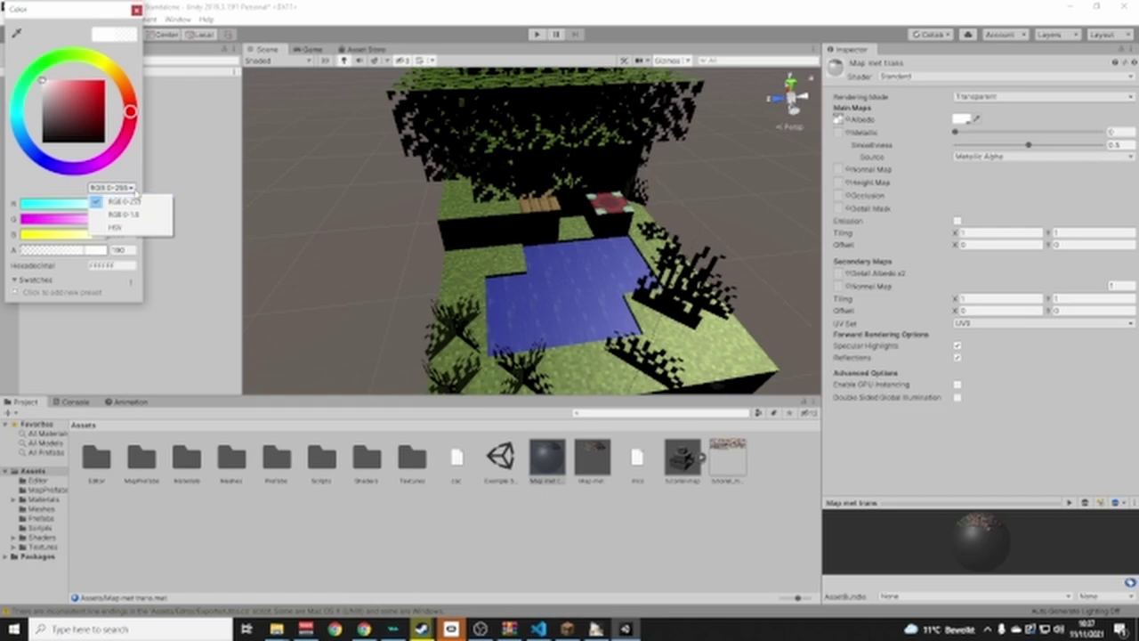
click(117, 181)
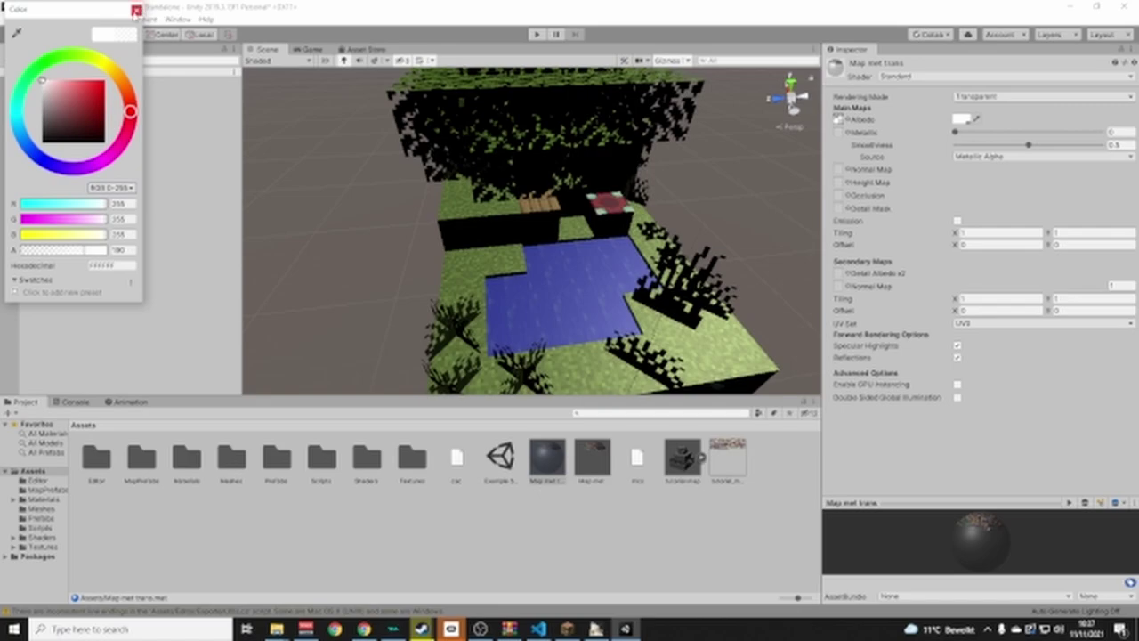
click(136, 11)
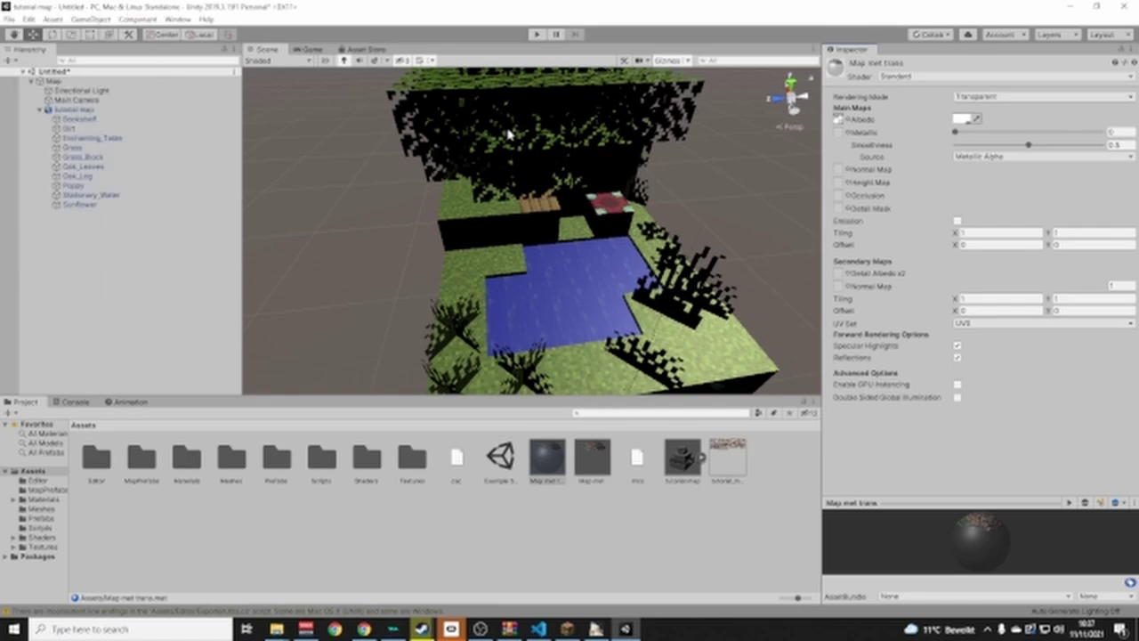
Apply the Map mat trans material to the Stationary_Water mesh
click(555, 478)
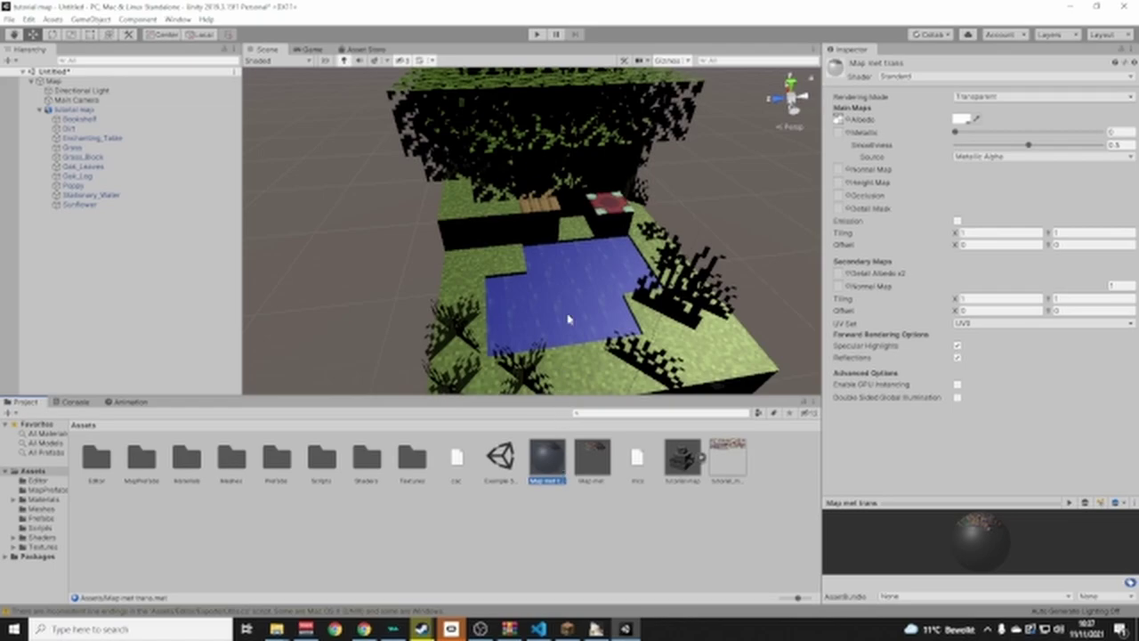
click(96, 195)
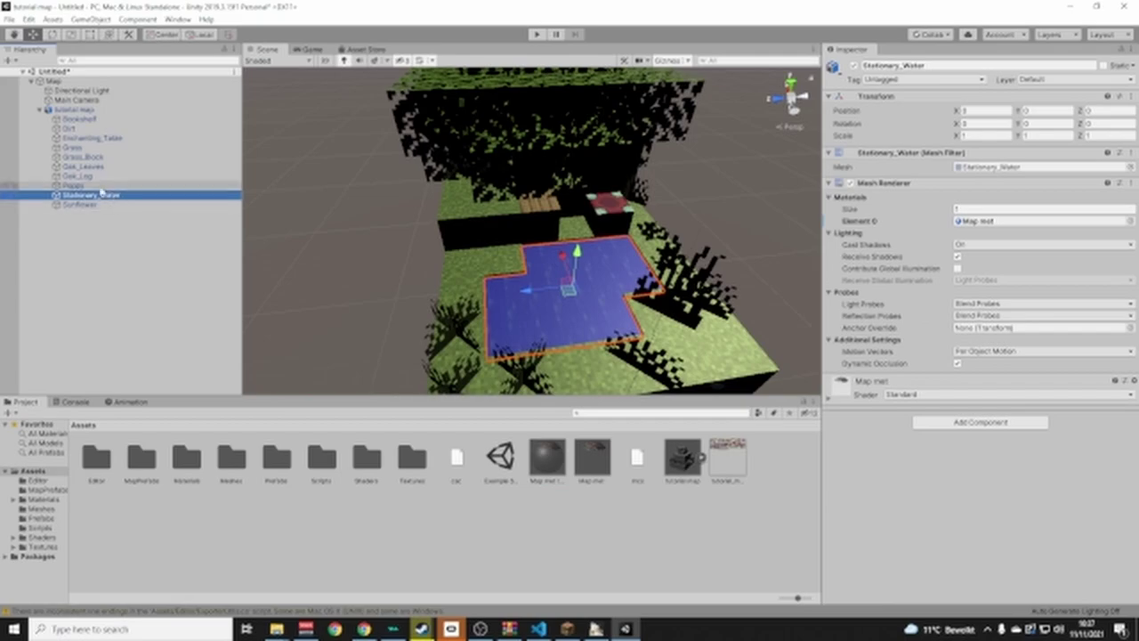
click(323, 255)
click(526, 276)
click(533, 291)
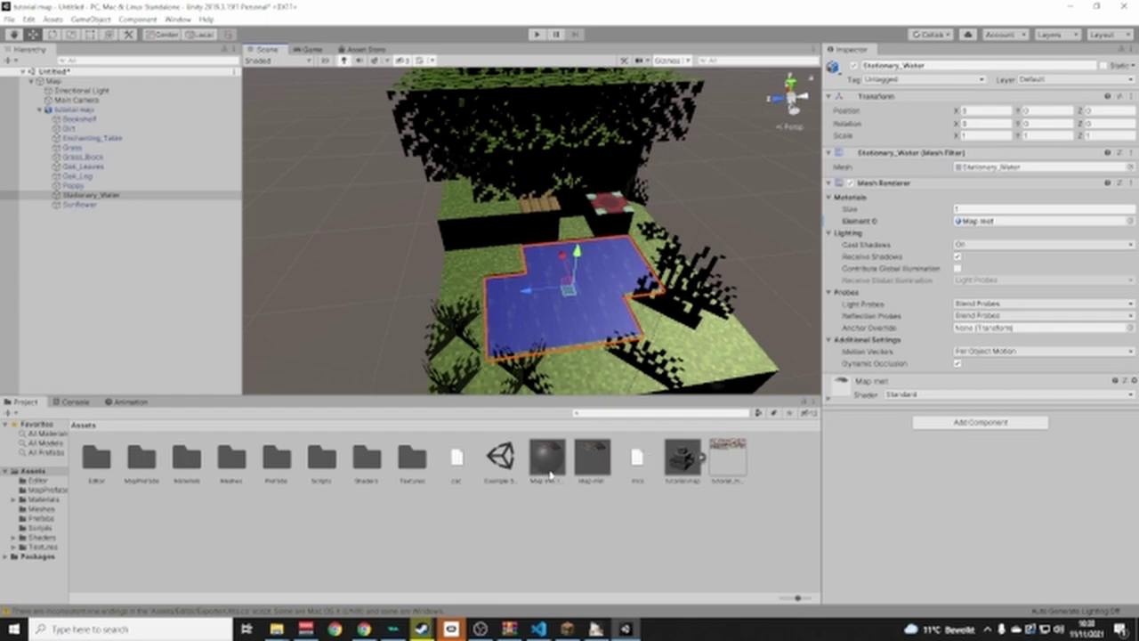
drag(549, 470, 961, 505)
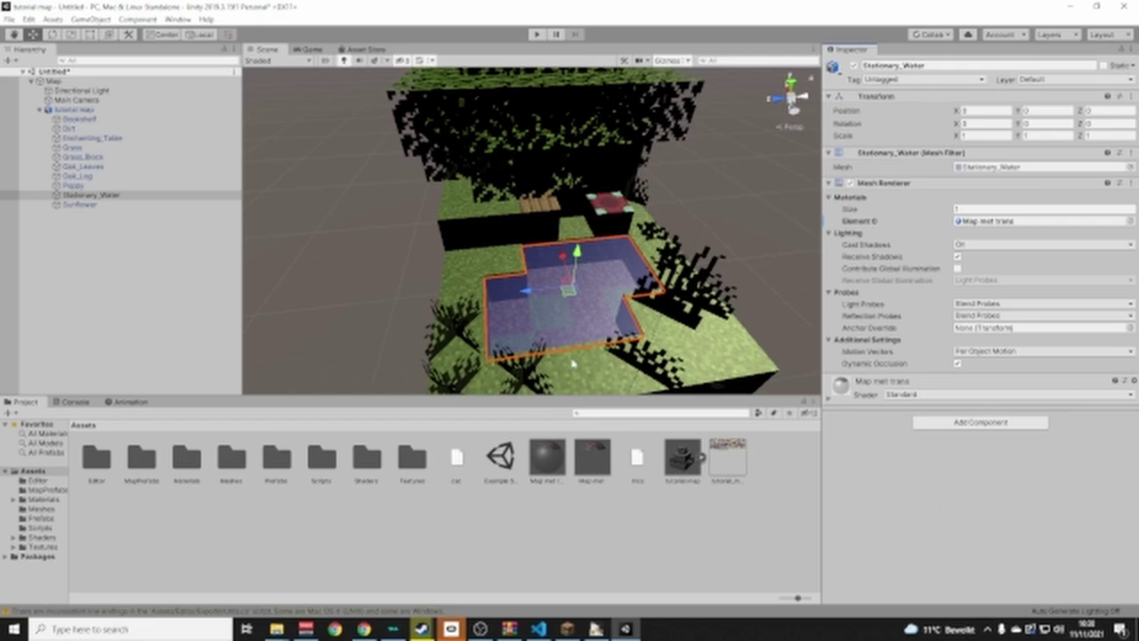
Add a Mesh Collider component to all child meshes of the tutorial map object, from Bookshelf through Sunflower
click(759, 191)
alt+drag(759, 192, 680, 303)
alt+scroll(680, 294, up, 6)
alt+drag(679, 295, 653, 281)
alt+scroll(436, 295, down, 6)
right_drag(649, 281, 587, 283)
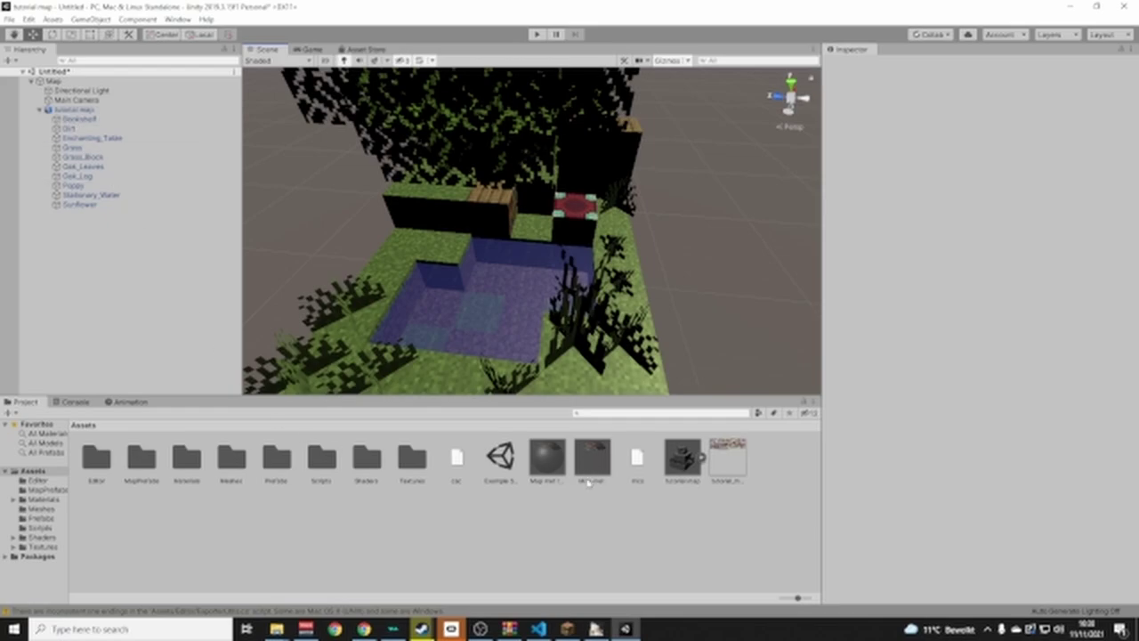
click(57, 119)
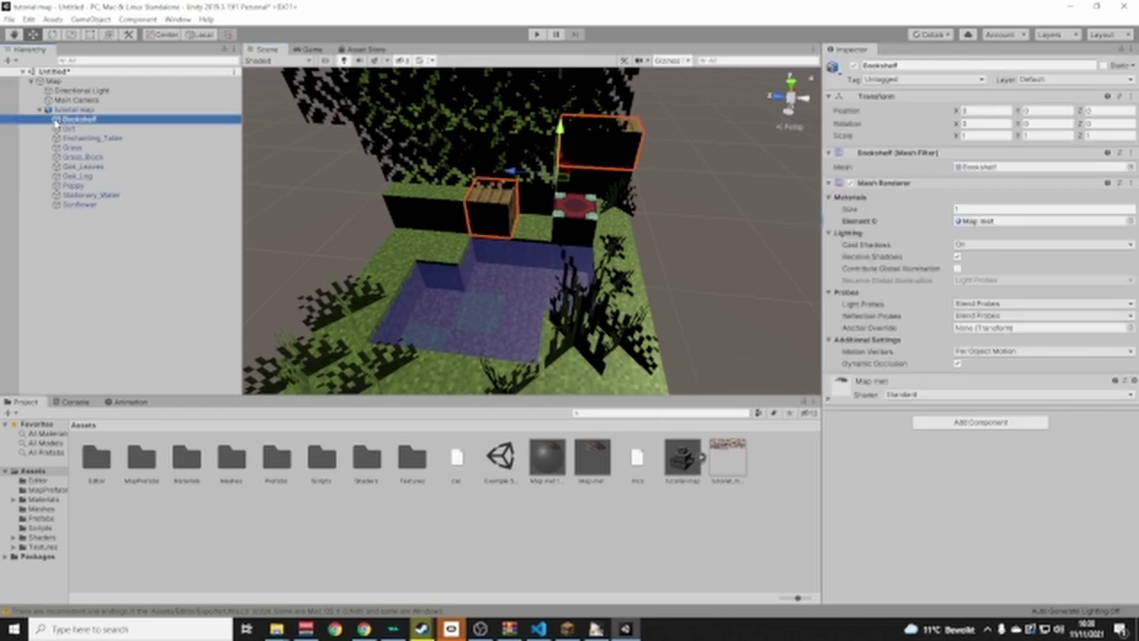
shift+click(80, 204)
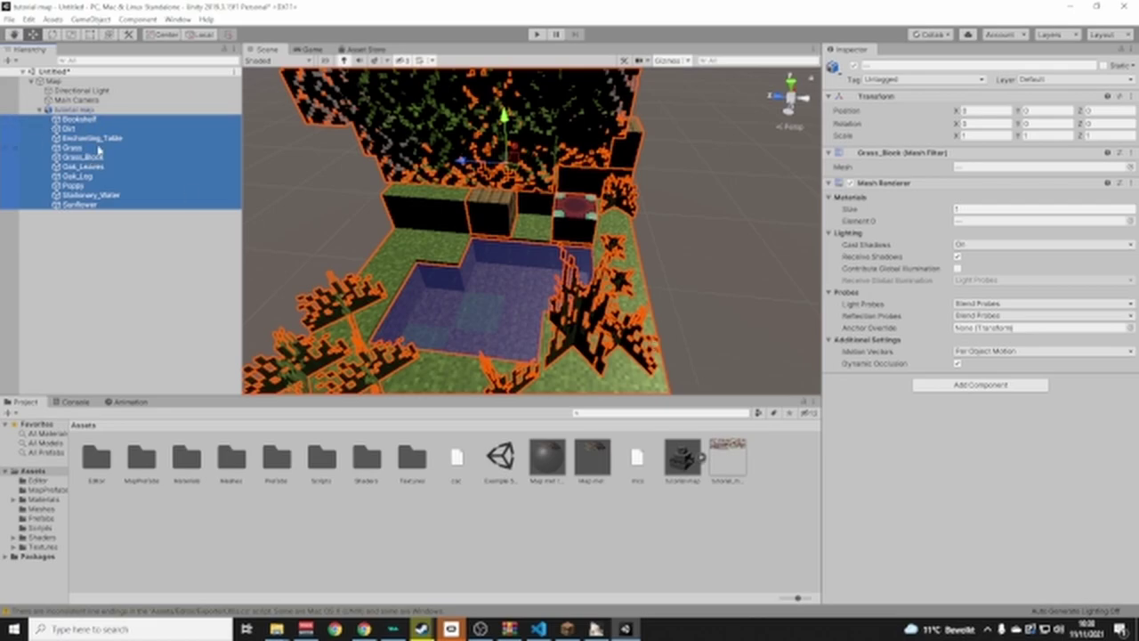
click(962, 386)
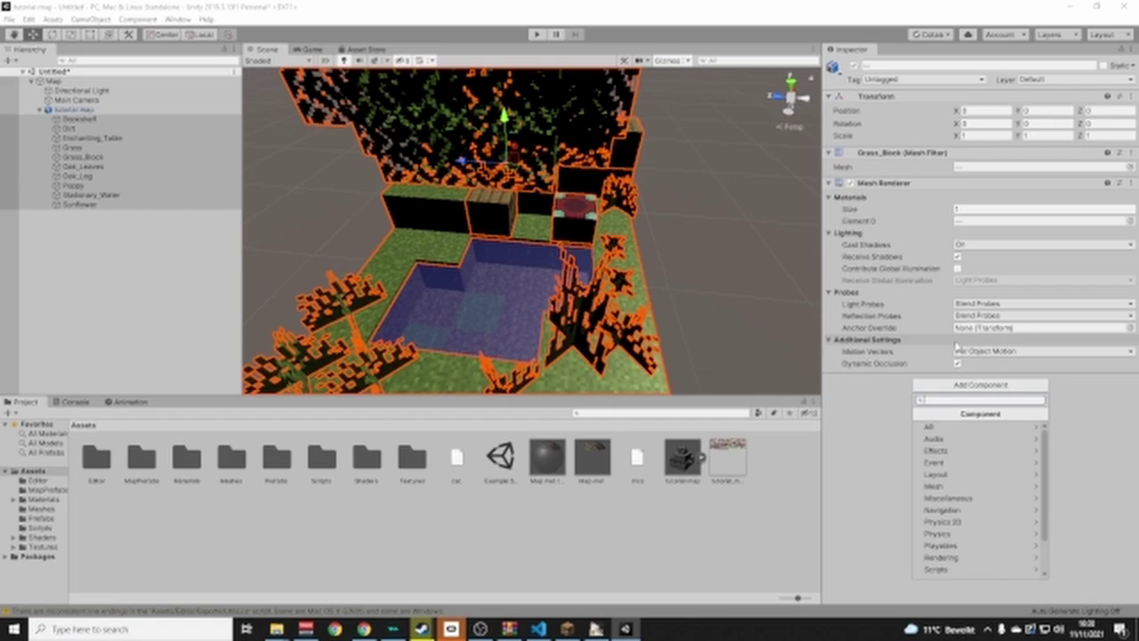
text(mesh)
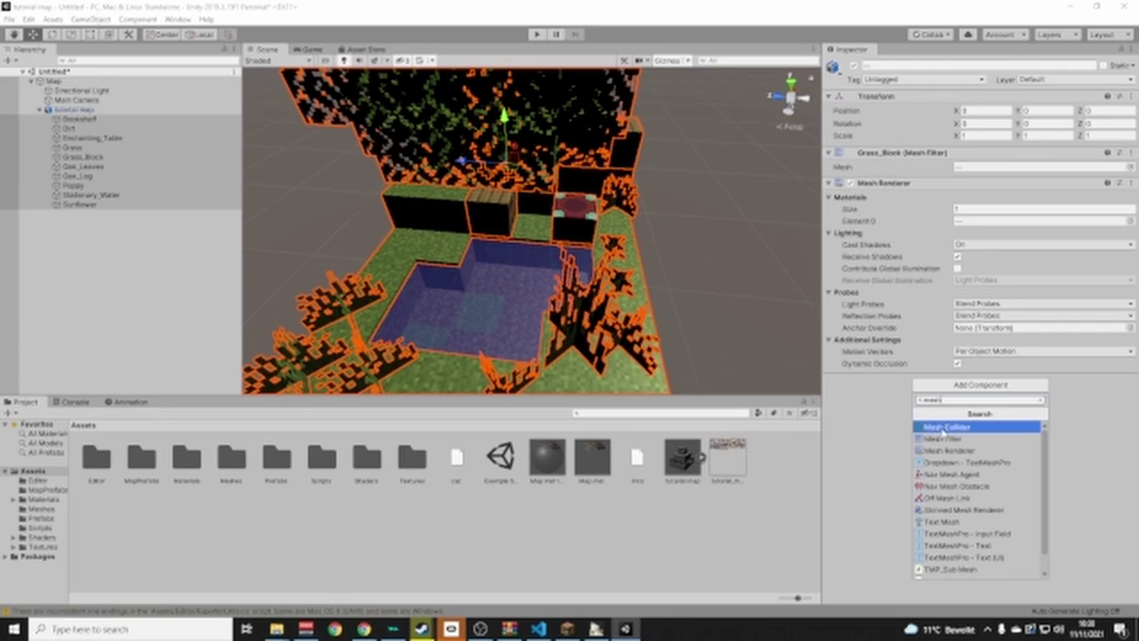
click(954, 429)
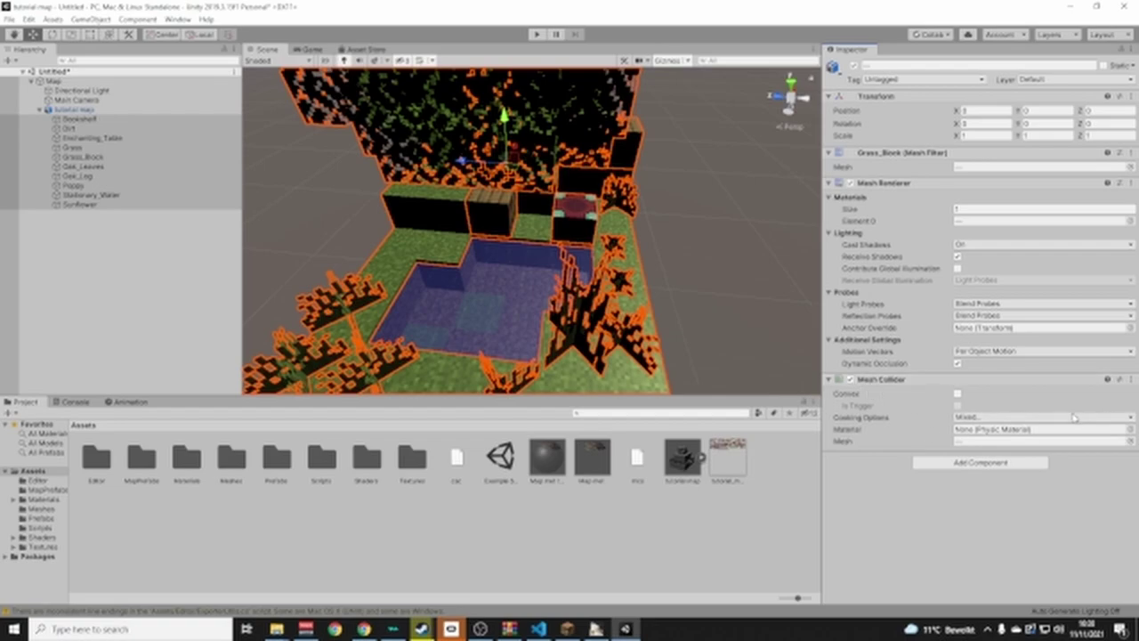
click(100, 287)
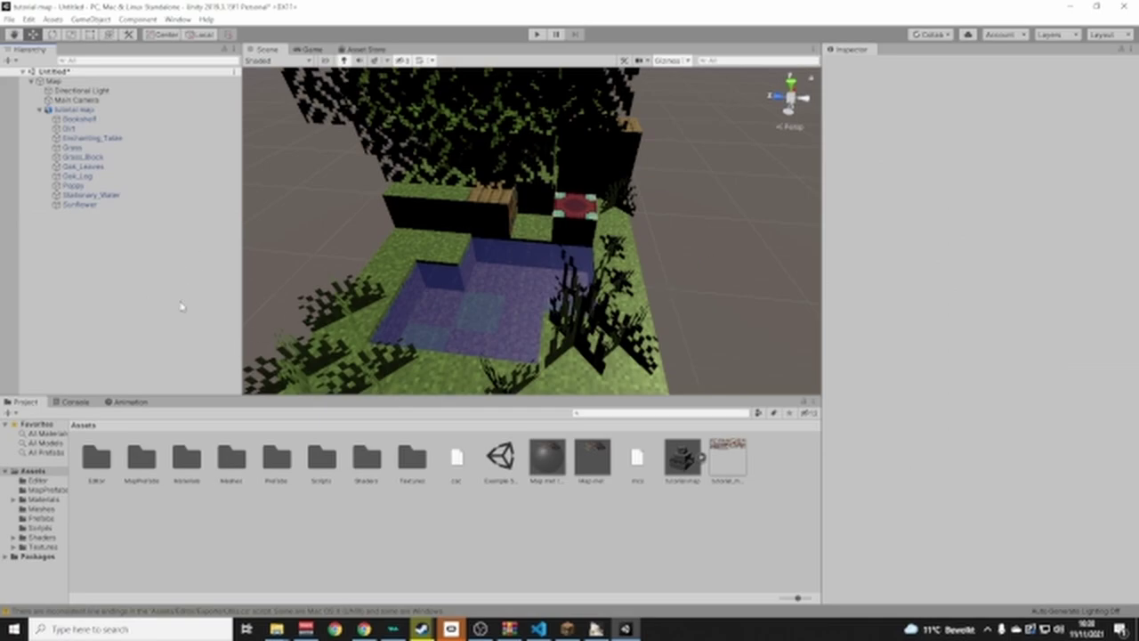
Disable the Mesh Collider on the Sunflower mesh and on the Grass plants mesh
alt+drag(581, 283, 513, 292)
click(513, 292)
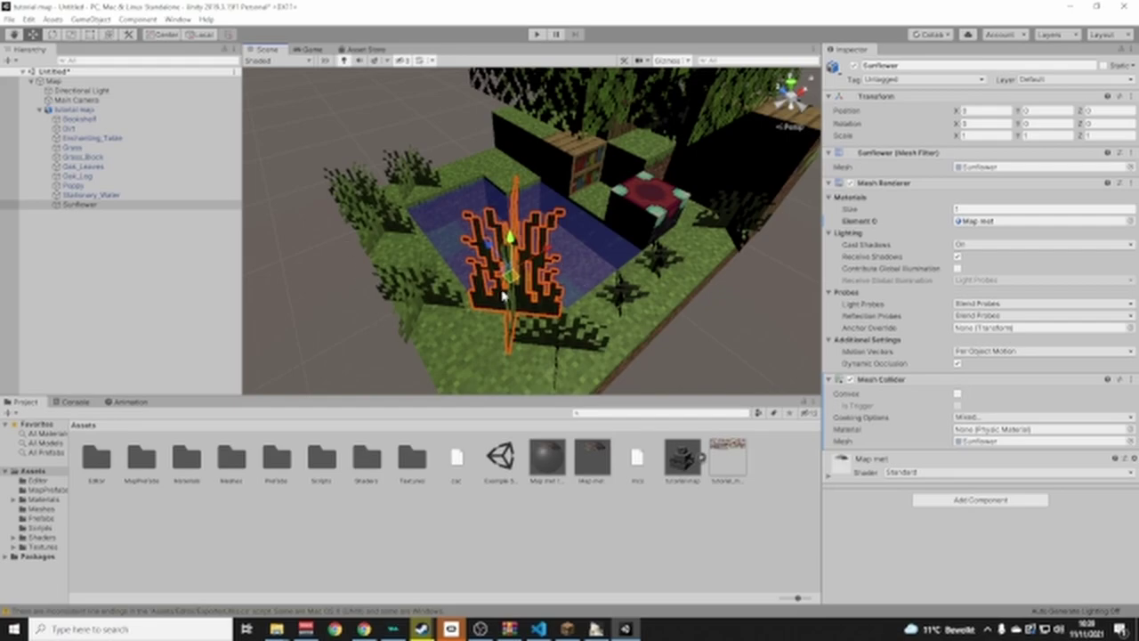
click(849, 379)
click(561, 341)
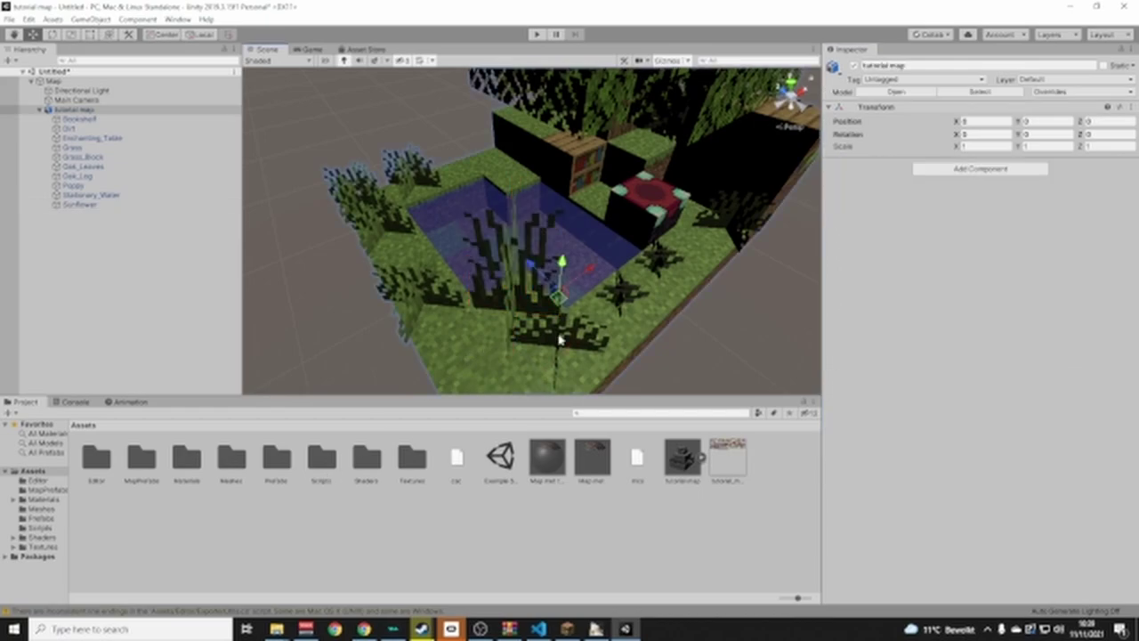
click(561, 341)
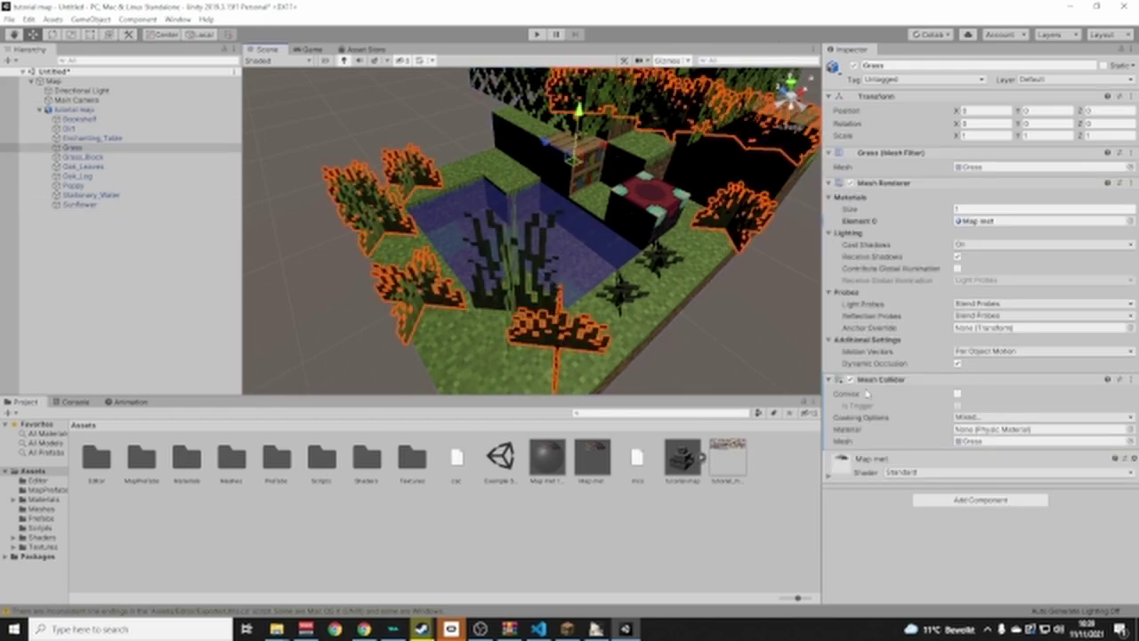
click(849, 379)
Disable the Mesh Collider on the small flower beside the pool and on the pool's water mesh
click(632, 294)
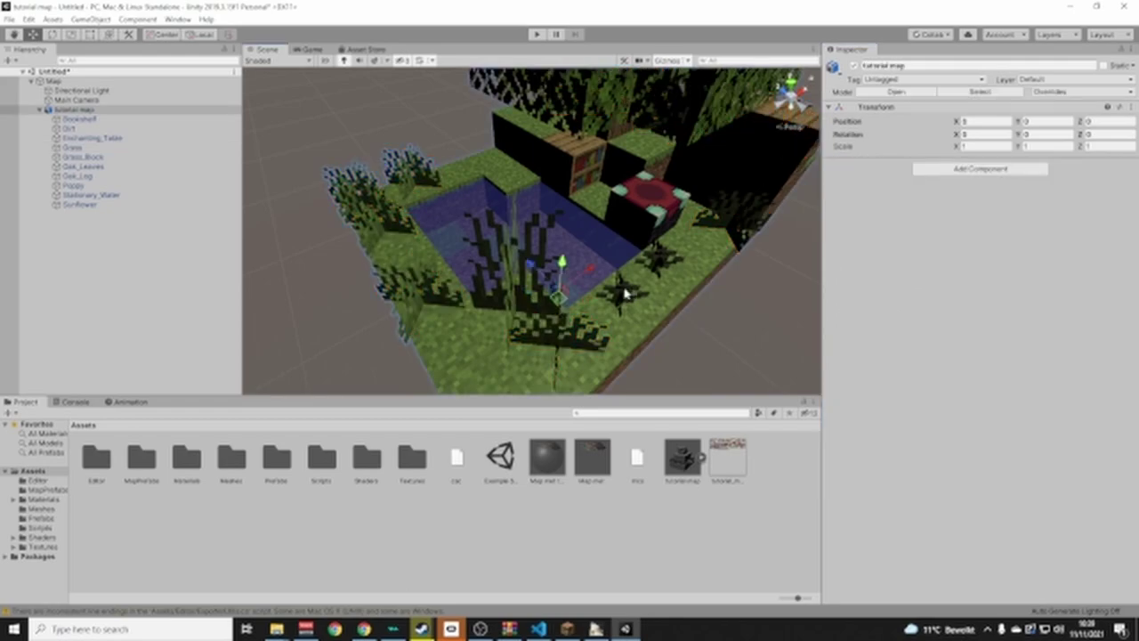
click(632, 294)
click(578, 256)
click(580, 252)
click(850, 379)
right_drag(630, 333, 627, 225)
click(644, 275)
right_drag(799, 249, 732, 314)
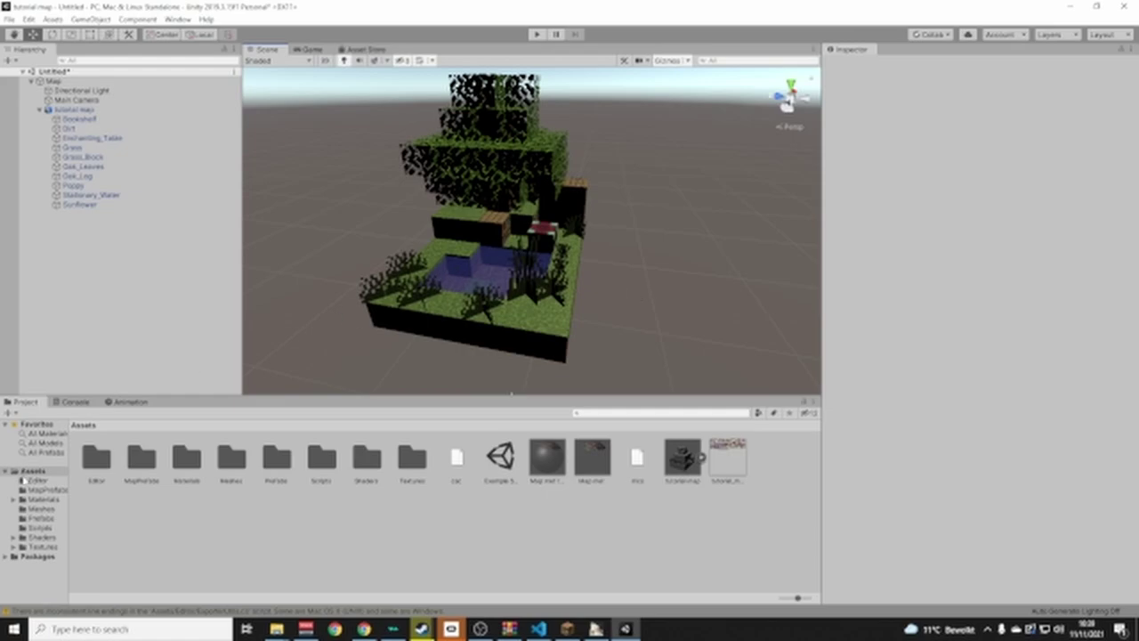
Place the TeleporterTreehouse prefab from MapPrefabs on the grass at the island's front corner beside the pool
click(29, 471)
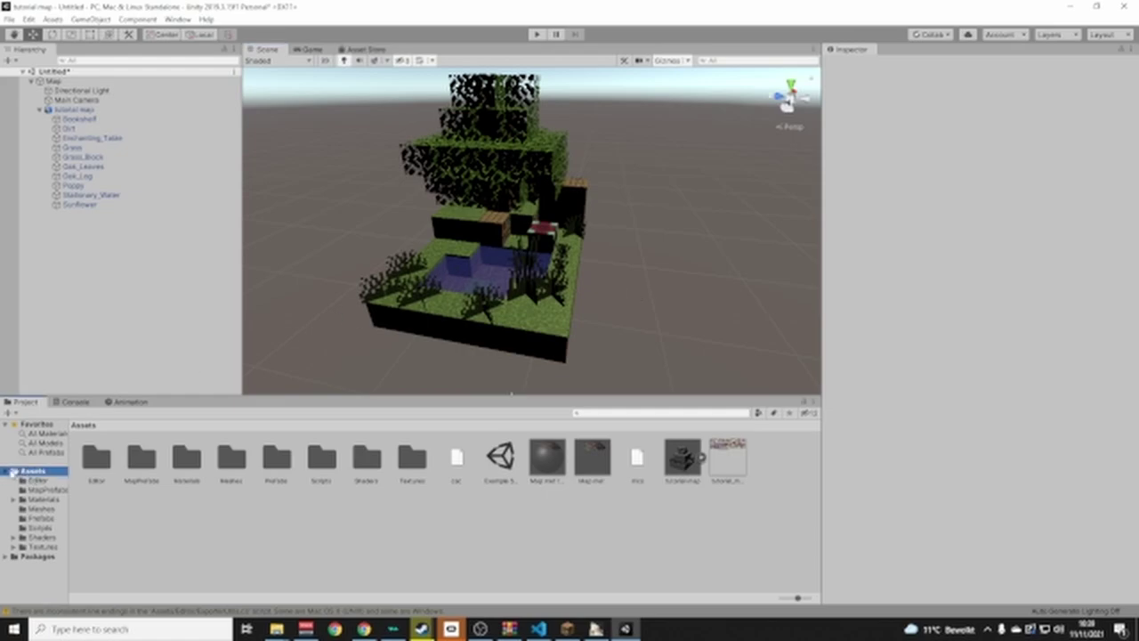
click(43, 490)
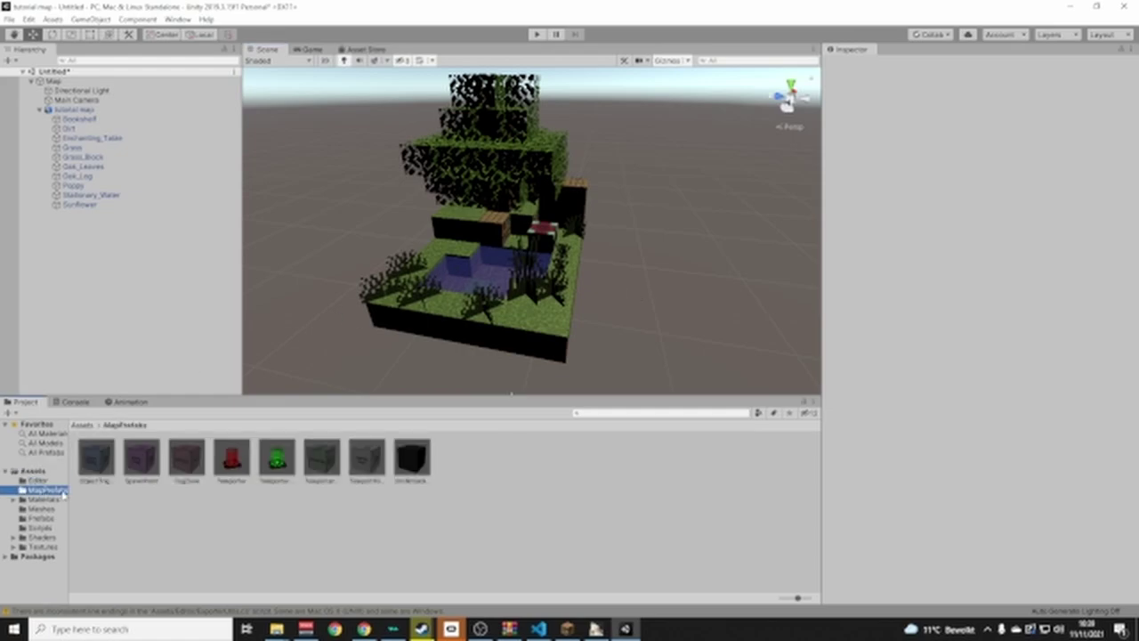
scroll(352, 347, up, 10)
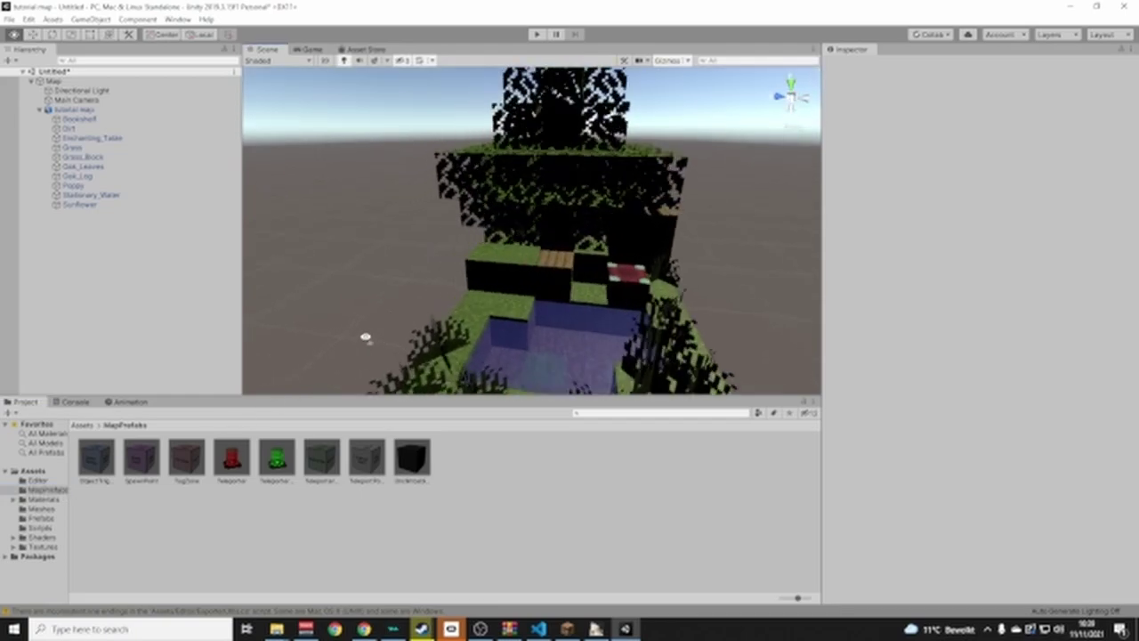
drag(276, 457, 558, 285)
right_drag(563, 286, 730, 386)
drag(428, 146, 628, 256)
right_drag(561, 194, 565, 112)
click(690, 166)
key(w)
scroll(545, 257, down, 3)
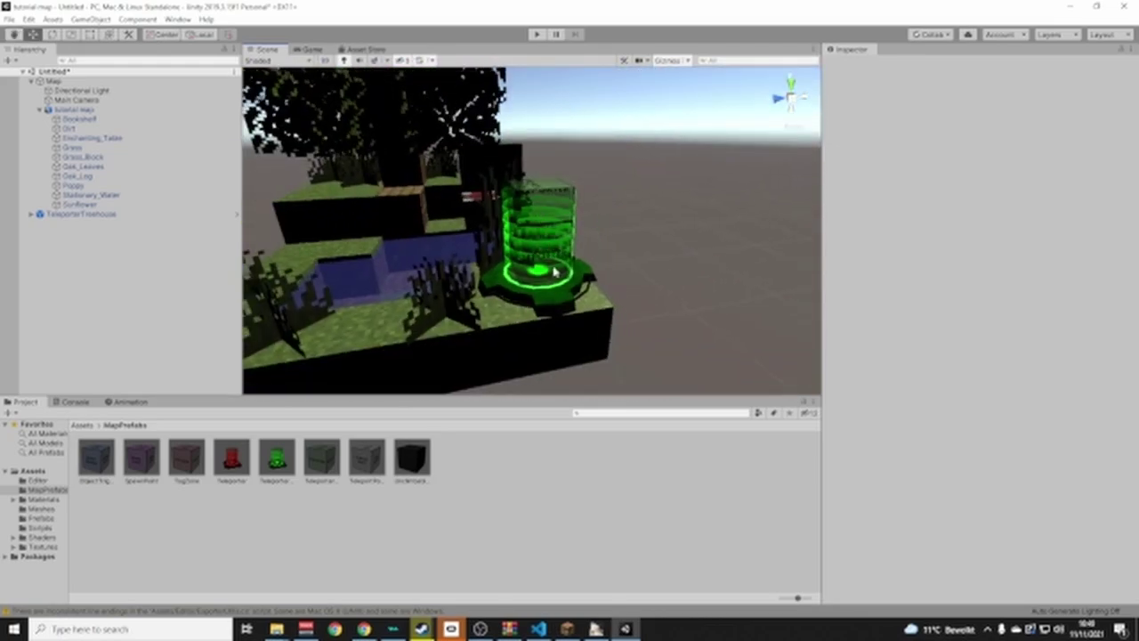
Add the SpawnPoint prefab to the scene and move it over the back of the pool
right_drag(570, 171, 641, 179)
key(a)
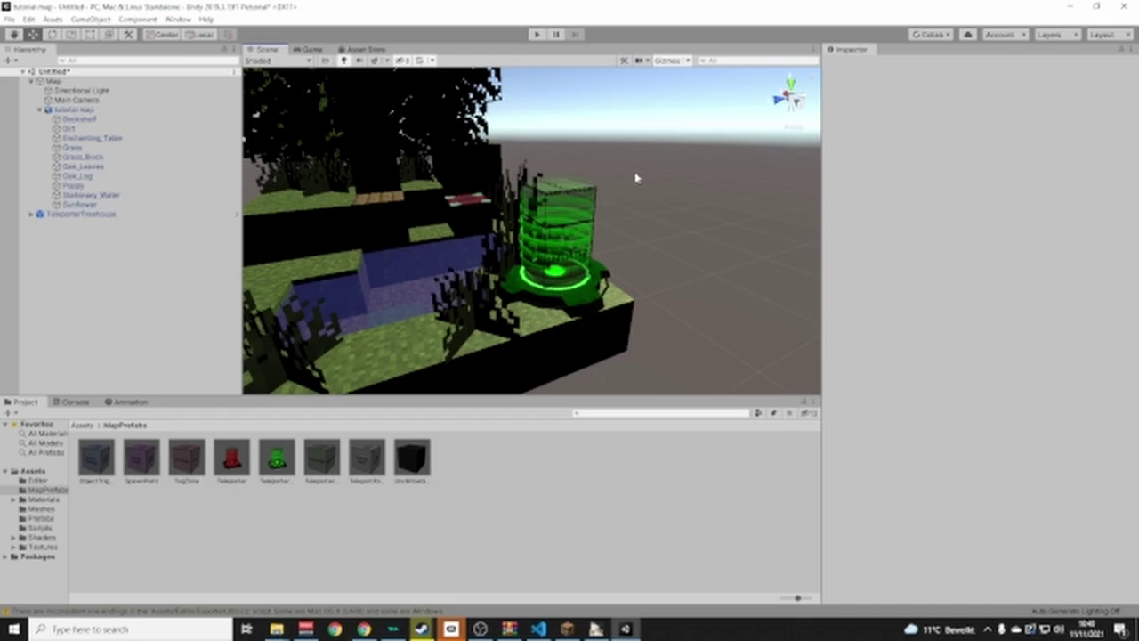
right_drag(641, 163, 680, 167)
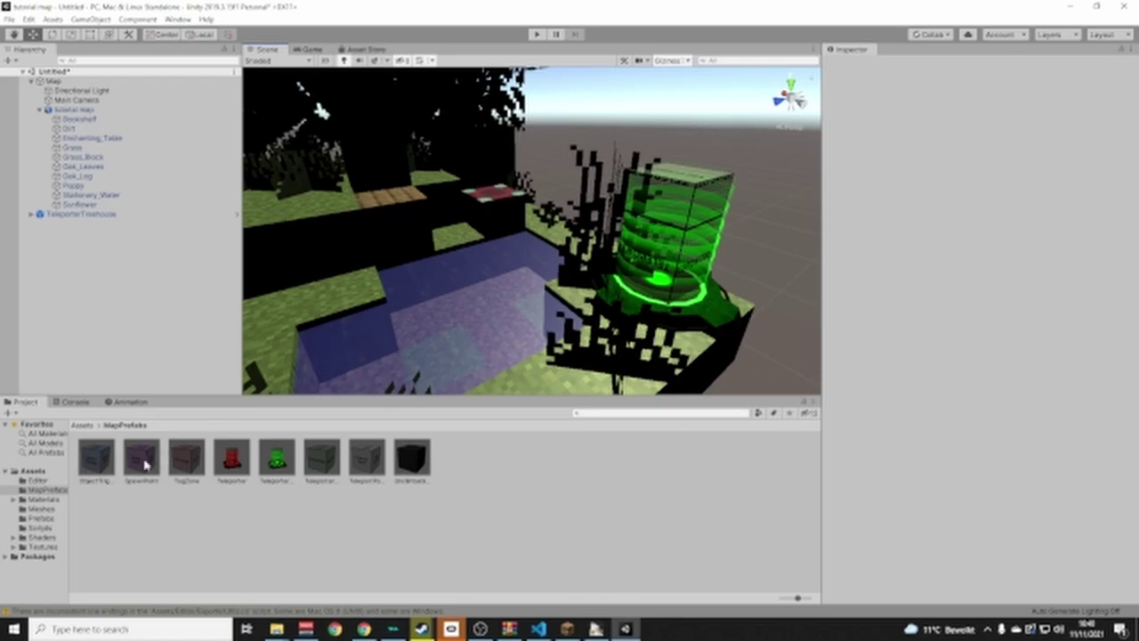
drag(145, 472, 460, 345)
drag(451, 292, 557, 270)
alt+drag(552, 167, 436, 223)
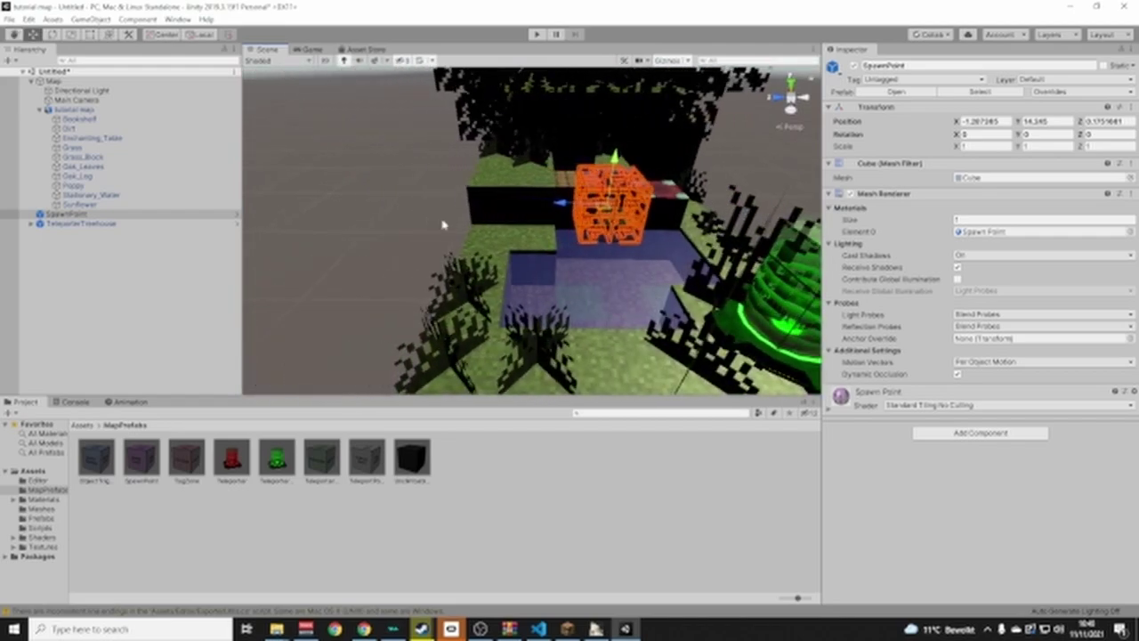
key(ctrl+d)
drag(559, 204, 479, 202)
shift+click(611, 210)
alt+drag(612, 212, 552, 251)
click(588, 244)
click(509, 224)
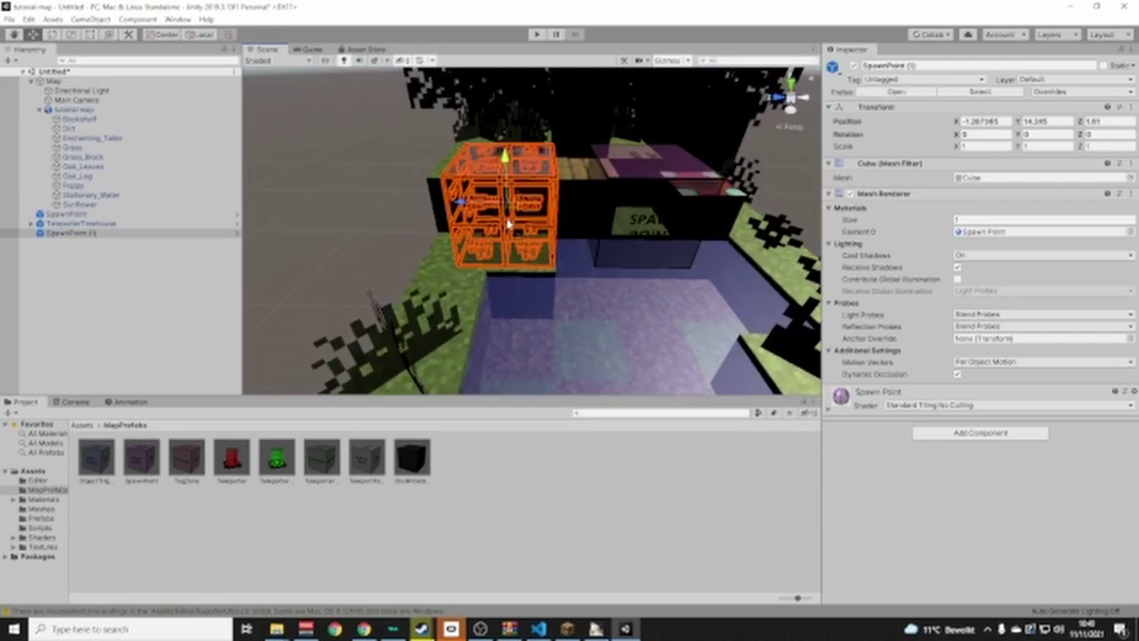
key(Delete)
Duplicate the SpawnPoint cube and move the copy along Z beside the original, leaving a gap between them
click(612, 214)
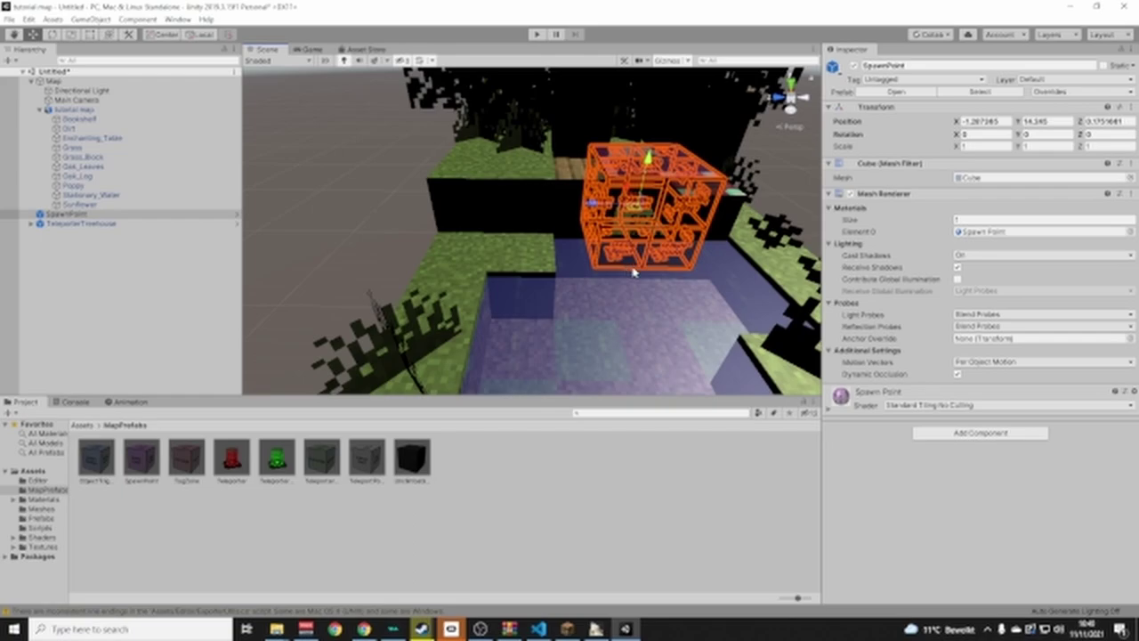
key(ctrl+d)
drag(602, 209, 459, 204)
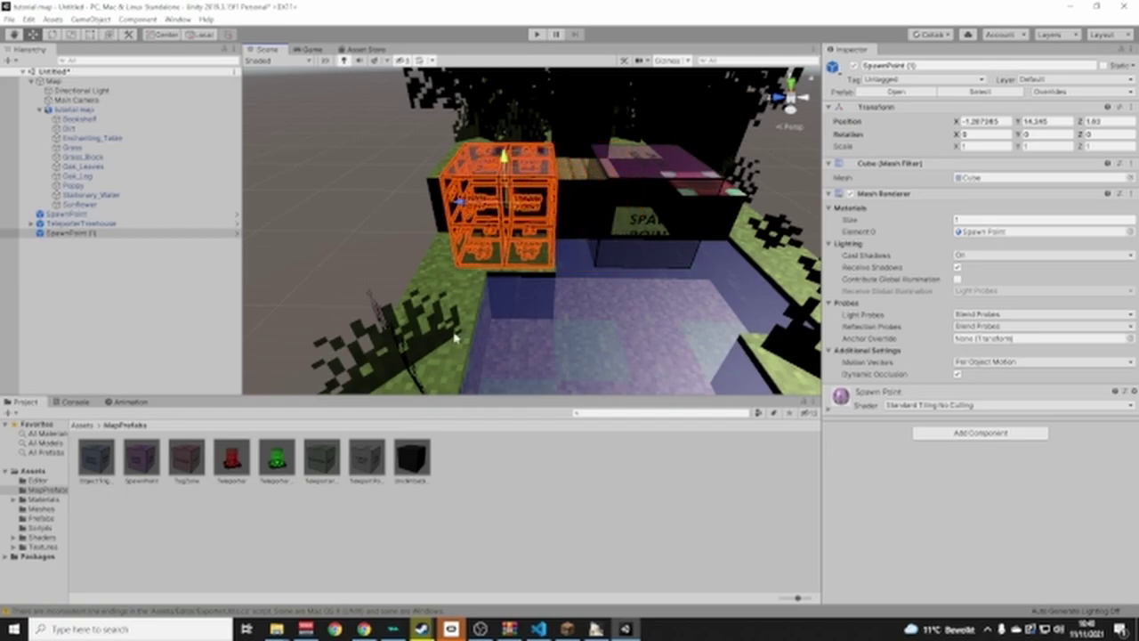
Duplicate both SpawnPoint cubes together and place the copies in front of the pair to form a two-by-two group
click(641, 215)
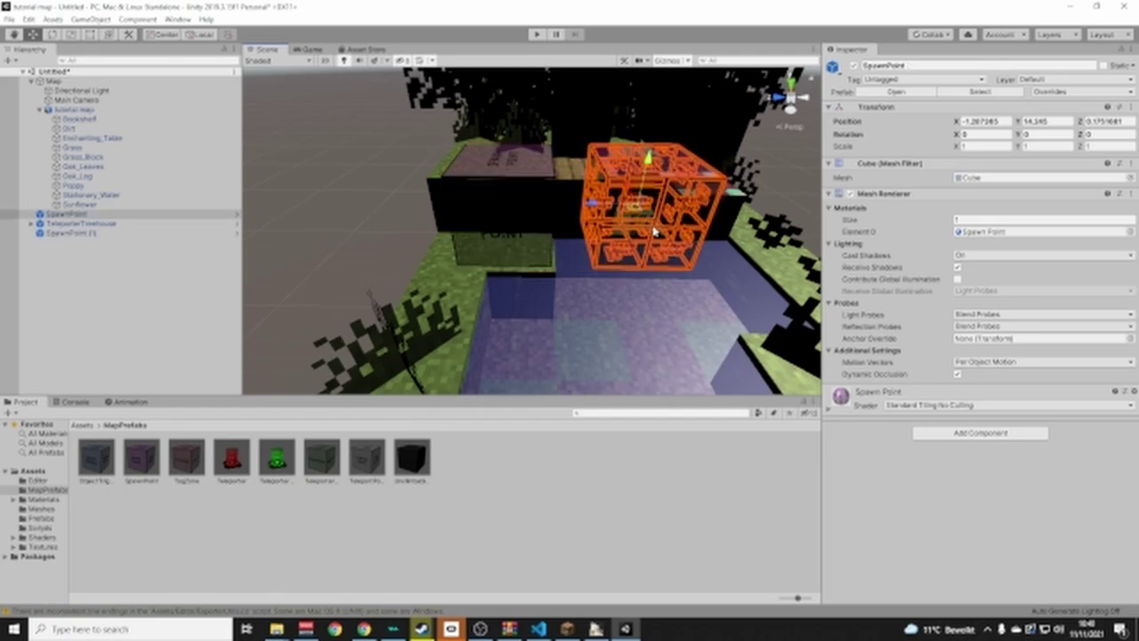
shift+click(478, 234)
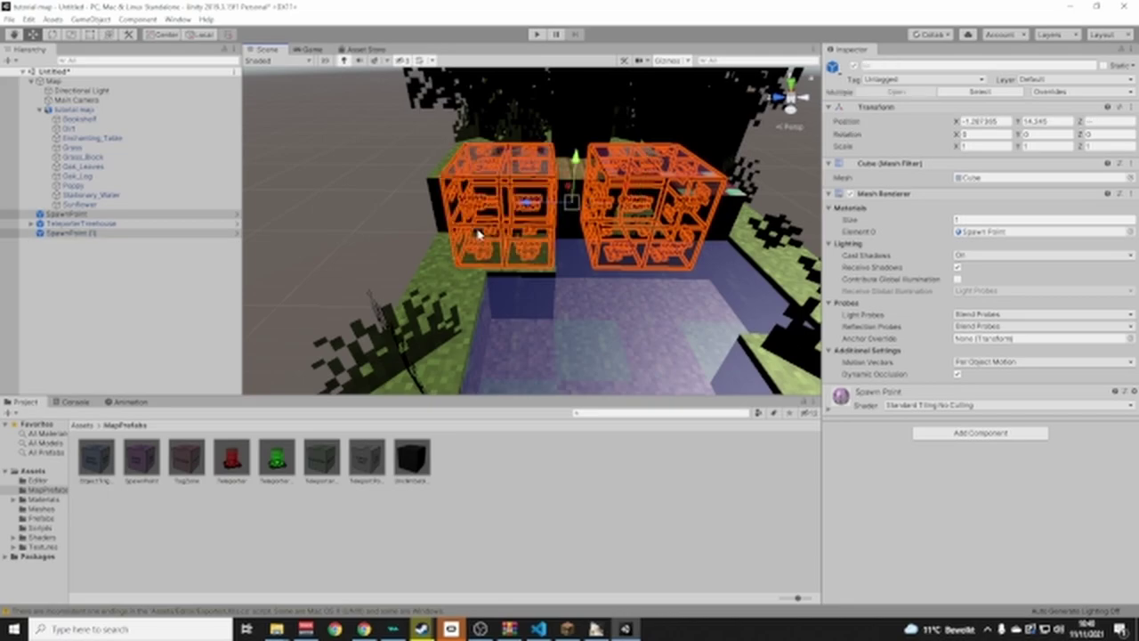
right_drag(478, 234, 556, 235)
alt+drag(457, 205, 660, 177)
key(ctrl+d)
click(773, 223)
alt+drag(773, 223, 551, 216)
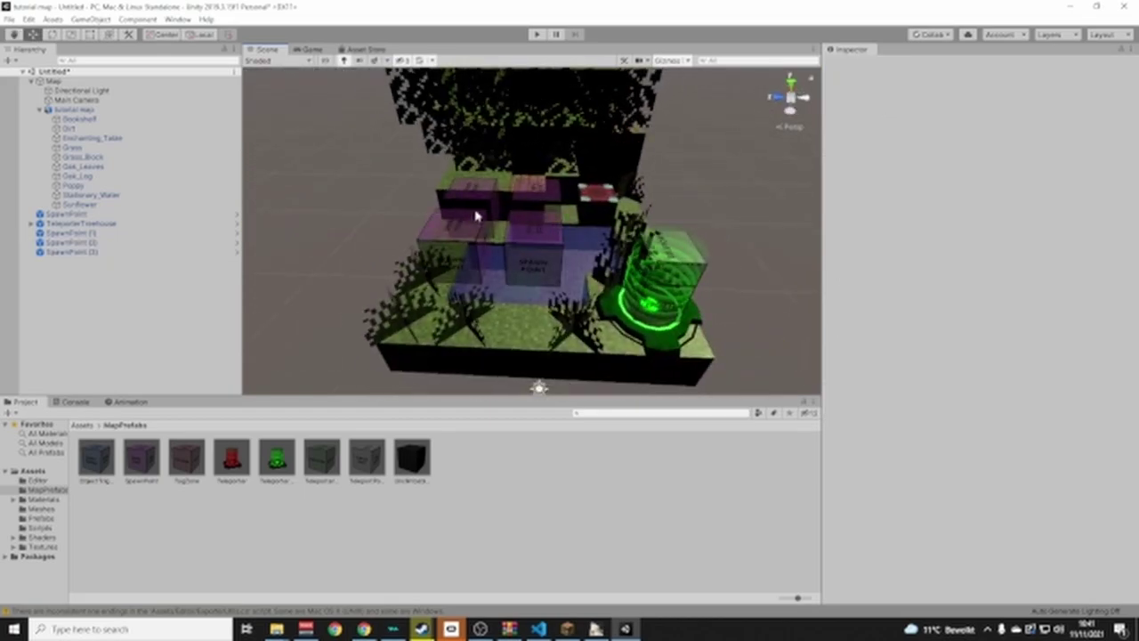
Make the four SpawnPoint cubes and TeleporterTreehouse children of the Map object, and collapse Map in the hierarchy
click(32, 81)
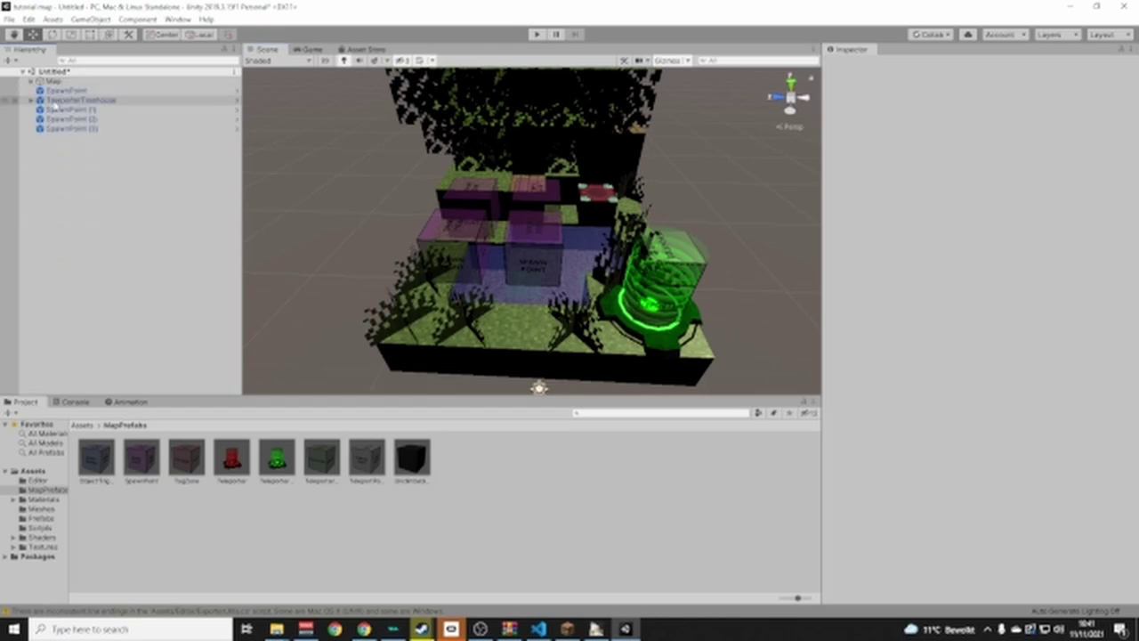
click(32, 81)
click(31, 81)
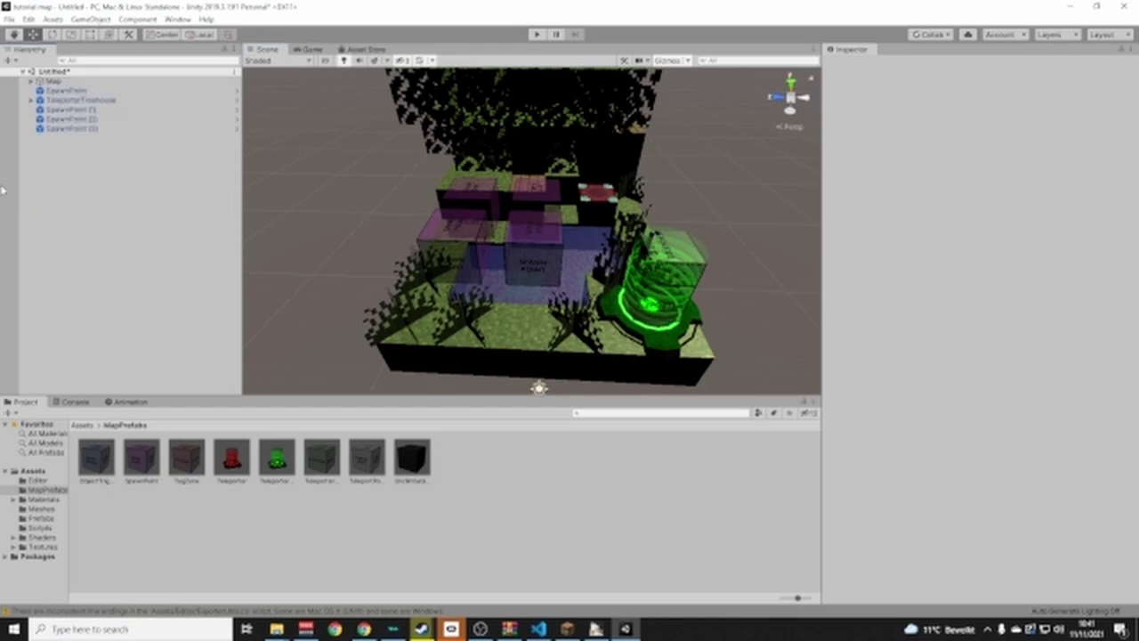
click(54, 91)
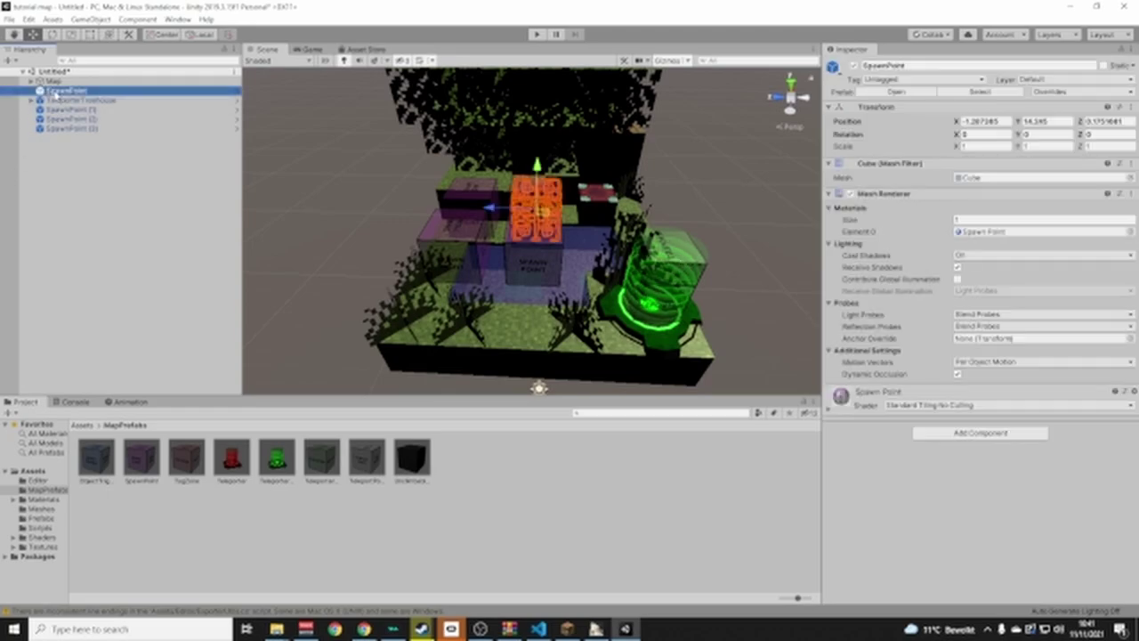
shift+click(68, 129)
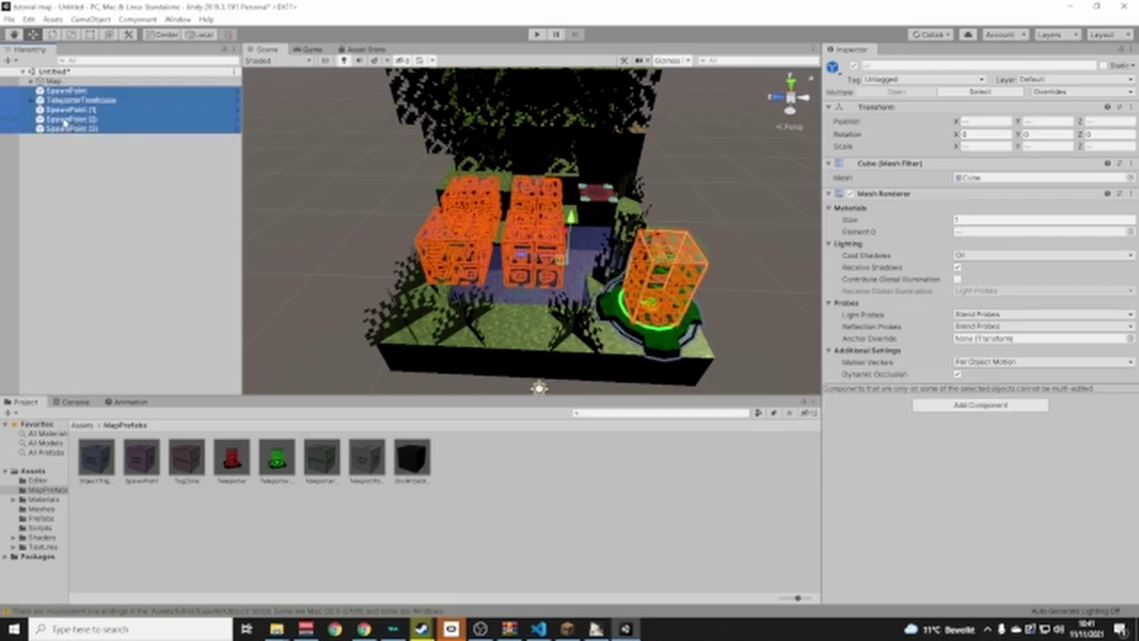
drag(55, 122, 80, 85)
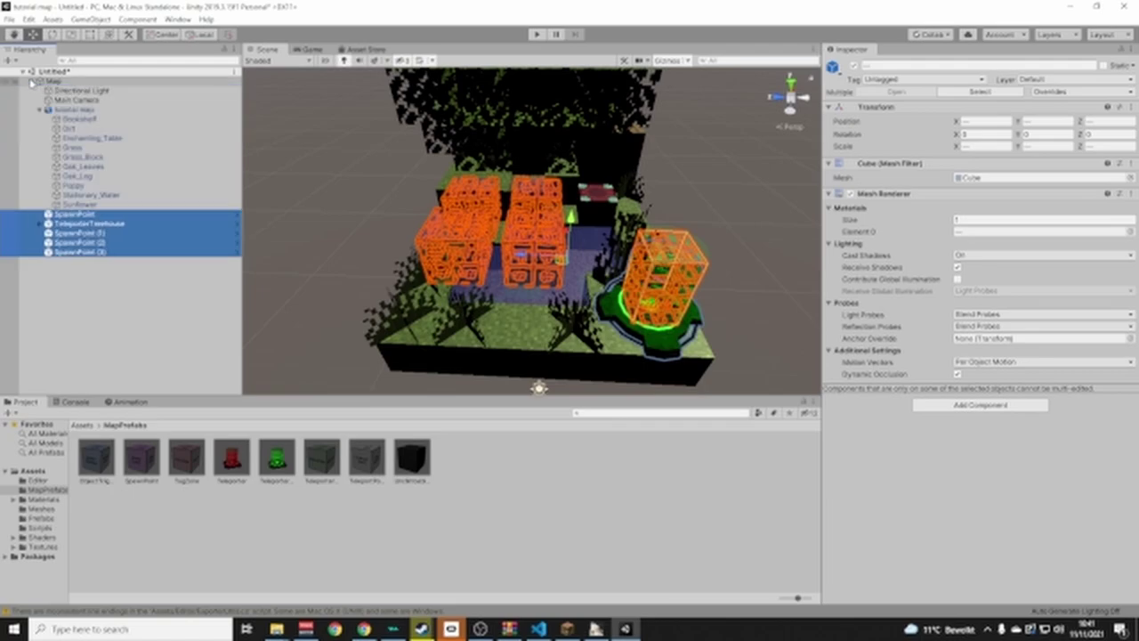
click(31, 82)
click(31, 82)
click(31, 82)
click(31, 82)
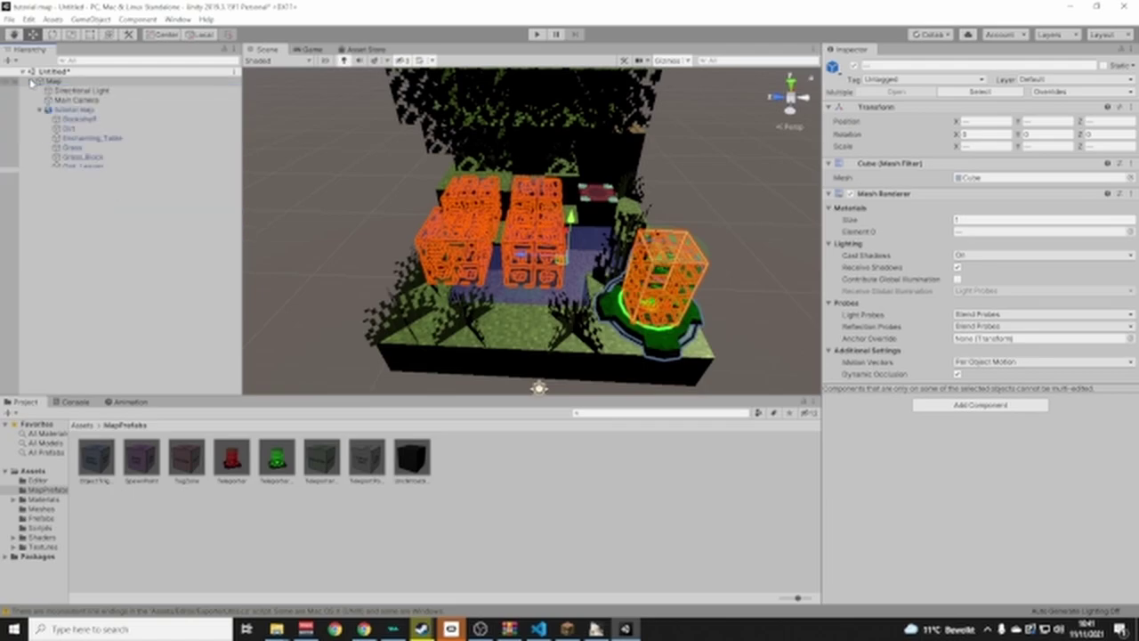
click(52, 294)
click(31, 82)
click(31, 82)
Add a Map Descriptor component to the Map object
click(49, 82)
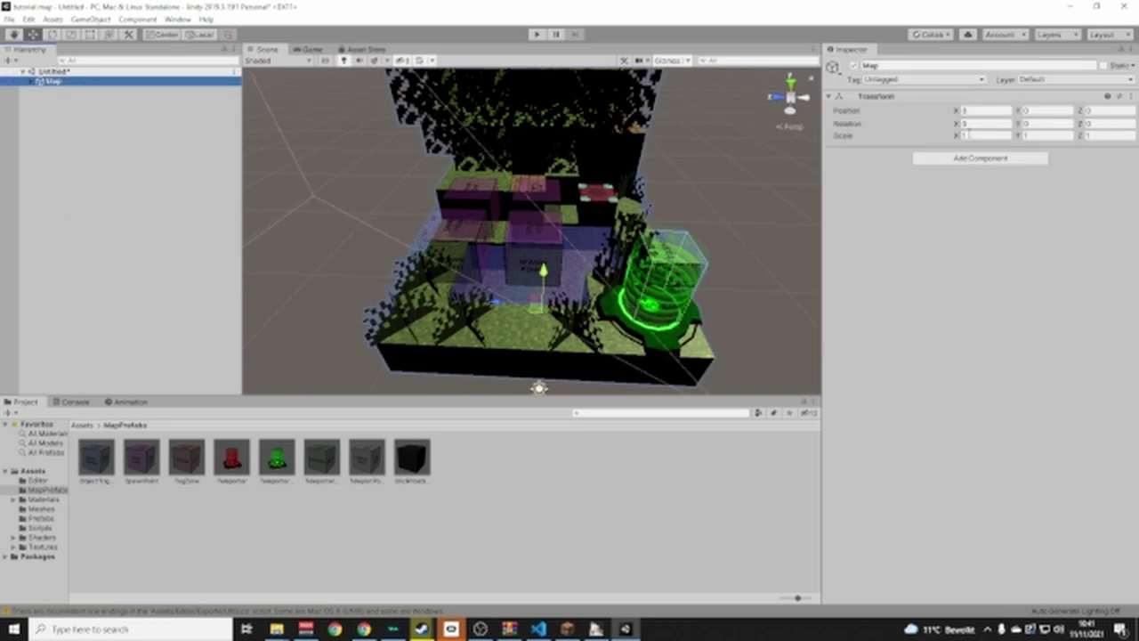
click(972, 159)
key(BackSpace)
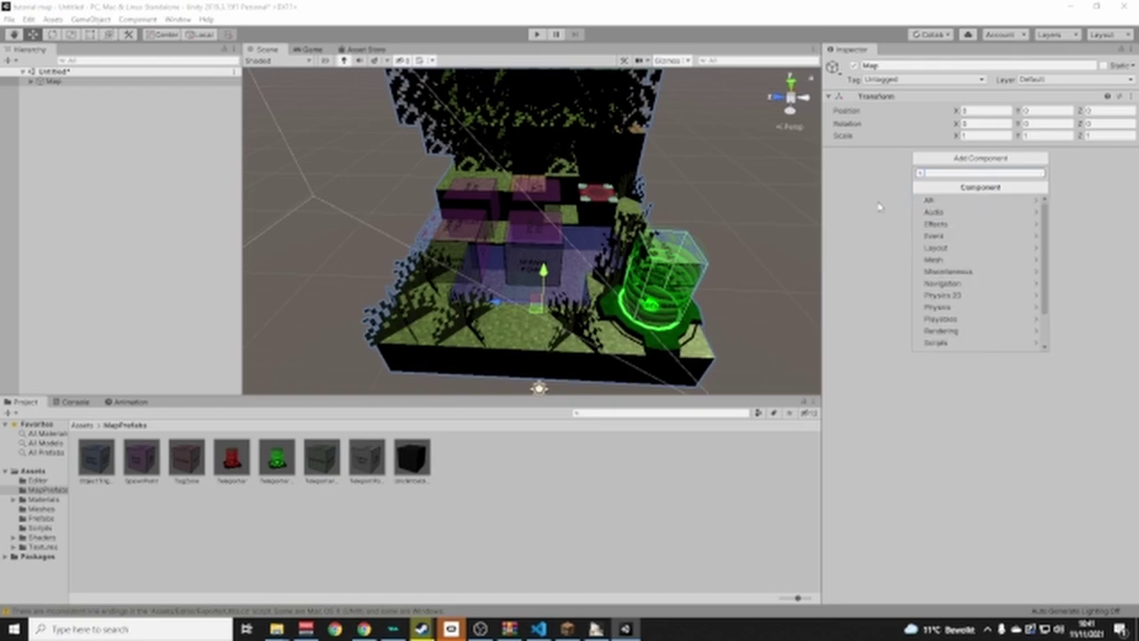
text(map)
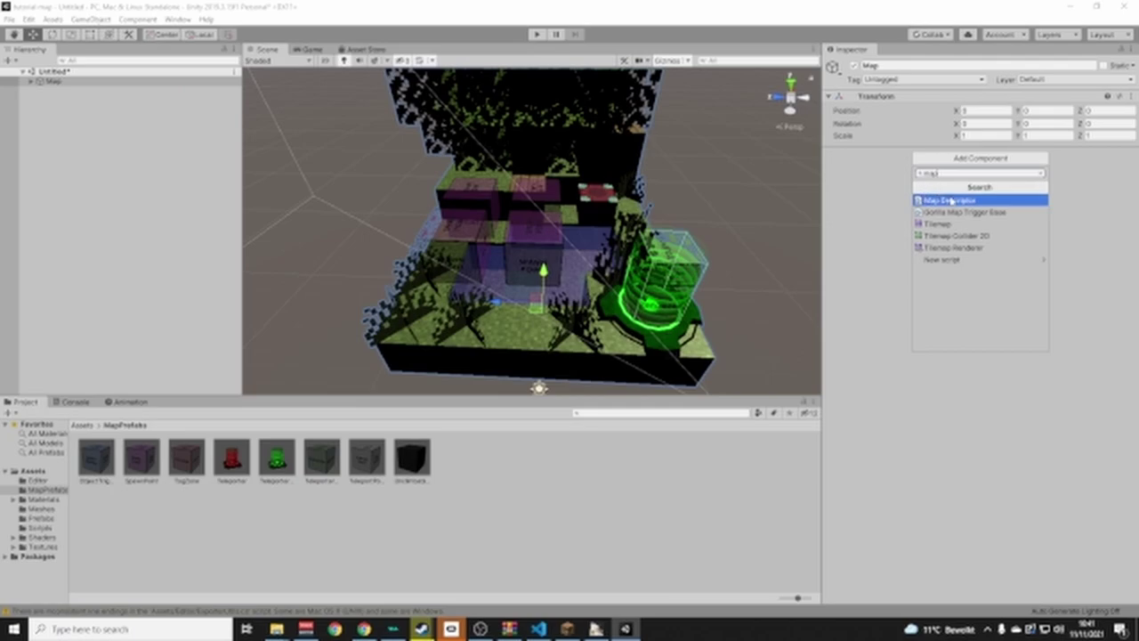
click(956, 201)
Name the map "tutorial map" in the Map Descriptor and fill in the author name and a subscribe-on-YouTube description
click(972, 166)
text(tutorial map)
key(Tab)
text(DJ Banana Mania)
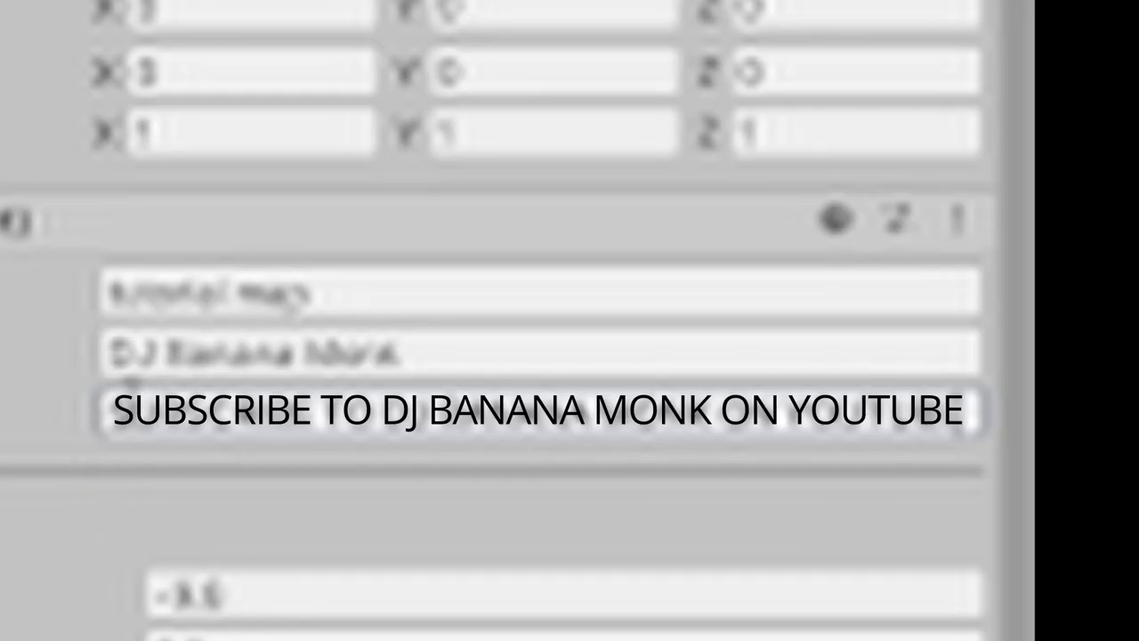
drag(111, 411, 1017, 419)
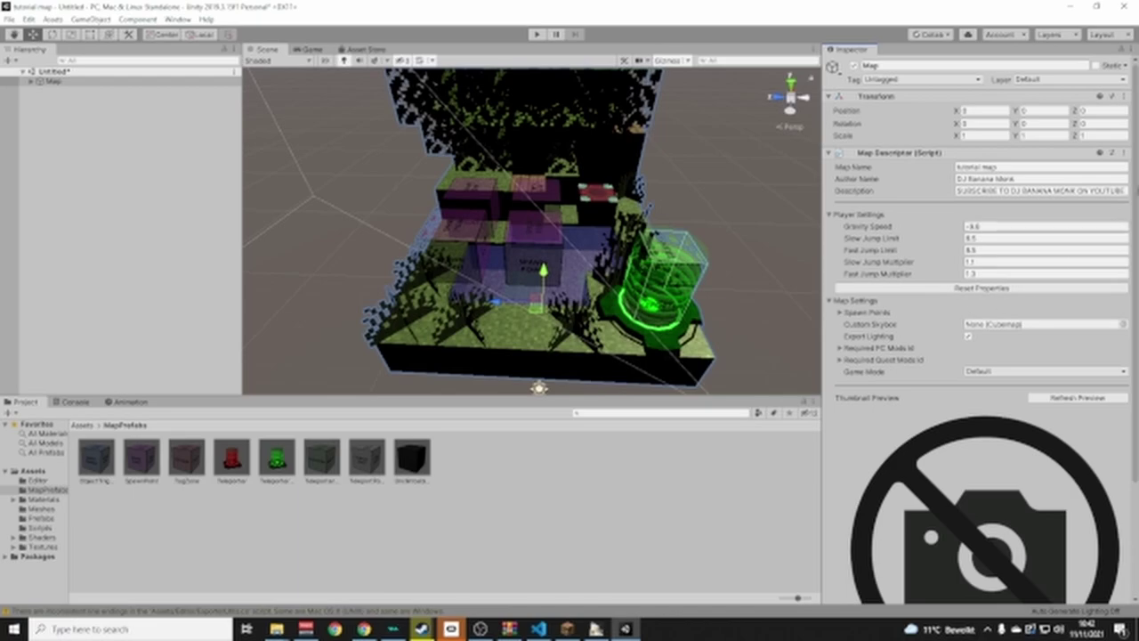
Review the Map Descriptor's player settings, map settings, Game Mode options and thumbnail preview
scroll(908, 383, down, 3)
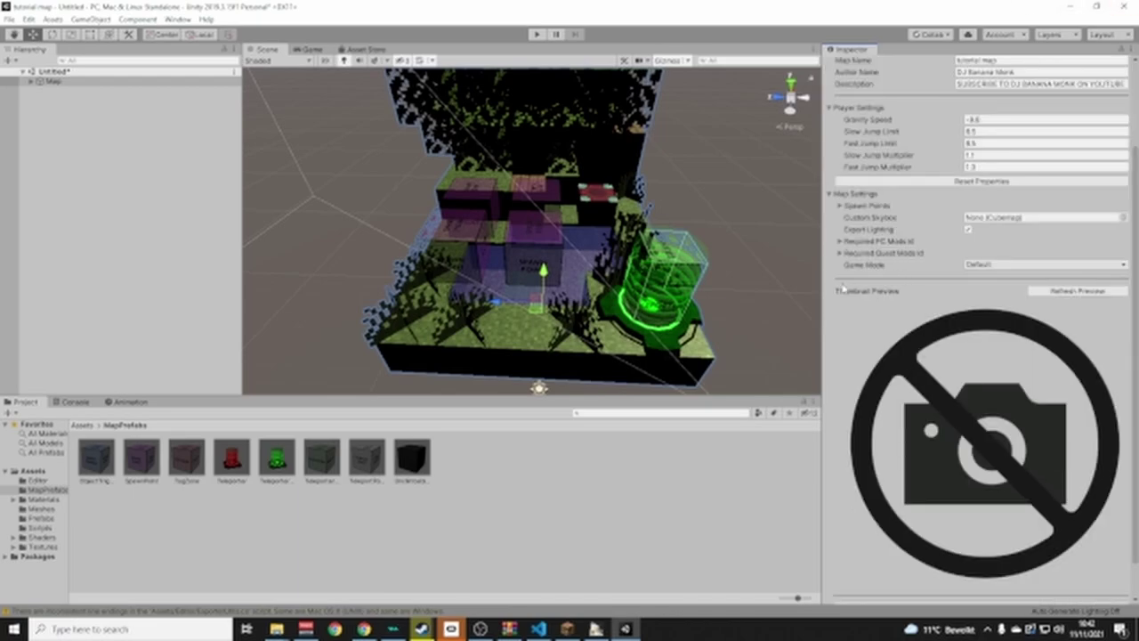
scroll(868, 235, up, 3)
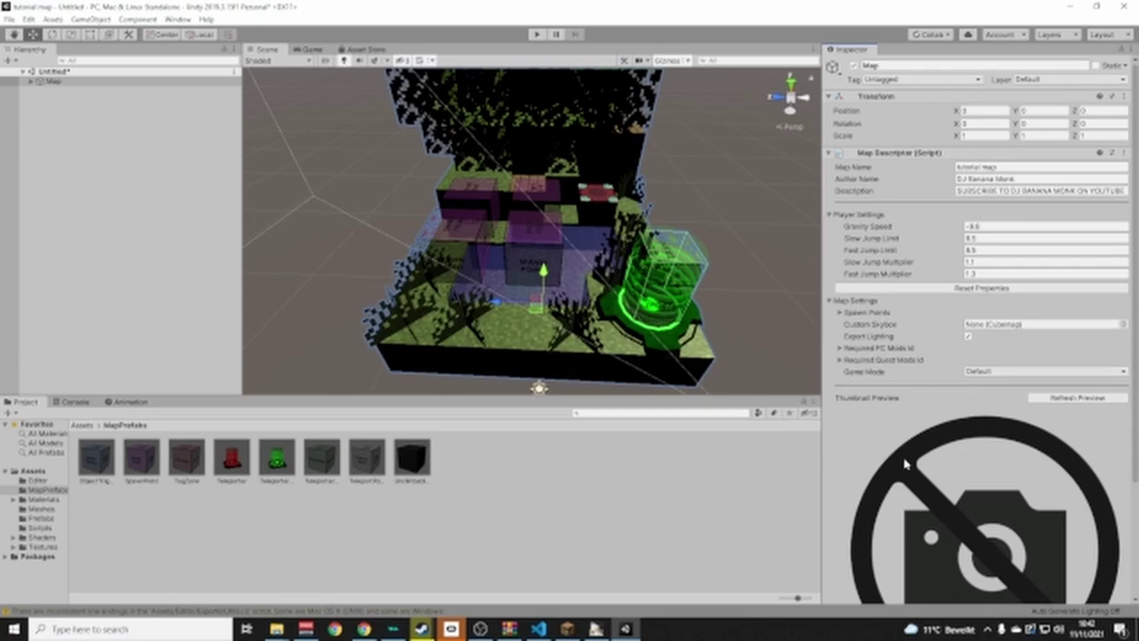
click(1002, 372)
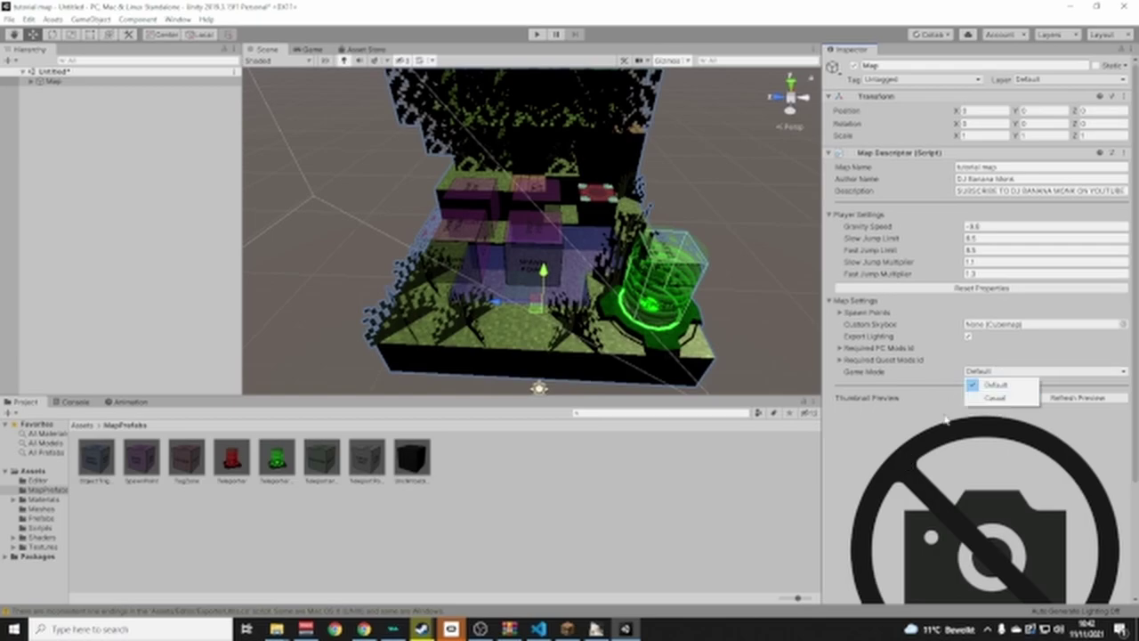
click(893, 421)
scroll(900, 419, down, 3)
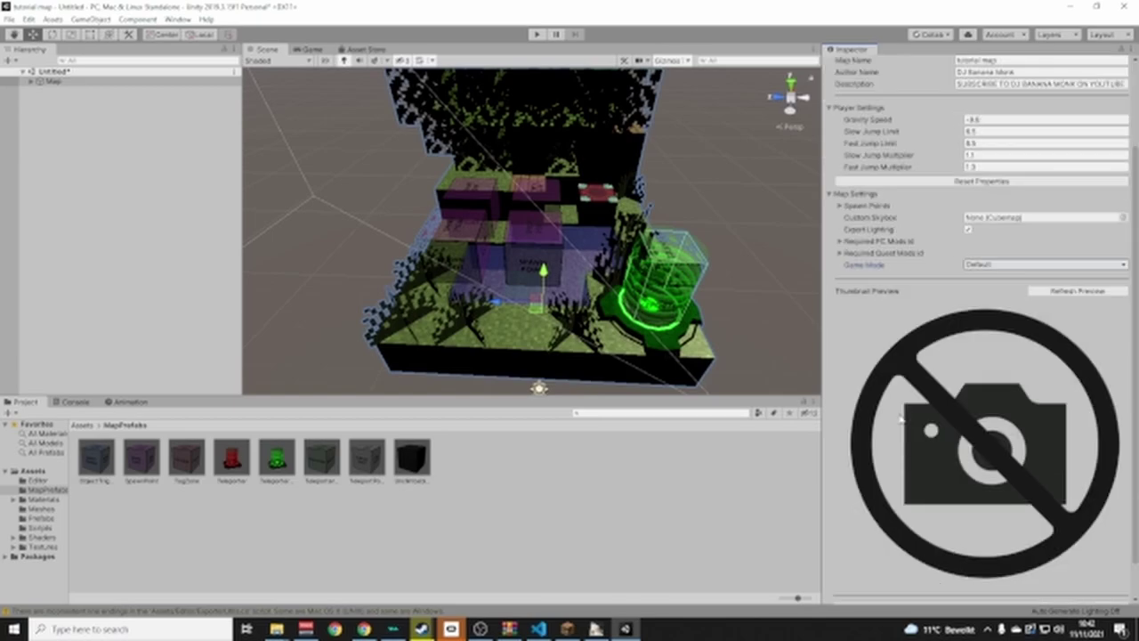
scroll(944, 338, down, 1)
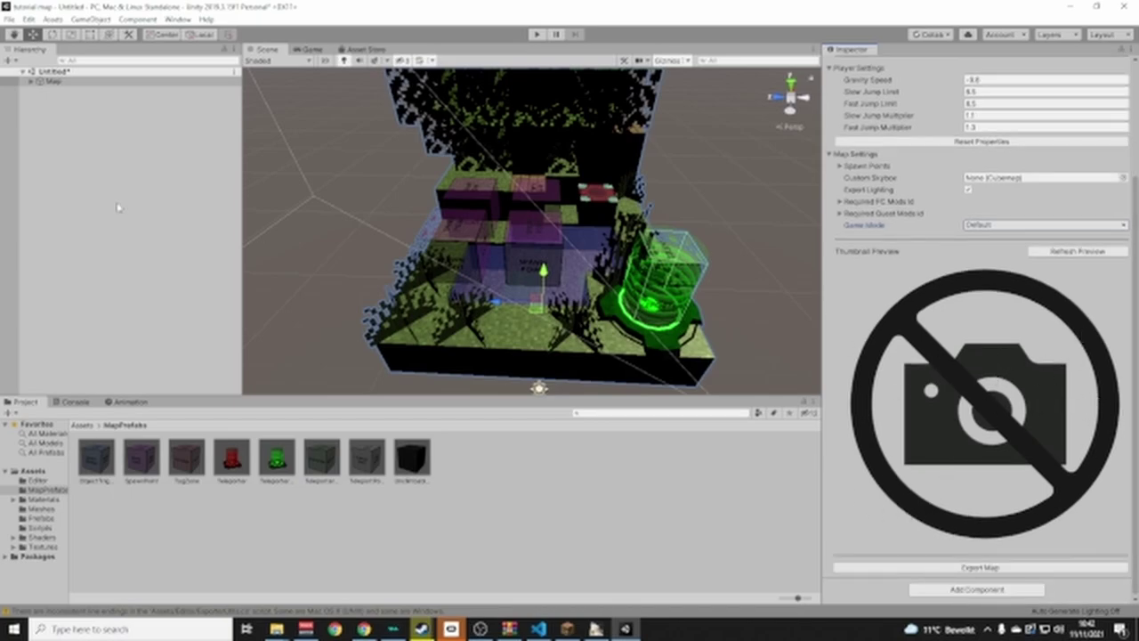
click(68, 91)
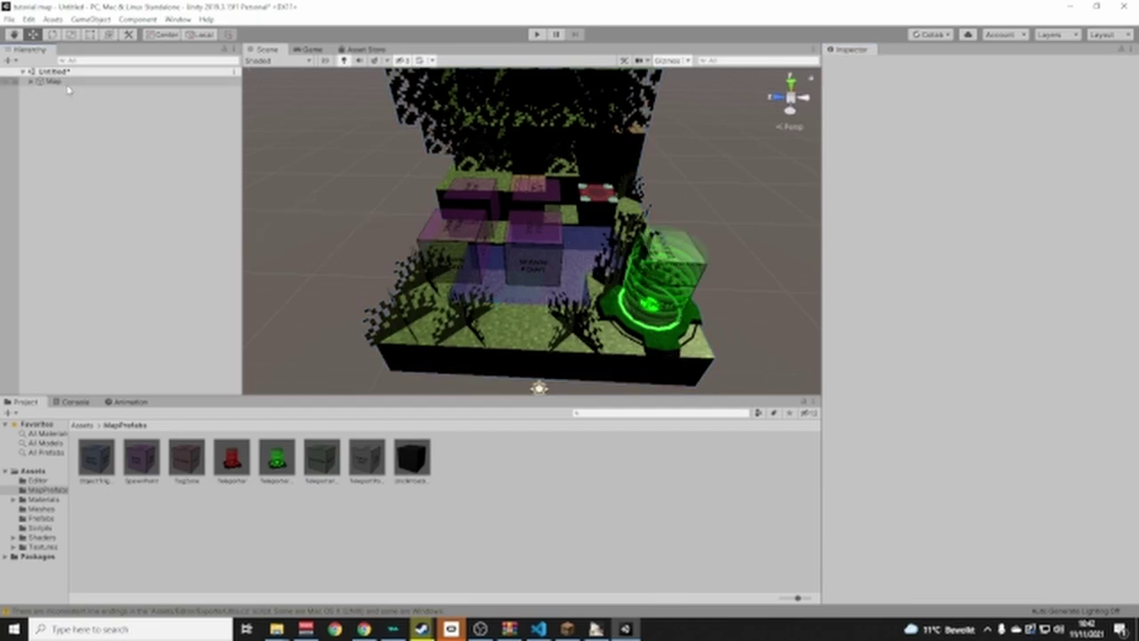
Add a camera as a child of the Map object and name it ThumbnailCamera
right_click(68, 83)
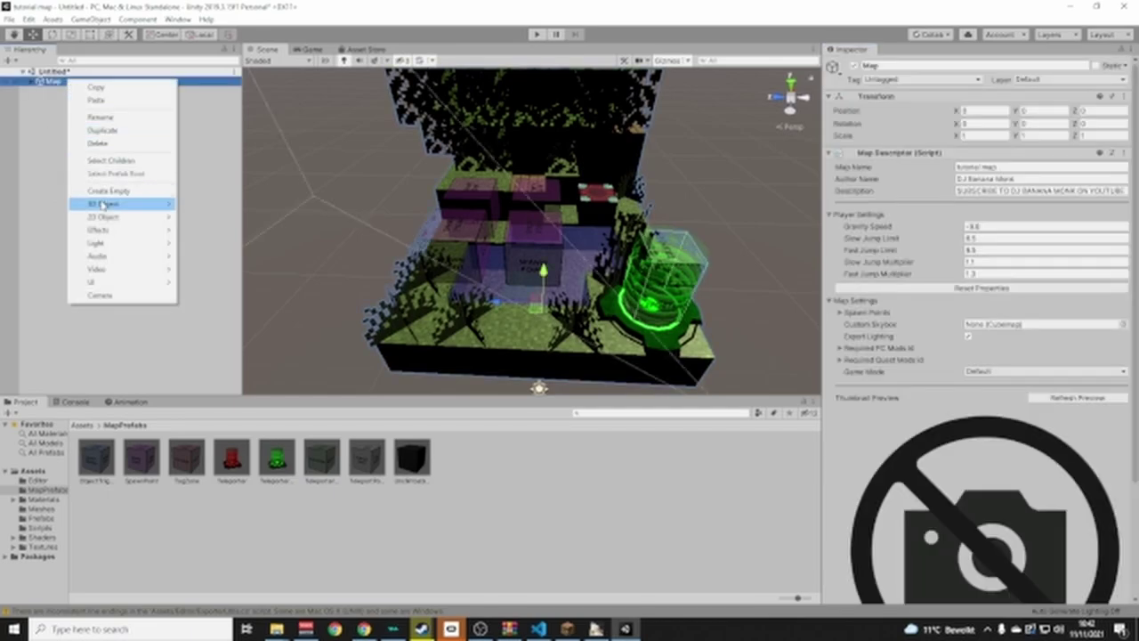
click(118, 296)
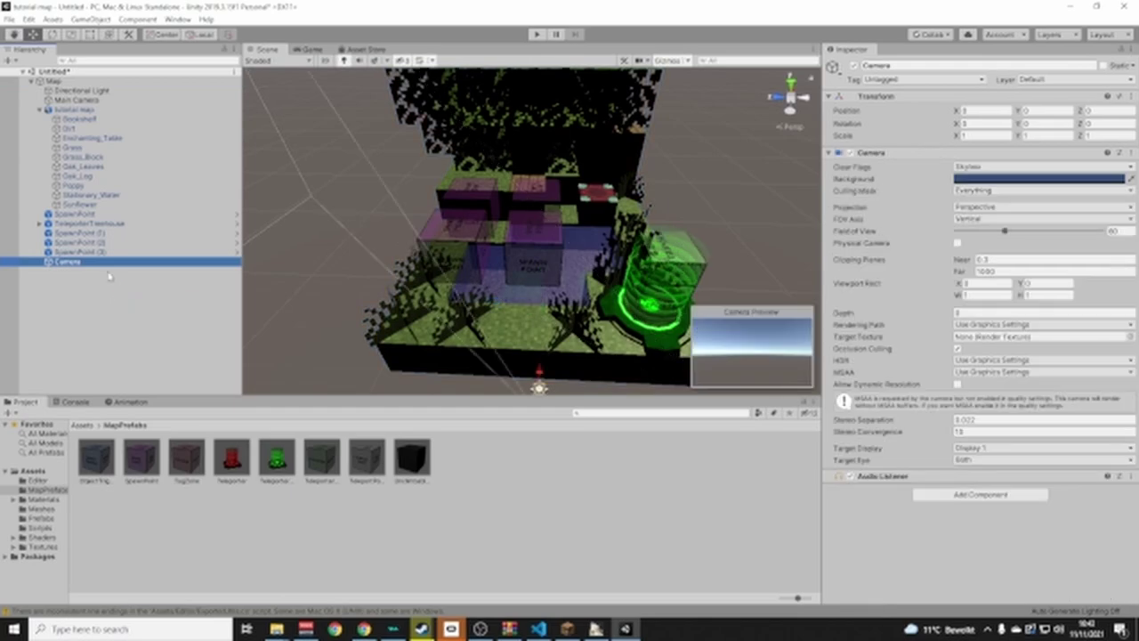
click(92, 265)
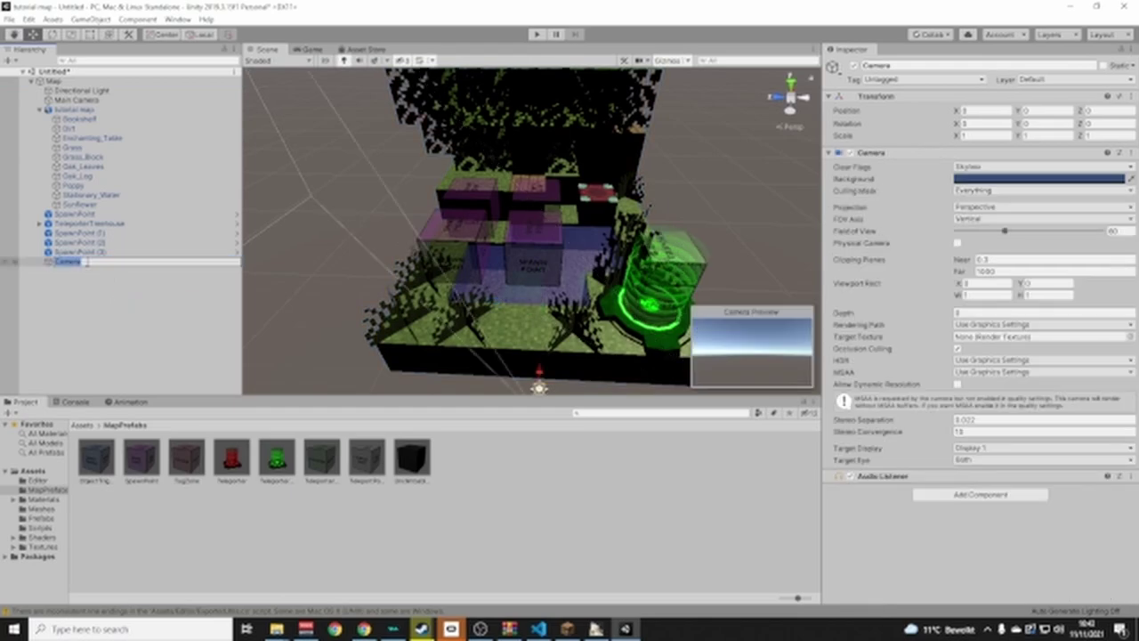
click(95, 283)
click(90, 263)
click(89, 255)
click(91, 265)
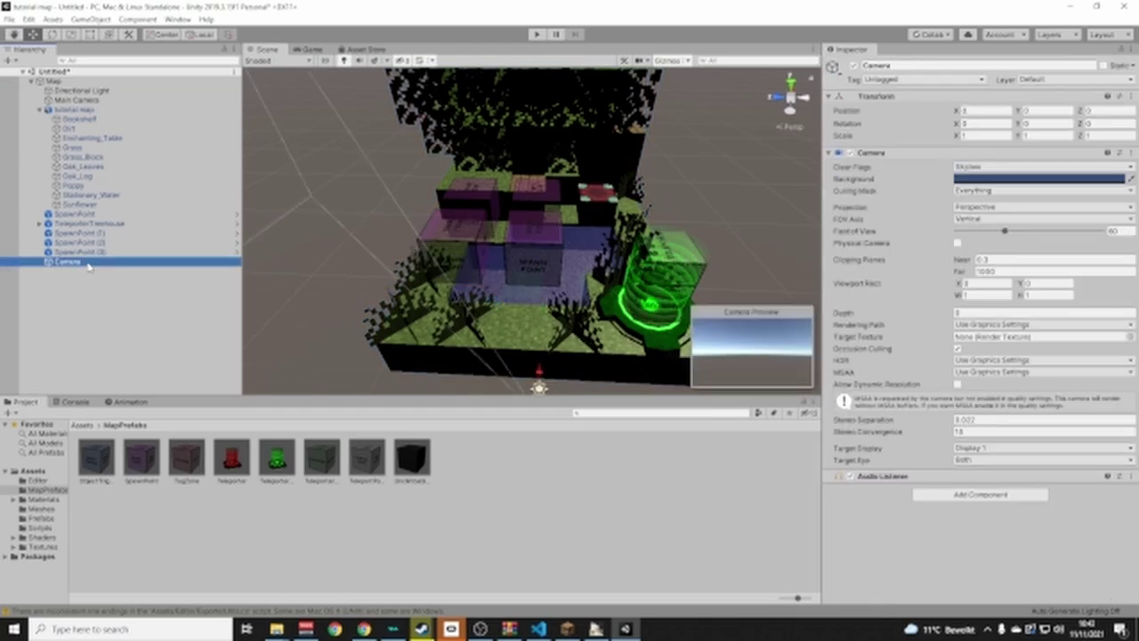
right_click(88, 267)
click(120, 301)
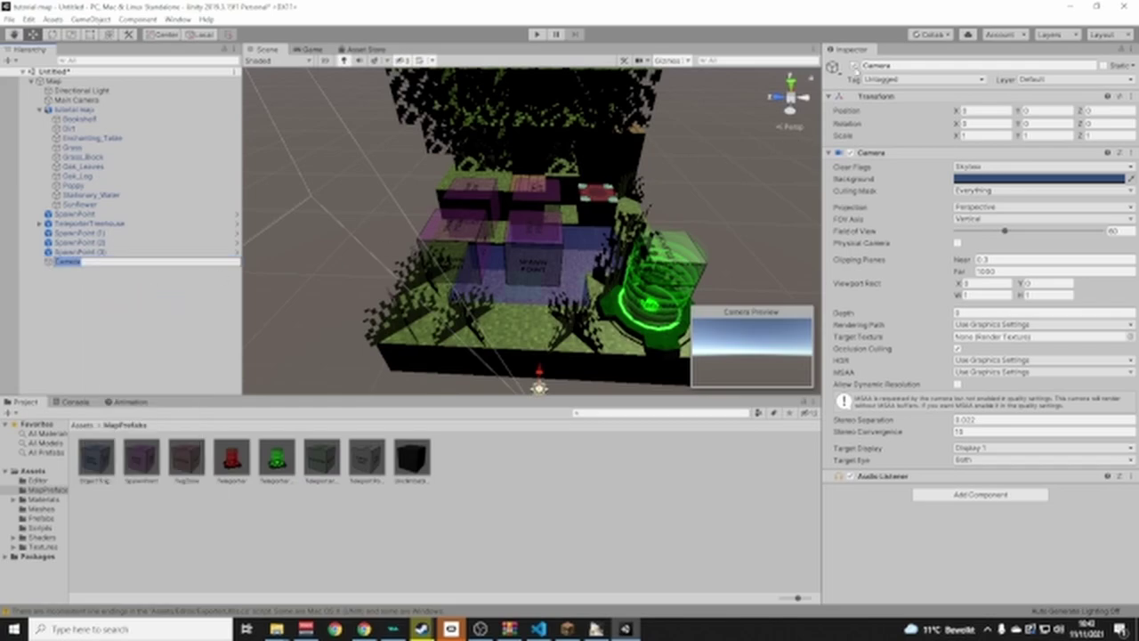
key(BackSpace)
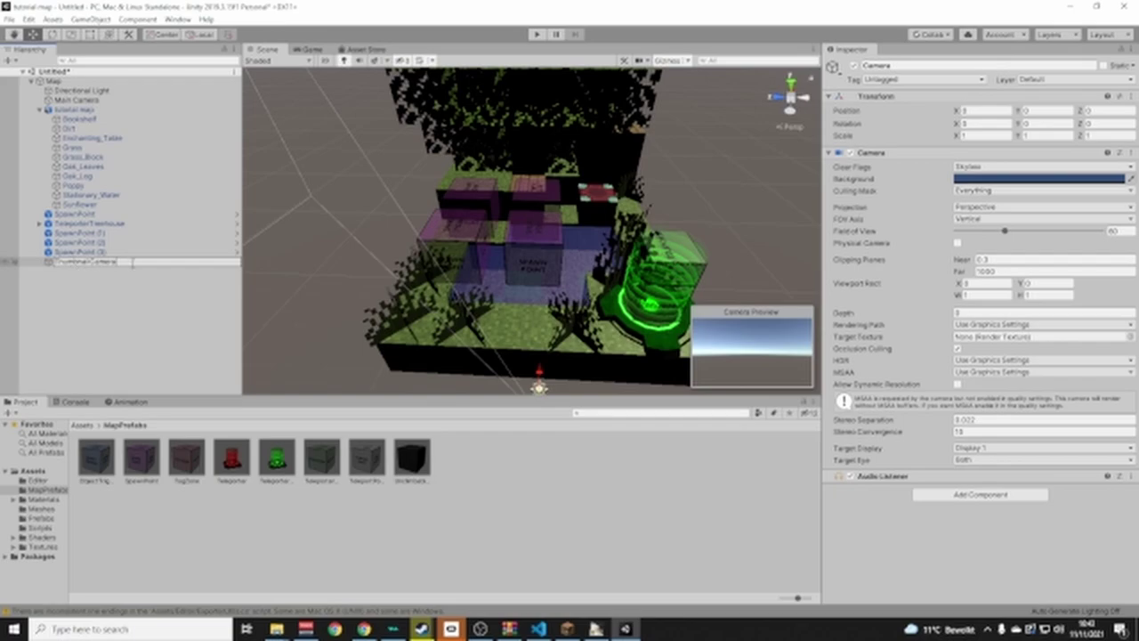
key(Return)
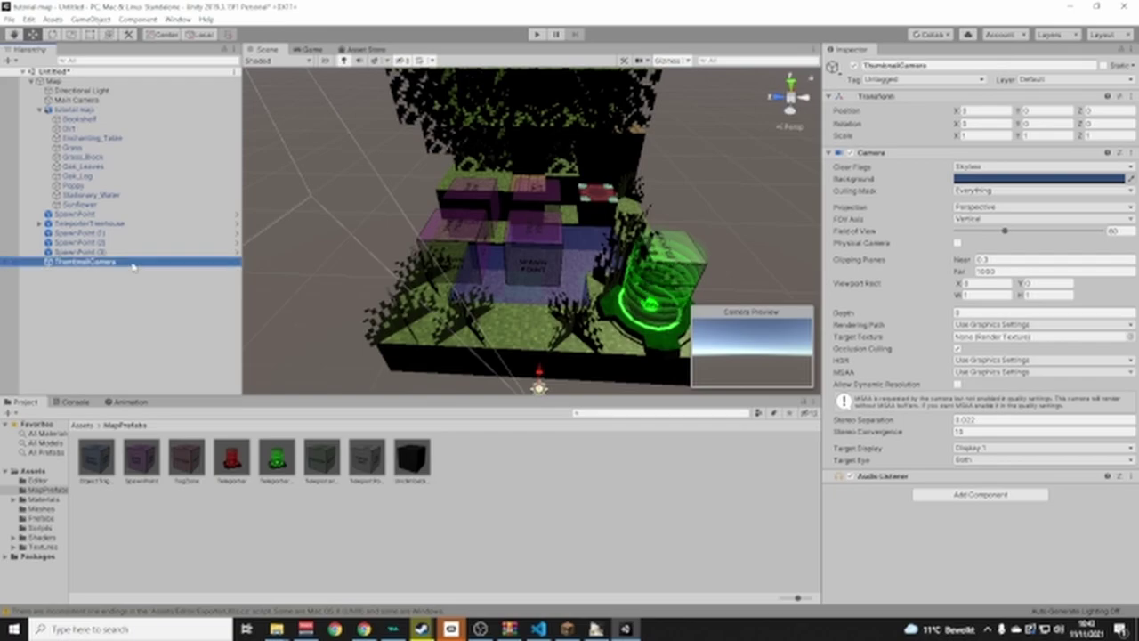
Collapse the Map object and check the thumbnail preview in its Map Descriptor
click(32, 81)
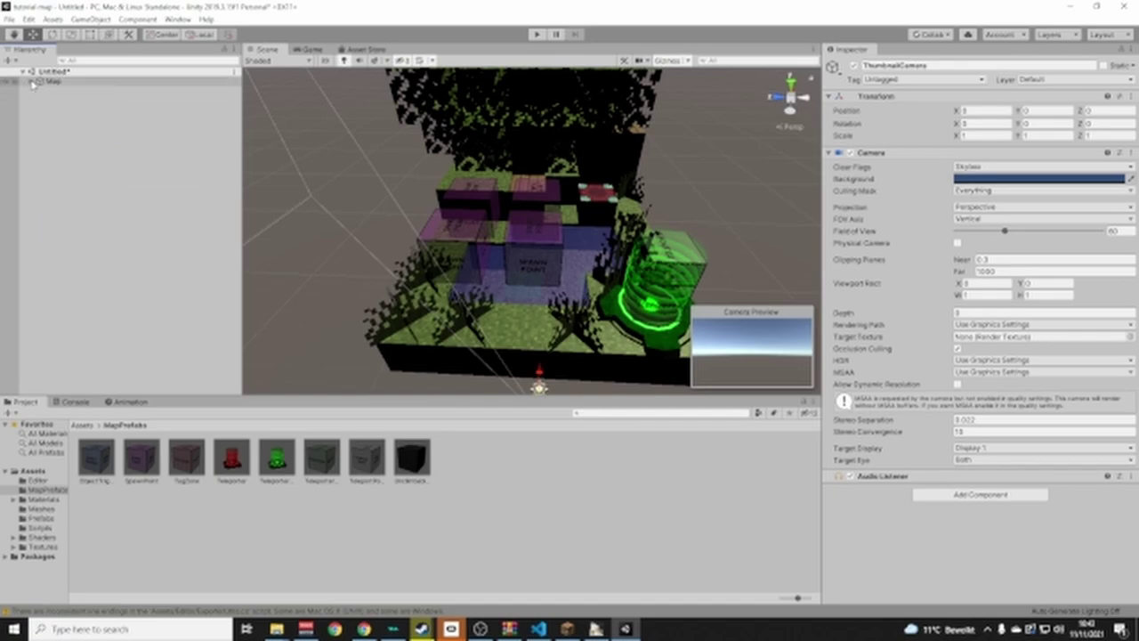
click(32, 81)
click(32, 81)
click(32, 81)
click(32, 81)
click(29, 82)
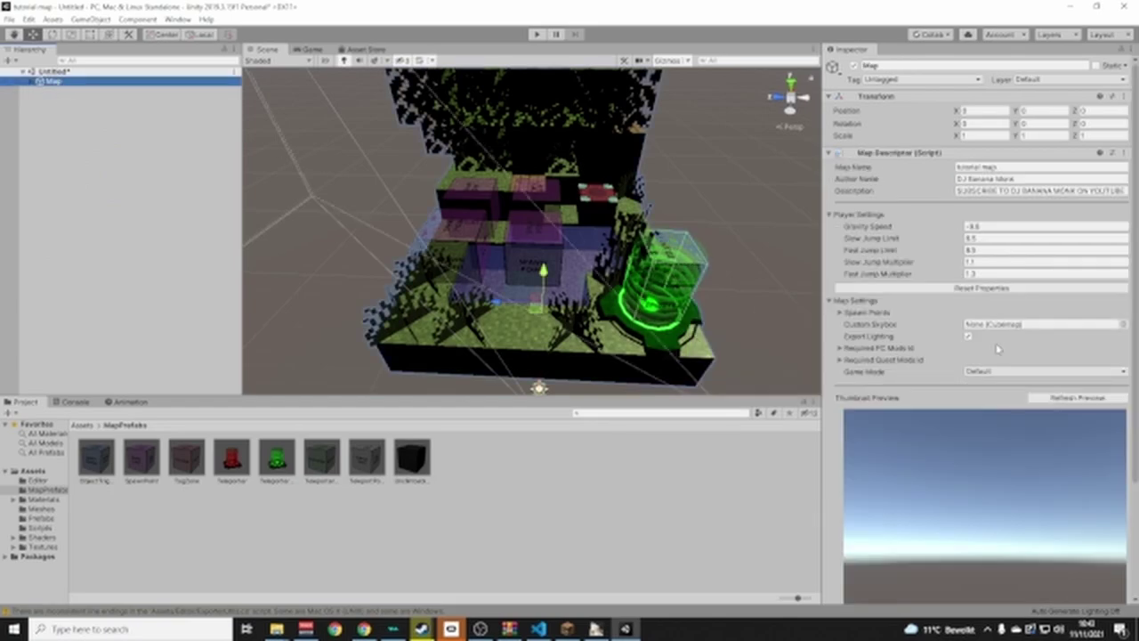
scroll(1034, 462, down, 3)
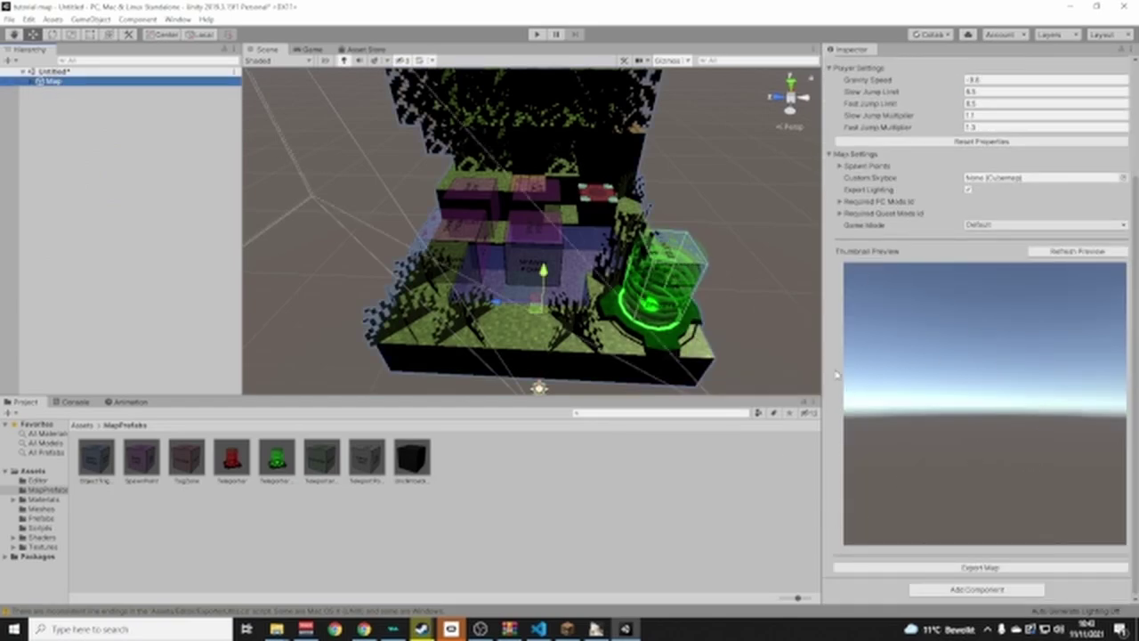
Align the ThumbnailCamera with a scene view that shows the island from its teleporter corner
click(32, 82)
double_click(80, 261)
right_drag(667, 193, 655, 197)
right_drag(474, 327, 334, 248)
key(d)
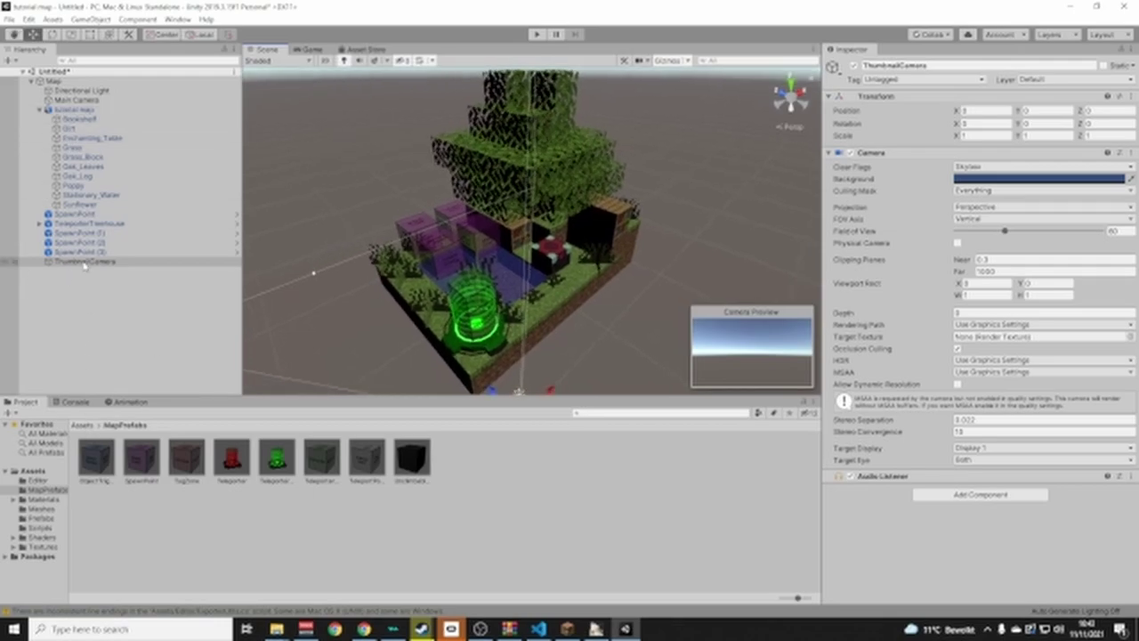
click(85, 262)
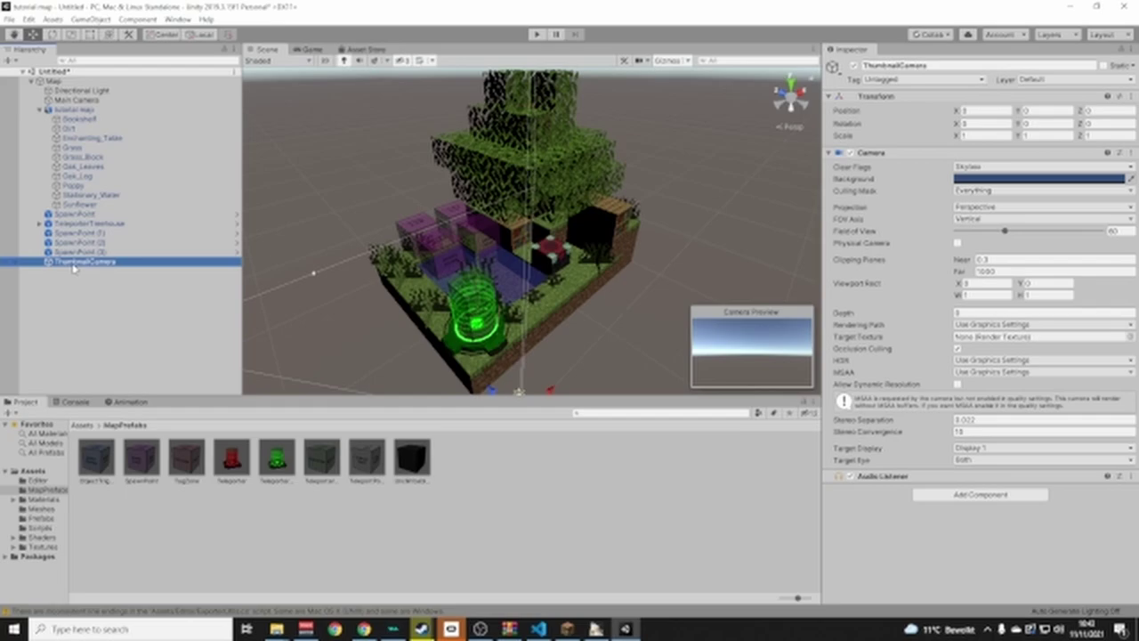
click(90, 18)
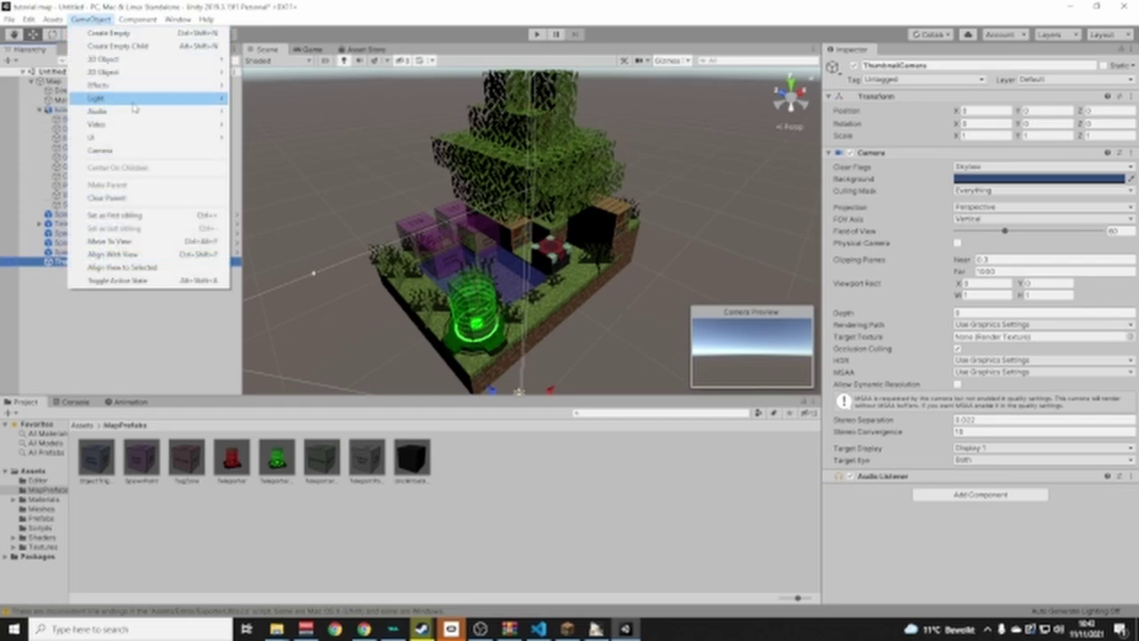
click(114, 254)
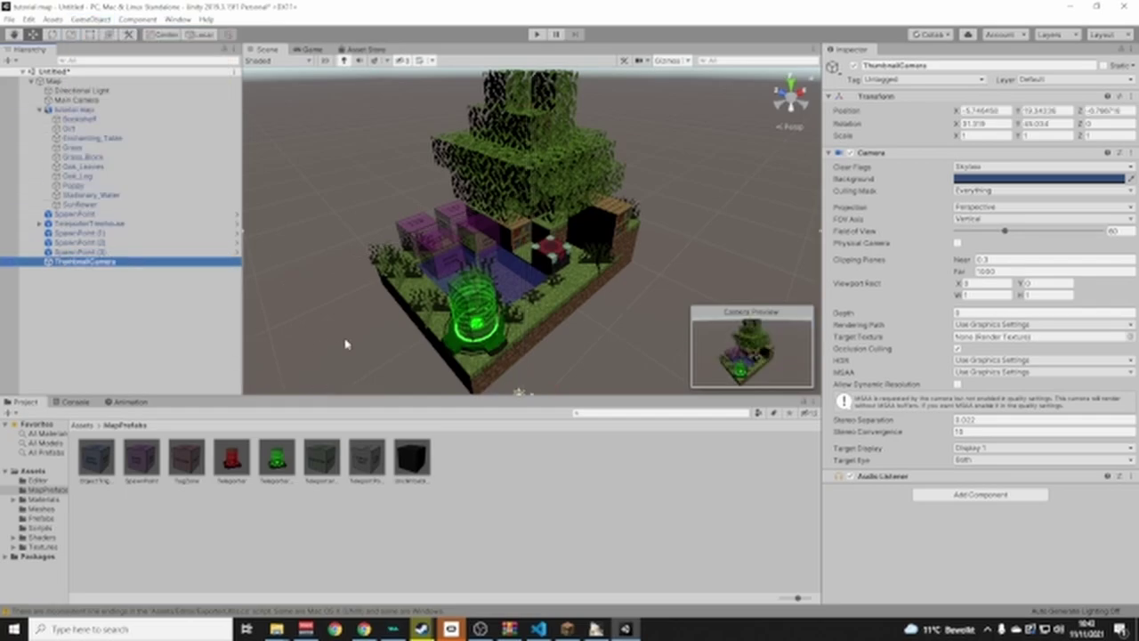
Inspect the ThumbnailCamera's placement in the scene from the side and undo its alignment
key(f)
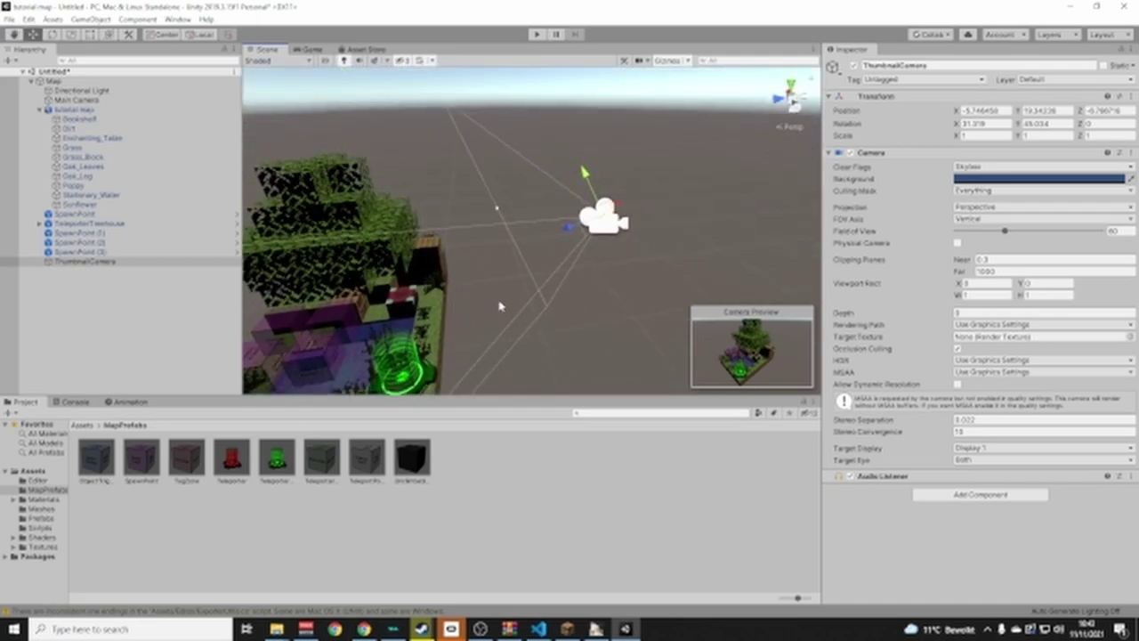
right_drag(501, 306, 403, 312)
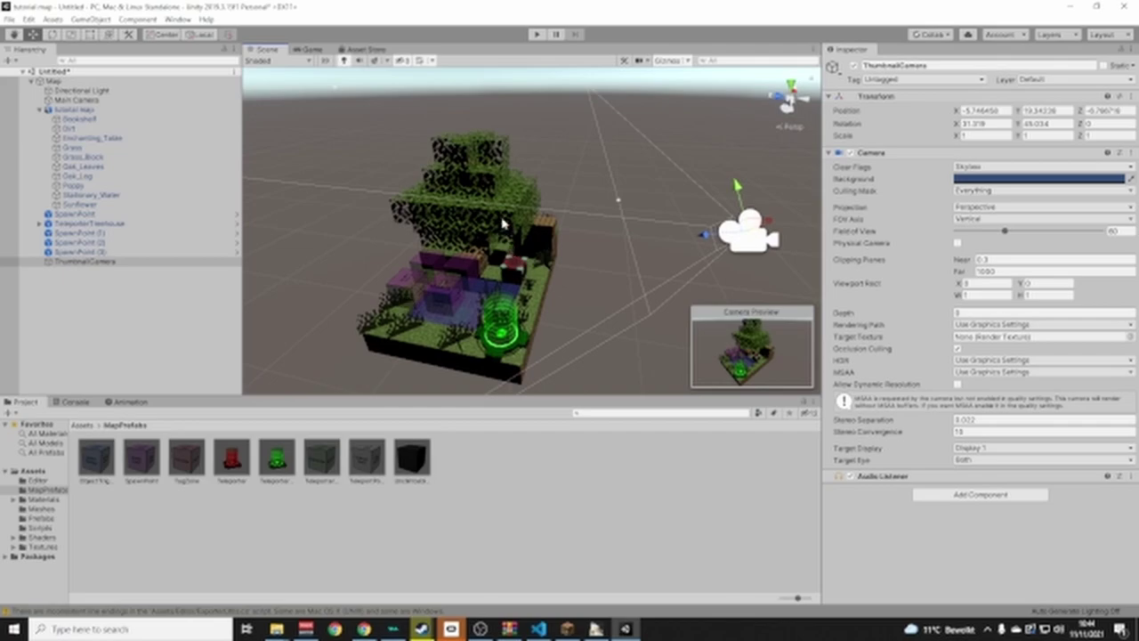
key(ctrl+z)
Align the ThumbnailCamera with a wider scene view that frames the whole island and tree from the teleporter corner
right_drag(674, 220, 578, 266)
alt+drag(578, 265, 577, 221)
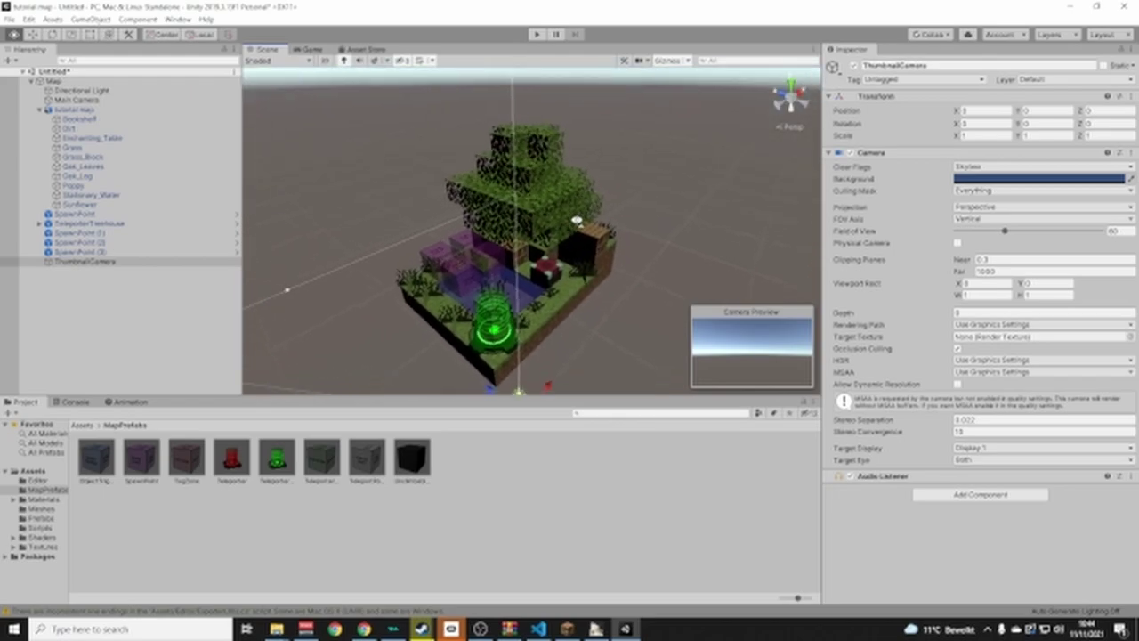
click(120, 262)
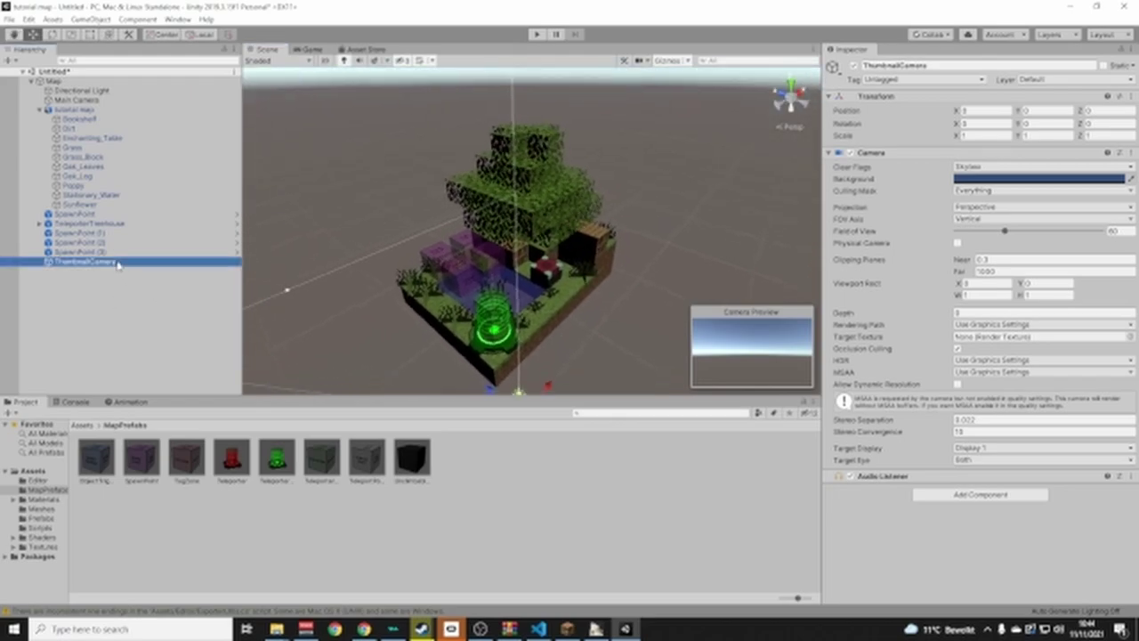
click(91, 20)
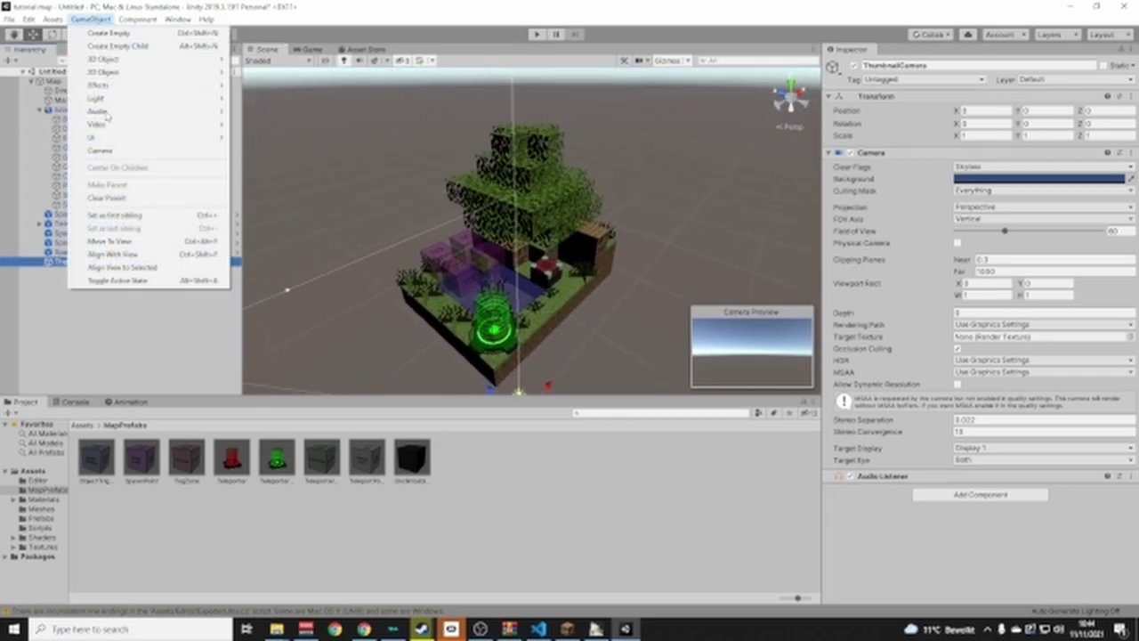
click(132, 257)
right_drag(460, 250, 614, 281)
Collapse the Map object in the hierarchy and clear the selection
click(31, 81)
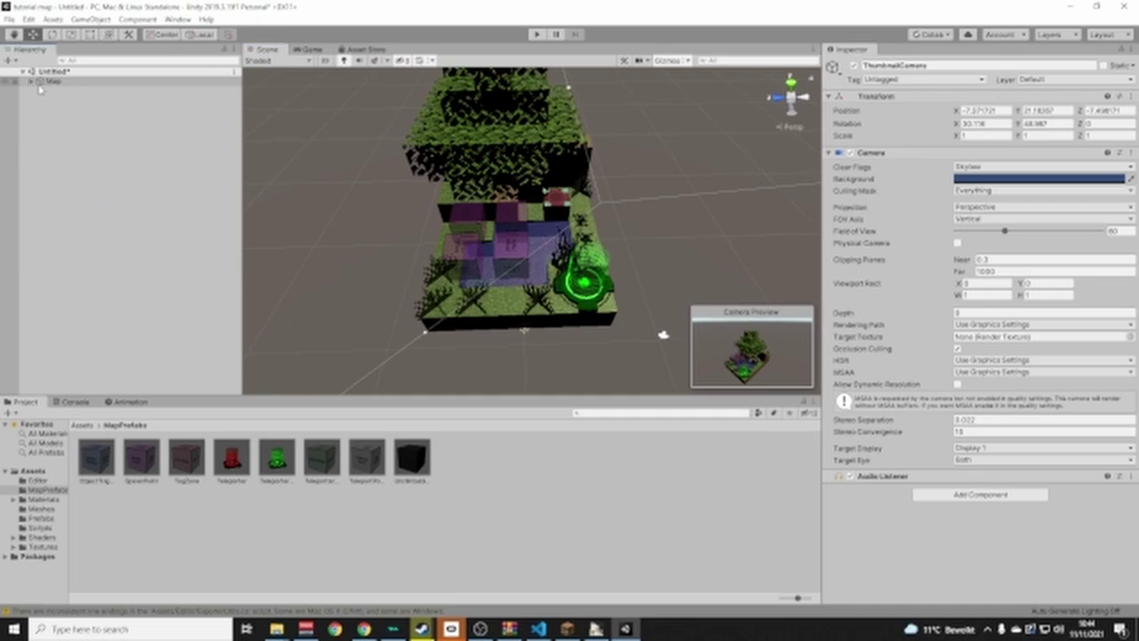
click(31, 82)
click(31, 82)
click(31, 82)
click(31, 81)
click(24, 181)
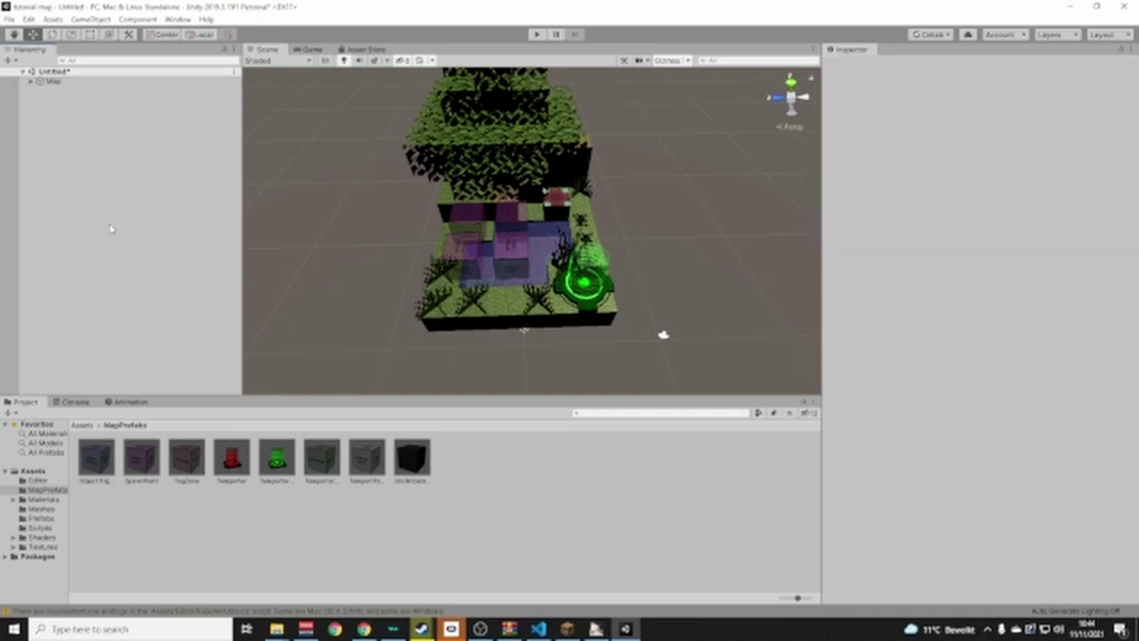
Select the collapsed Map object and review the ThumbnailCamera's shot in the Map Descriptor's thumbnail preview
click(31, 82)
click(31, 82)
click(31, 81)
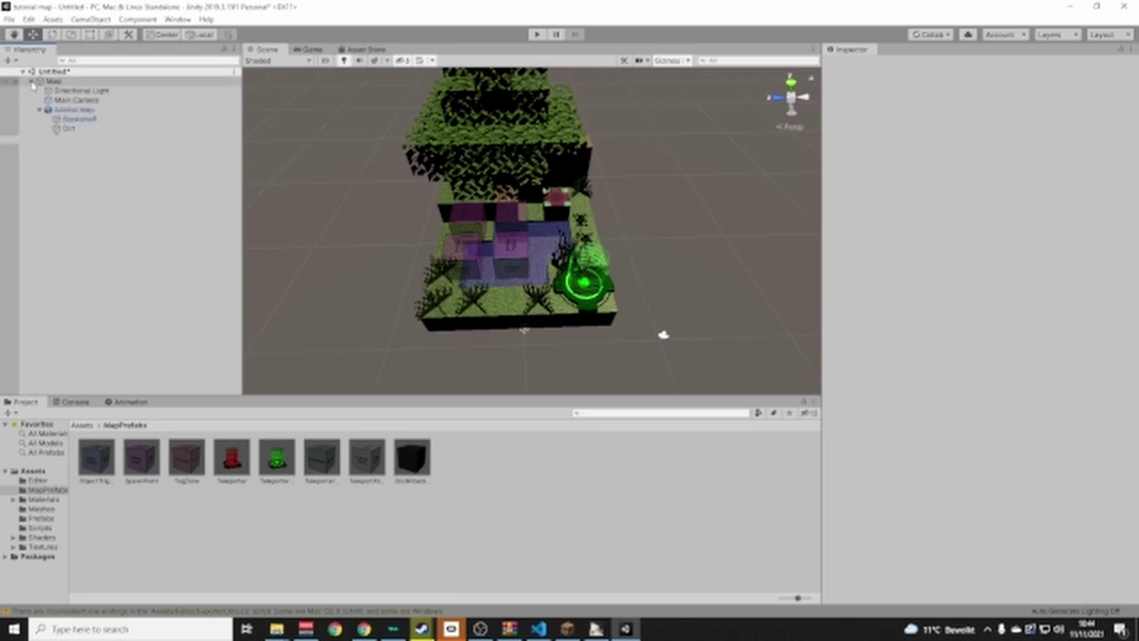
click(31, 81)
click(47, 81)
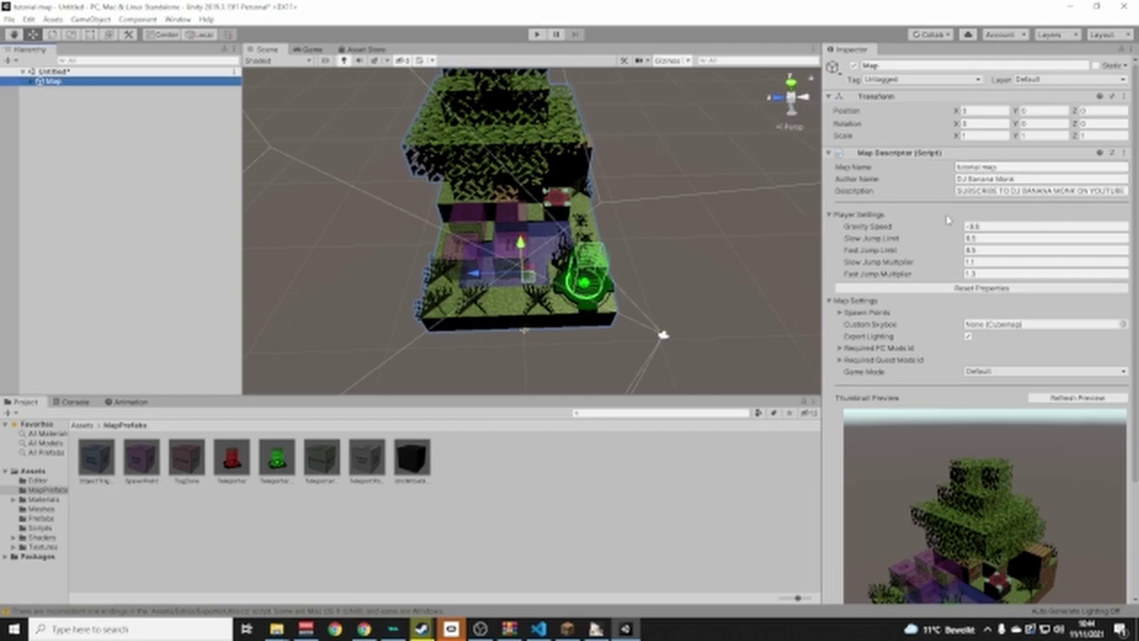
scroll(956, 276, down, 3)
scroll(930, 410, down, 1)
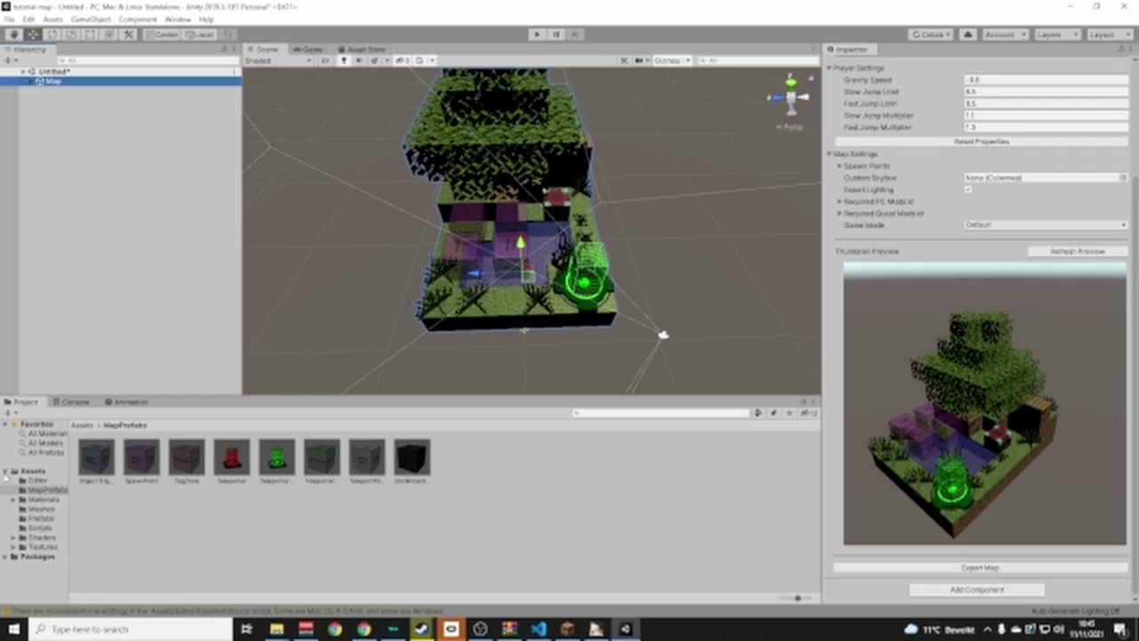
Look through the Meshes, Prefabs and Scripts folders and inspect the map scripts from GorillaMapTriggerBase to SurfaceClimbSettings
click(41, 509)
click(40, 518)
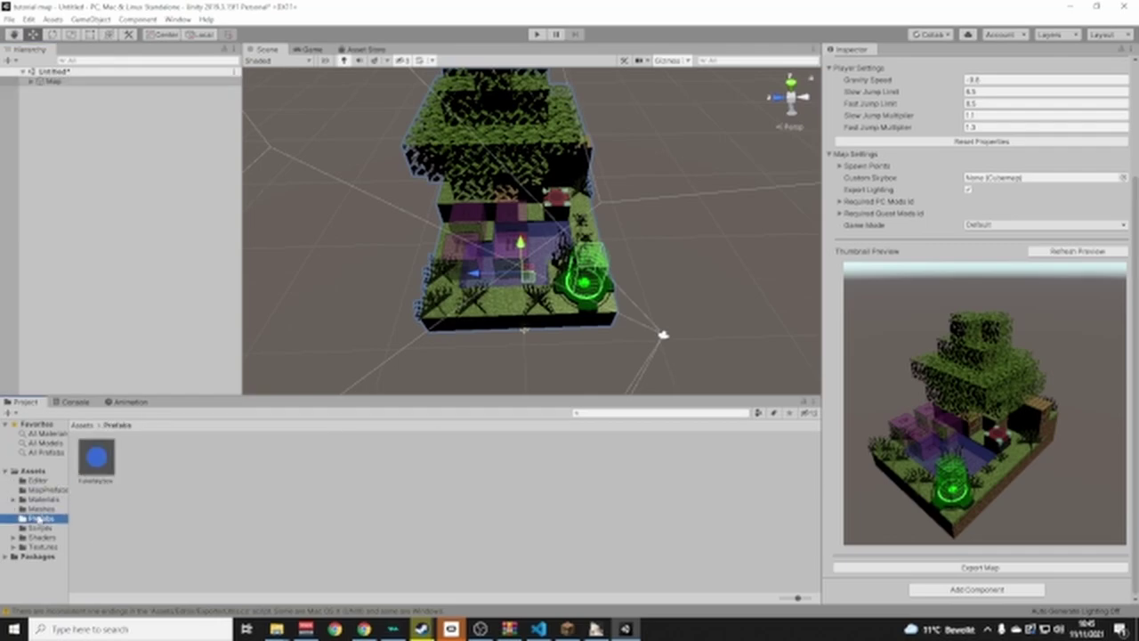
click(33, 528)
click(188, 467)
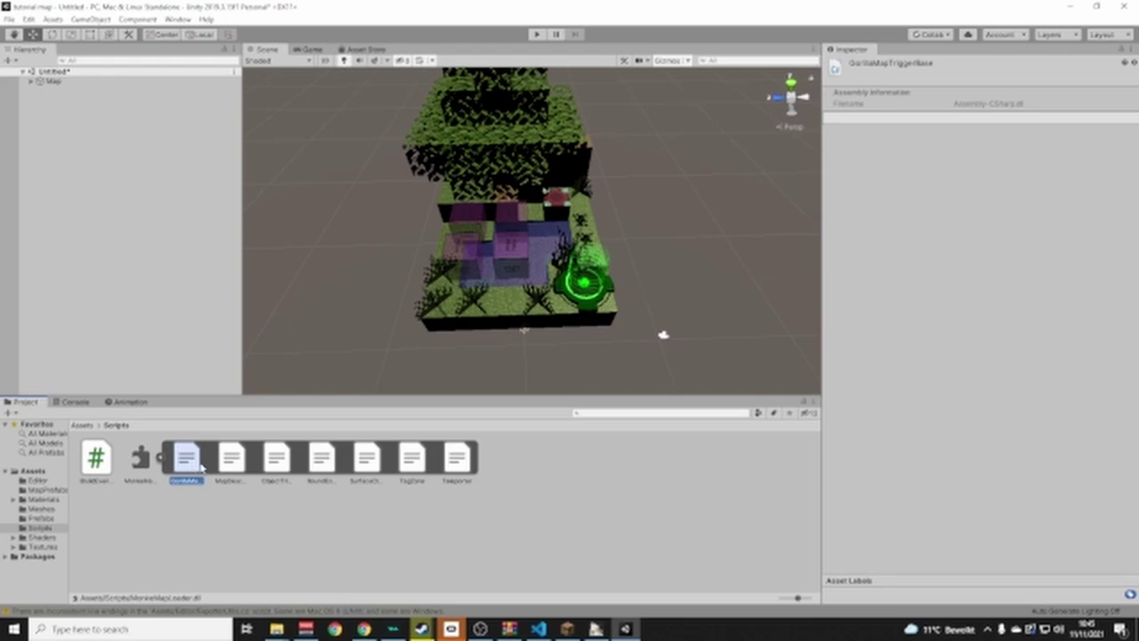
click(222, 470)
click(280, 463)
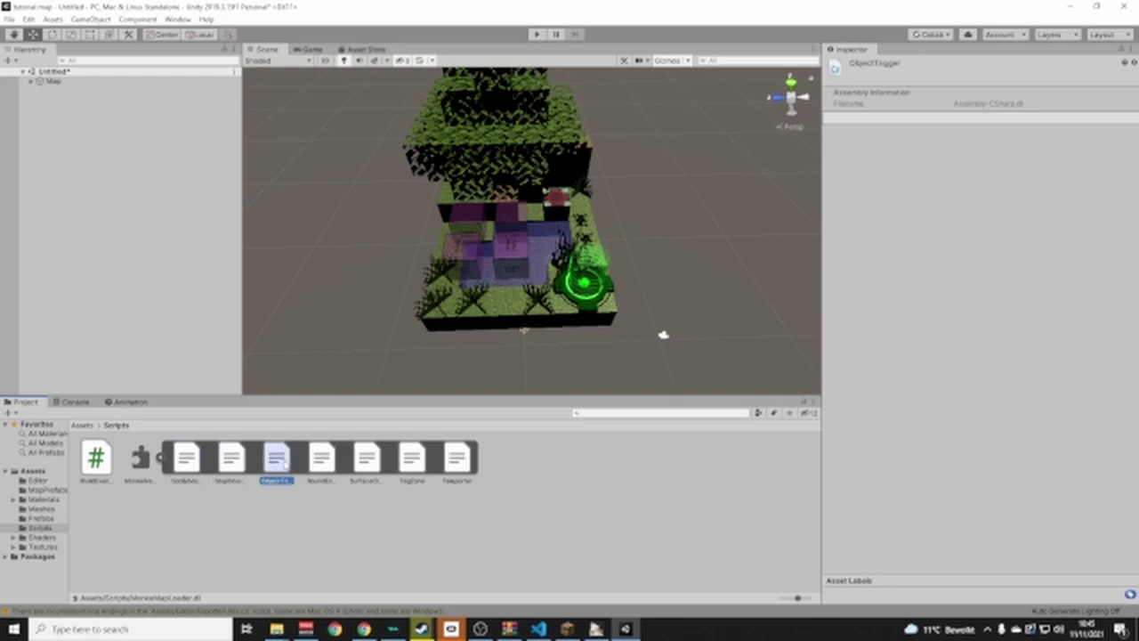
click(321, 468)
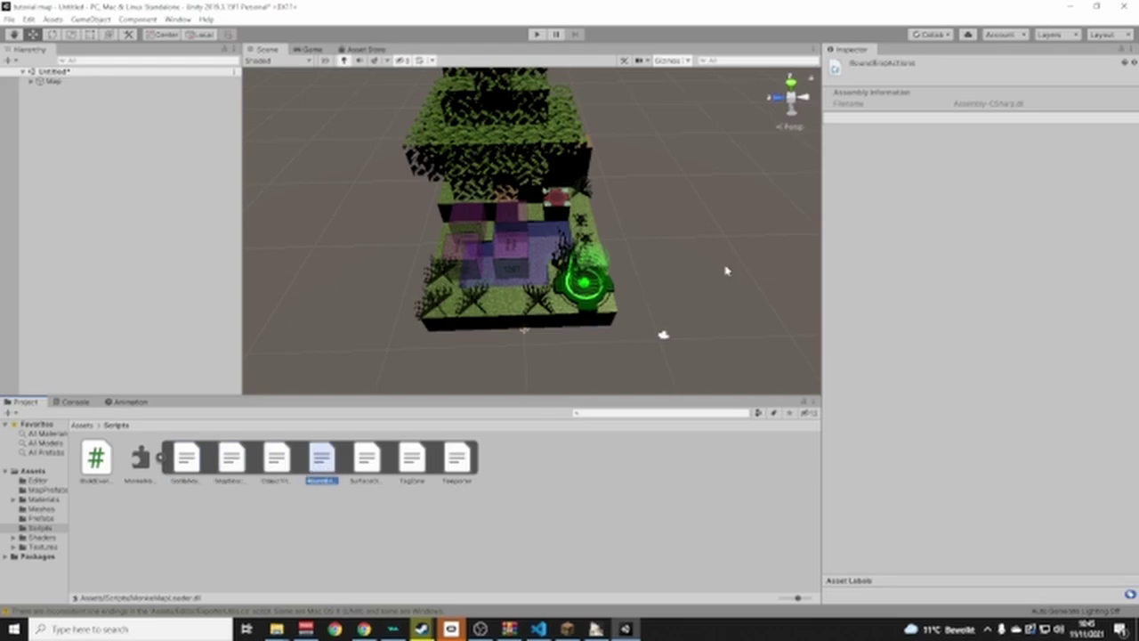
click(374, 463)
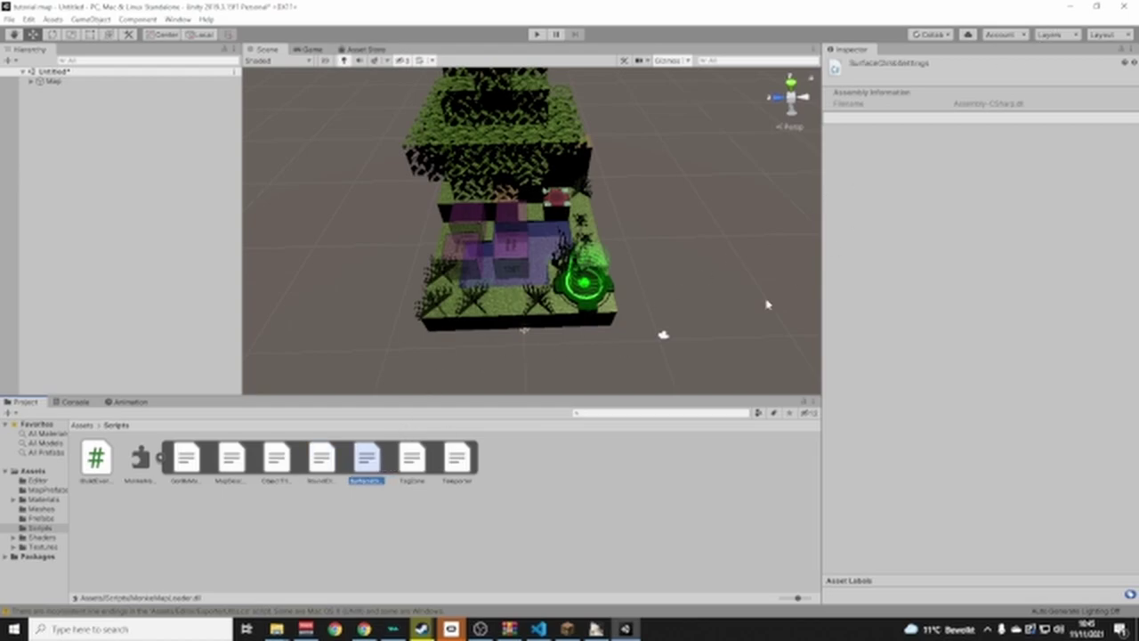
Browse the Editor, MapPrefabs, Materials and Meshes folders and return to the root Assets folder
click(31, 480)
click(39, 472)
alt+drag(656, 207, 610, 164)
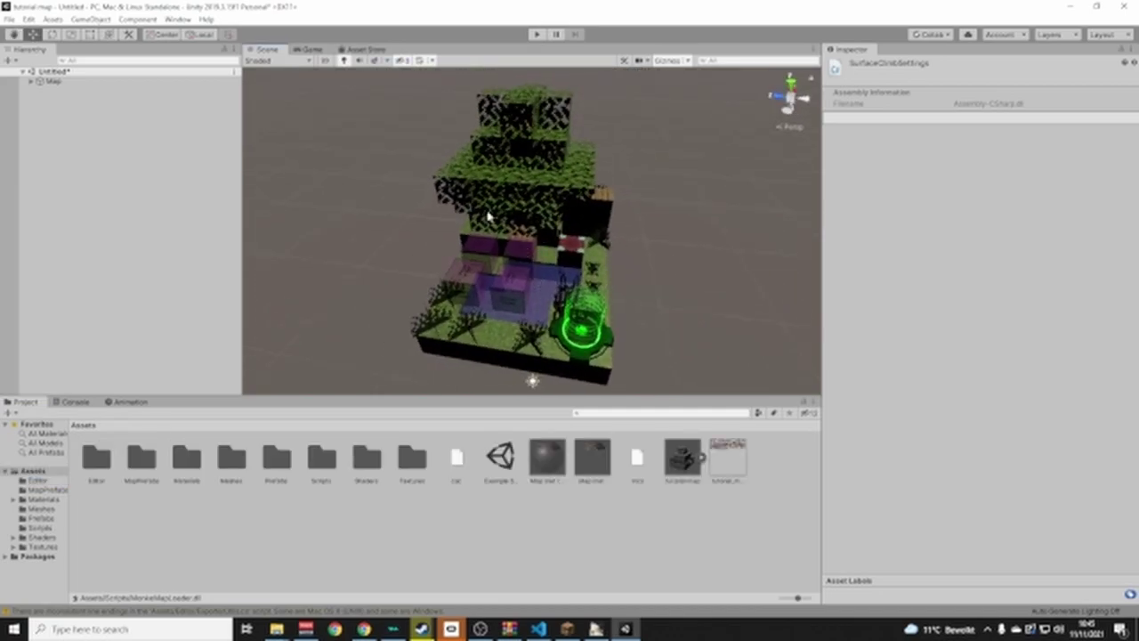
middle_drag(706, 241, 692, 191)
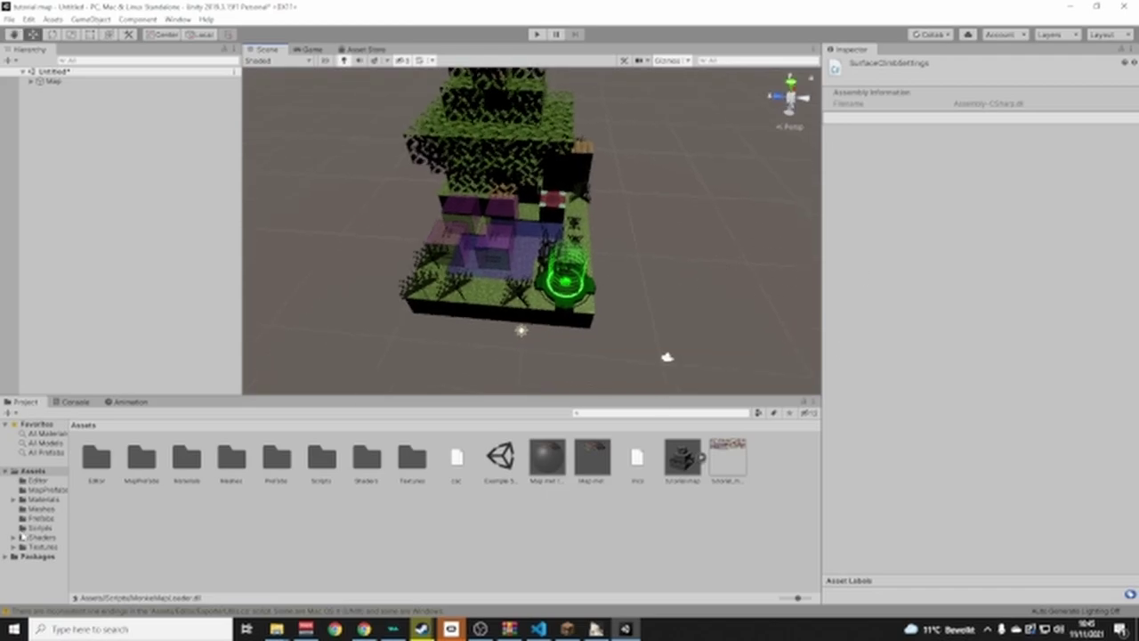
click(46, 489)
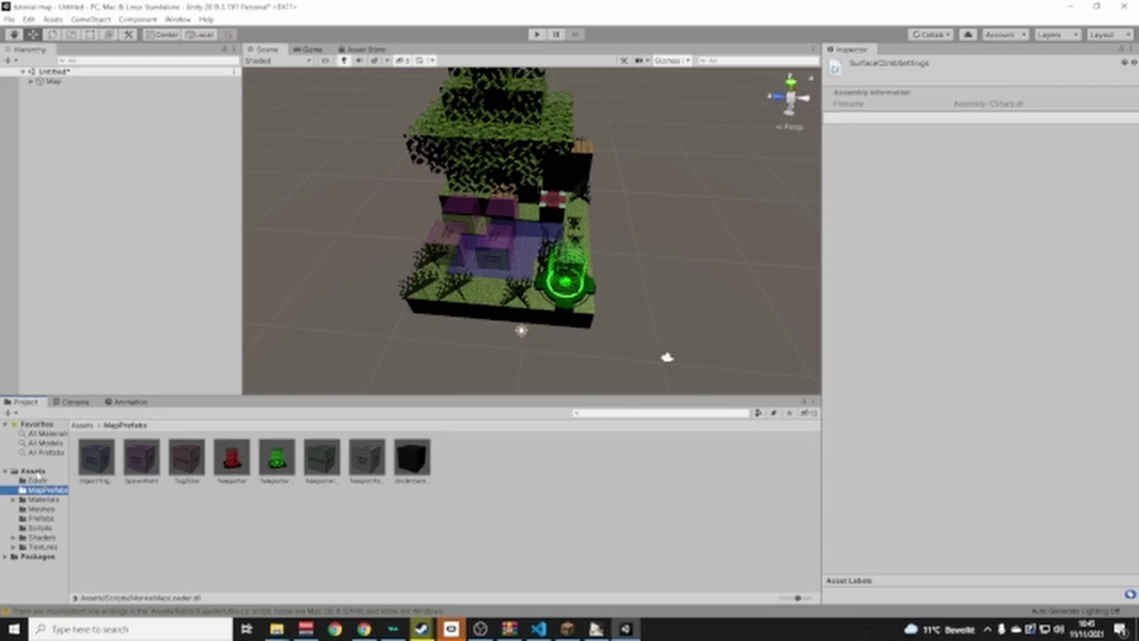
click(33, 471)
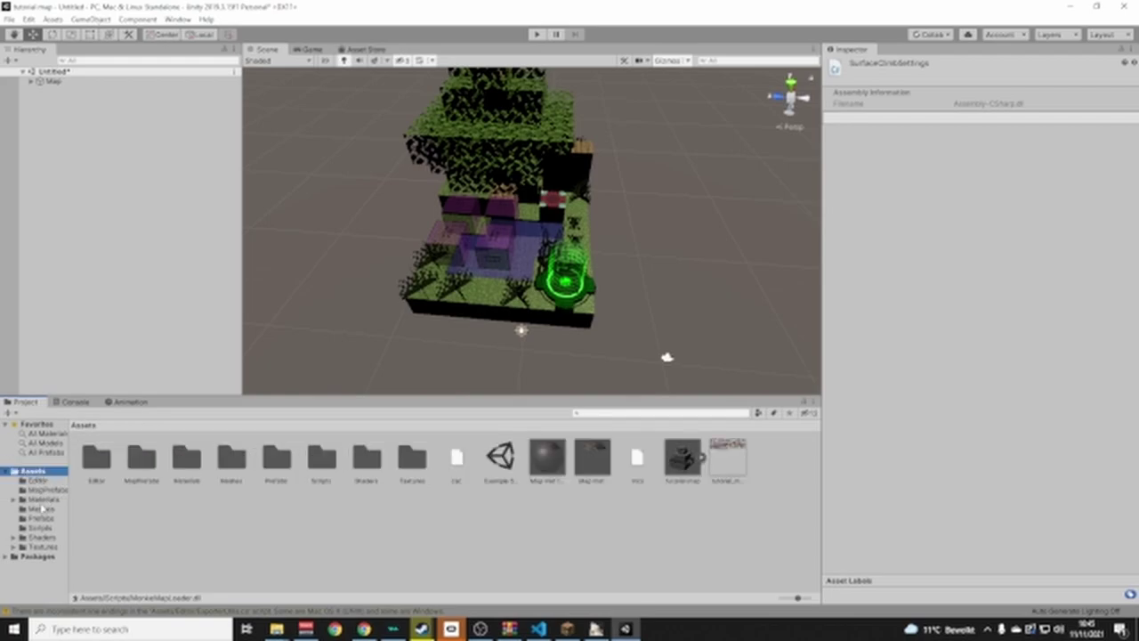
click(44, 500)
click(41, 509)
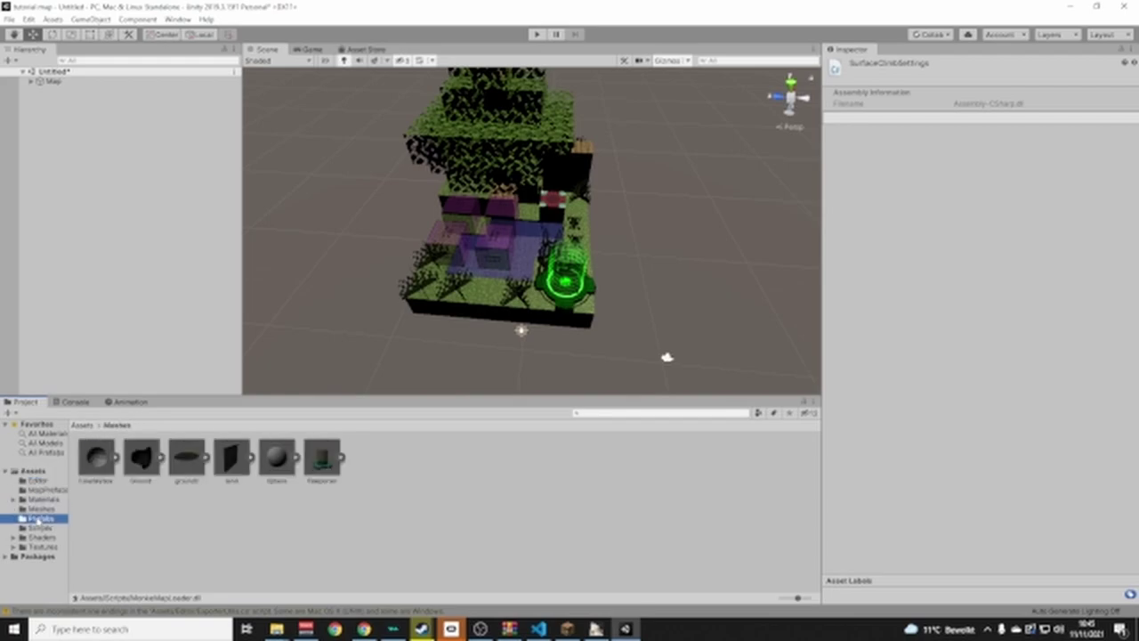
click(42, 490)
click(39, 480)
click(37, 473)
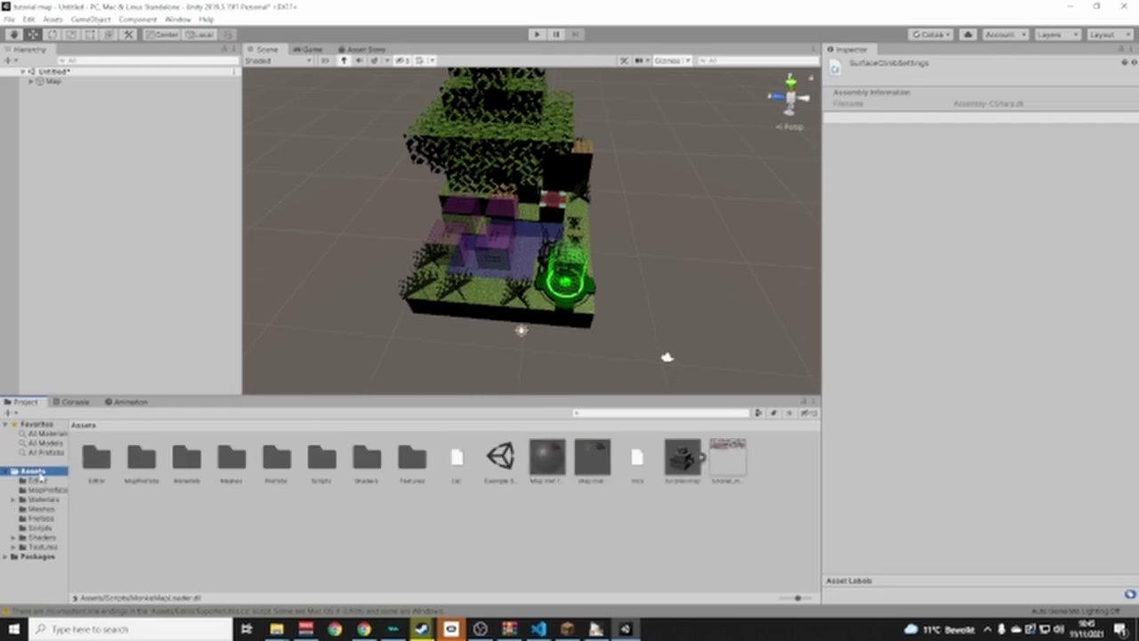
Add a 3D Plane as a child of the Map object and raise it to the base of the island
click(53, 81)
right_click(57, 81)
mouse_move(111, 206)
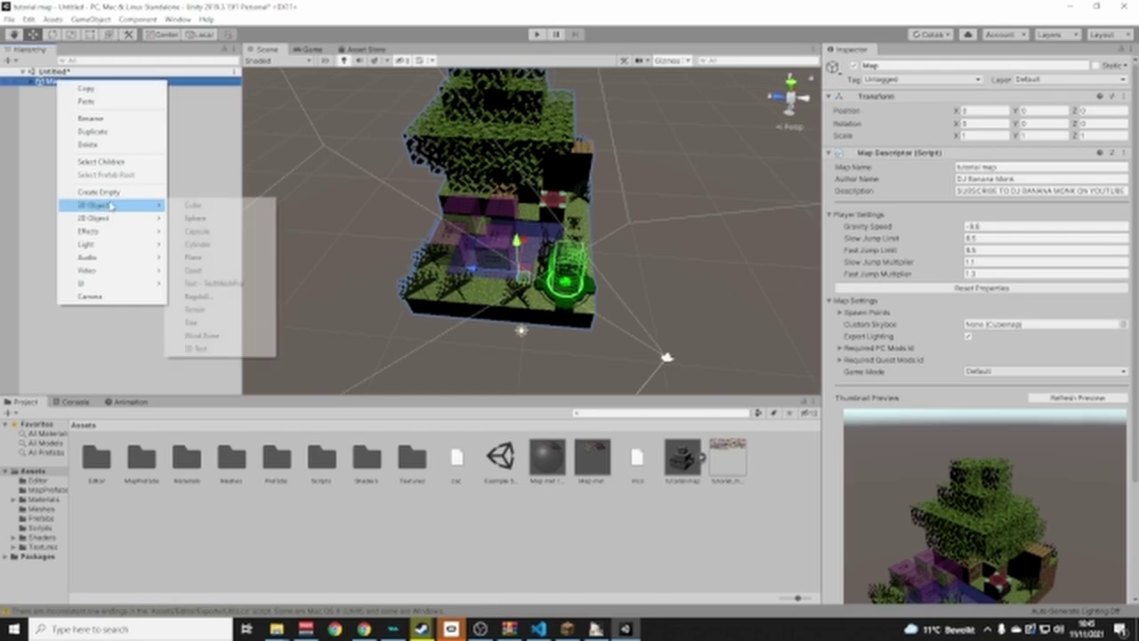
click(196, 257)
drag(524, 334, 536, 276)
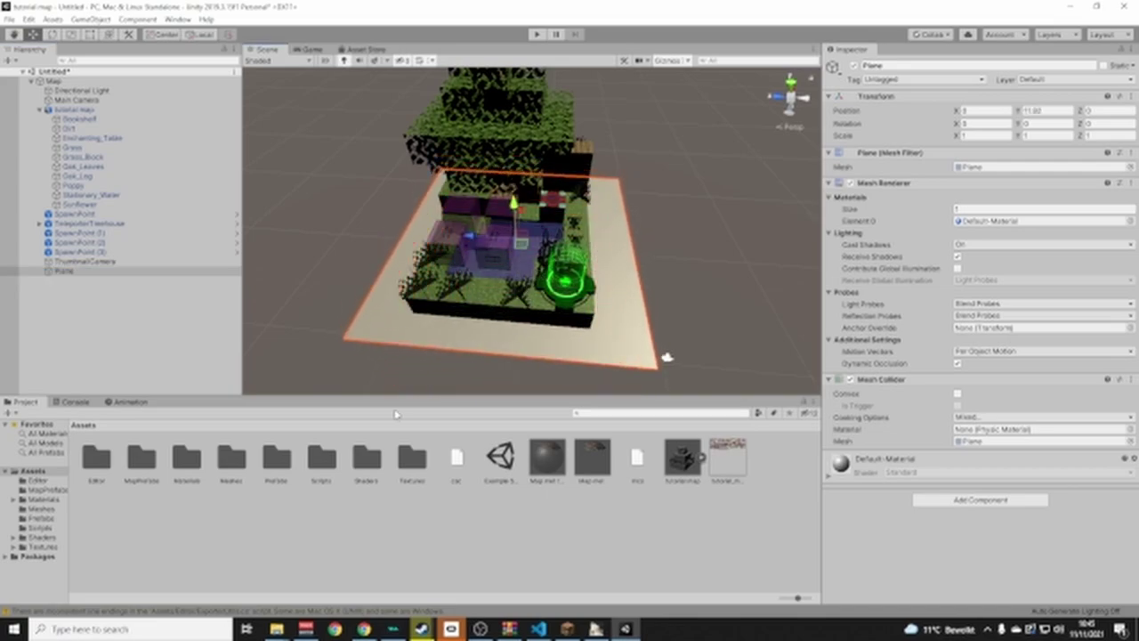
Scale the Plane to 3 on the X, Y and Z axes so it extends around the island
click(964, 133)
text(3)
key(Tab)
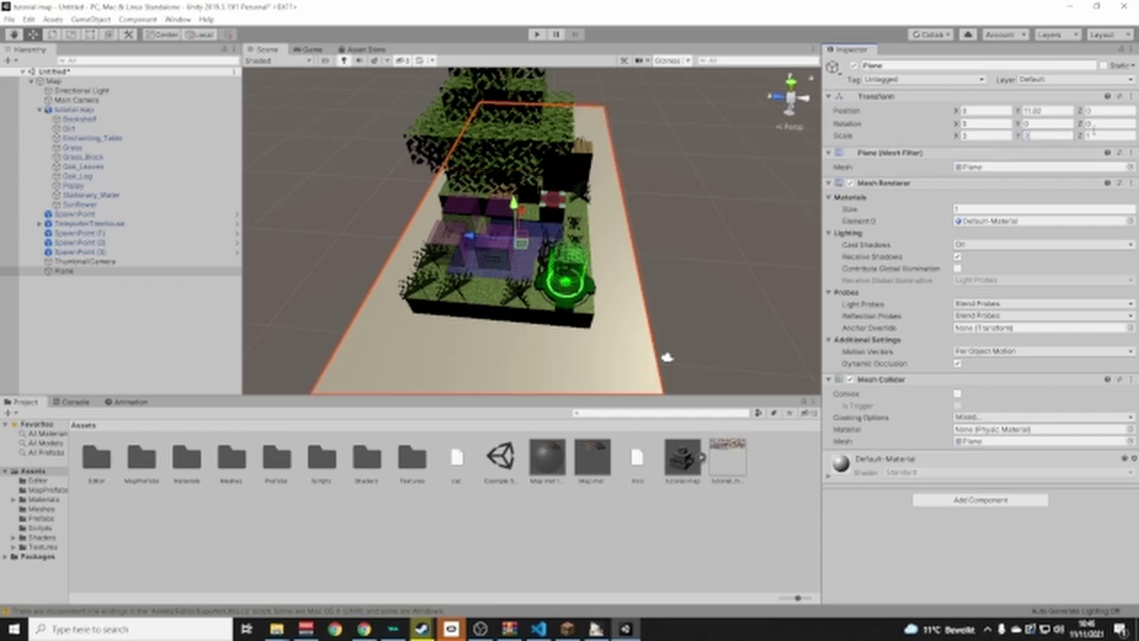
text(3)
right_drag(659, 219, 744, 207)
scroll(747, 159, down, 3)
click(748, 157)
alt+drag(743, 206, 549, 265)
click(550, 270)
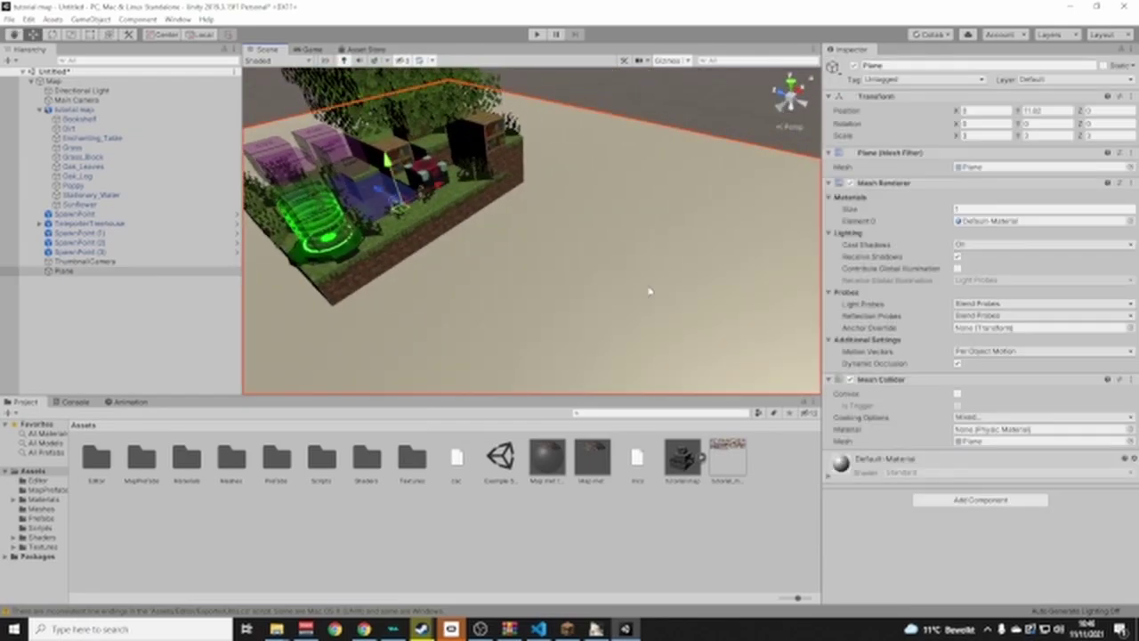
alt+drag(552, 286, 598, 233)
right_drag(598, 233, 666, 235)
Place the red Teleporter prefab from the MapPrefabs folder on the plane beside the island
click(49, 489)
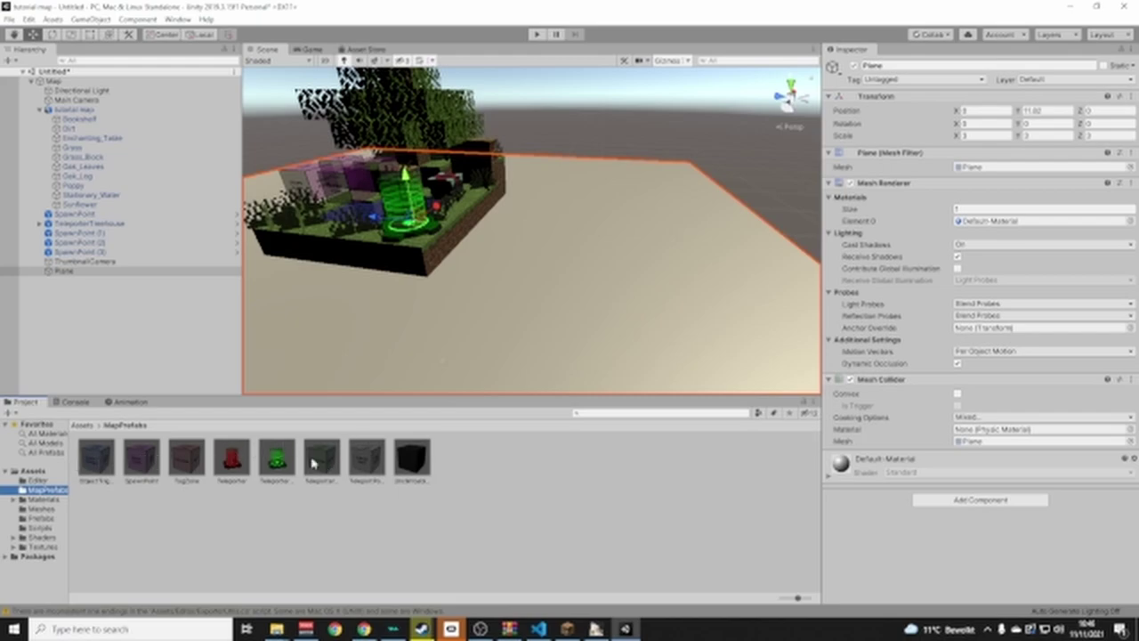
drag(319, 462, 440, 488)
drag(219, 472, 563, 239)
key(f)
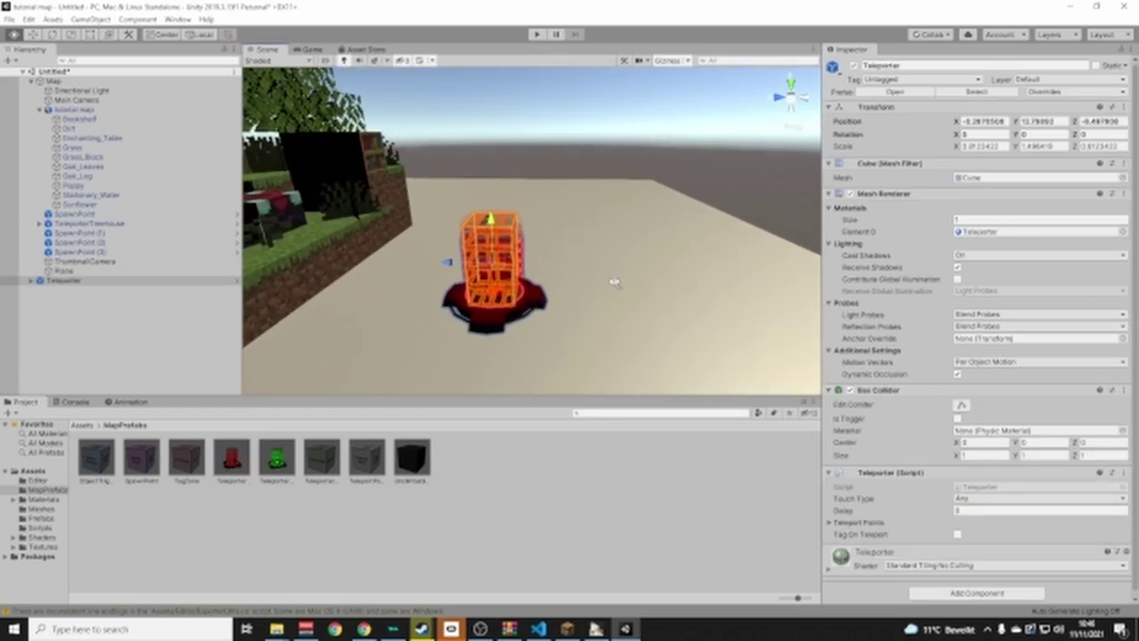
right_drag(513, 353, 525, 427)
key(s)
key(w)
key(s)
Place a TeleportPoint prefab on top of the tree and raise it above the leaves
drag(363, 460, 568, 237)
drag(571, 173, 574, 145)
click(634, 166)
right_drag(634, 167, 636, 175)
key(d)
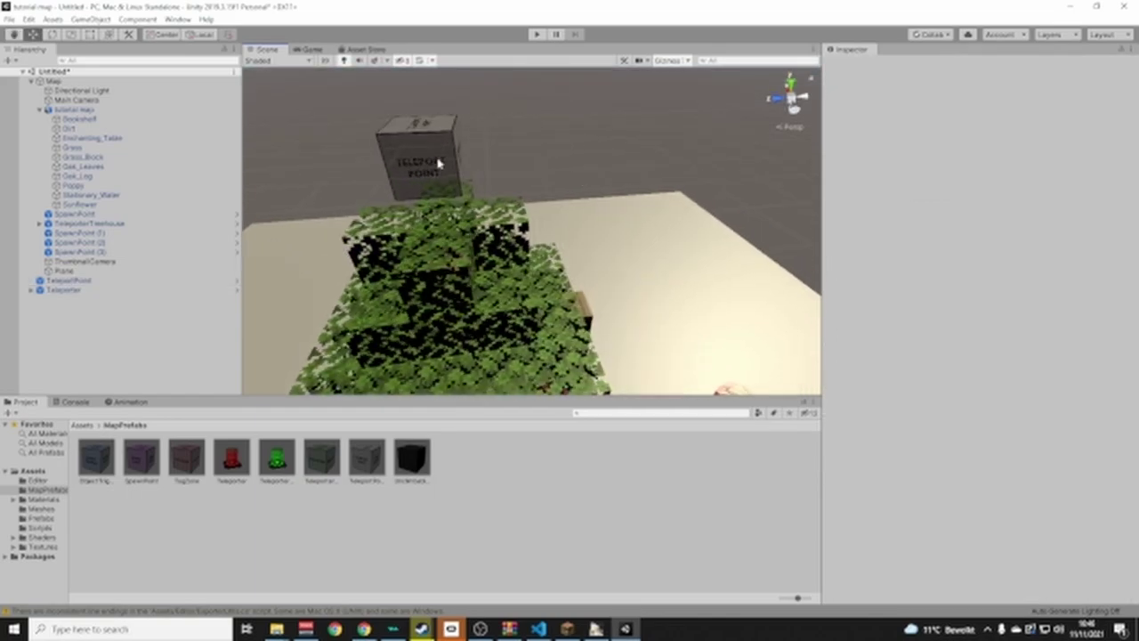
right_drag(491, 171, 476, 124)
key(w)
key(s)
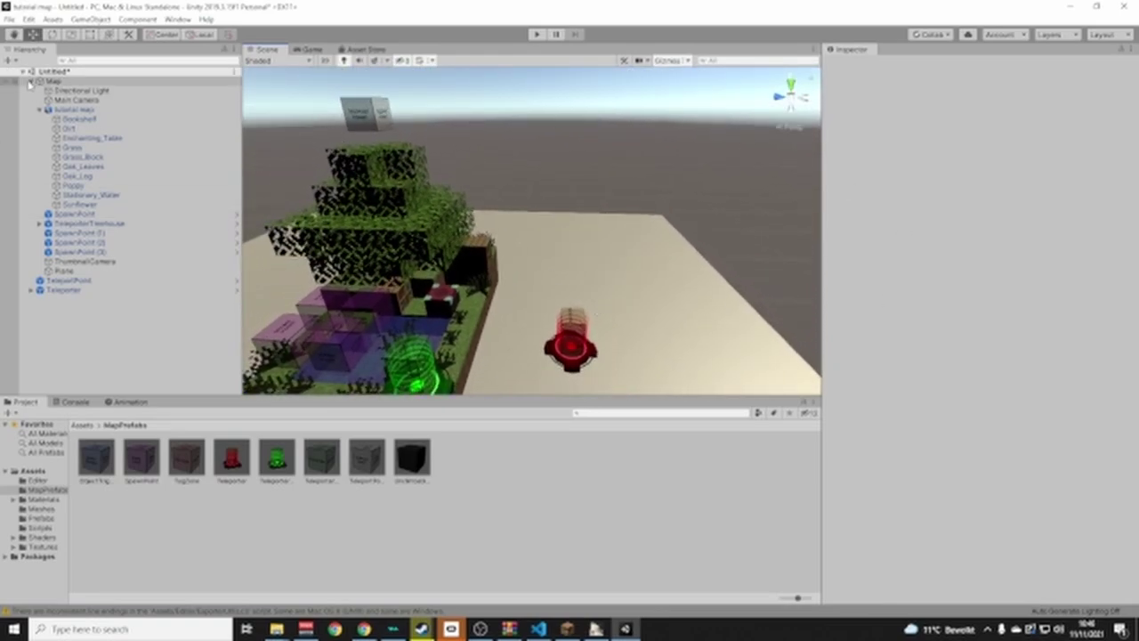
Assign the TeleportPoint above the tree to the red Teleporter's Teleport Points list and clear the selection
click(64, 290)
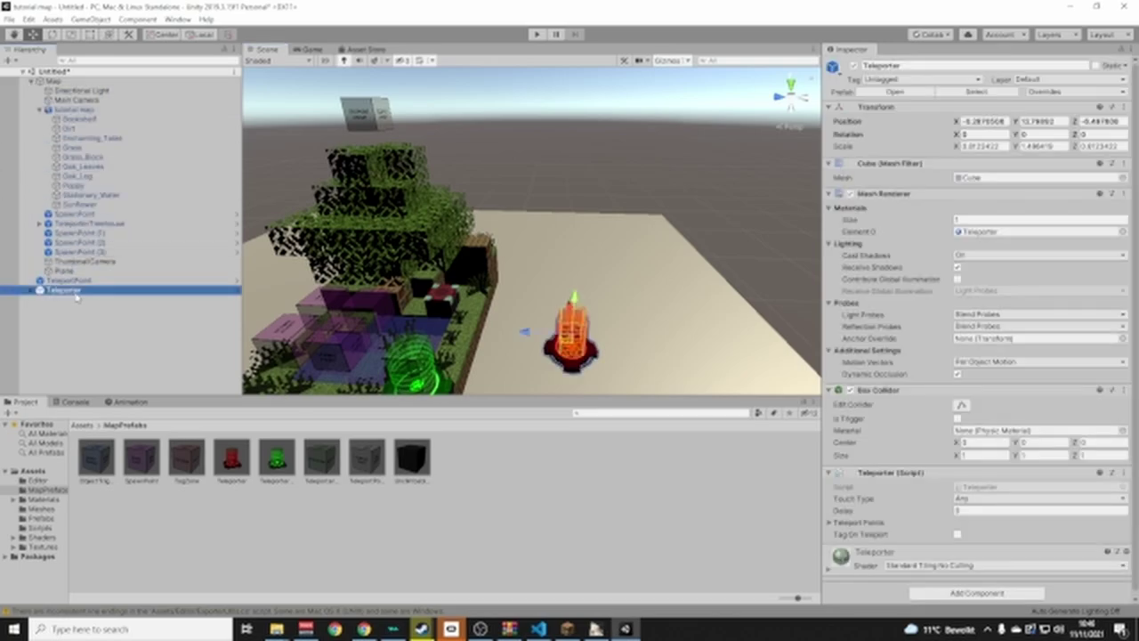
click(383, 114)
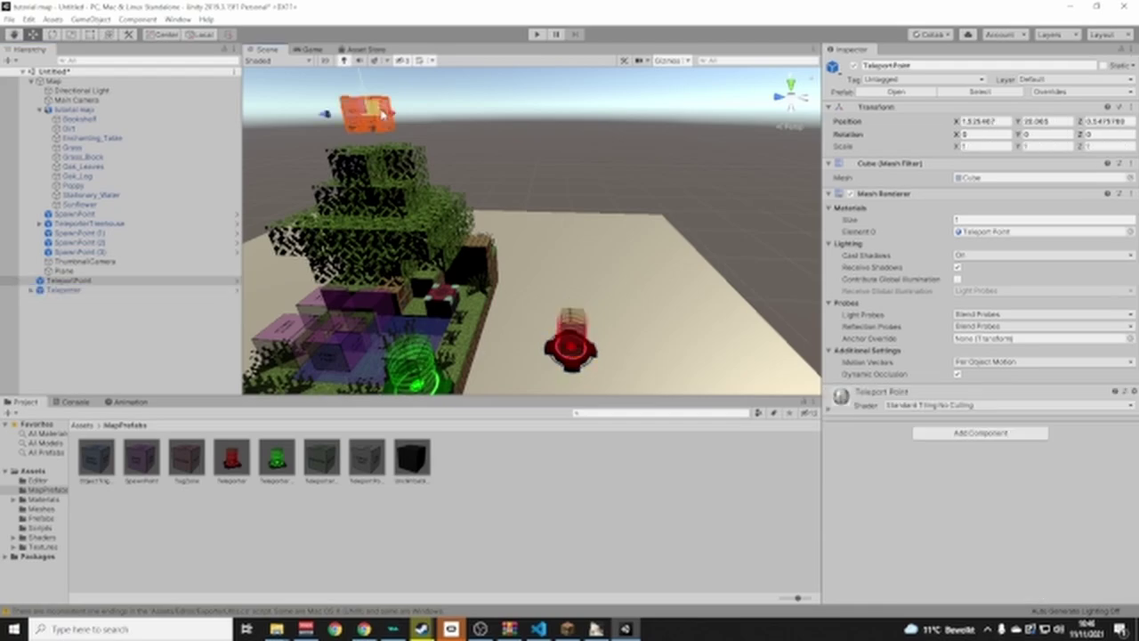
click(92, 291)
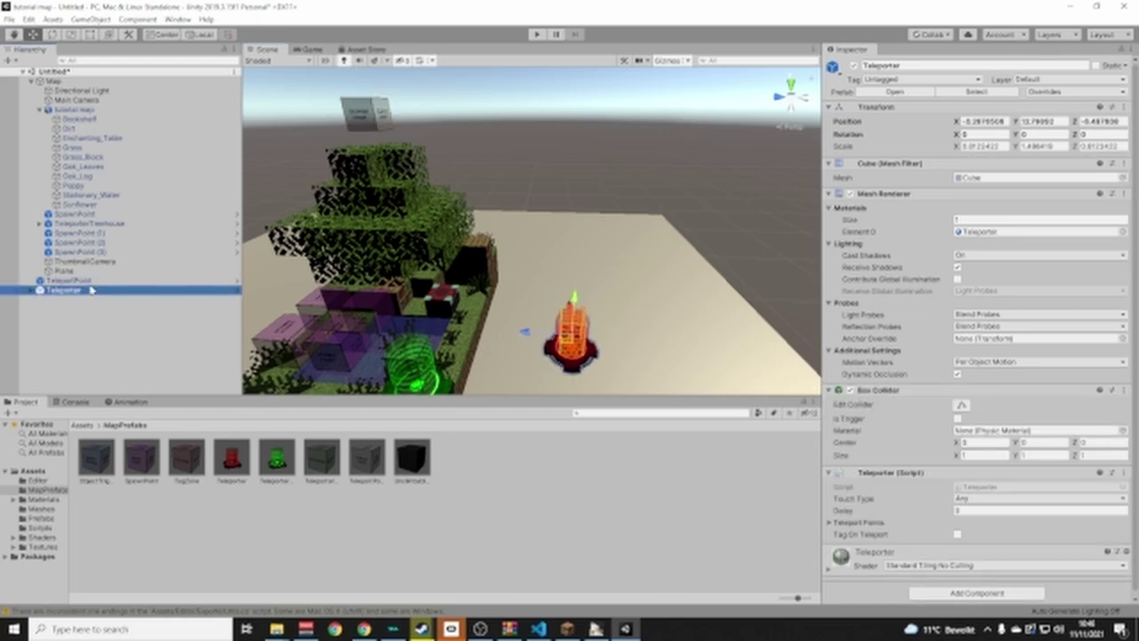
drag(89, 282, 1083, 404)
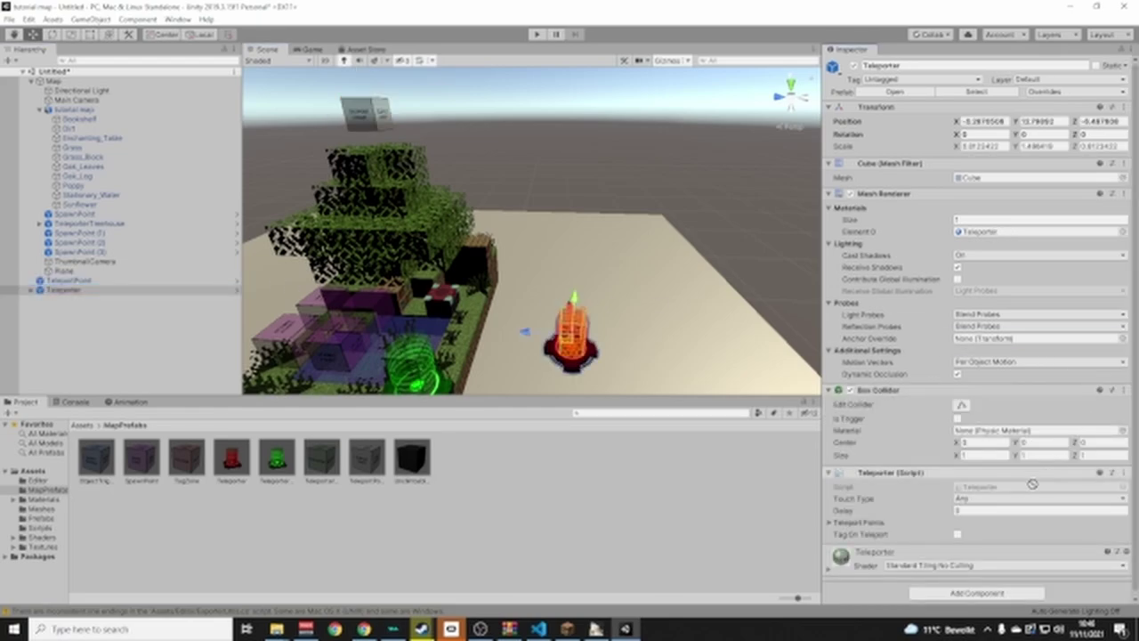
click(827, 523)
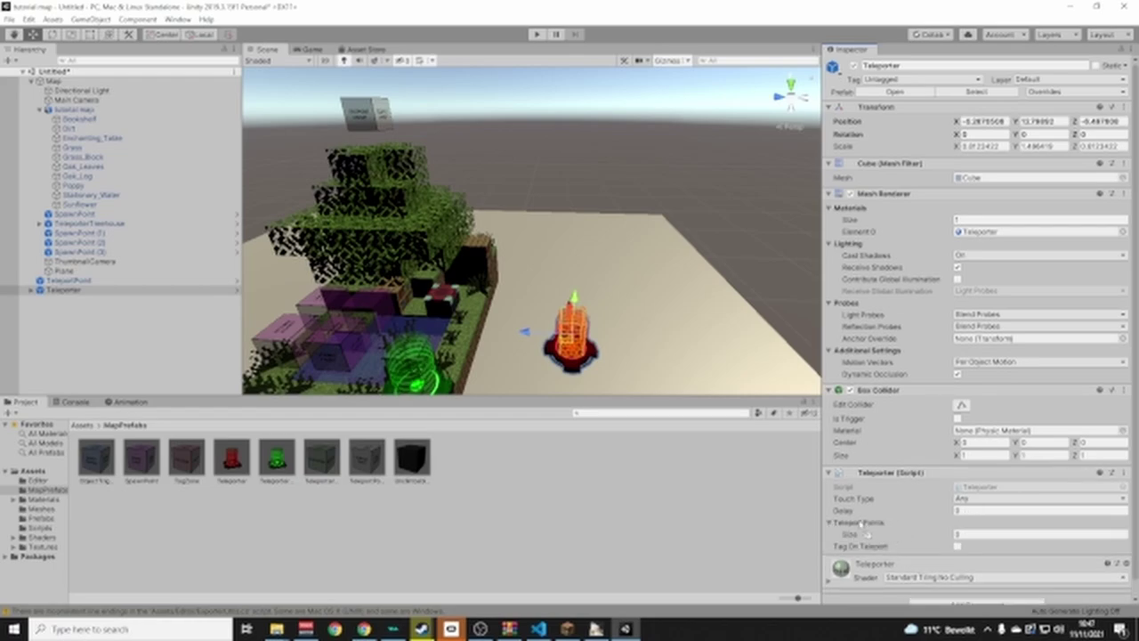
drag(875, 526, 888, 524)
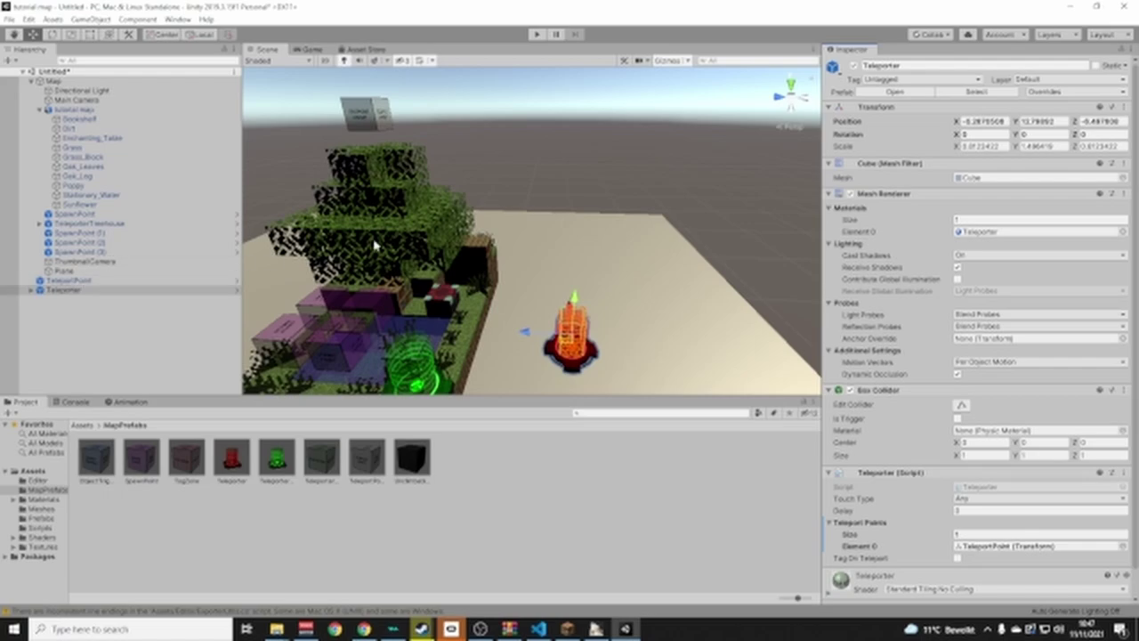
click(522, 204)
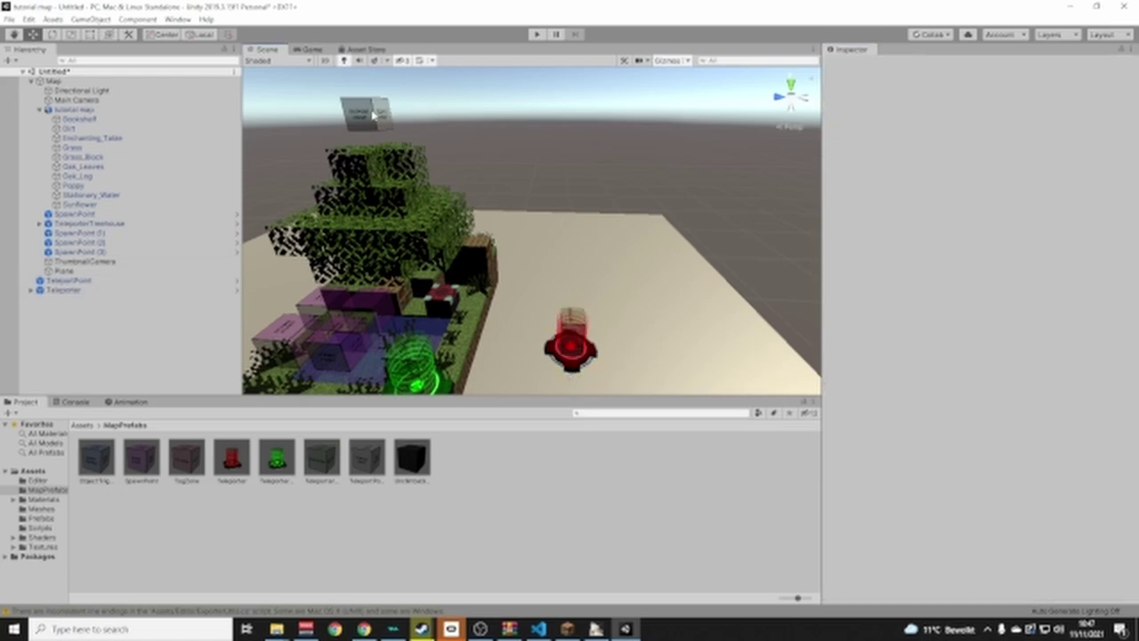
Place a TeleporterZone prefab on the plane near the red teleporter and scale it to 2 on all three axes
right_drag(526, 179, 504, 270)
drag(320, 470, 511, 280)
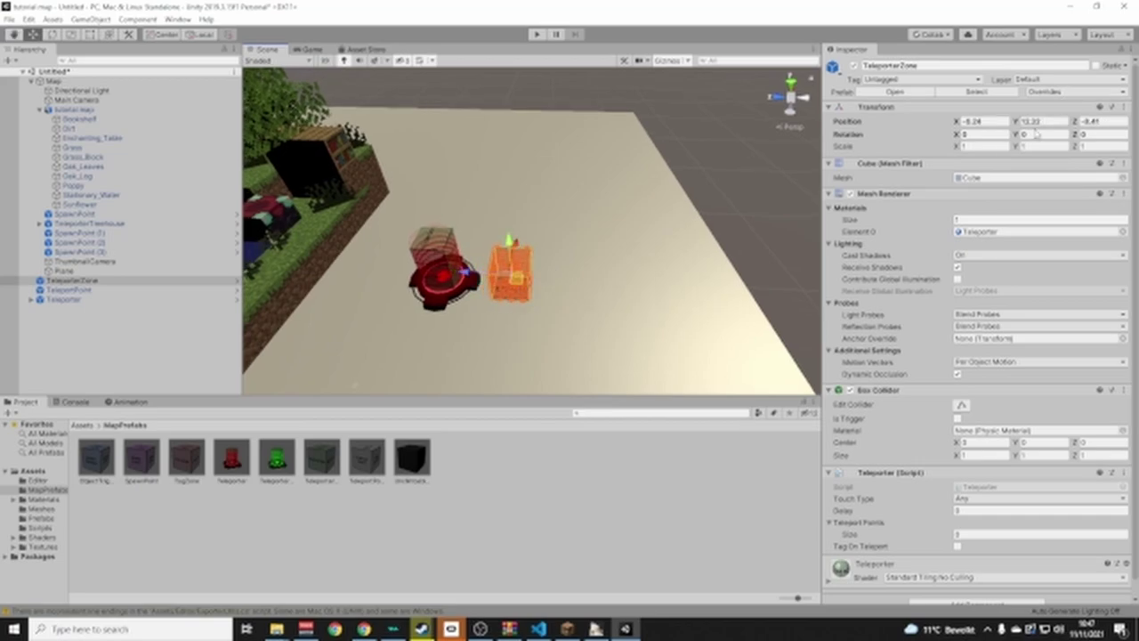
drag(984, 147, 933, 149)
text(2)
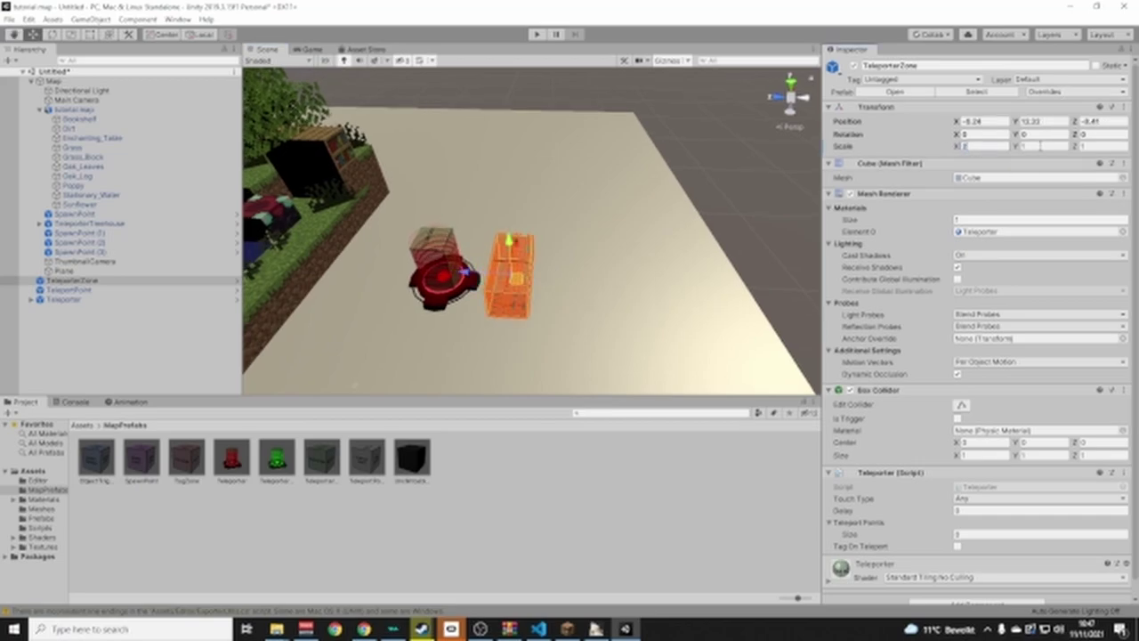
click(1040, 146)
text(2)
key(Tab)
text(2)
Shift the enlarged TeleporterZone across the plane so it sits right next to the red teleporter
drag(518, 283, 522, 270)
right_drag(539, 276, 552, 274)
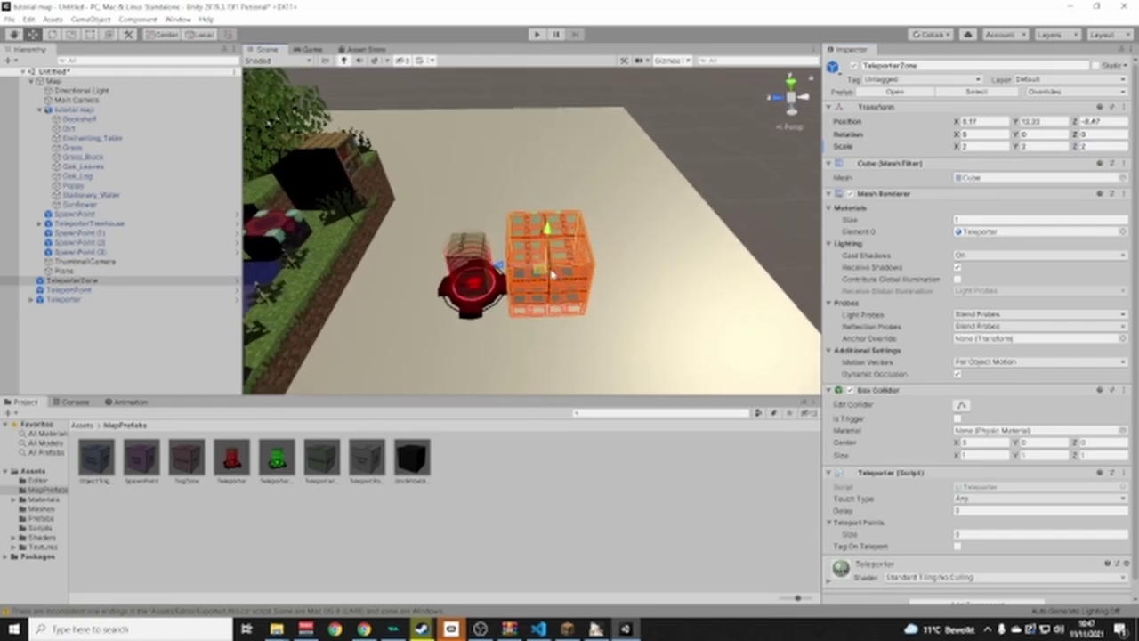
drag(541, 271, 542, 277)
right_drag(558, 293, 555, 294)
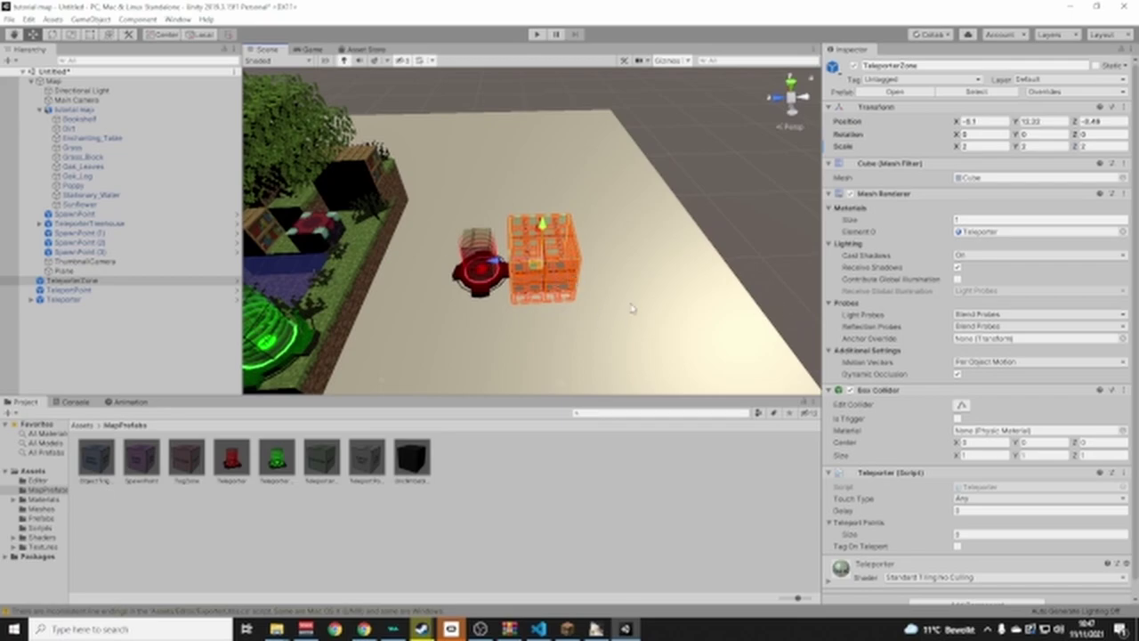
Place a second TeleportPoint prefab on the plane on the opposite side of the island from the TeleporterZone
key(a)
right_drag(587, 358, 591, 361)
drag(375, 472, 516, 288)
key(d)
right_drag(532, 290, 533, 290)
key(d)
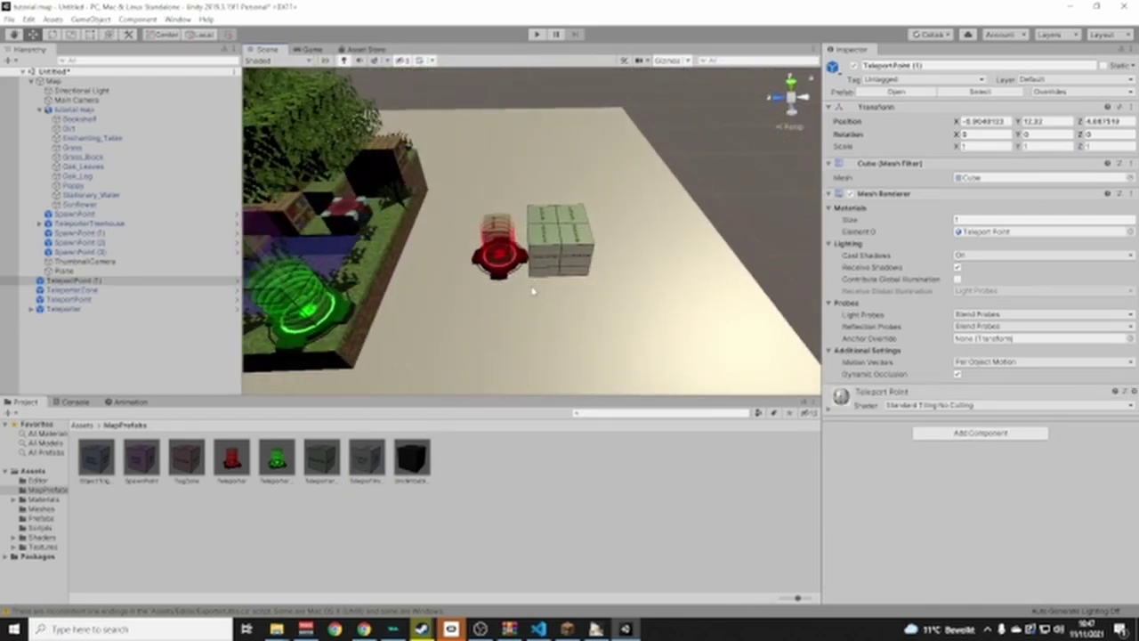
Assign TeleportPoint (1) to the TeleporterZone's Teleport Points list
click(563, 242)
right_drag(401, 308, 406, 313)
key(a)
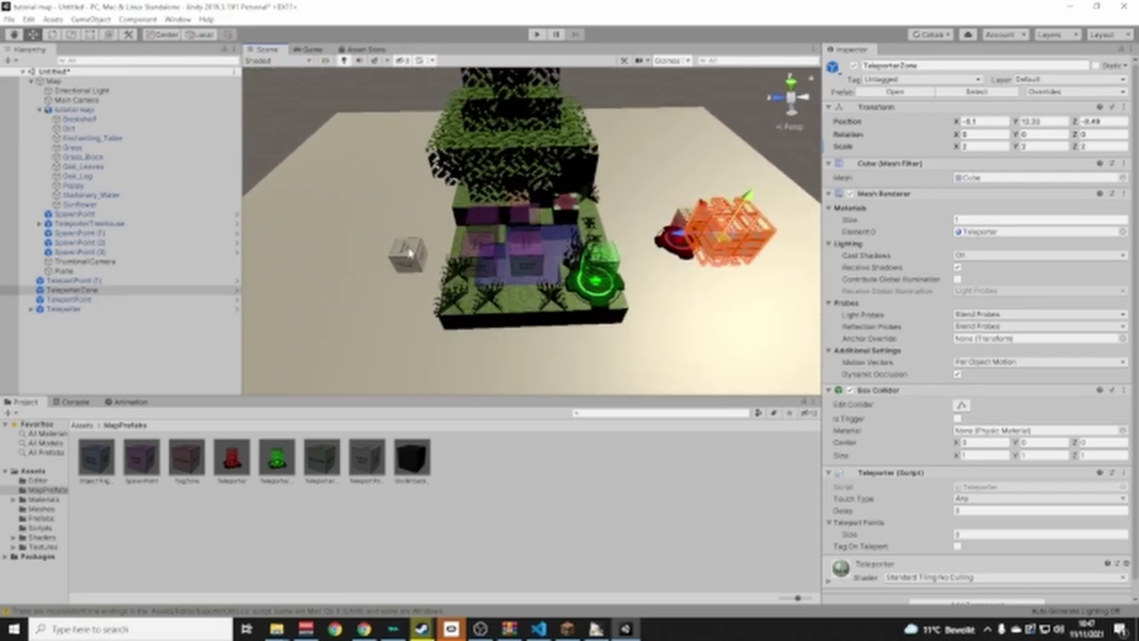
click(406, 260)
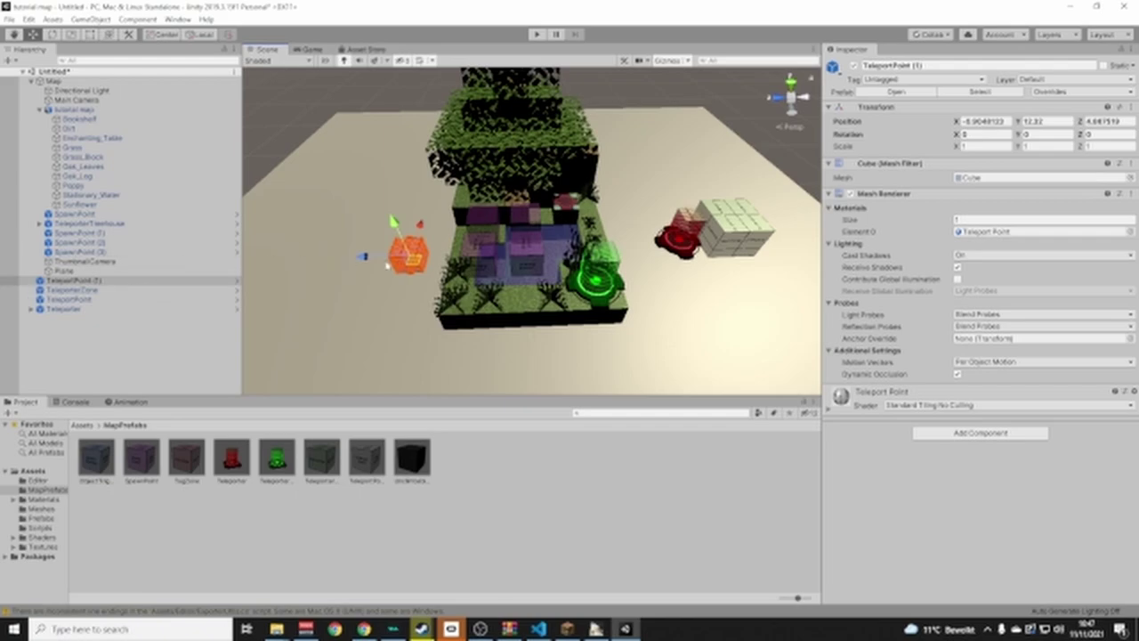
click(717, 239)
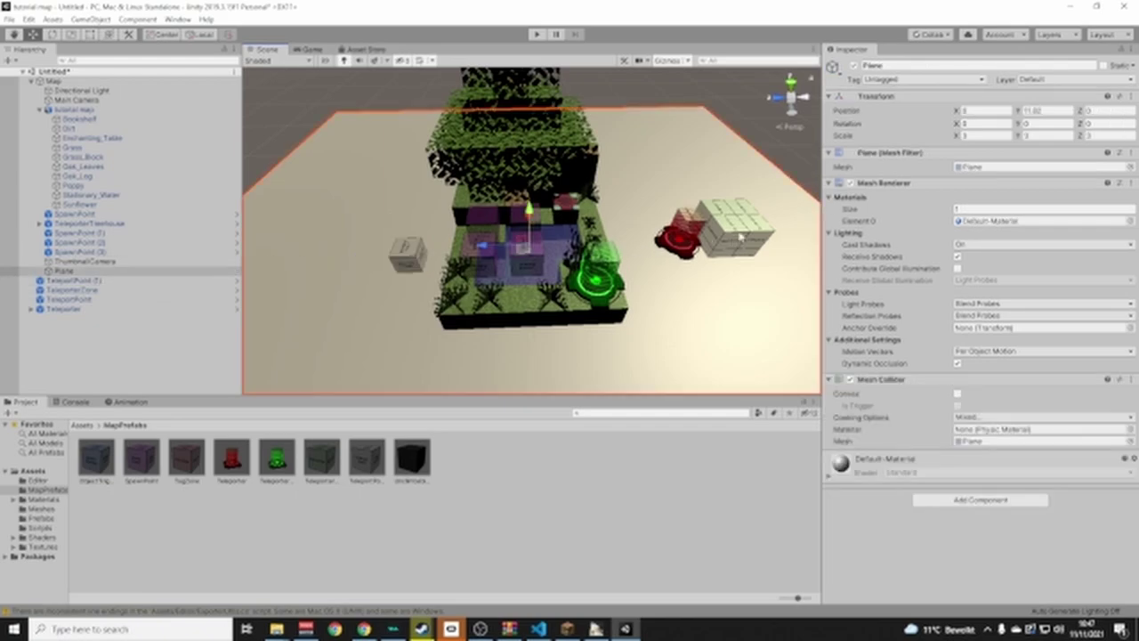
click(740, 236)
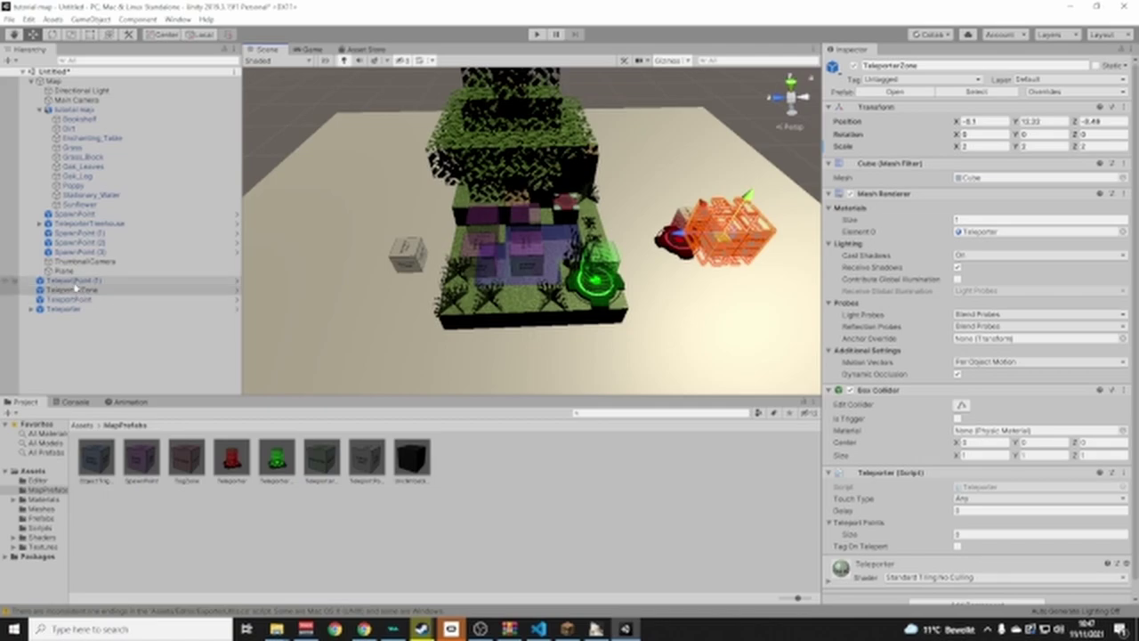
drag(98, 281, 891, 527)
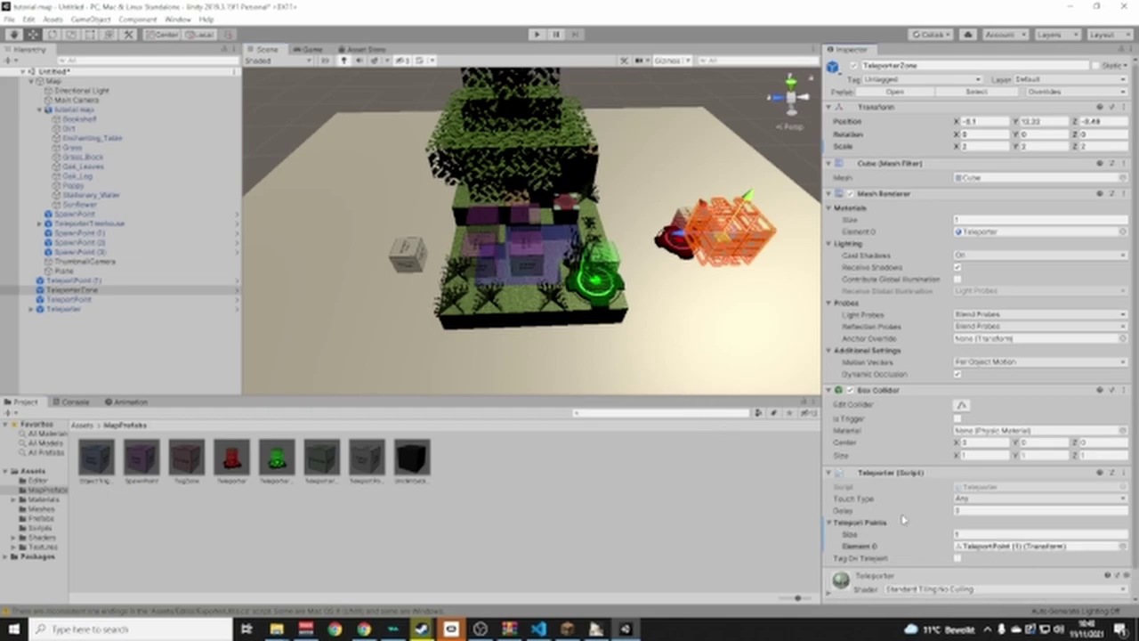
Raise TeleportPoint (1) slightly above the plane and clear the selection
right_drag(700, 279, 707, 262)
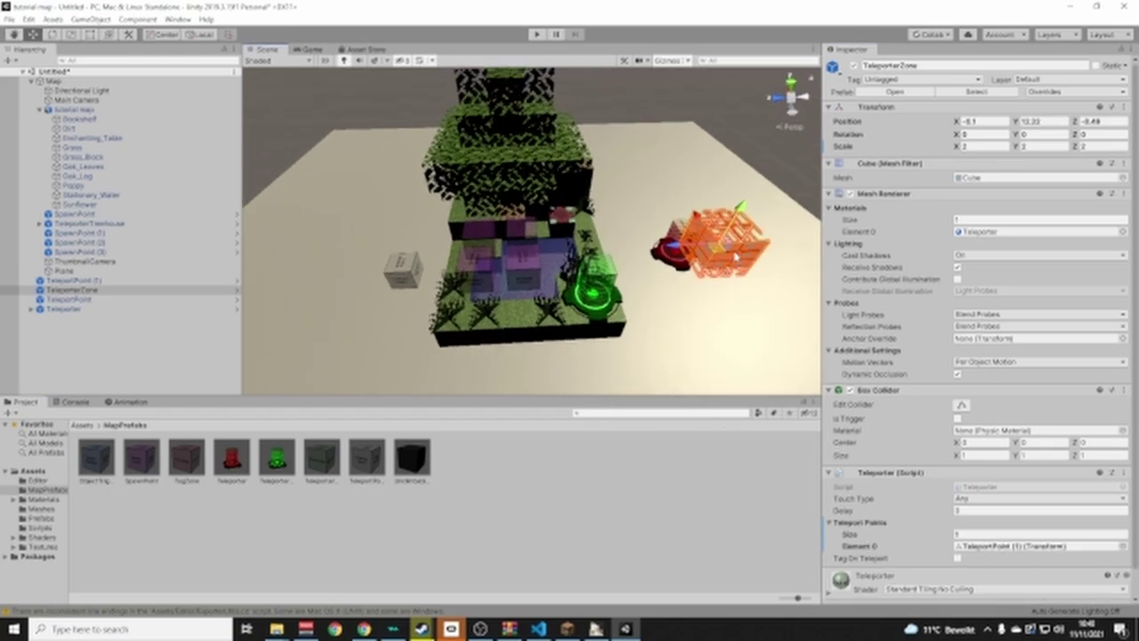
right_drag(438, 296, 613, 277)
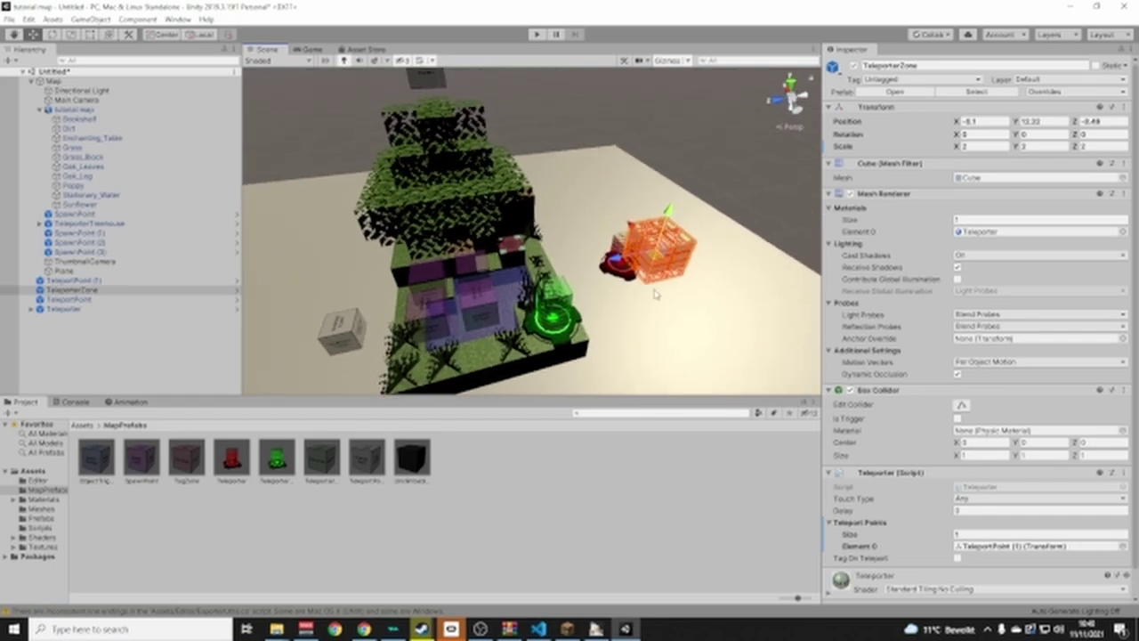
right_drag(468, 176, 700, 190)
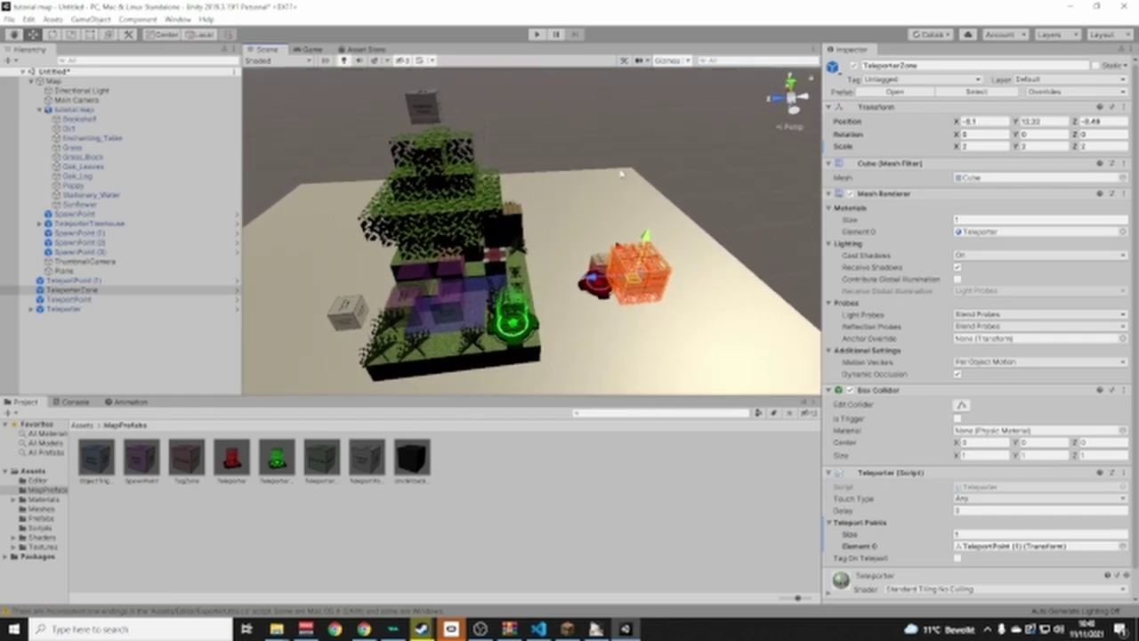
click(665, 121)
right_drag(546, 280, 577, 313)
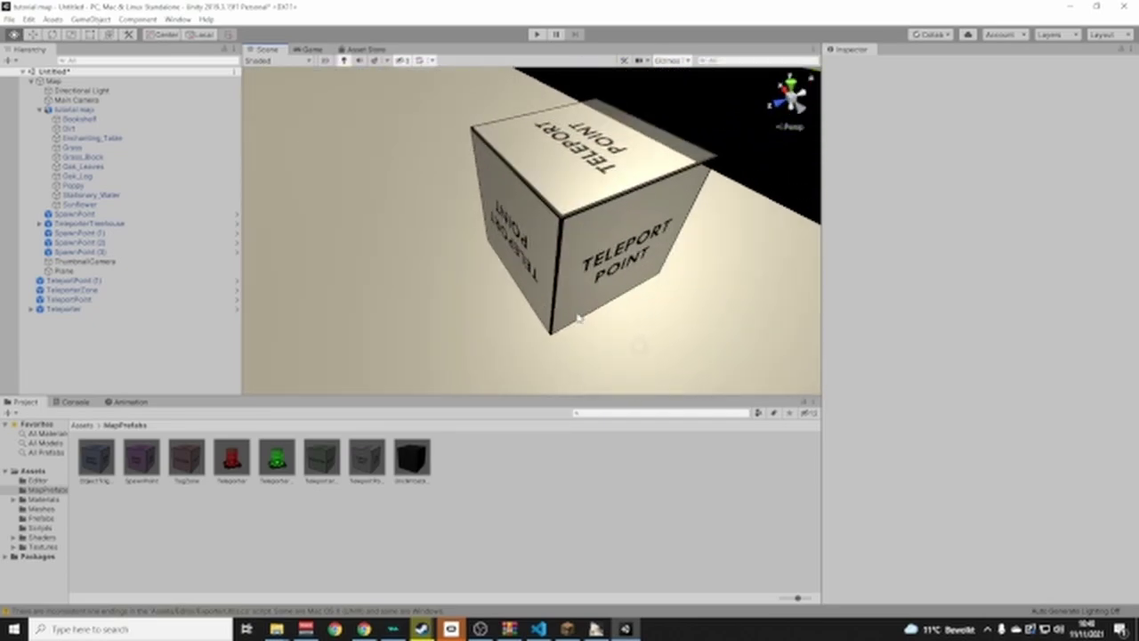
click(587, 252)
drag(582, 173, 586, 123)
key(s)
right_drag(586, 122, 532, 126)
click(645, 118)
key(d)
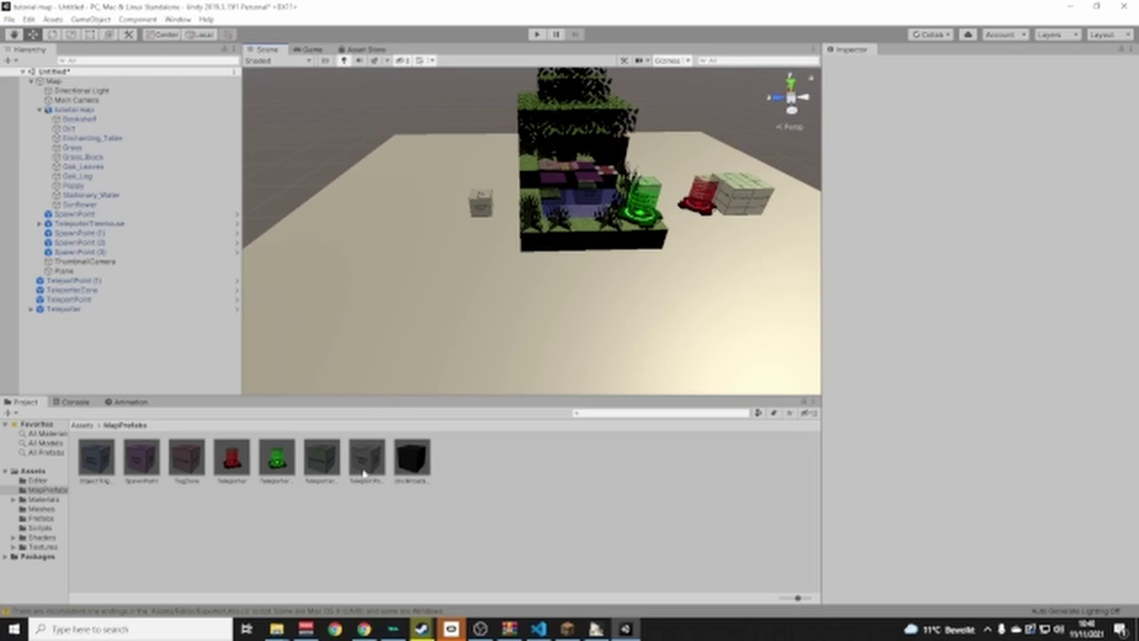
Place an UnclimbableSurface prefab on the plane near TeleportPoint (1) and tilt it about 12 degrees around X
drag(407, 475, 378, 337)
key(f)
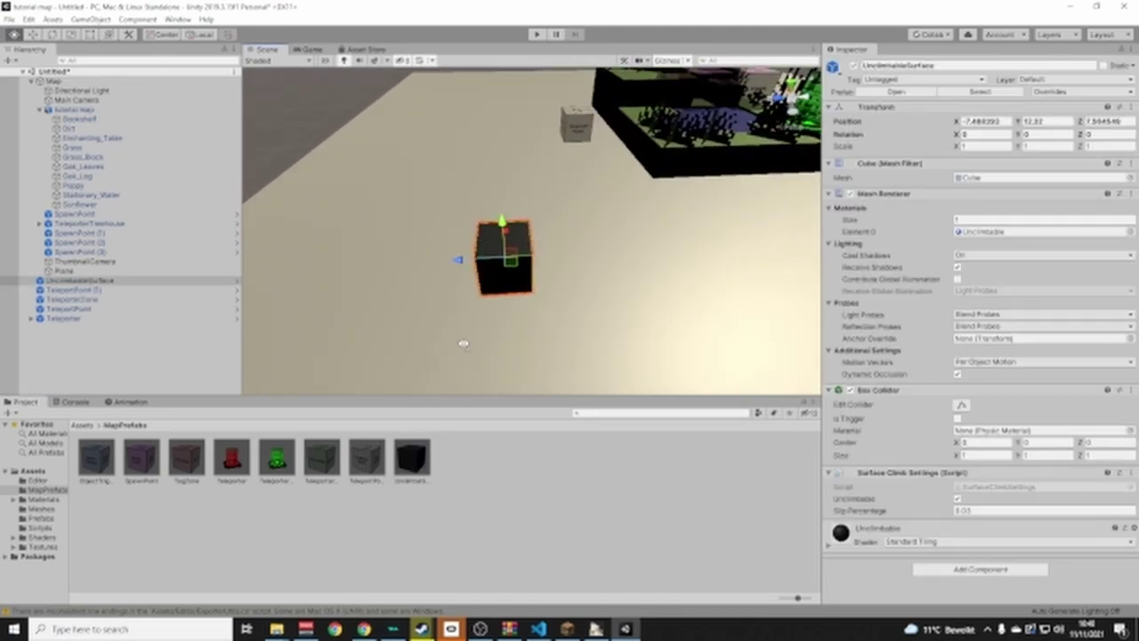
click(52, 34)
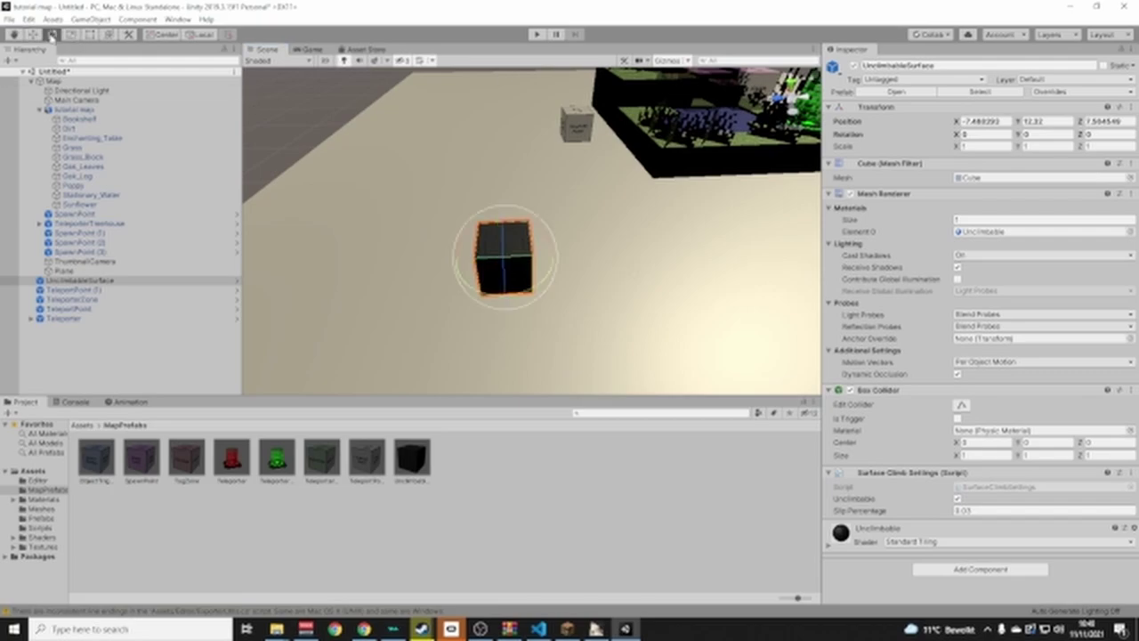
drag(472, 236, 465, 226)
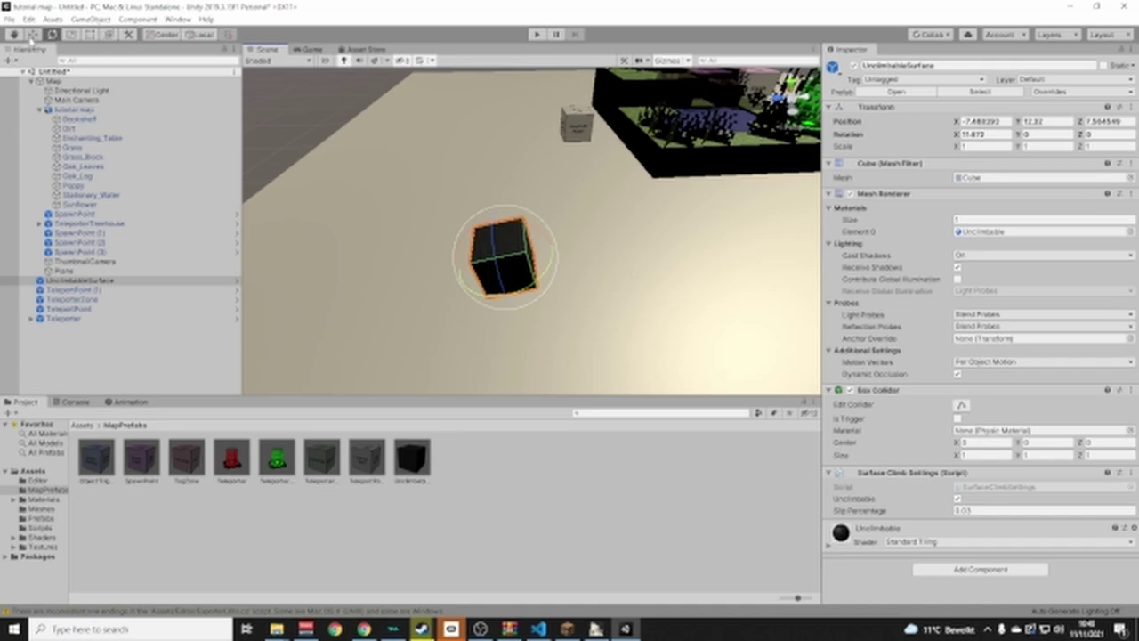
click(32, 34)
Scale the UnclimbableSurface to 3 on X, 3 on Y and 1 on Z to form a wall
click(961, 146)
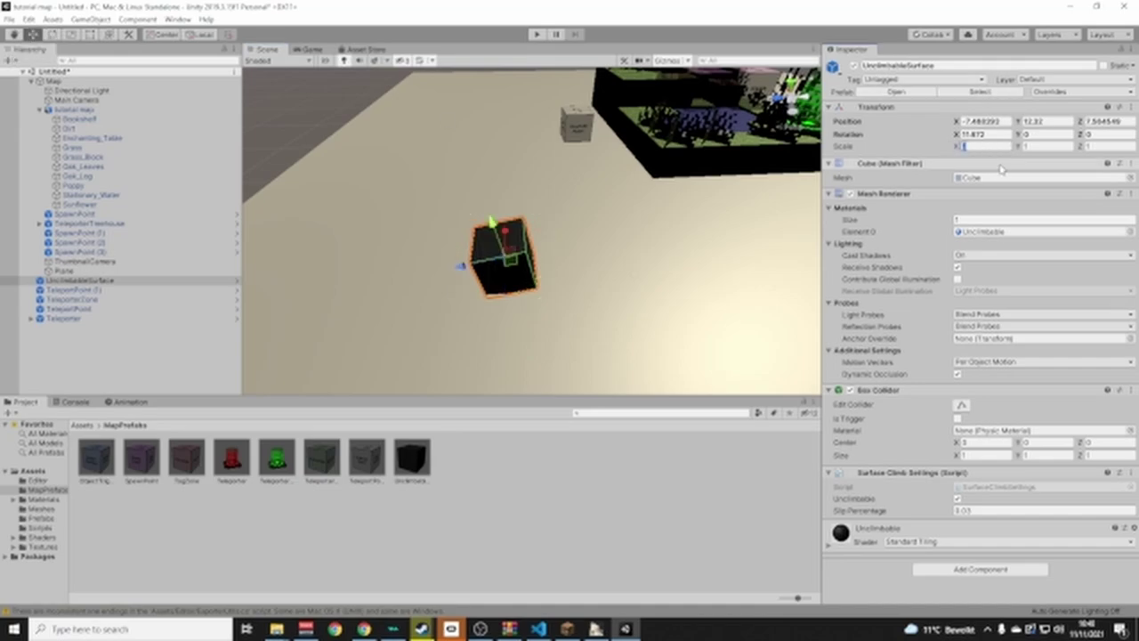
text(3)
key(Tab)
text(3)
key(Tab)
text(3)
right_drag(646, 264, 643, 262)
drag(1104, 148, 1085, 149)
text(1)
Move the tilted UnclimbableSurface wall up to a height of about 13.19 so it stands on the plane
right_drag(485, 250, 389, 180)
click(389, 180)
click(512, 300)
drag(512, 302, 494, 278)
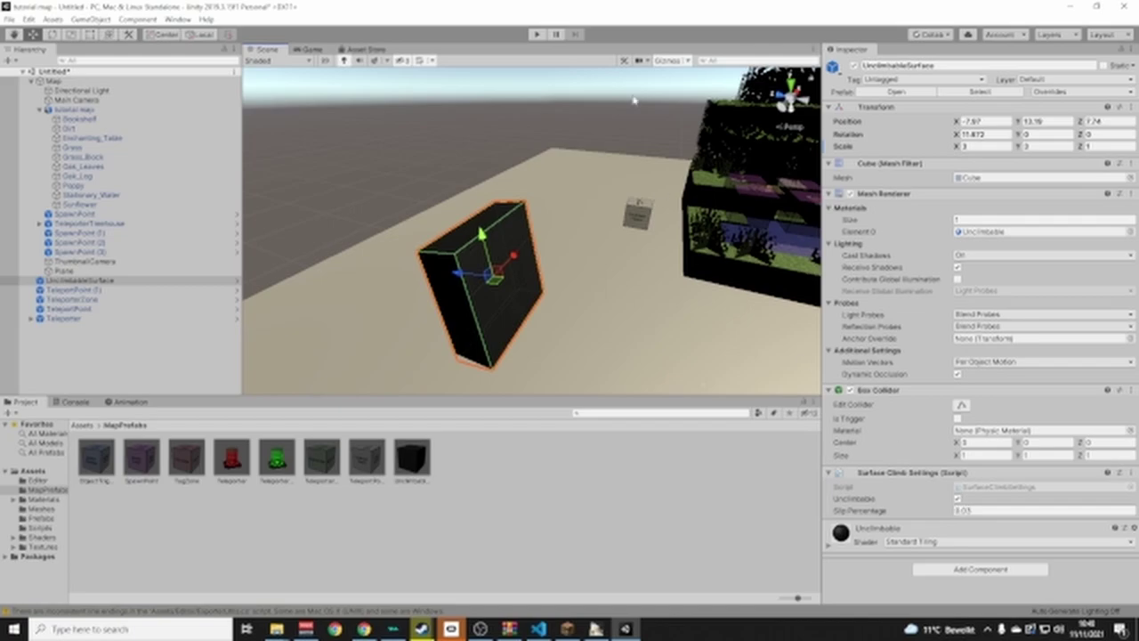
scroll(717, 190, down, 8)
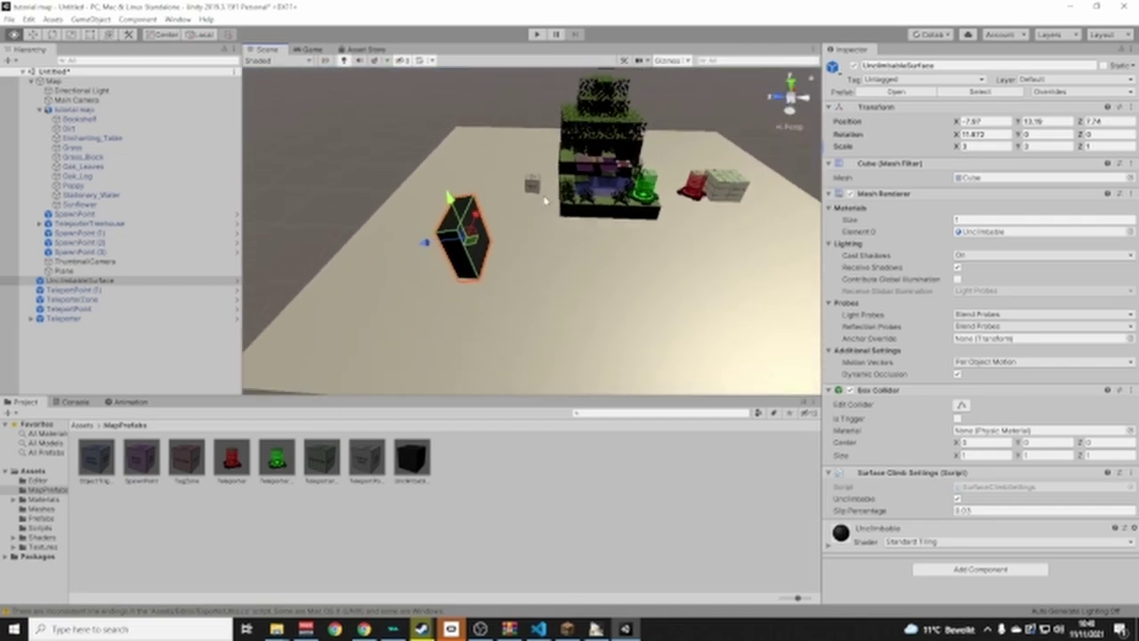
click(717, 191)
scroll(718, 190, up, 3)
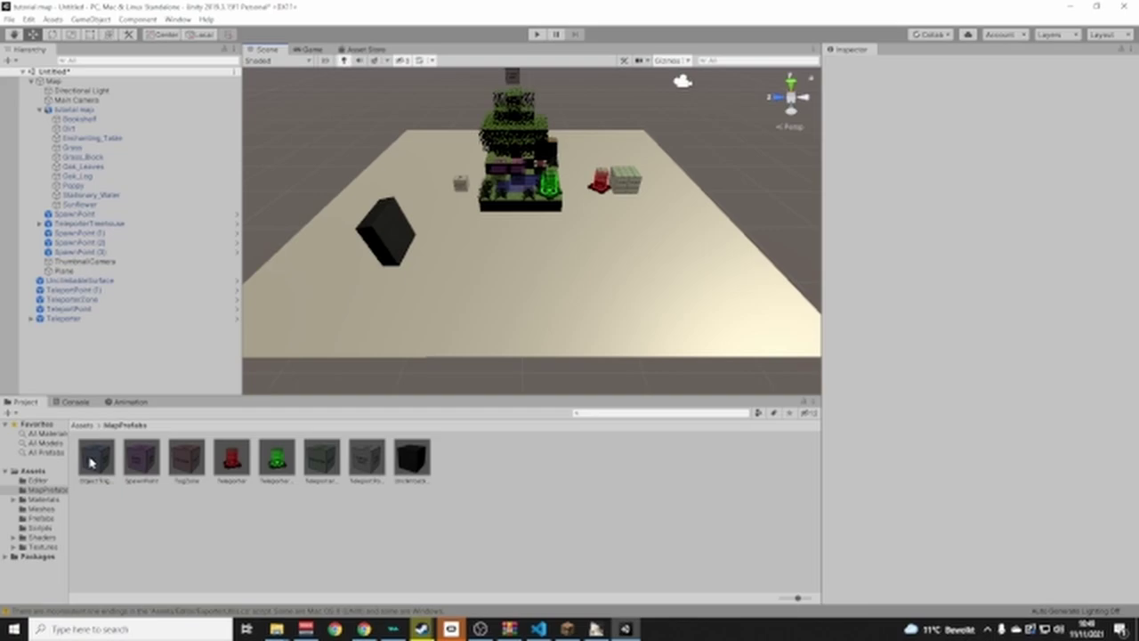
drag(354, 391, 614, 302)
right_drag(458, 328, 893, 303)
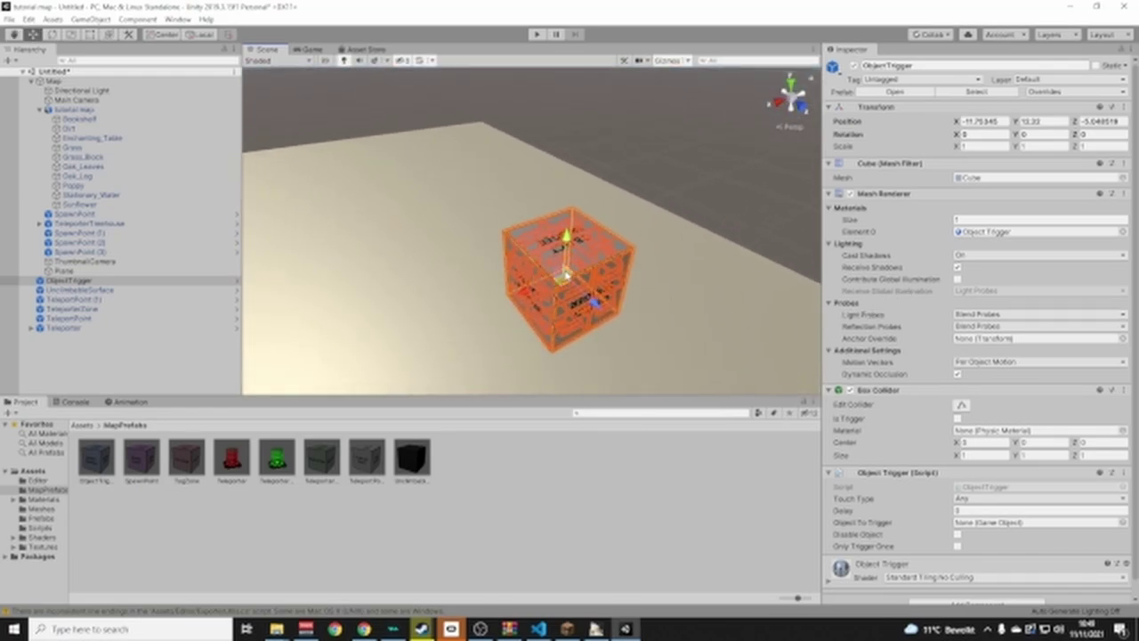
key(Delete)
right_drag(578, 273, 363, 287)
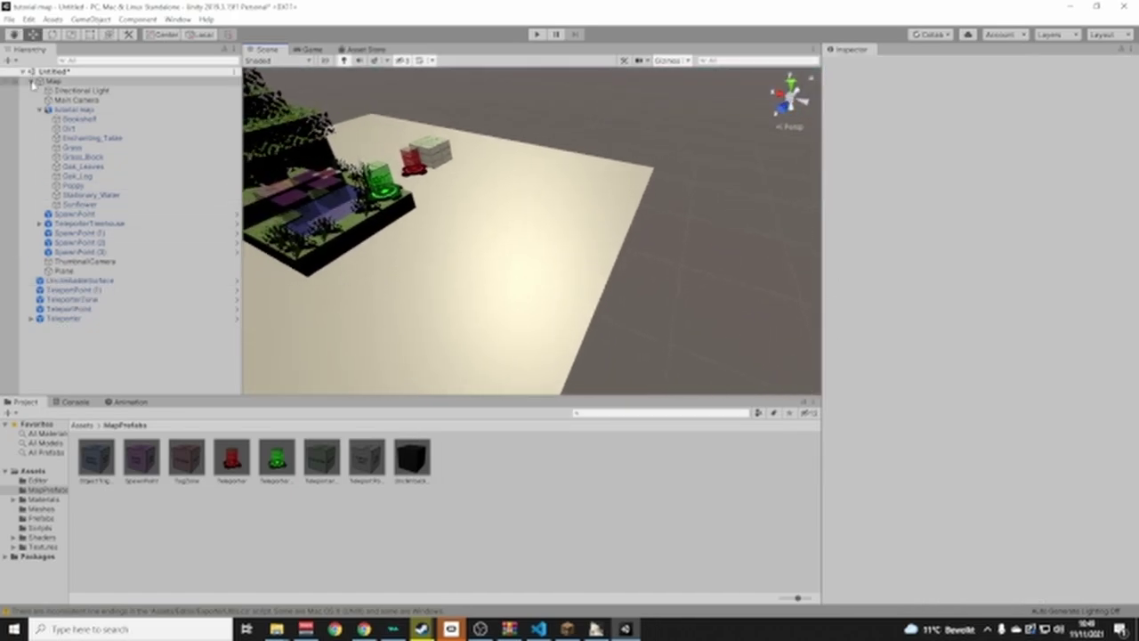
Collapse the Map group, add a cube to the scene and move it to about X -11.56, Y 13.67, Z -1.22 above the plane
click(31, 82)
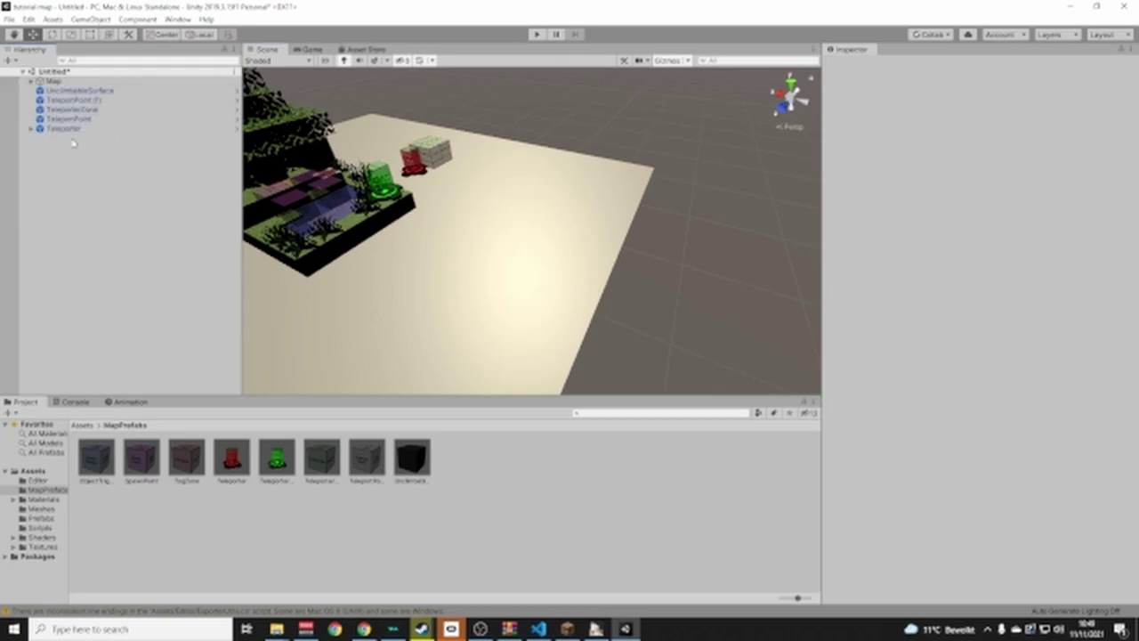
right_click(93, 210)
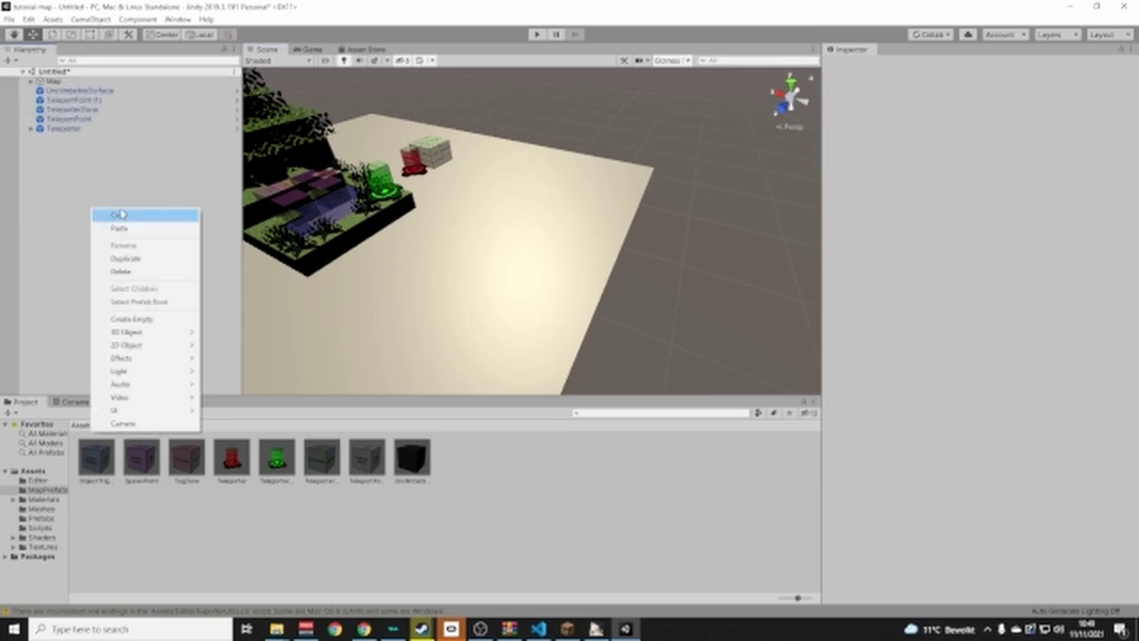
mouse_move(129, 333)
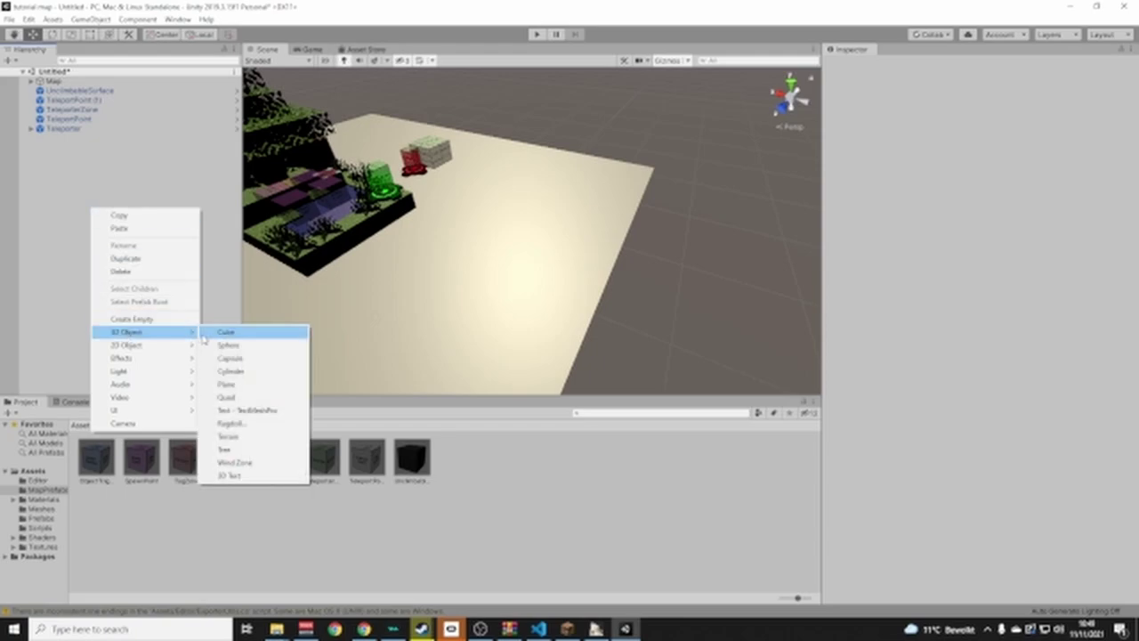
click(222, 333)
drag(532, 192, 531, 123)
drag(502, 191, 480, 233)
key(f)
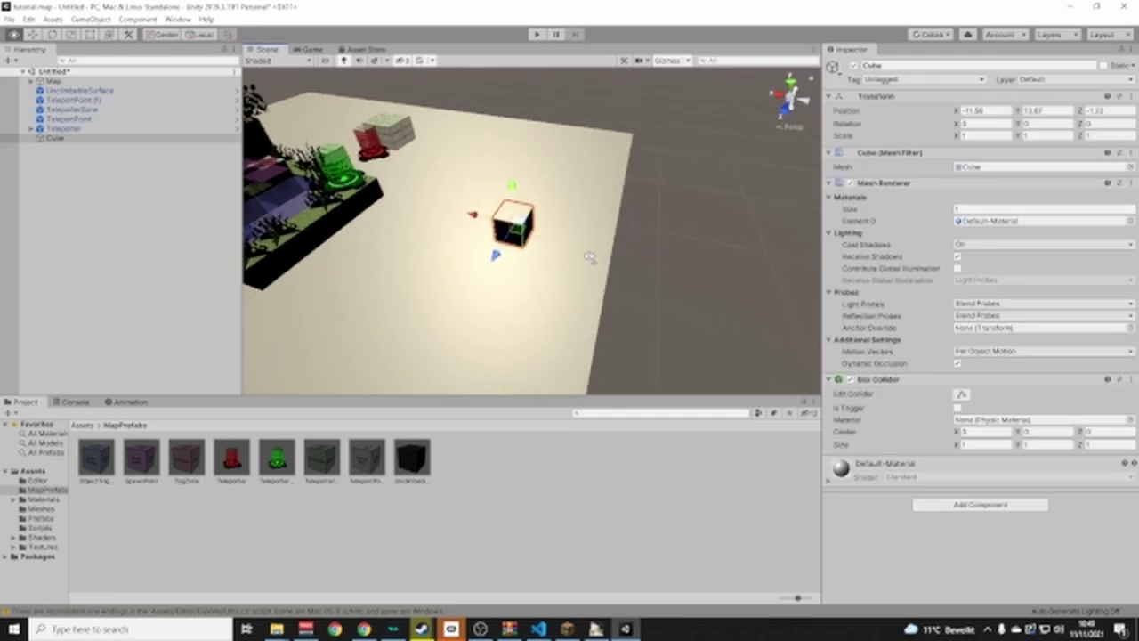
Scale the cube to 0.1 on X, 0.1 on Y and 0.2 on Z to form a small button
text(0)
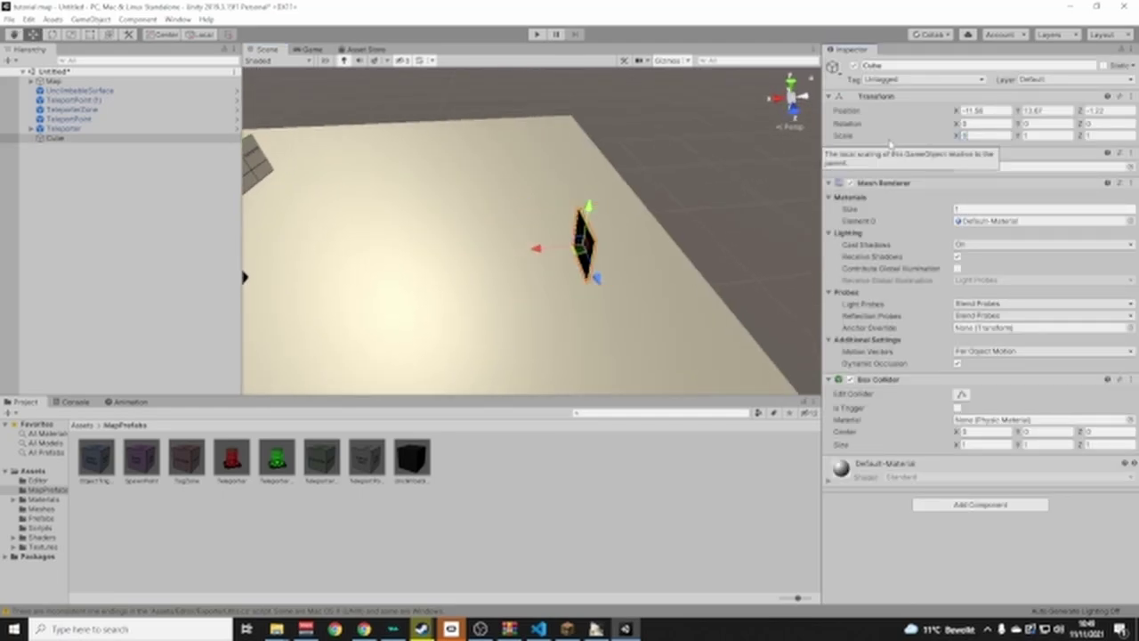
text(.1)
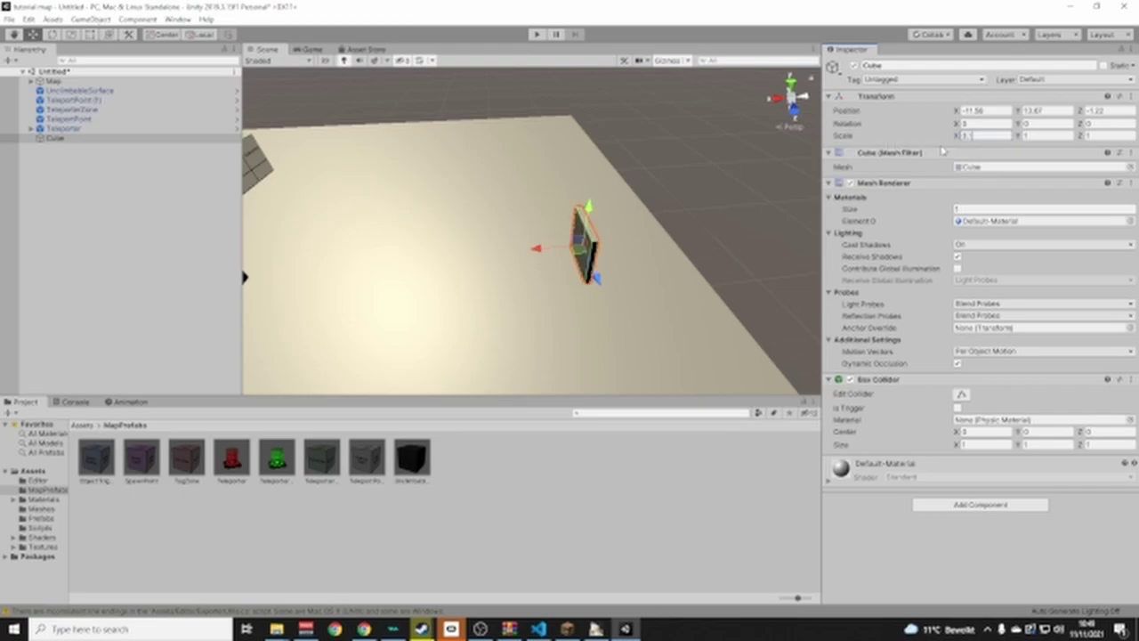
text(0)
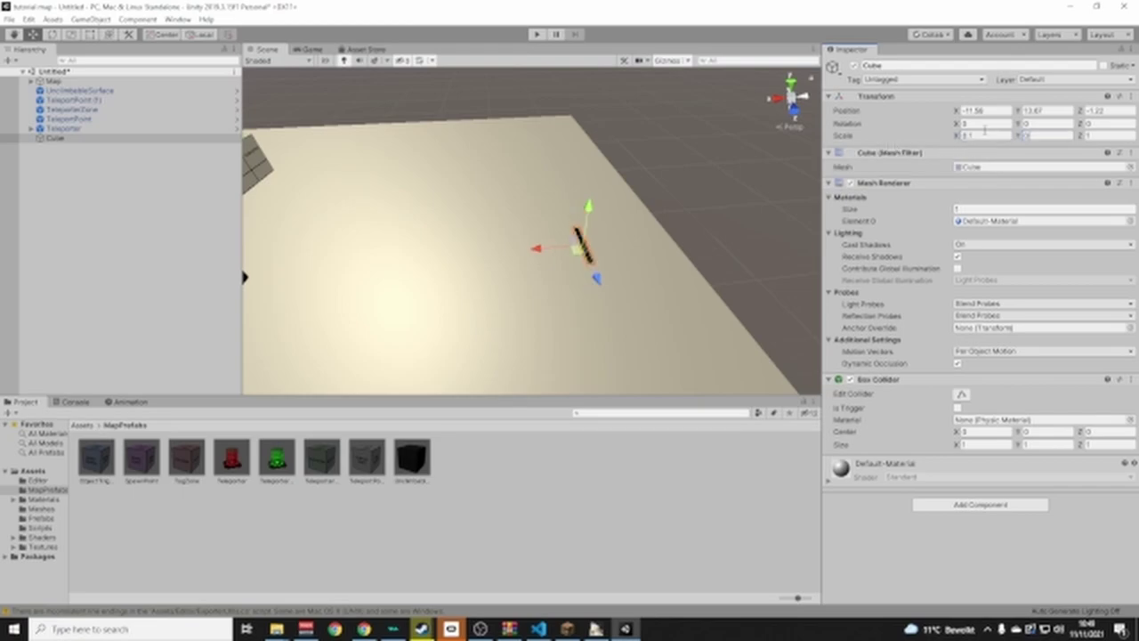
text(0.3)
right_drag(587, 271, 621, 252)
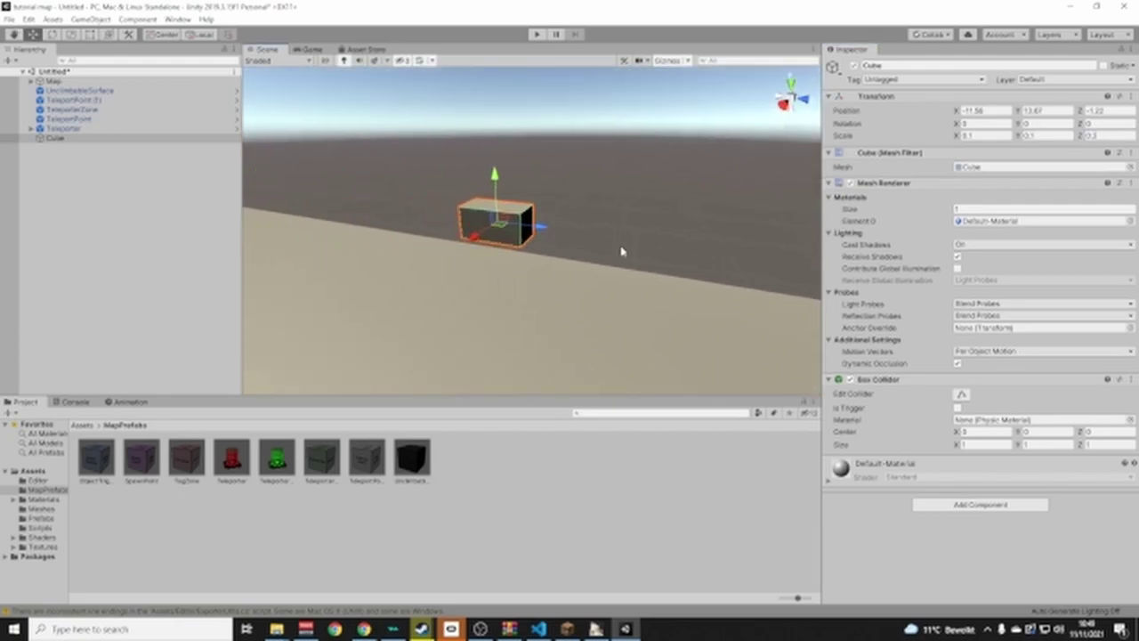
Apply the Wooden floor 06 material from the Materials folder to the small cube
click(43, 500)
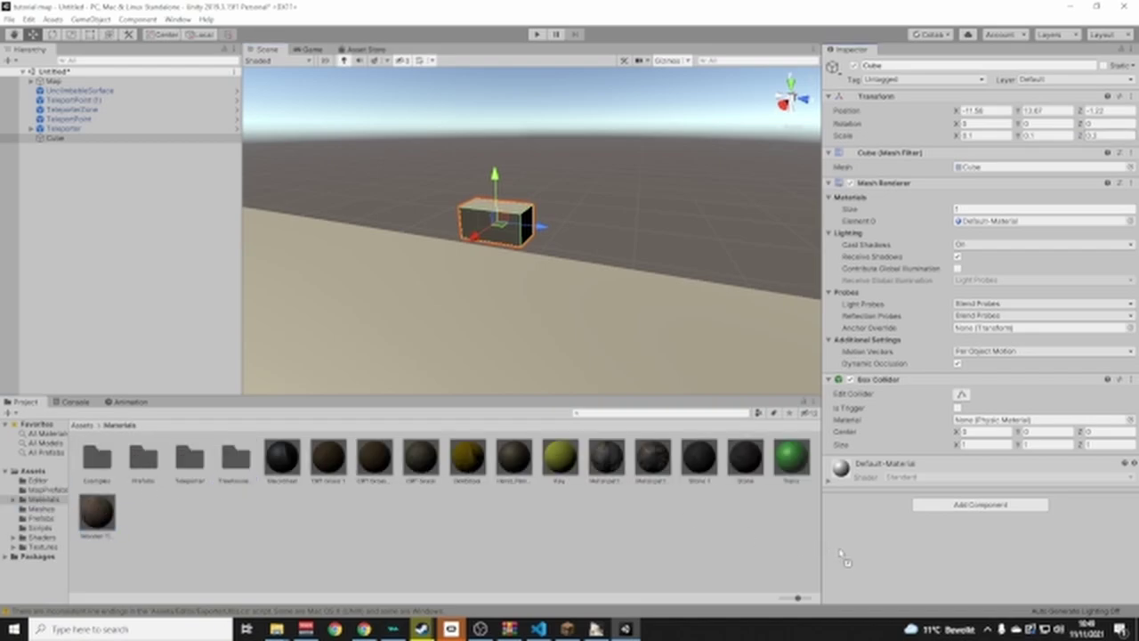
drag(843, 556, 846, 558)
right_drag(560, 272, 687, 214)
Lower the small wooden cube towards the plane's surface and clear the selection
drag(616, 165, 597, 317)
right_drag(597, 317, 610, 291)
right_drag(502, 216, 509, 214)
drag(664, 226, 656, 183)
right_drag(656, 183, 539, 308)
right_click(64, 249)
click(134, 186)
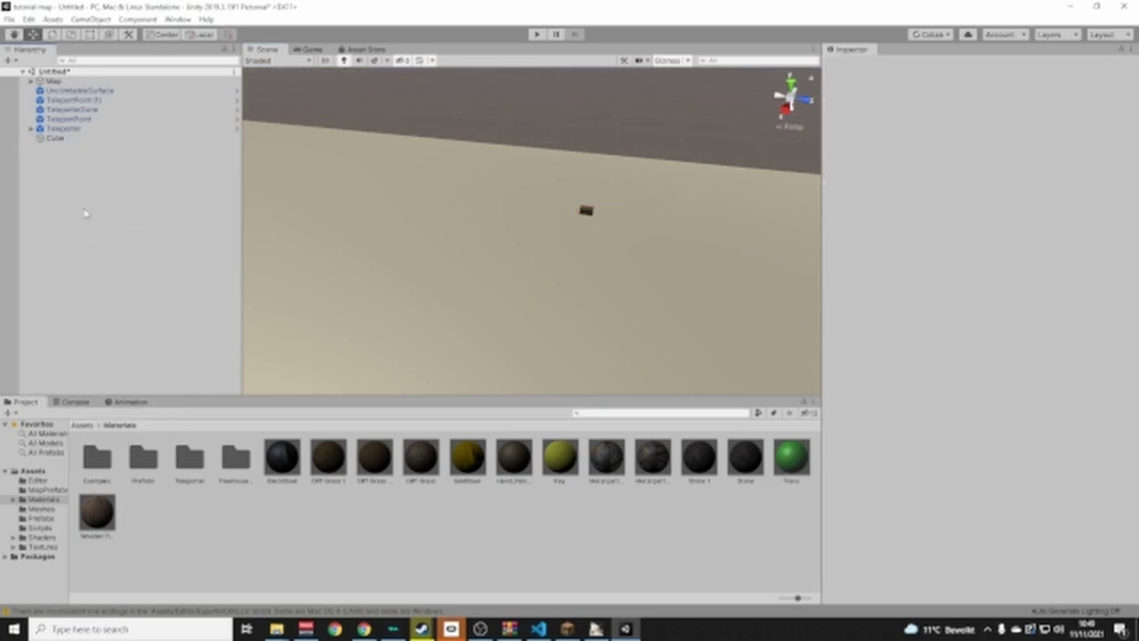
Add a second cube and move it onto the plane next to the small wooden cube
right_click(89, 219)
mouse_move(151, 344)
click(227, 343)
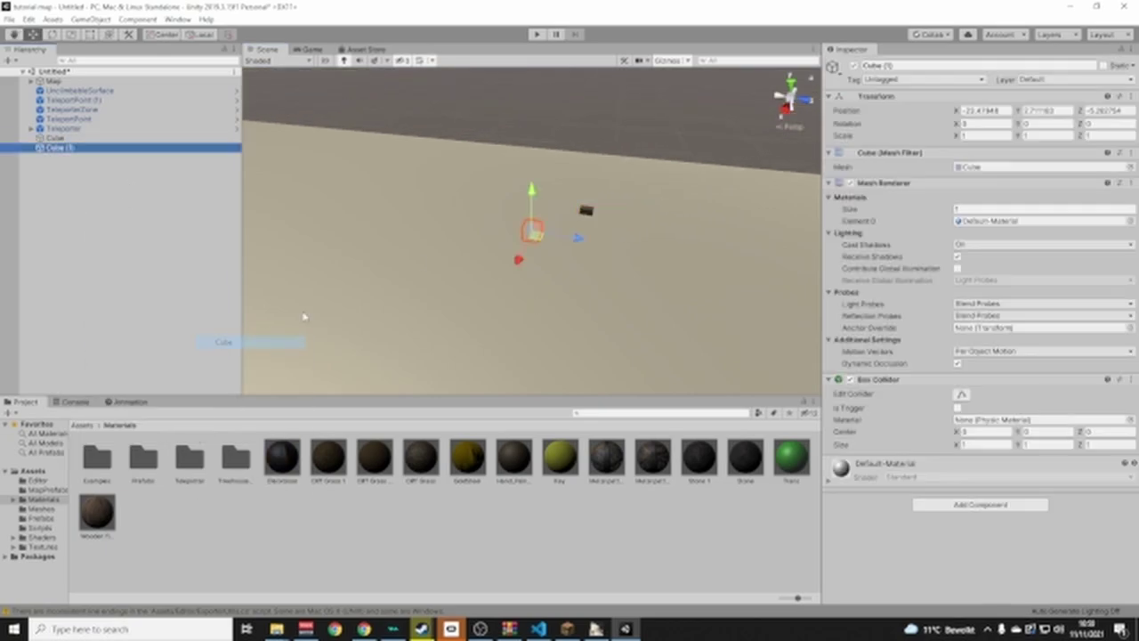
drag(531, 209, 382, 270)
click(447, 254)
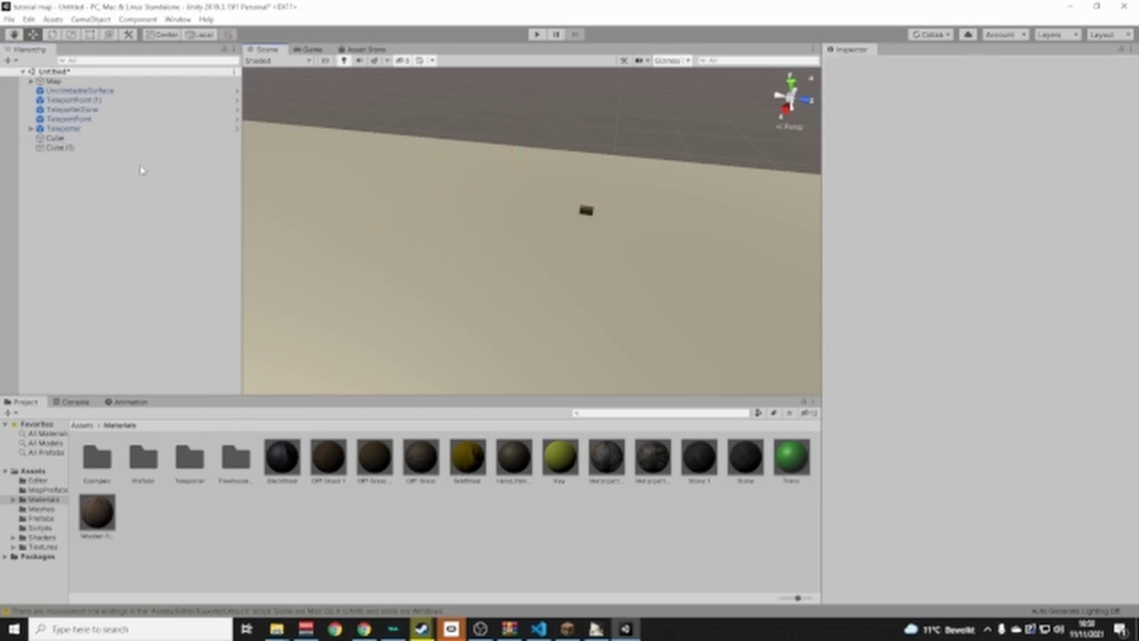
click(133, 147)
drag(451, 250, 510, 225)
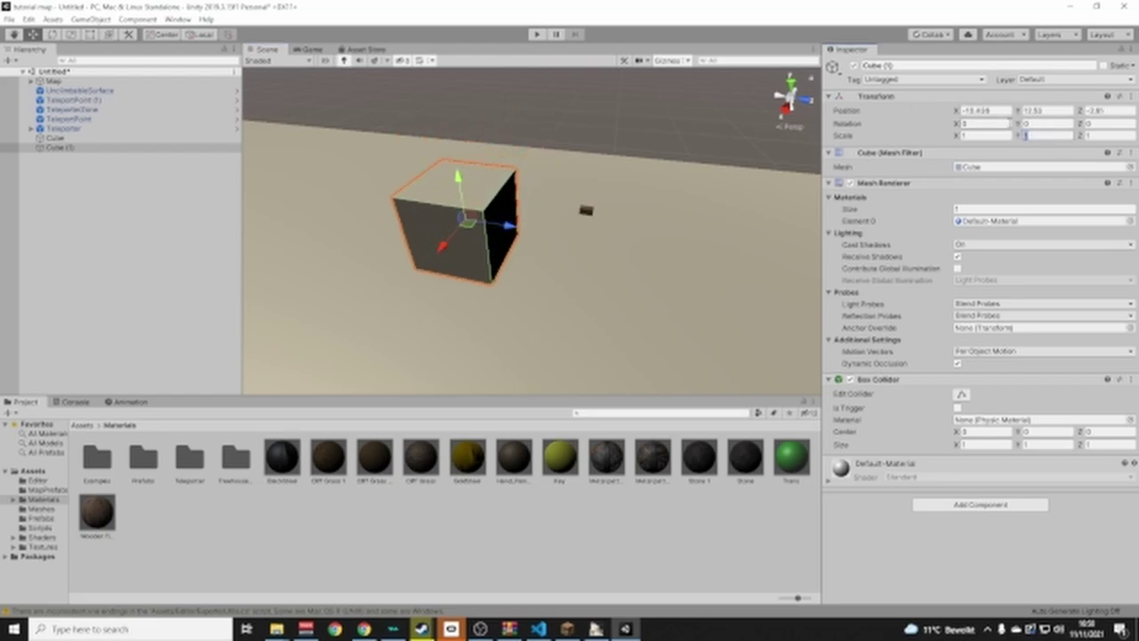
Set the second cube's Y scale to 2 and shift it along X to about -11.77
text(2)
drag(428, 253, 473, 211)
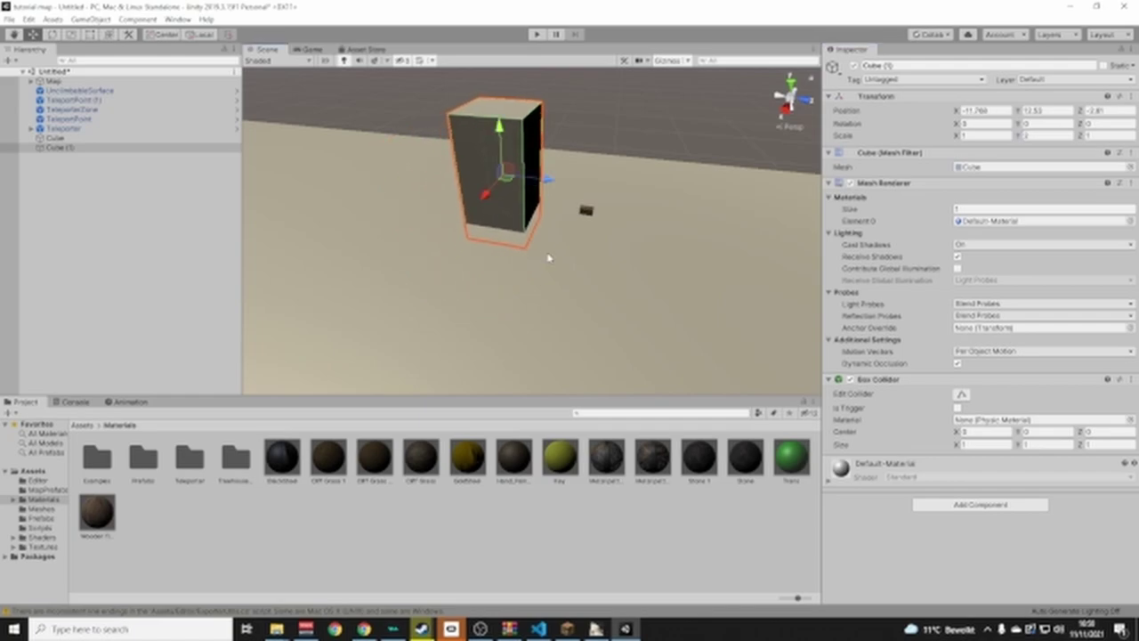
scroll(614, 242, up, 5)
Move the small wooden cube against the tall cube's side, at about X -11.22, Y 12.34, Z -1.58
click(609, 251)
drag(618, 248, 294, 312)
key(s)
key(d)
right_drag(293, 311, 294, 312)
key(w)
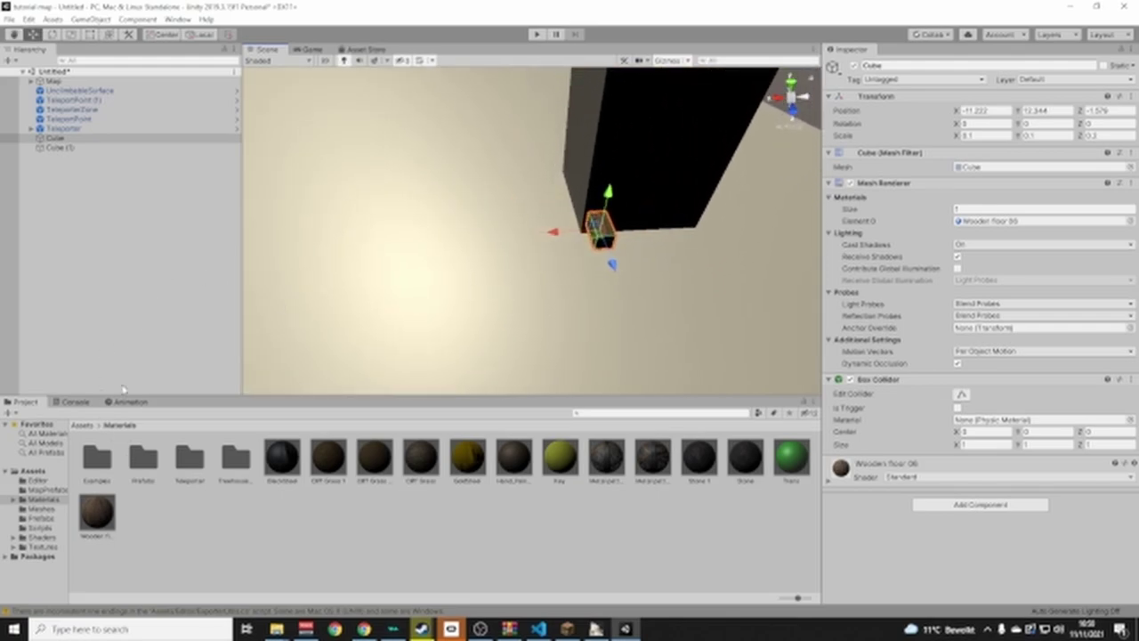
Apply the see-through metal lattice material to the tall cube and clear the selection
alt+drag(302, 284, 614, 131)
click(577, 132)
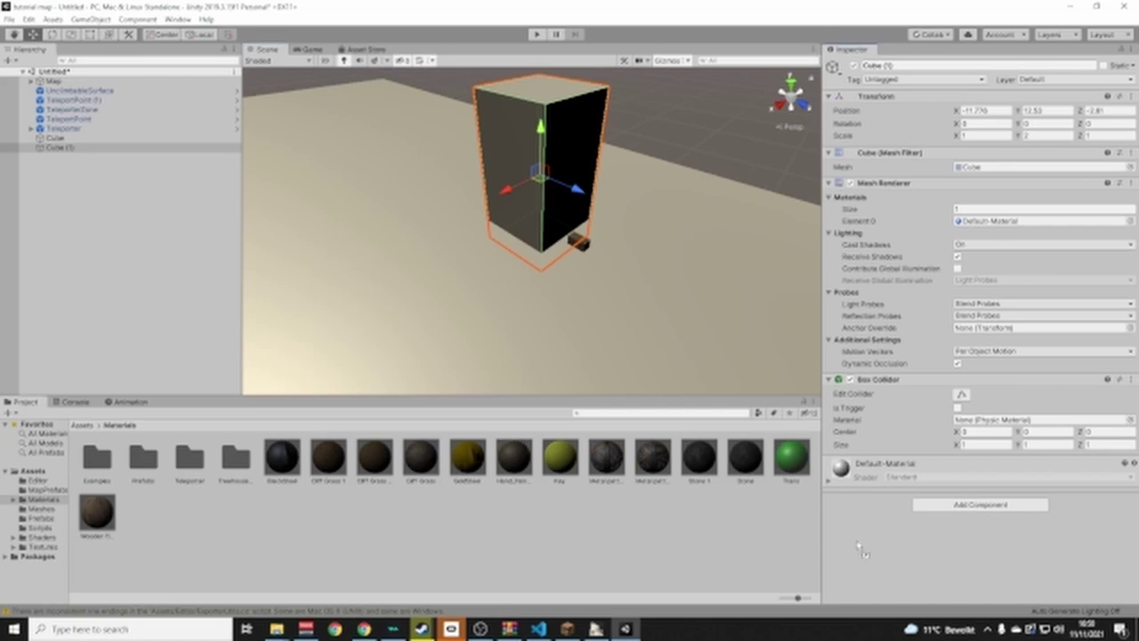
drag(860, 549, 590, 171)
drag(855, 546, 905, 535)
right_drag(621, 212, 671, 204)
click(701, 135)
right_drag(695, 160, 639, 216)
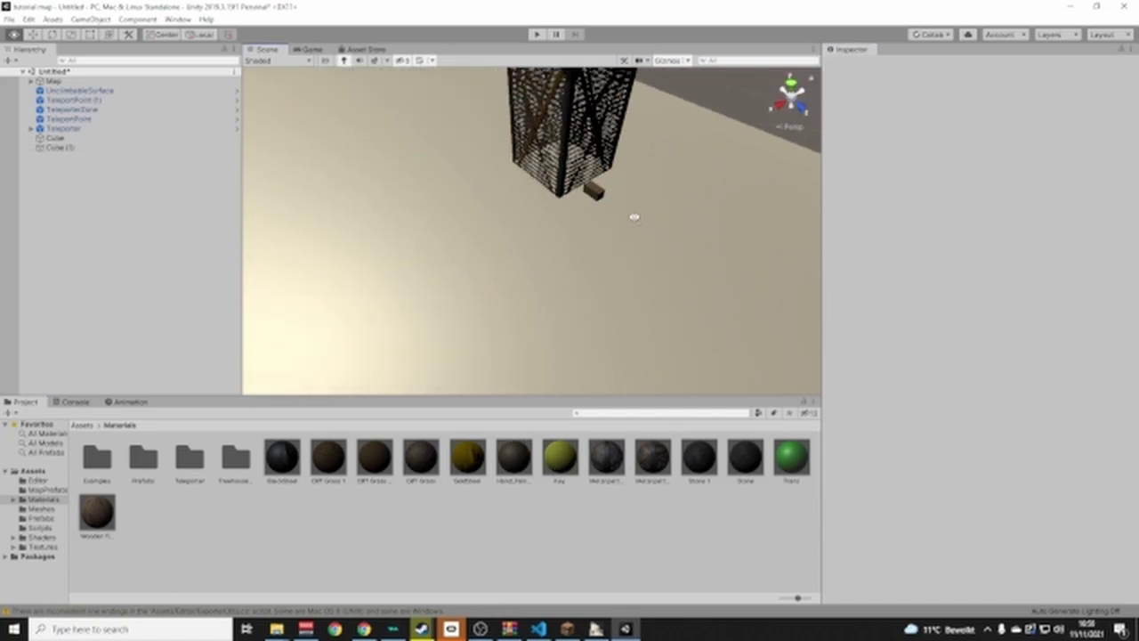
Place an ObjectTrigger prefab on the plane near the small wooden cube and set its X scale to 0.1
alt+drag(639, 216, 352, 268)
click(43, 489)
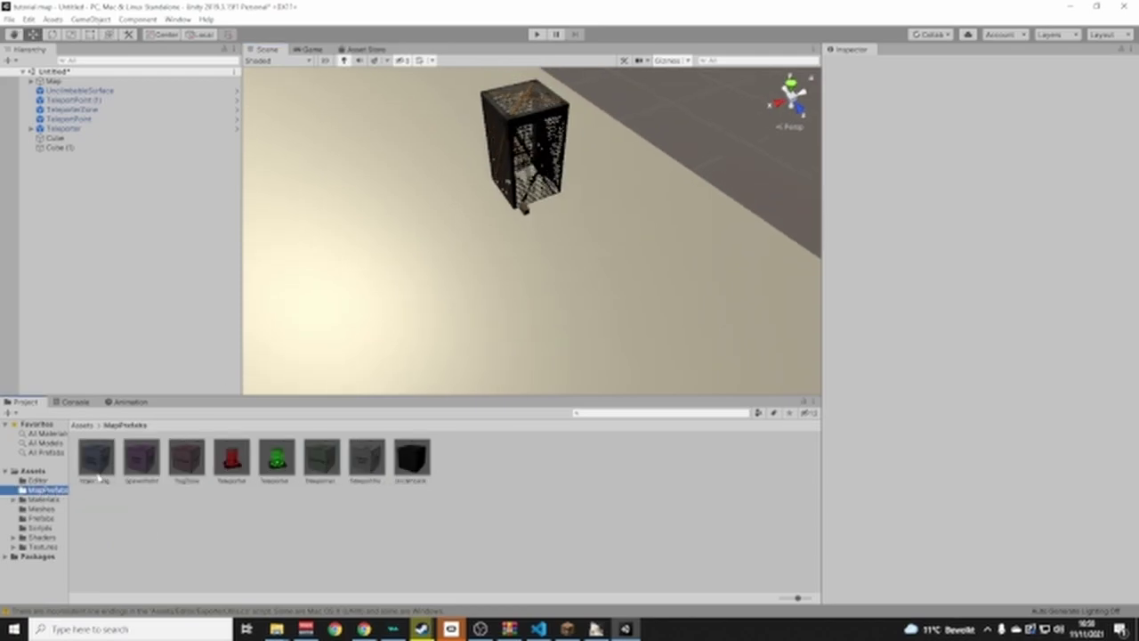
drag(261, 393, 449, 262)
alt+drag(556, 284, 794, 190)
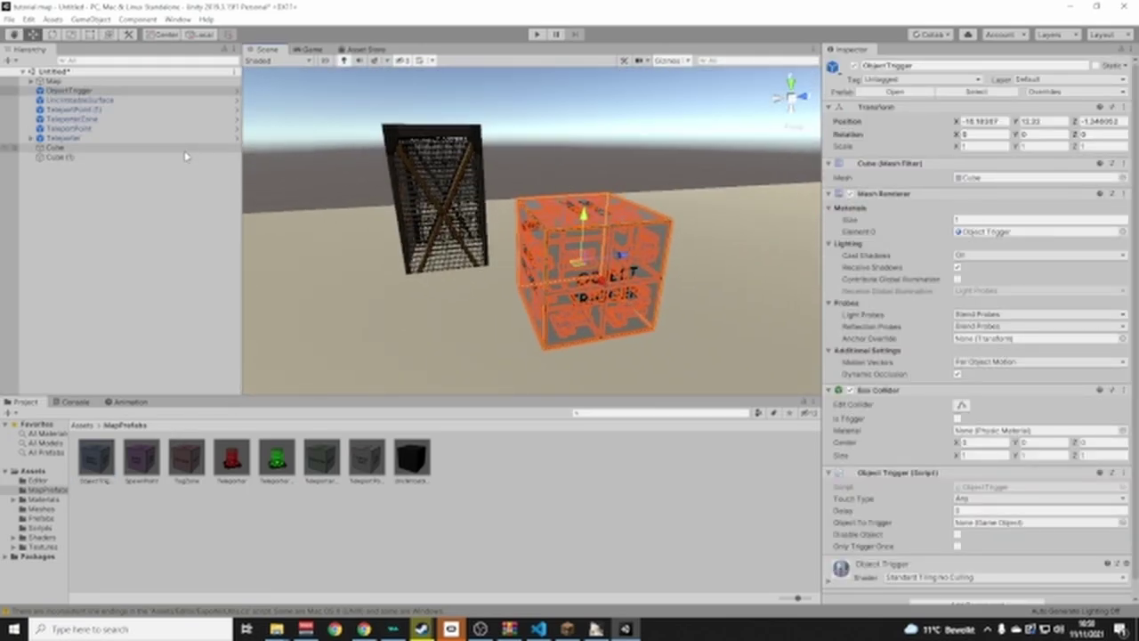
text(0.1)
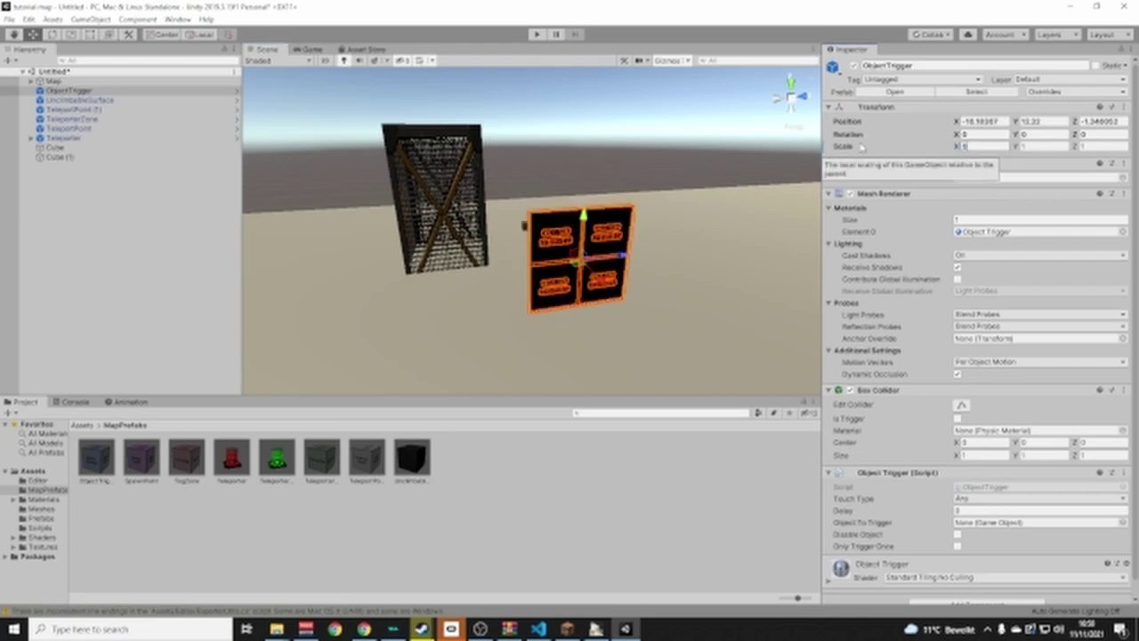